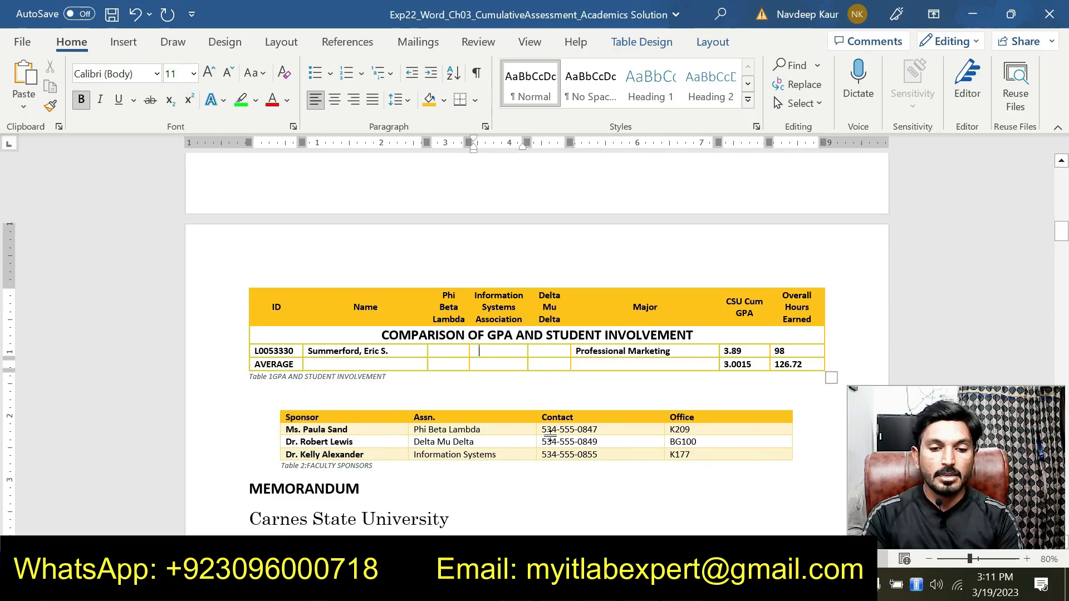
- Review the GPA and student involvement table in the Solution document and close that document
scroll(527, 444, "up", 6)
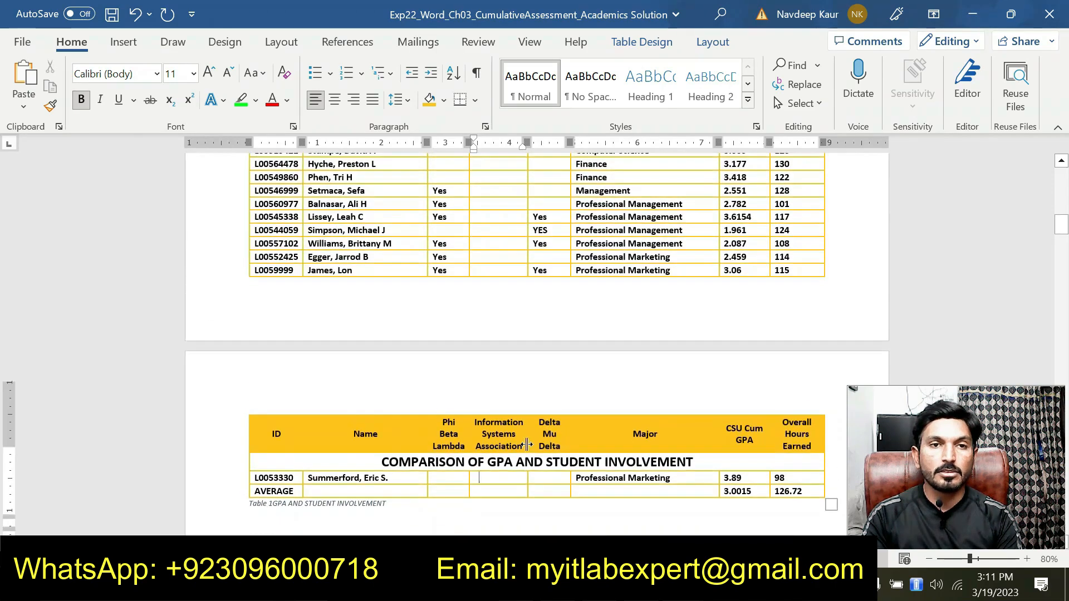
scroll(526, 444, "down", 3)
scroll(527, 445, "up", 14)
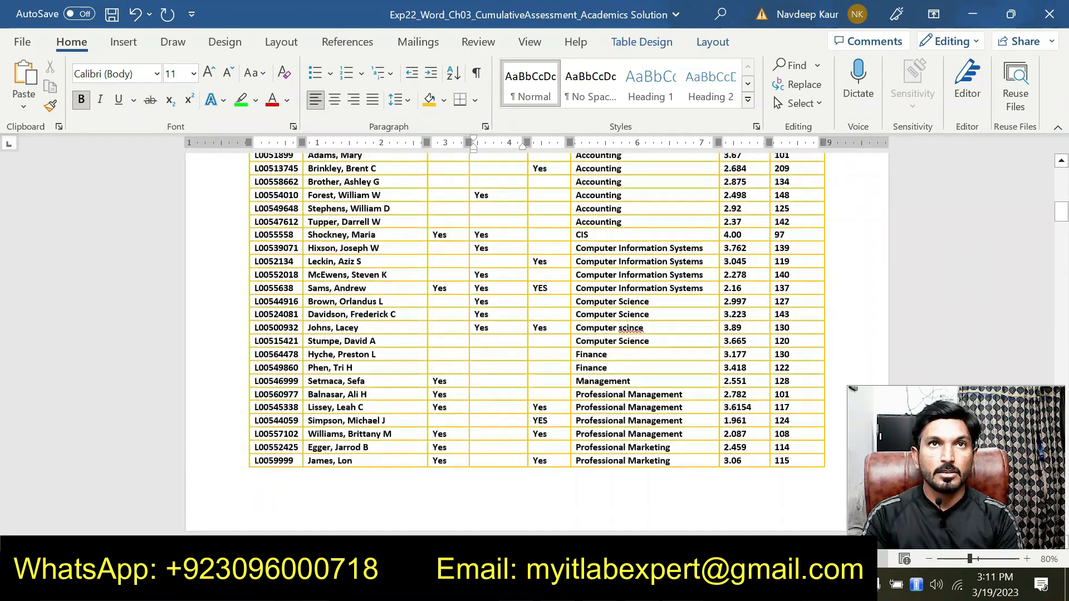
scroll(527, 480, "up", 2)
scroll(528, 479, "down", 2)
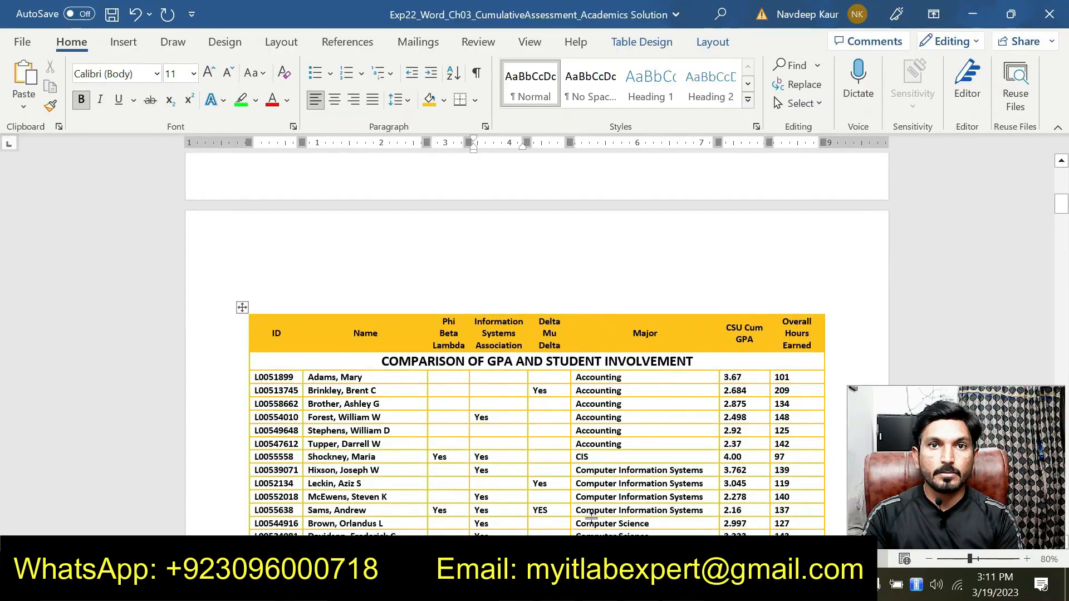
left_click(683, 585)
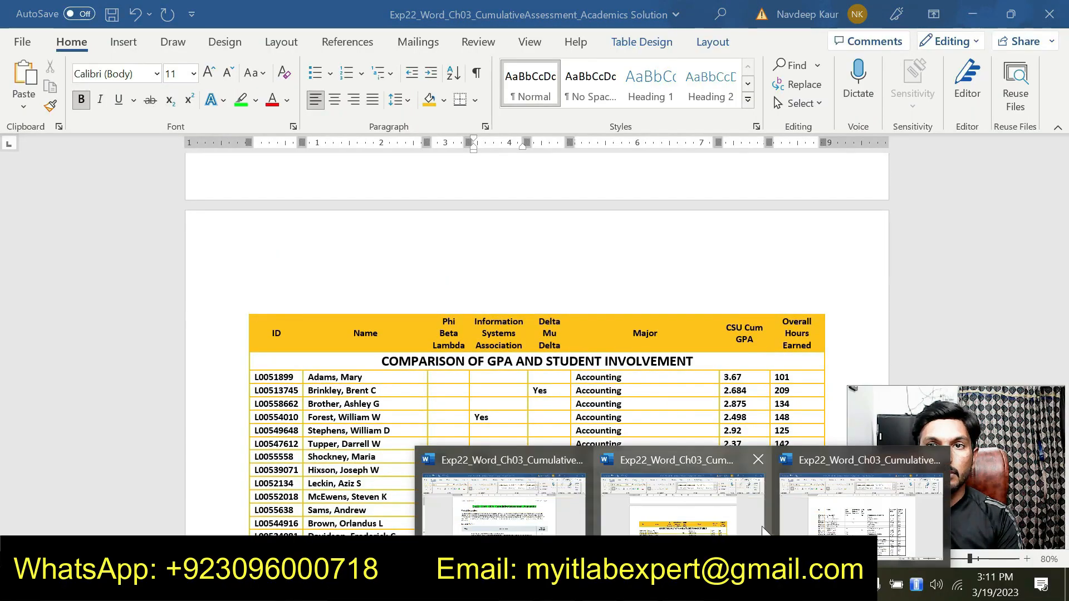
left_click(758, 460)
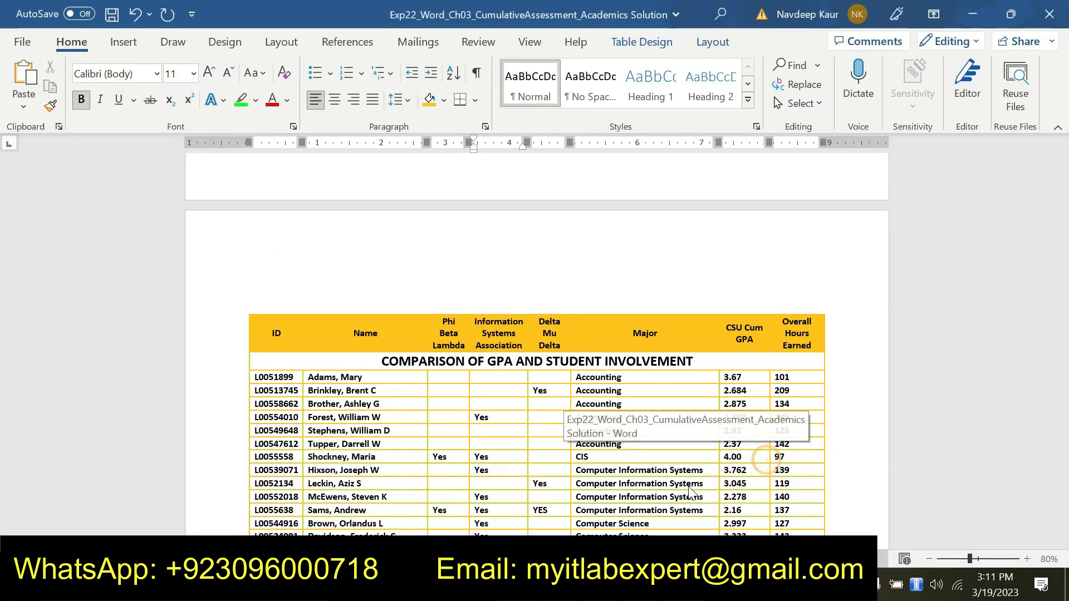
left_click(534, 336)
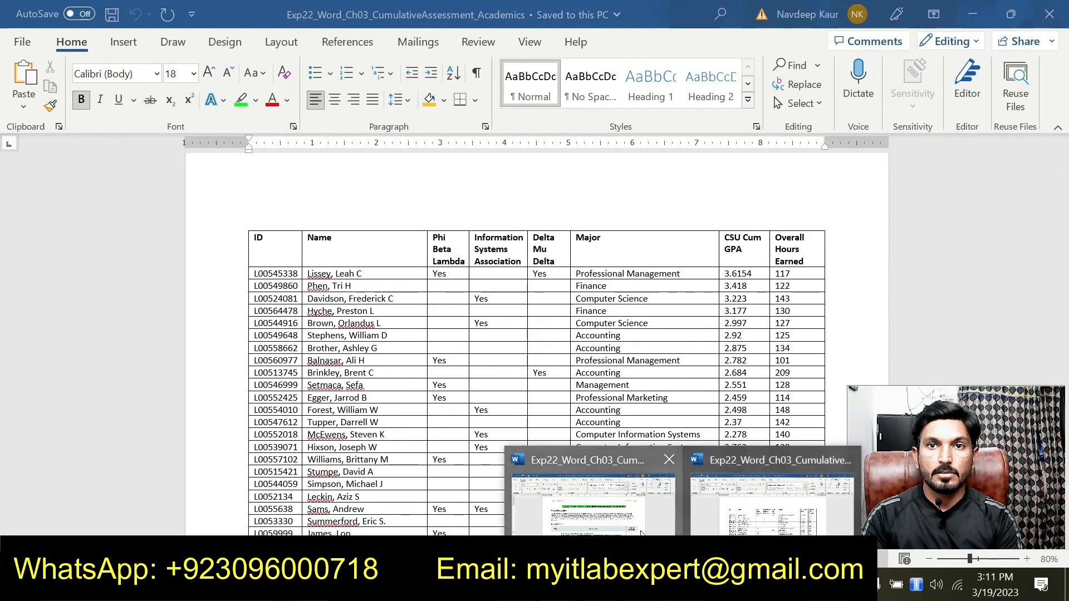
- Switch to the Instructions document and highlight the file name in step 1 in bright green
left_click(596, 501)
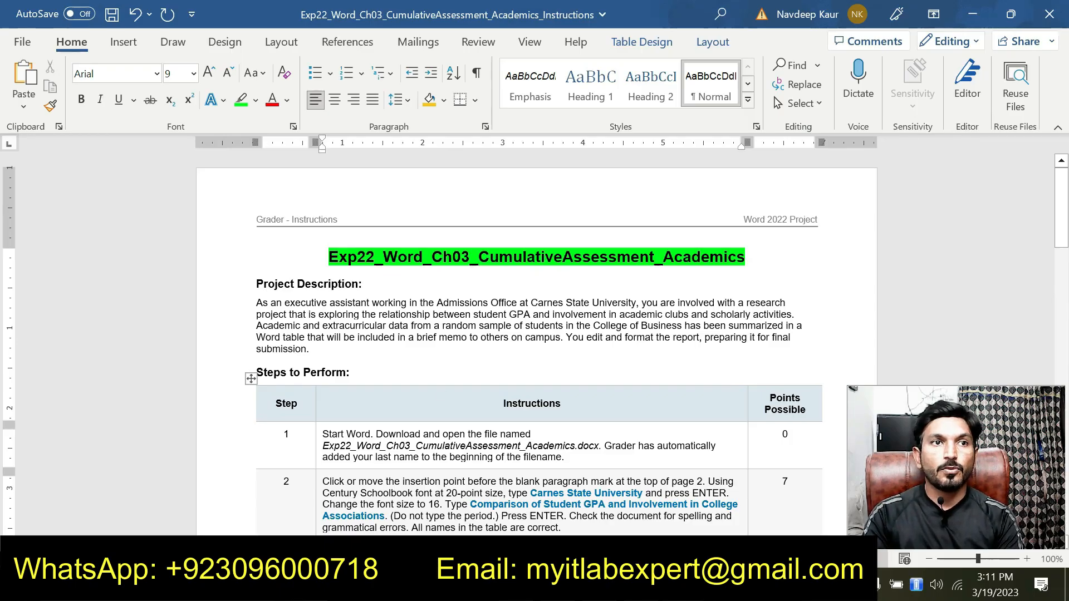
left_click_drag(322, 445, 599, 446)
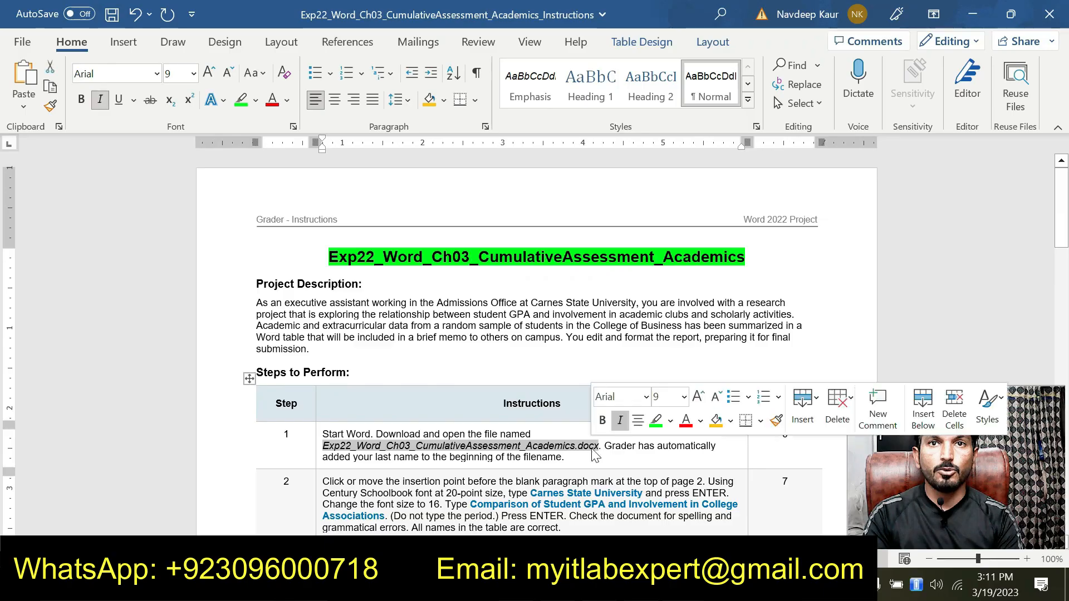
left_click(655, 420)
left_click(507, 451)
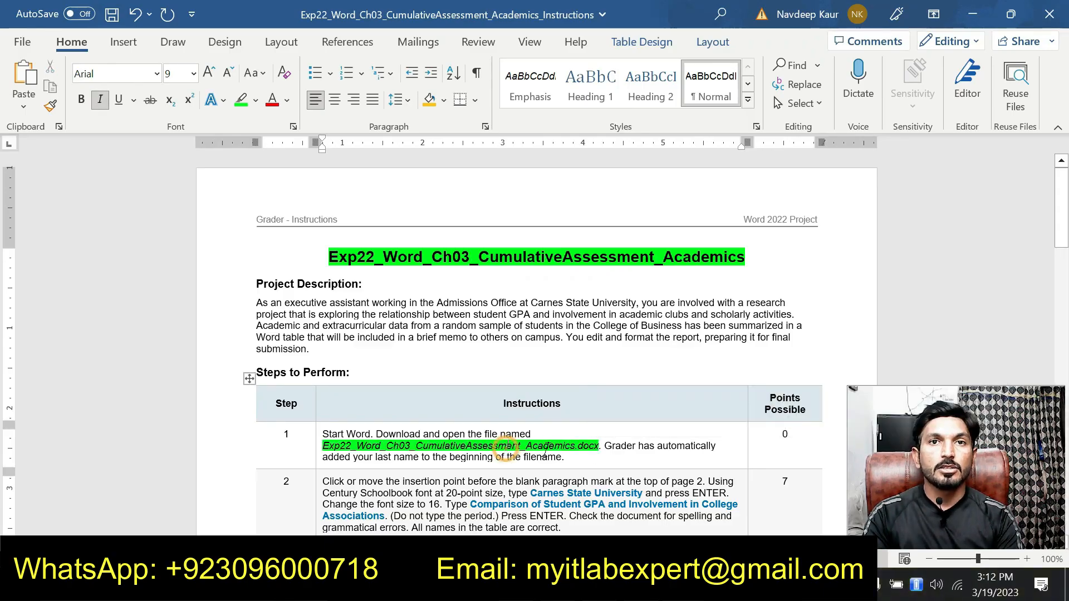
- Switch to the Exp22_Word_Ch03_CumulativeAssessment_Academics document and look at the memorandum at its beginning
mouse_move(685, 585)
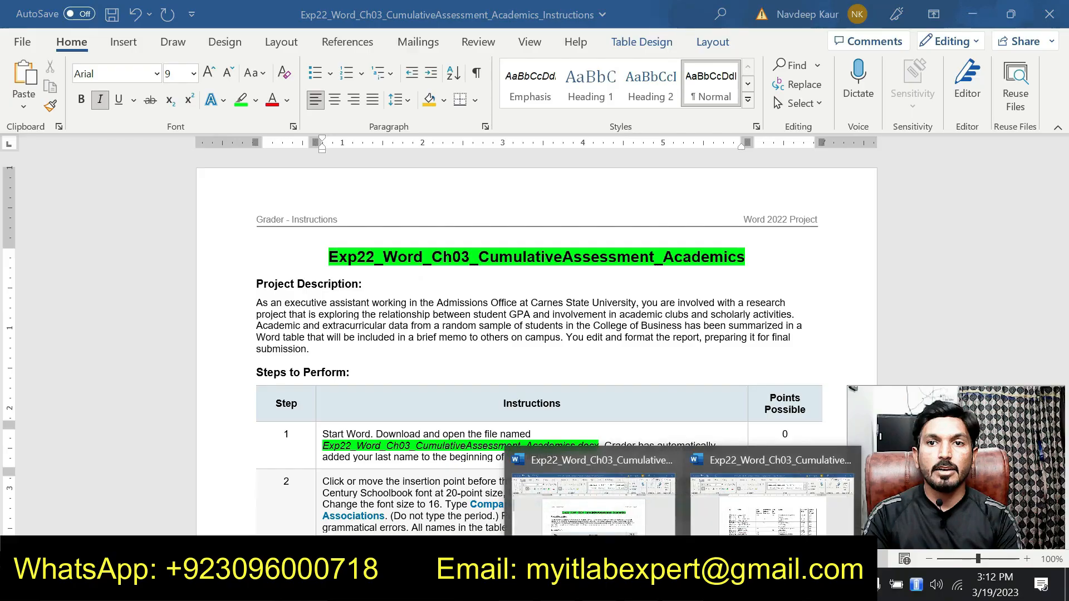
left_click(713, 524)
scroll(711, 525, "up", 3)
scroll(537, 345, "up", 10)
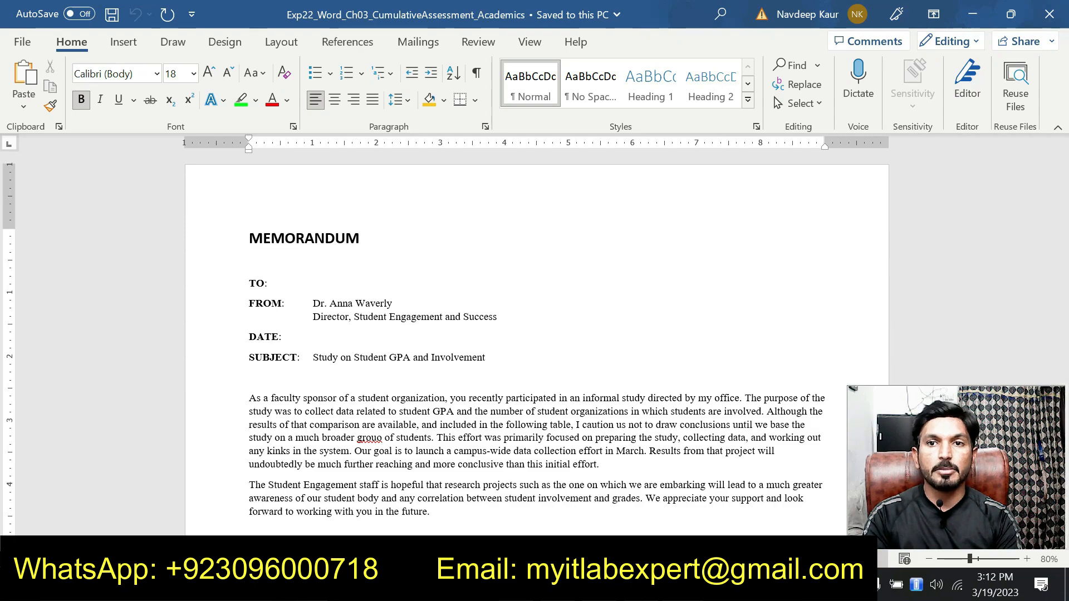
- In the Instructions document, remove the highlight from step 1's file name and highlight the step 2 instruction in bright green
left_click(635, 525)
scroll(486, 440, "down", 3)
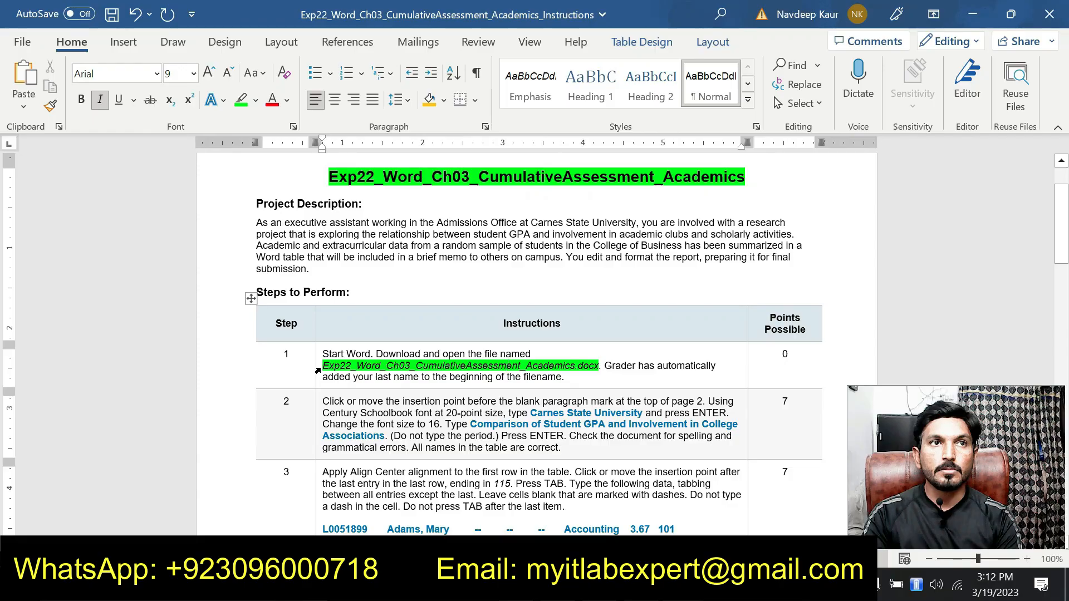
left_click_drag(322, 366, 601, 367)
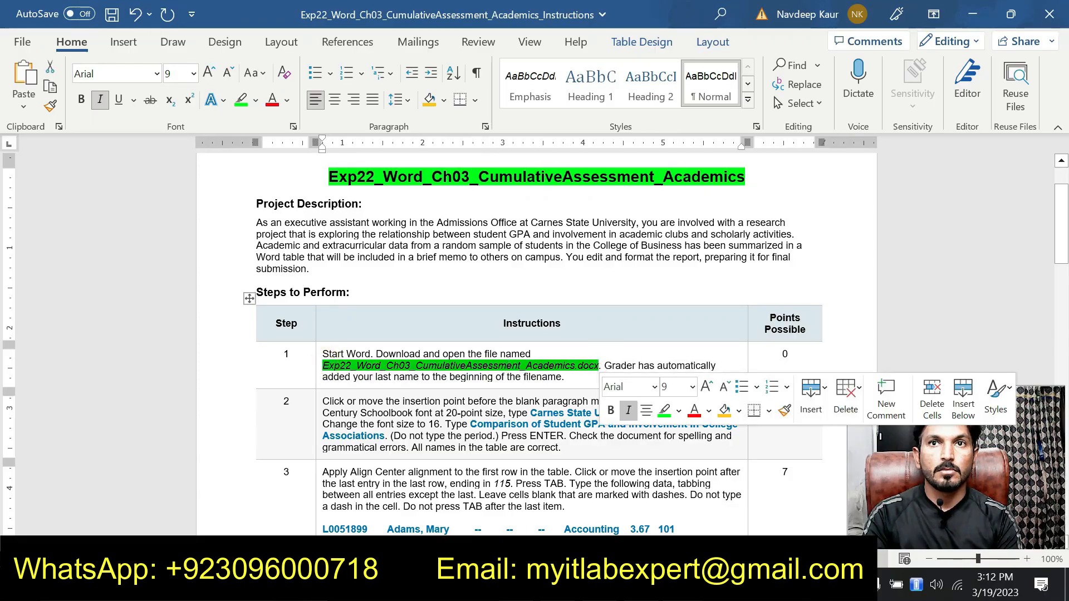
left_click(664, 411)
left_click_drag(322, 400, 560, 448)
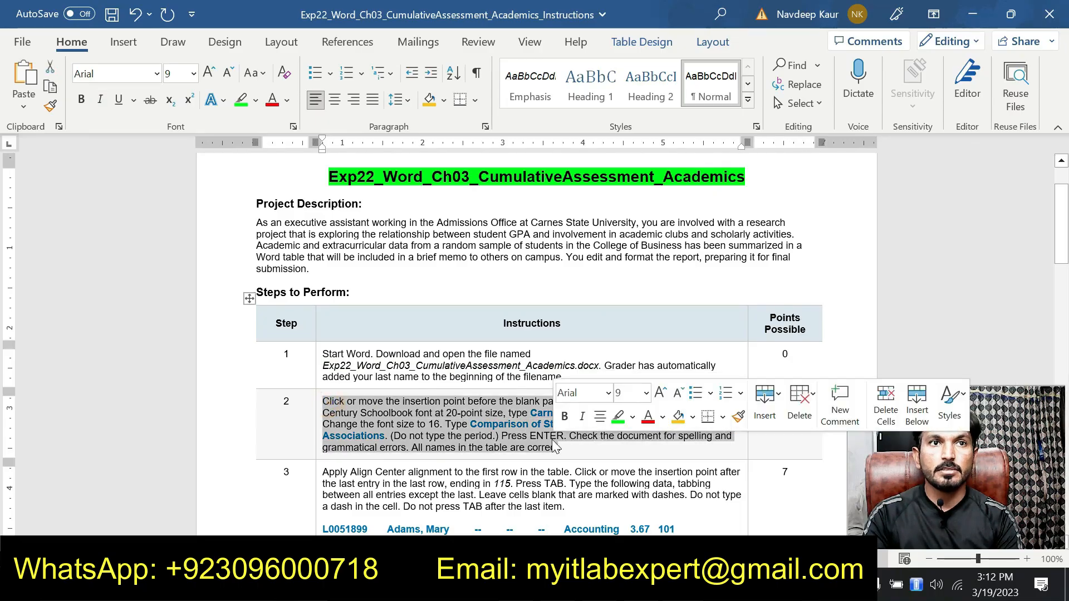
left_click(616, 416)
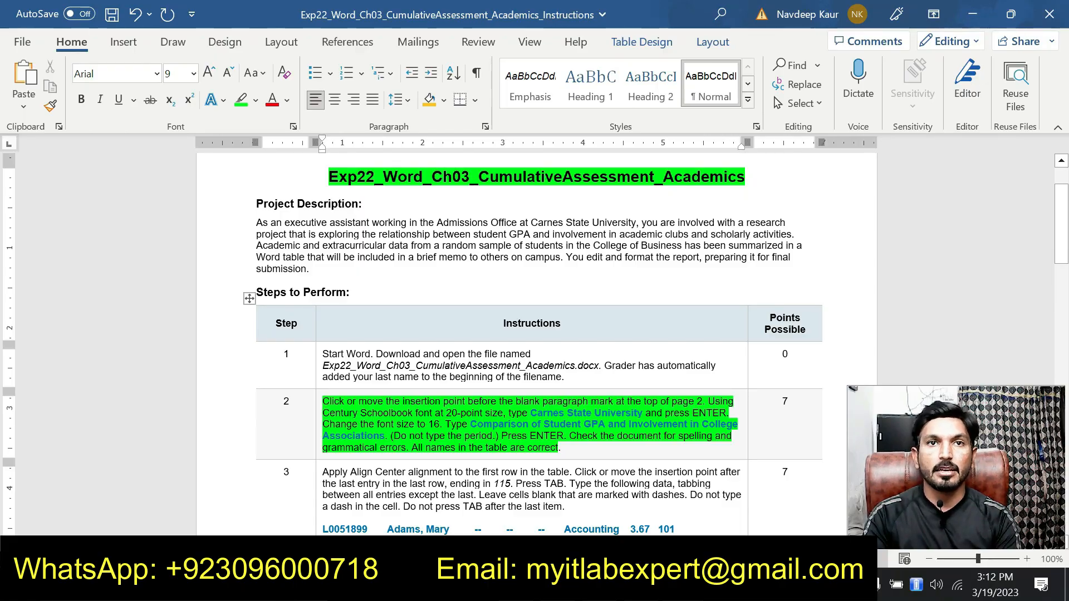
- Copy "Carnes State University" from step 2 and show formatting marks on page 2 of the Academics document
left_click_drag(530, 412, 644, 413)
key("ctrl+c")
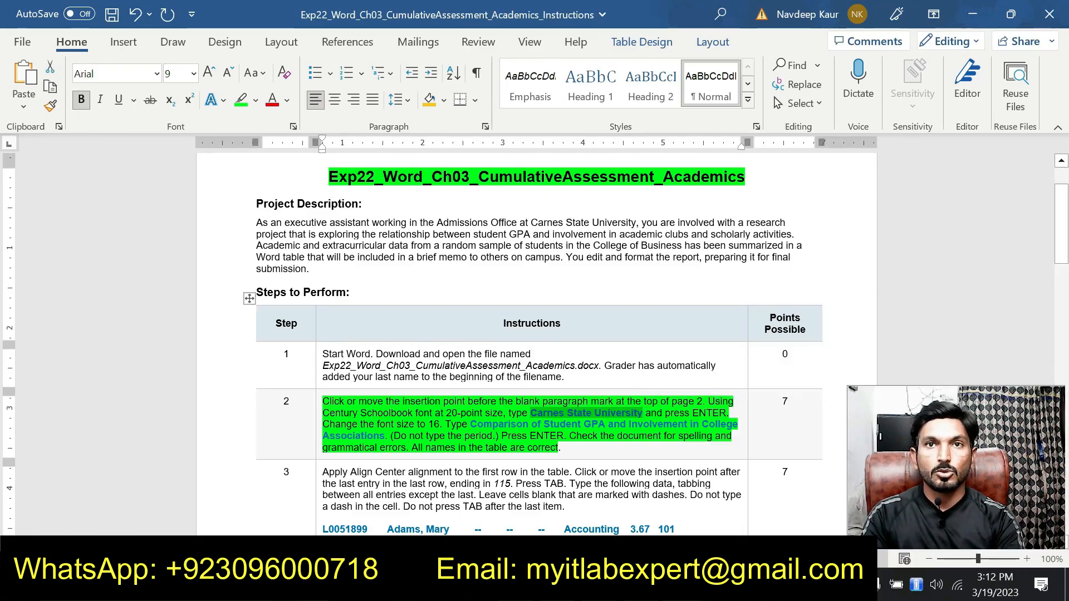
mouse_move(683, 590)
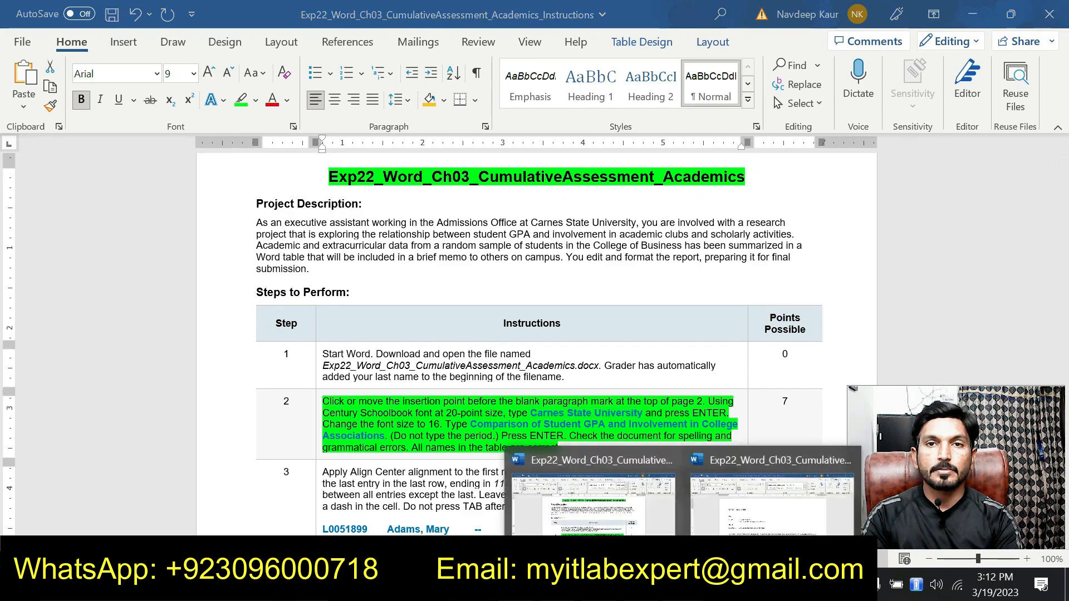
left_click(720, 517)
scroll(720, 518, "down", 12)
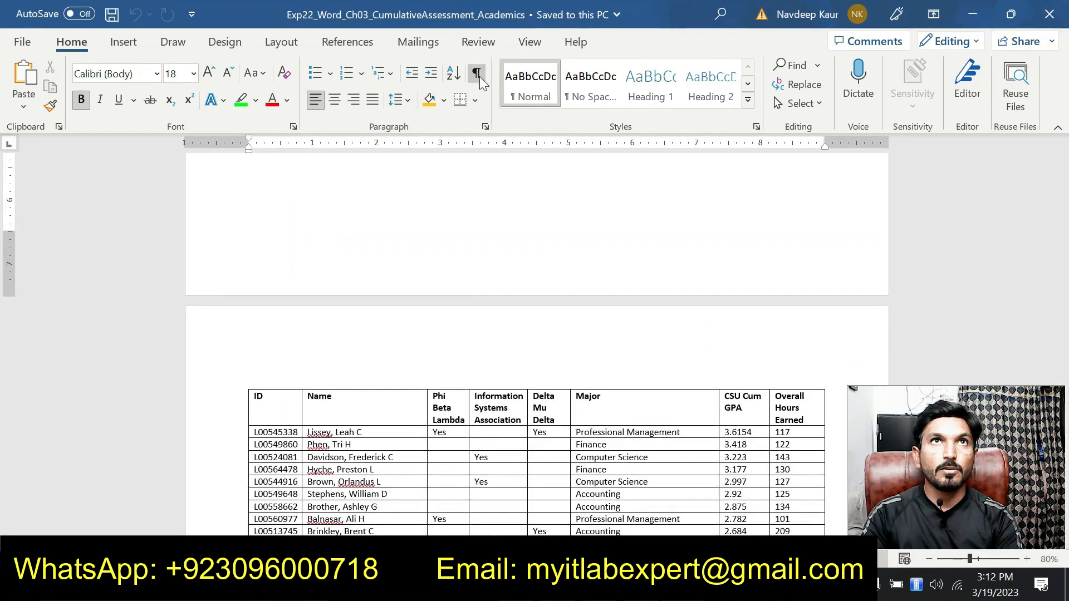
key("ctrl+shift+8")
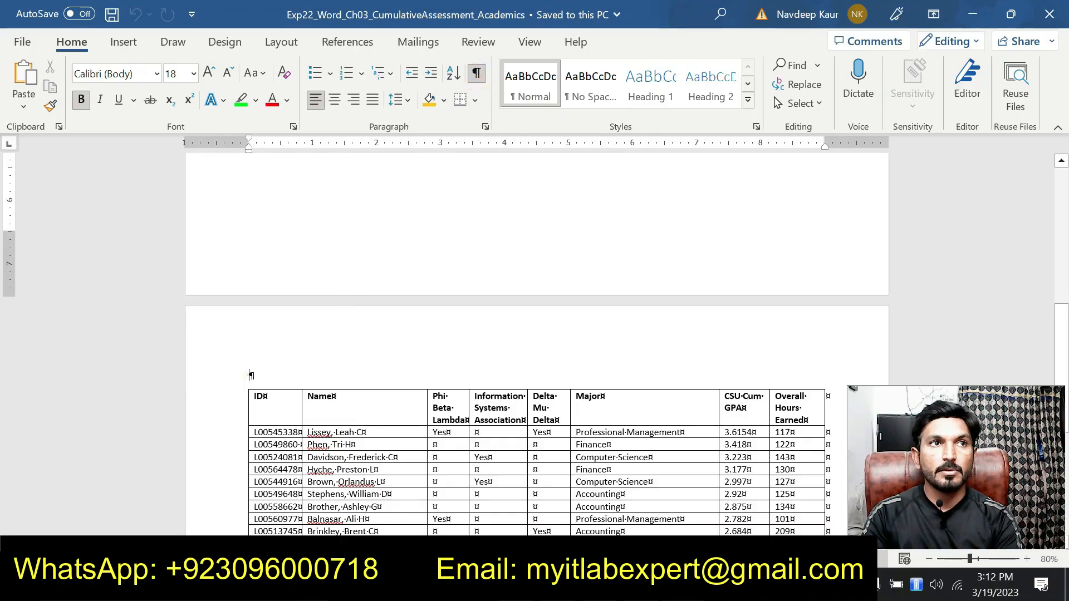
- Paste "Carnes State University" as unformatted text into the blank paragraph above the student table
left_click(247, 375)
key("ctrl+v")
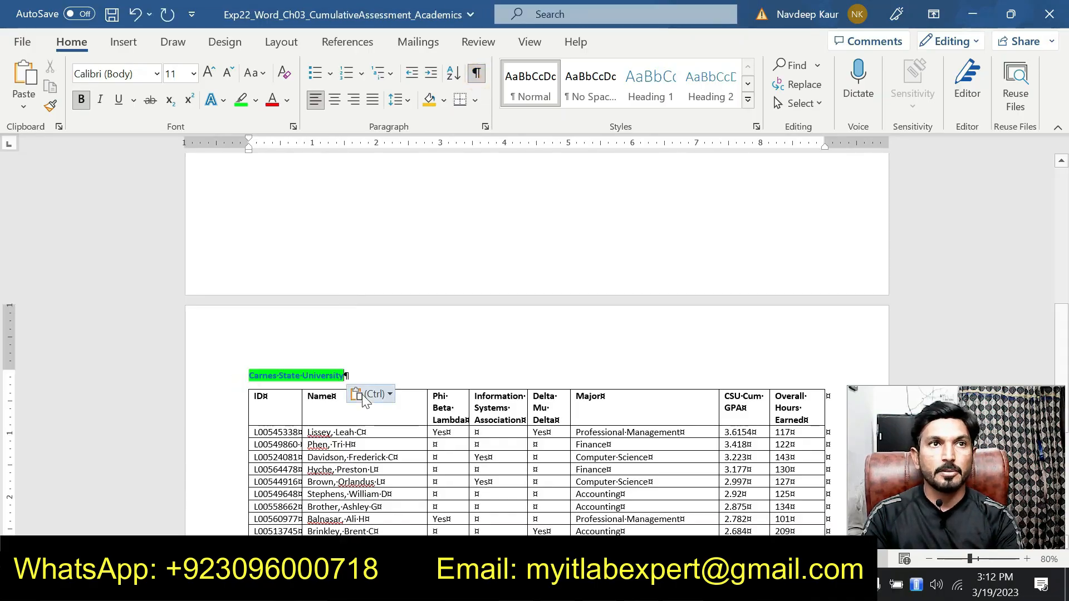
left_click(372, 393)
left_click(455, 440)
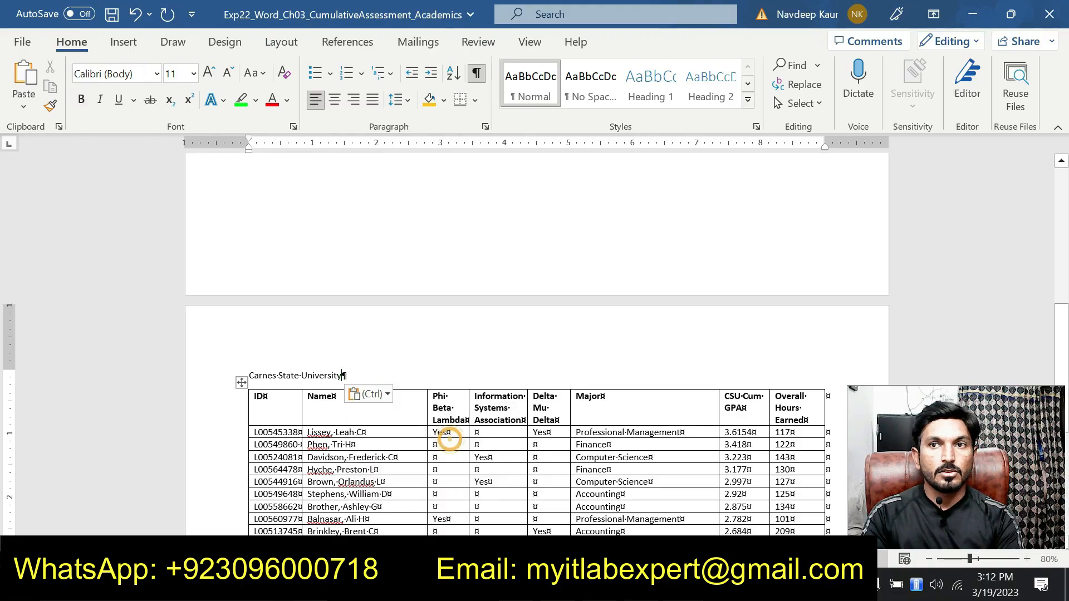
- Format the Carnes State University line in 20-point Century Schoolbook and start a new paragraph below it
left_click(243, 375)
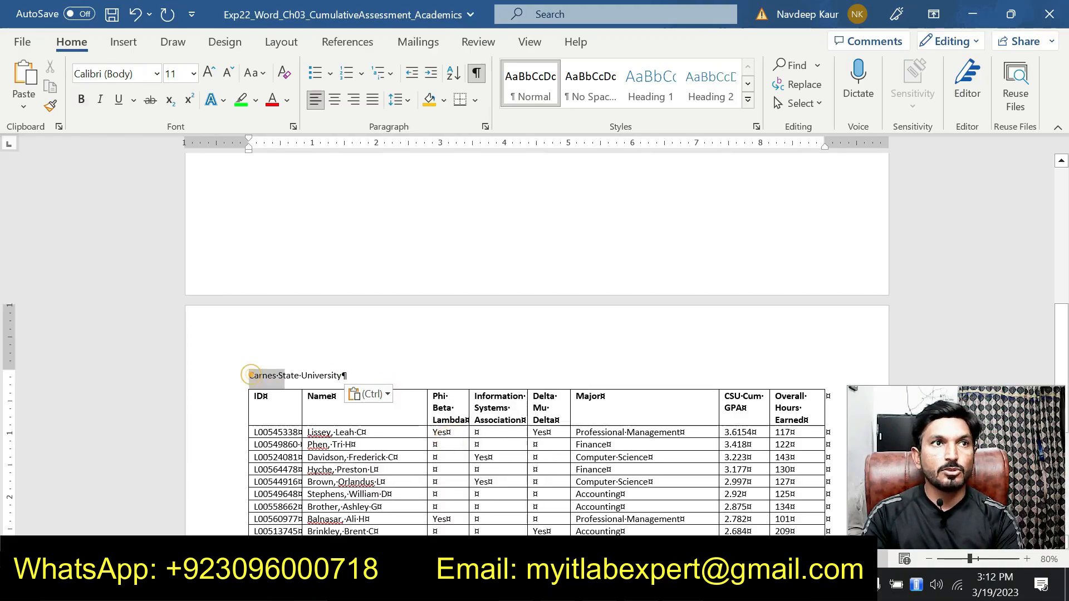
left_click(194, 74)
left_click(182, 262)
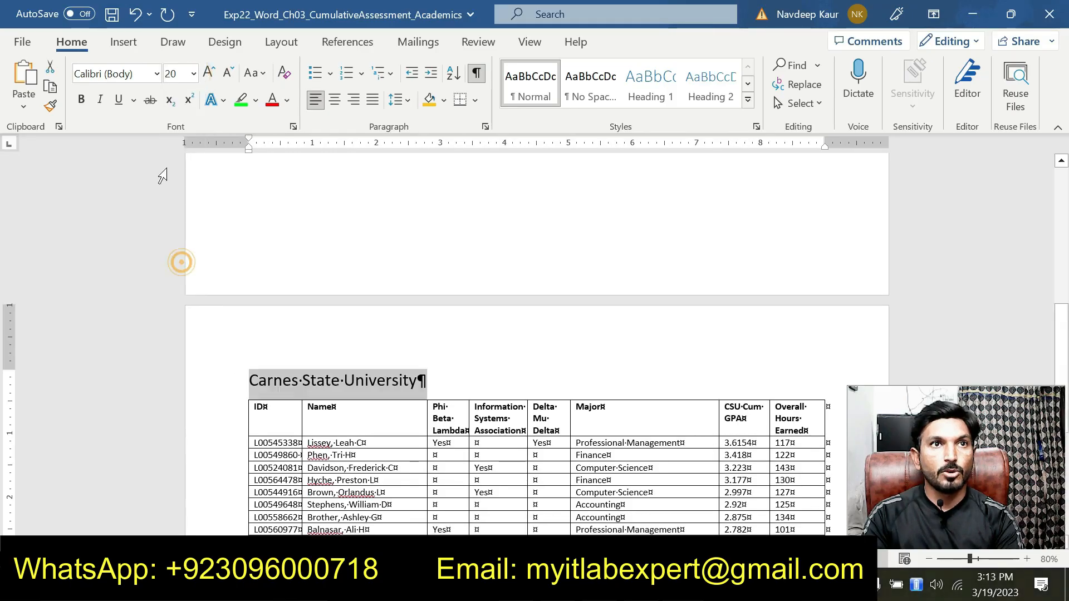
left_click(157, 73)
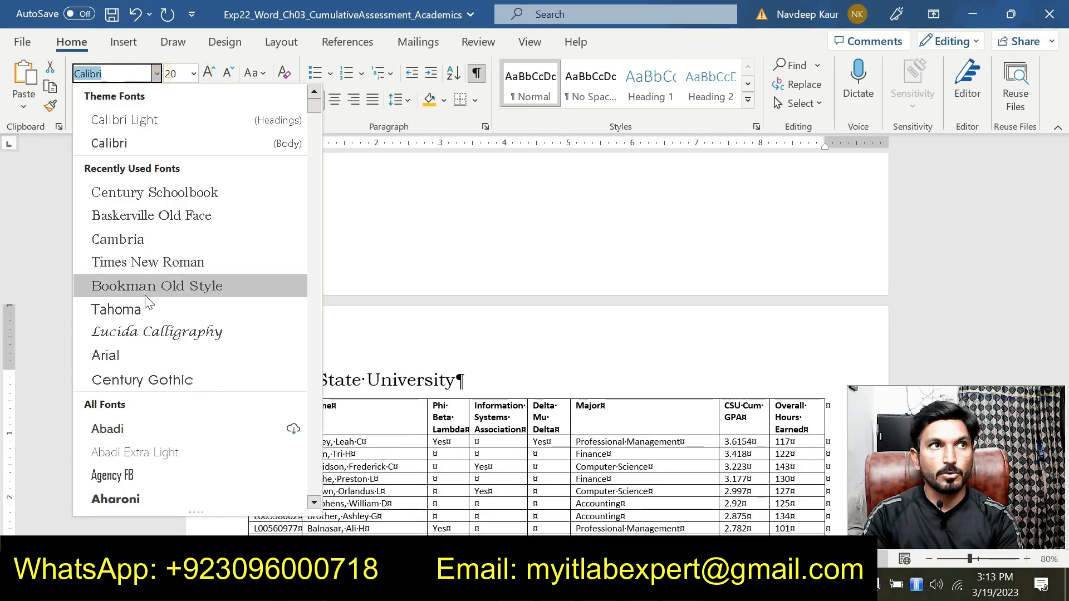
left_click(159, 194)
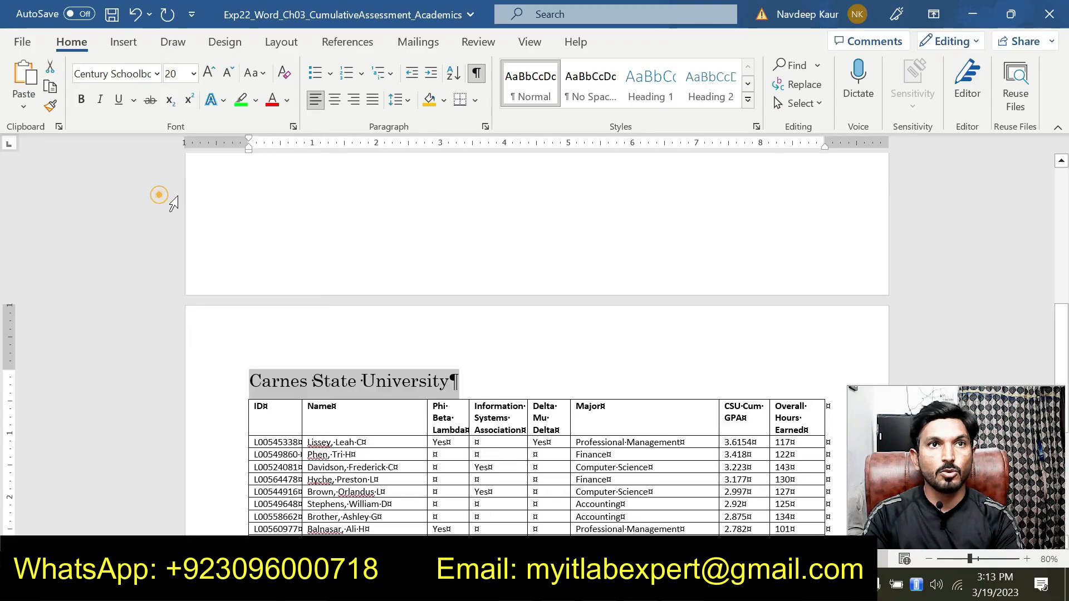
left_click(453, 383)
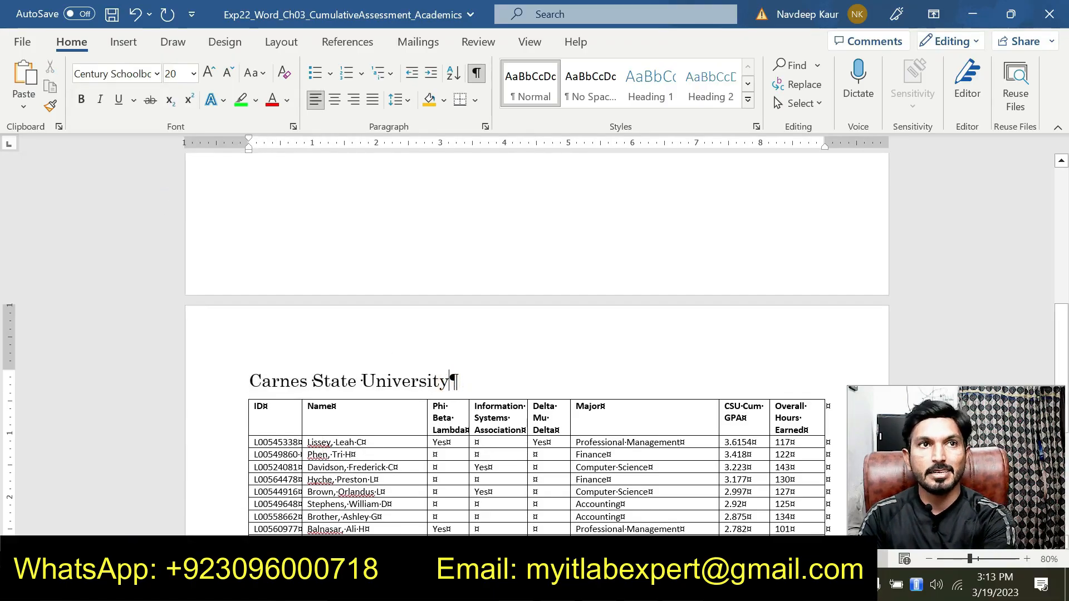
key("Return")
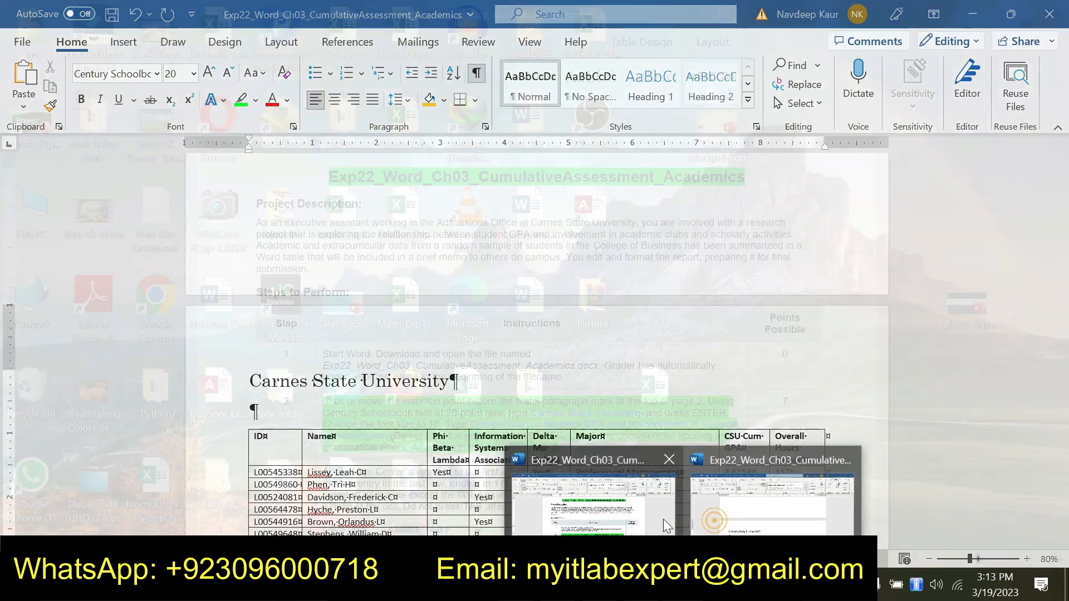
- Copy "Comparison of Student GPA and Involvement in College Associations" from the Instructions document to the empty paragraph below the university name as unformatted text
left_click(663, 519)
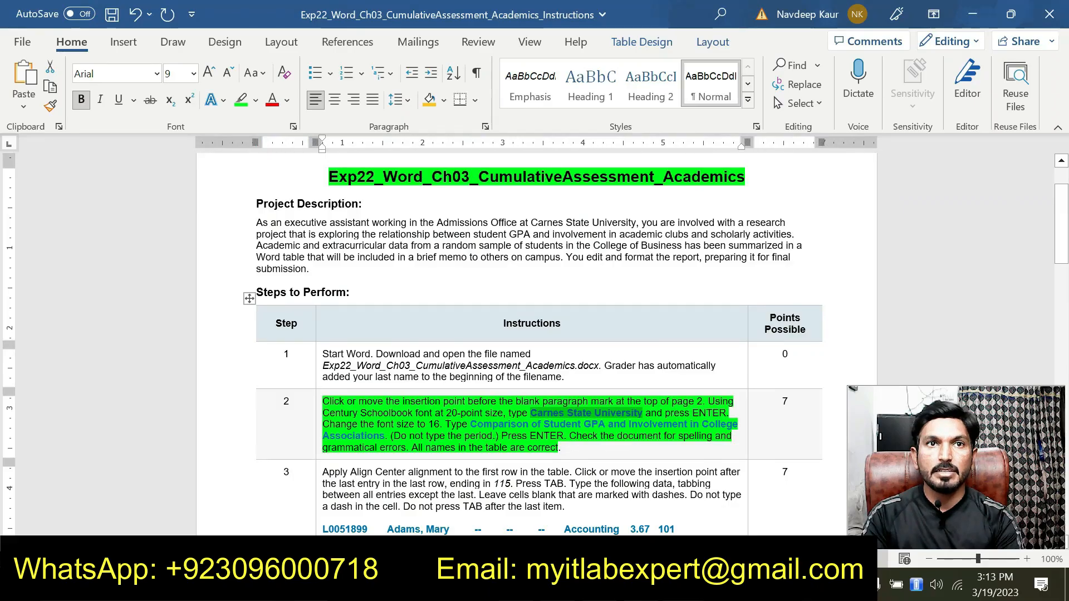
left_click_drag(471, 424, 380, 436)
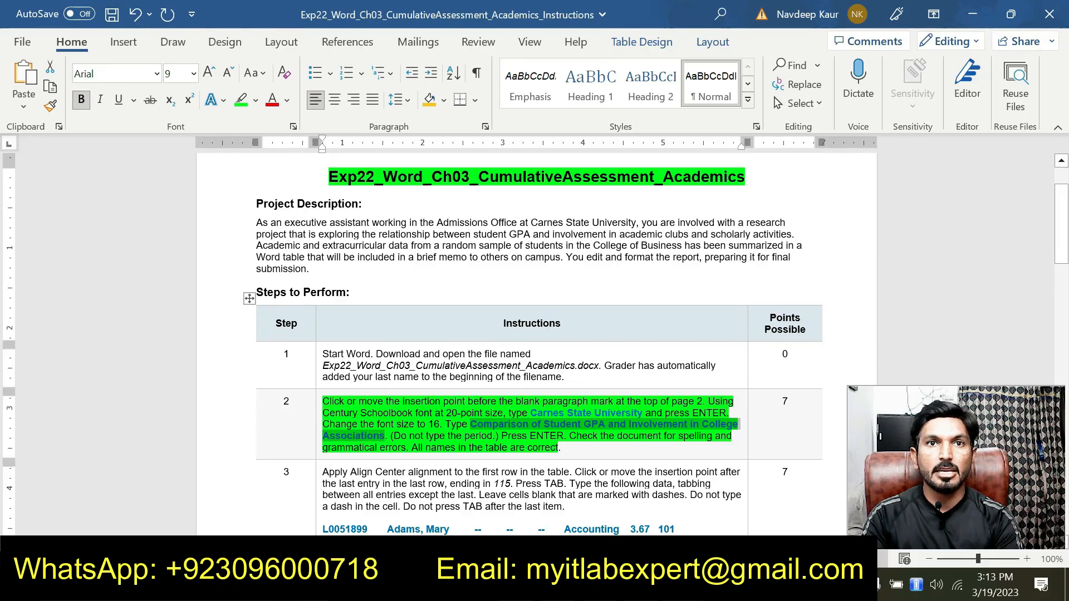
left_click(683, 584)
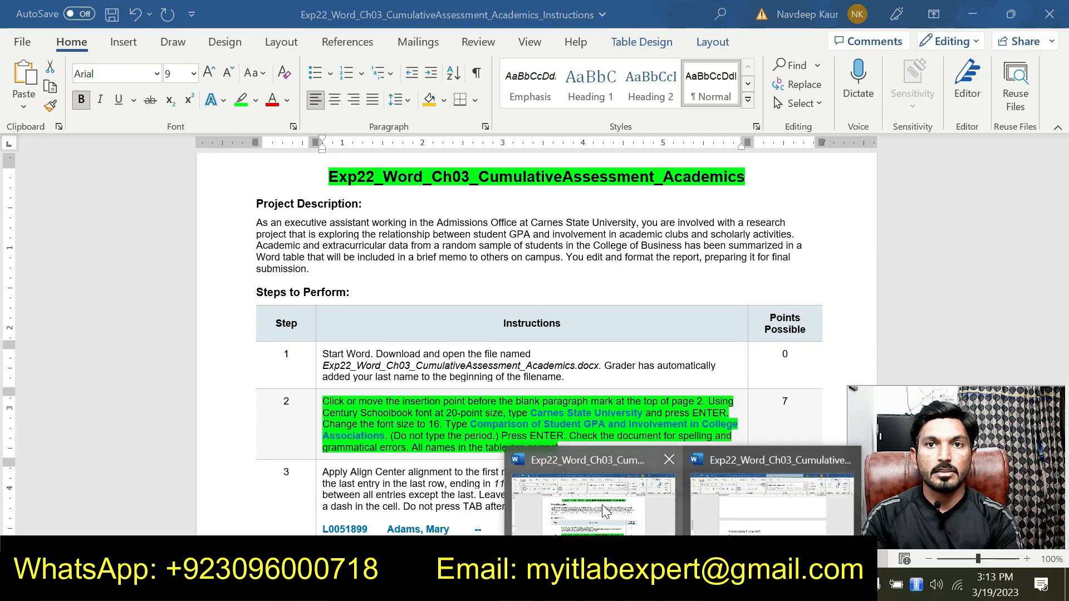
mouse_move(619, 516)
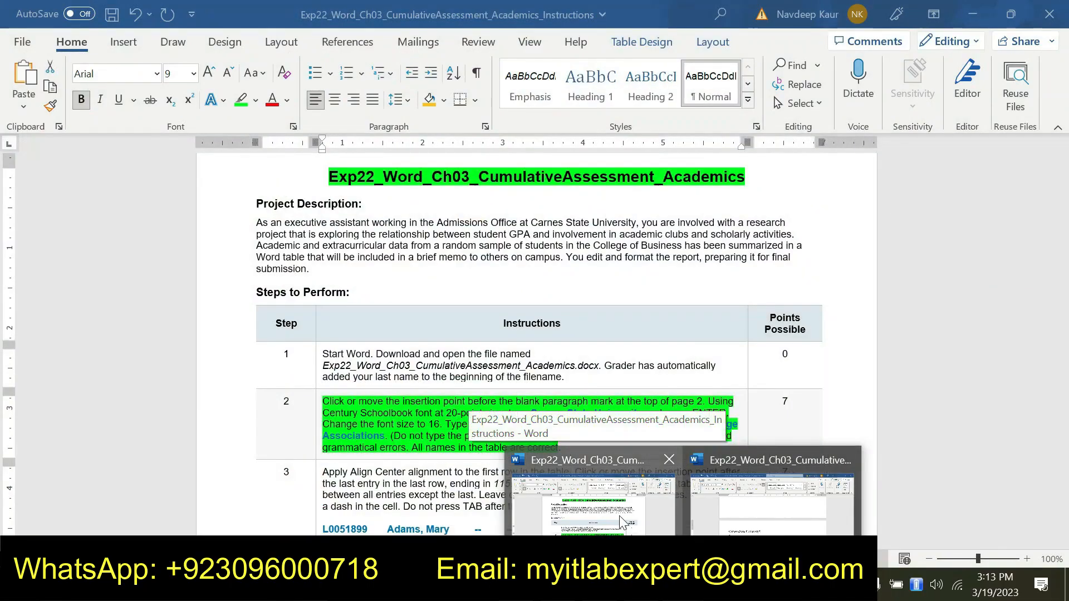
left_click(619, 516)
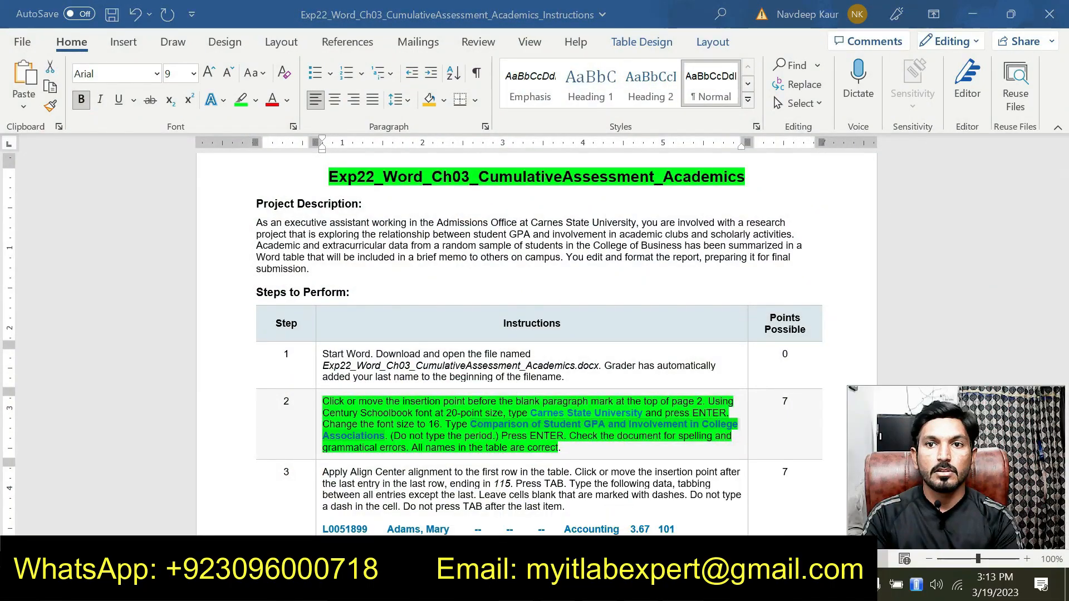
left_click(718, 529)
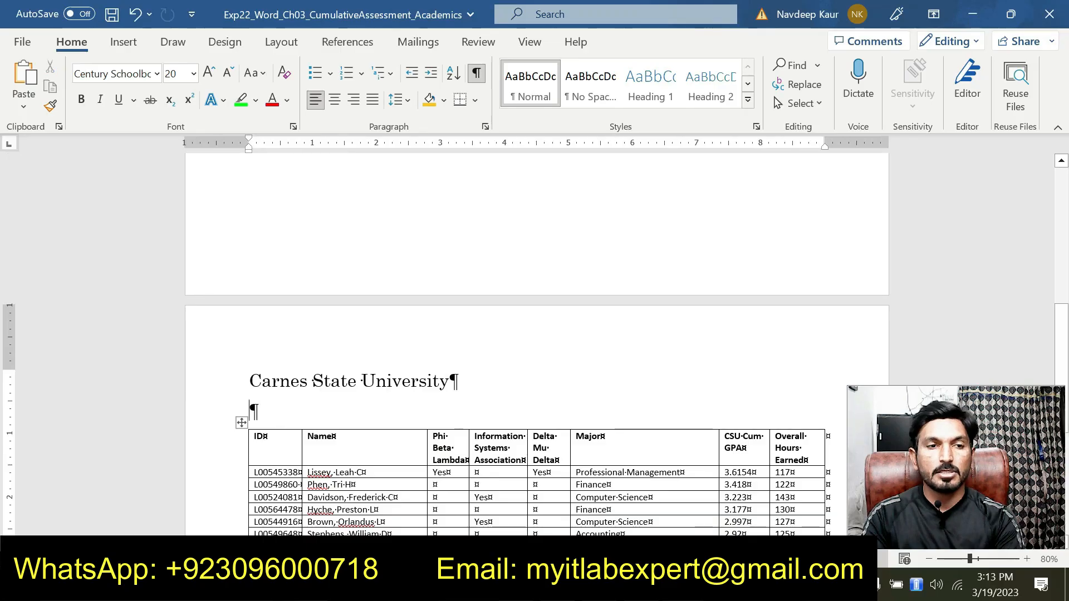
type("Comparison of Student GPA and Involvement in College Associations")
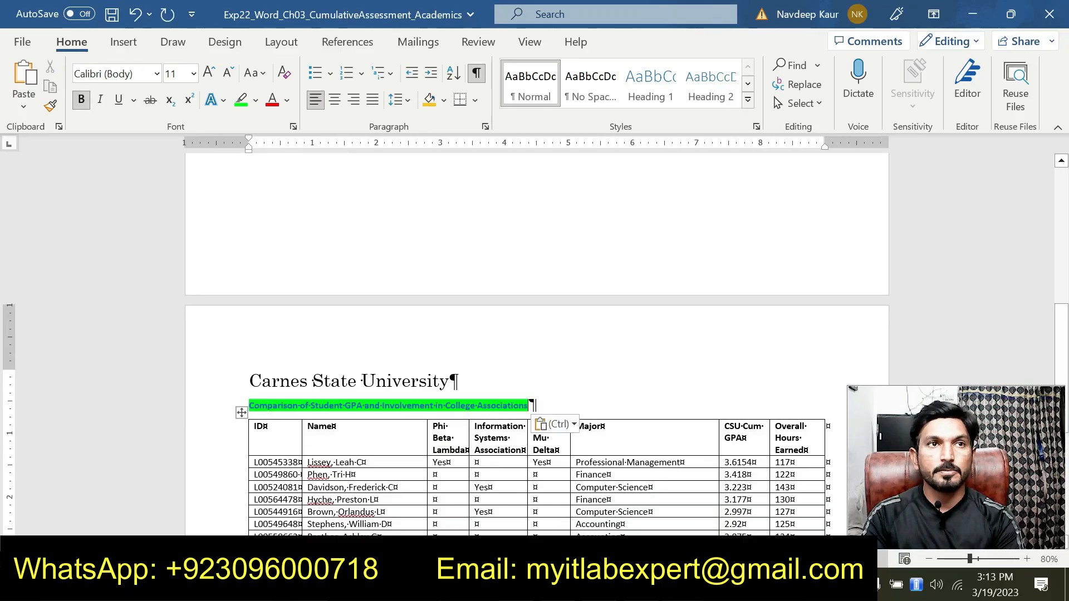
left_click(573, 425)
left_click(640, 469)
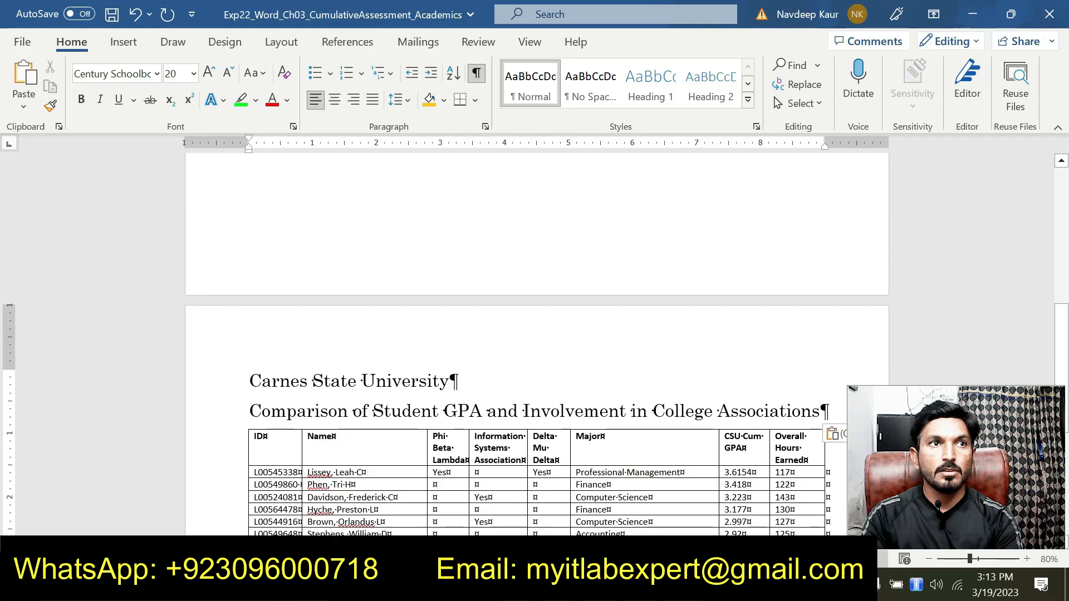
- Set the "Comparison of Student GPA and Involvement in College Associations" line to 16 points and start a new paragraph below it
left_click_drag(249, 411, 830, 411)
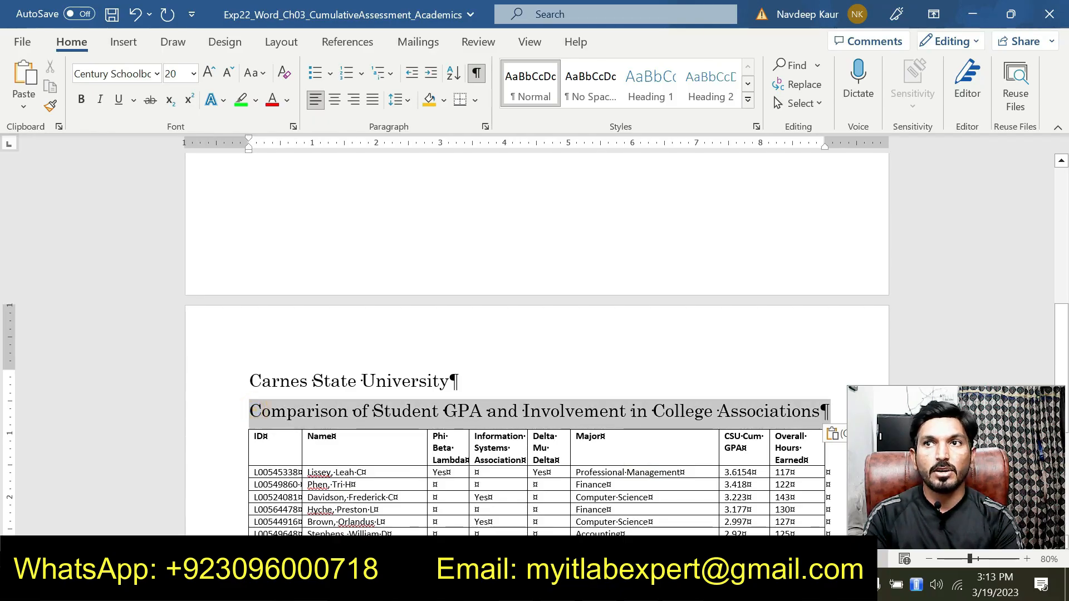
left_click(193, 74)
left_click(179, 217)
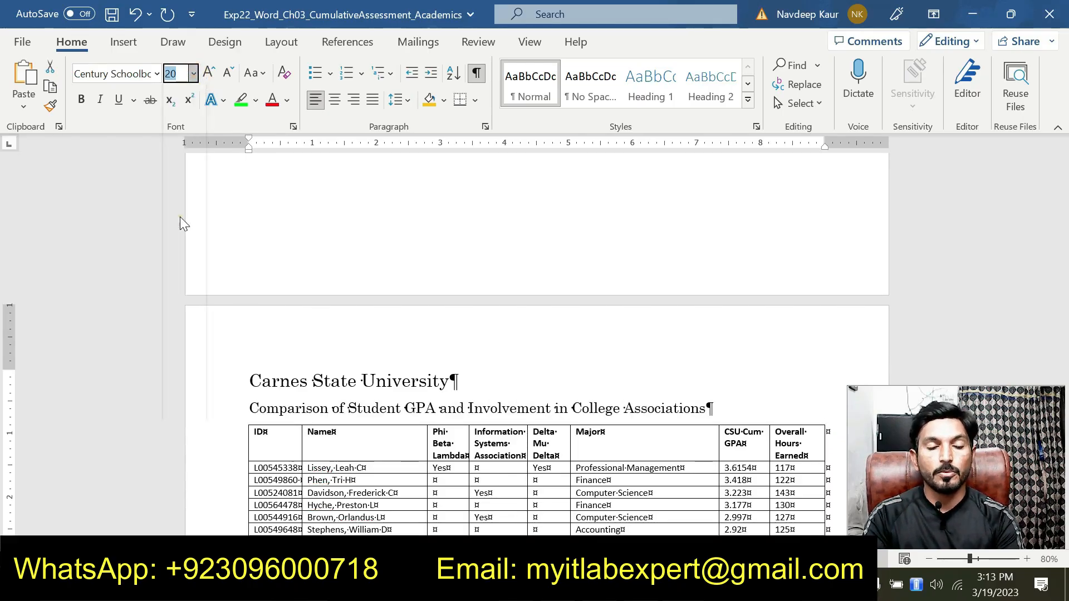
left_click(708, 407)
key("Return")
scroll(534, 389, "down", 2)
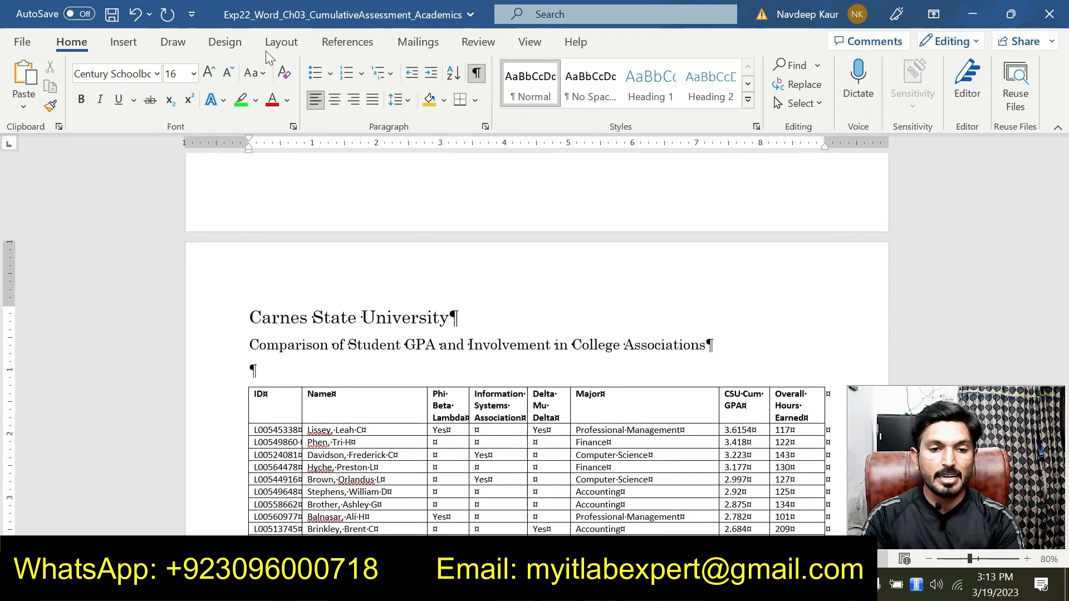
- Check the document's spelling and grammar, ignoring the flagged student names and replacing the misspelled "grouo" with "group" in the memo
left_click(459, 41)
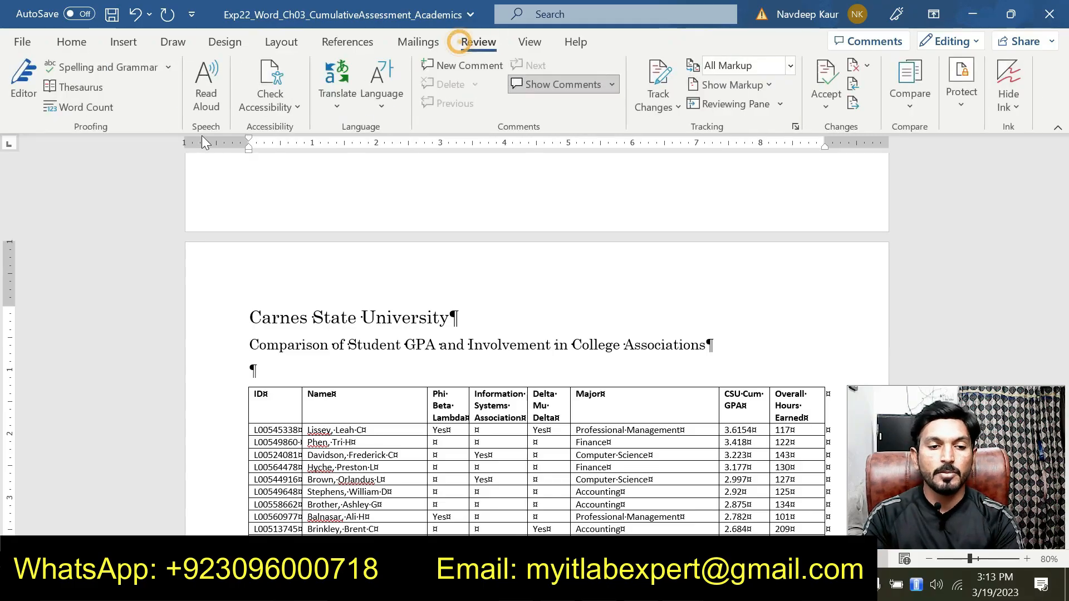
left_click(89, 66)
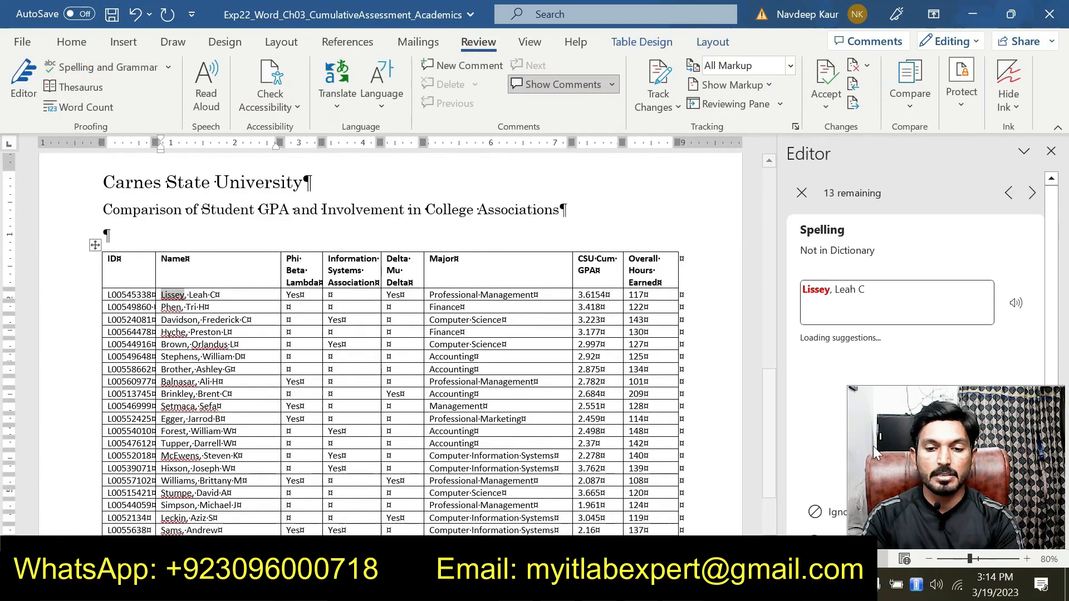
scroll(390, 345, "down", 3)
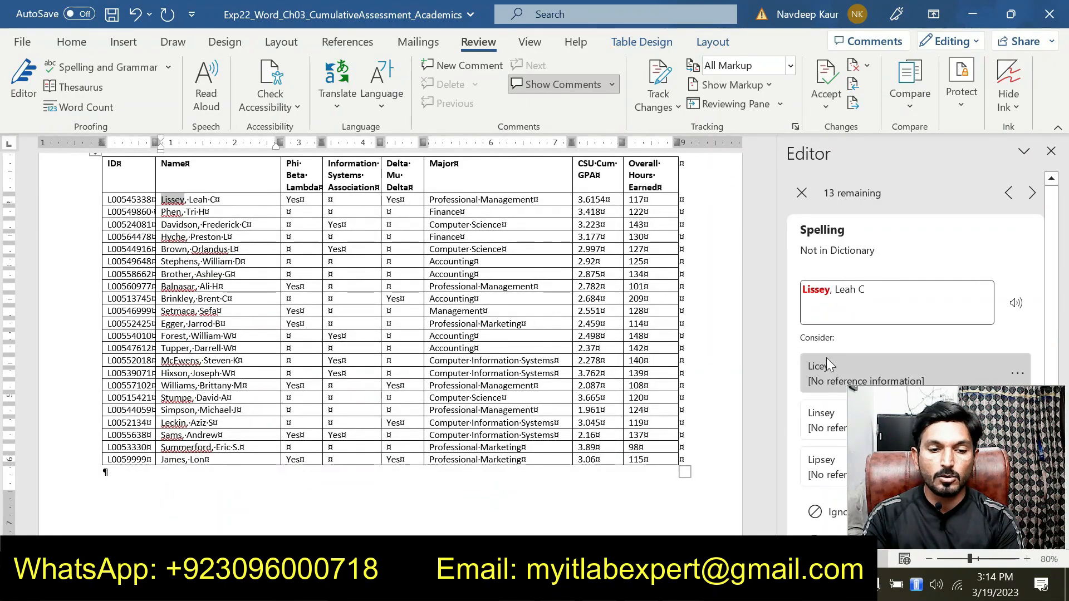
scroll(796, 390, "down", 2)
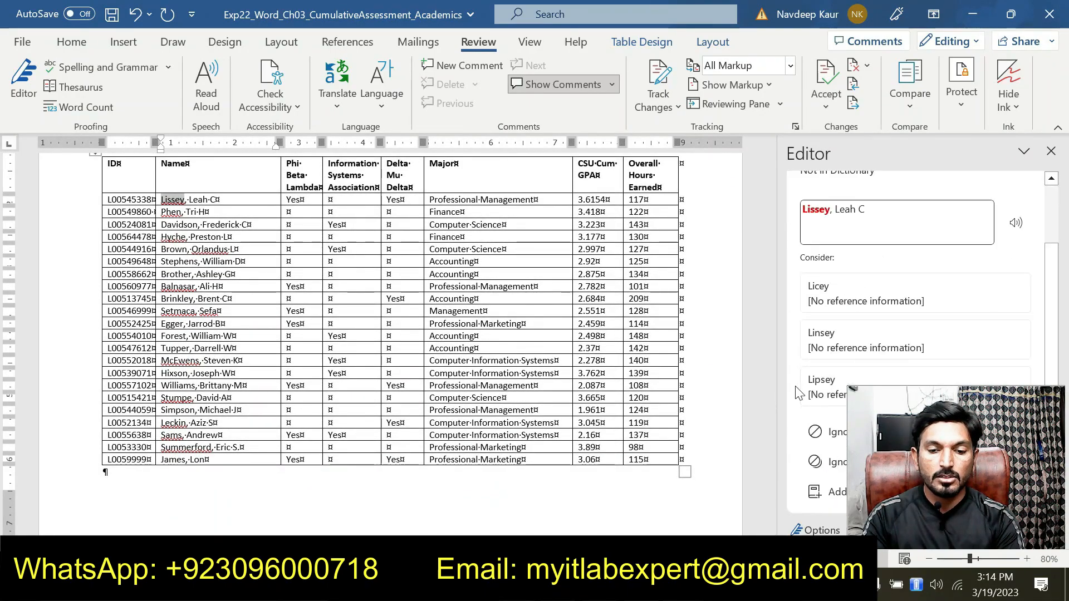
left_click(817, 432)
left_click(818, 420)
left_click(820, 418)
left_click(819, 417)
left_click(820, 418)
left_click(819, 417)
left_click(820, 418)
left_click(820, 416)
left_click(820, 417)
left_click(820, 419)
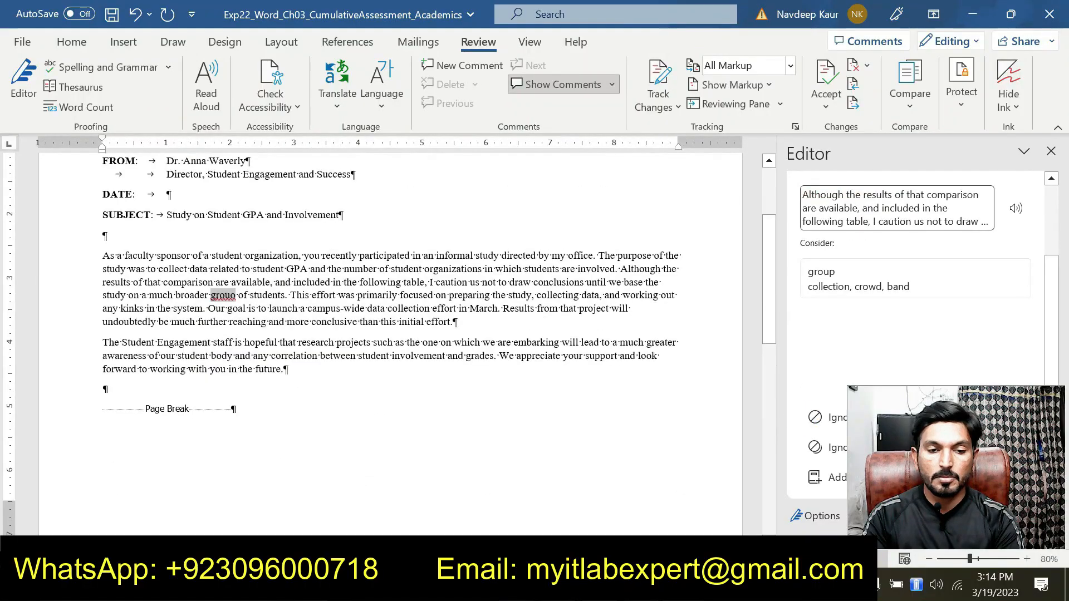
left_click(884, 276)
left_click(1044, 146)
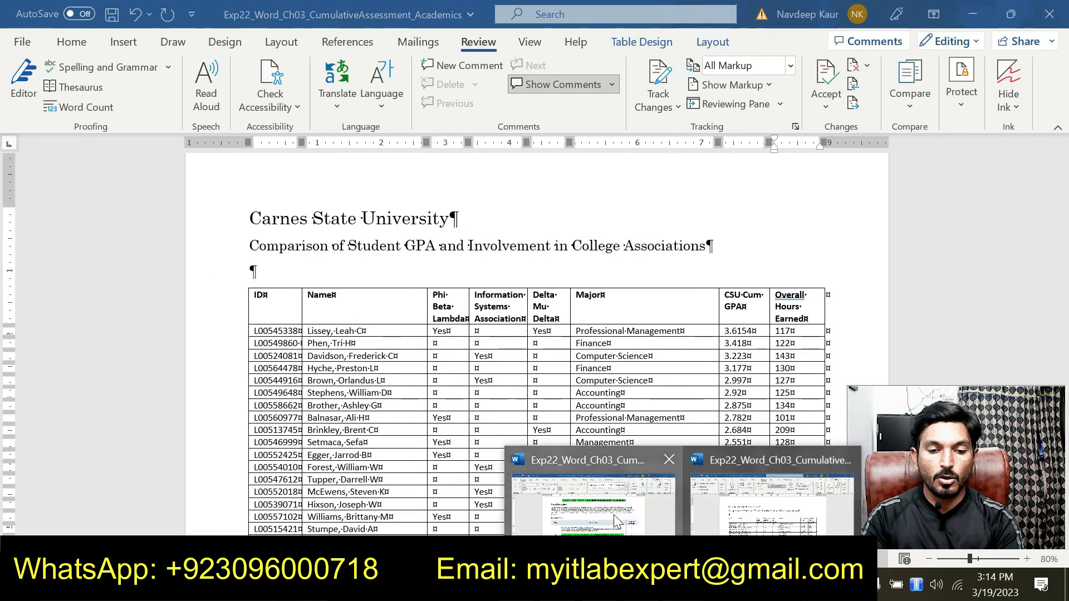
- Switch to the Instructions document and clear the green highlight from the step 2 text
left_click(777, 490)
left_click_drag(574, 447, 327, 401)
left_click(393, 383)
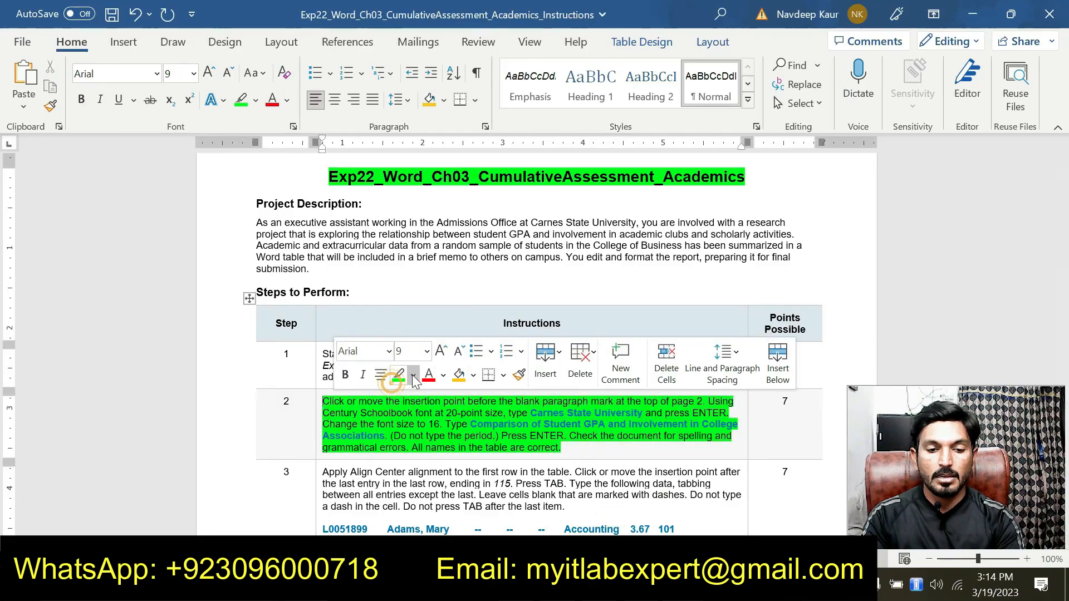
left_click(401, 378)
mouse_move(579, 447)
left_mouse_down()
mouse_move(391, 428)
mouse_move(324, 401)
left_mouse_up()
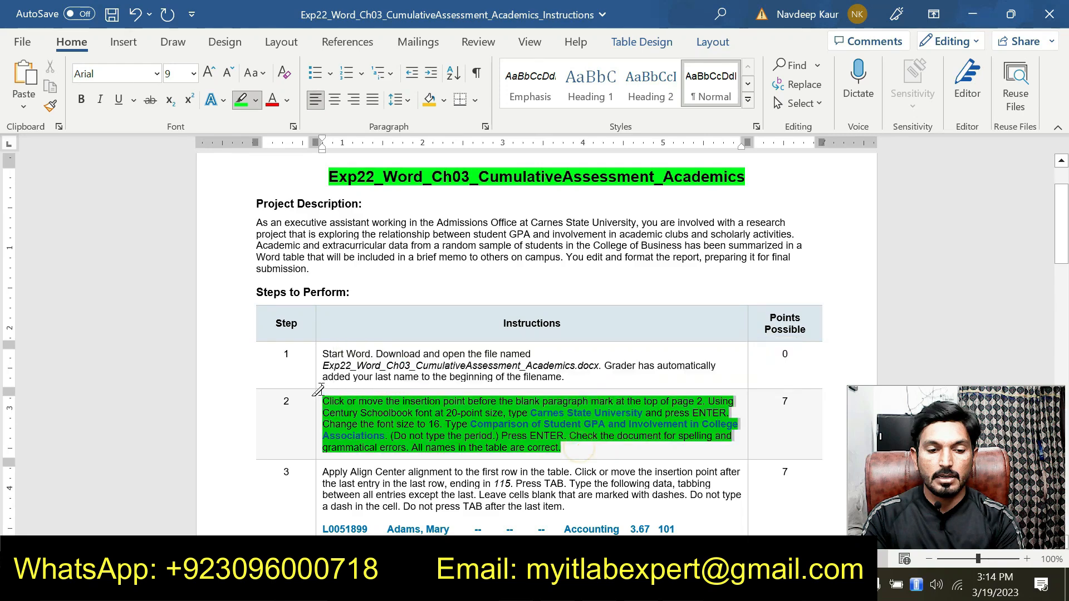
- Highlight the step 3 instructions and data in green, leaving "115" unhighlighted
scroll(496, 400, "down", 5)
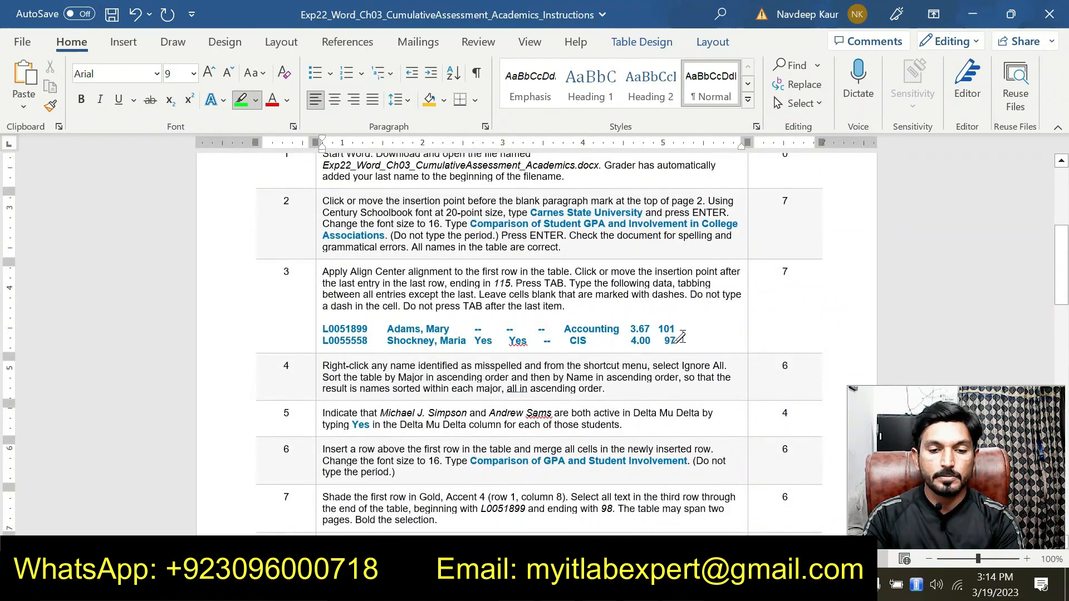
mouse_move(673, 338)
left_mouse_down()
mouse_move(345, 289)
mouse_move(323, 272)
left_mouse_up()
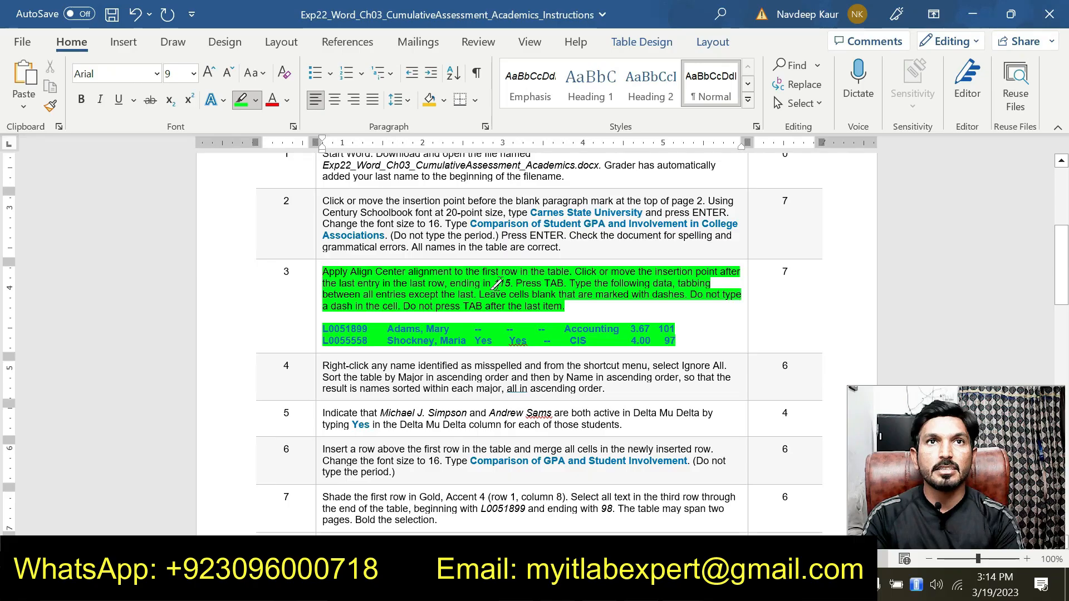
left_click_drag(493, 284, 513, 283)
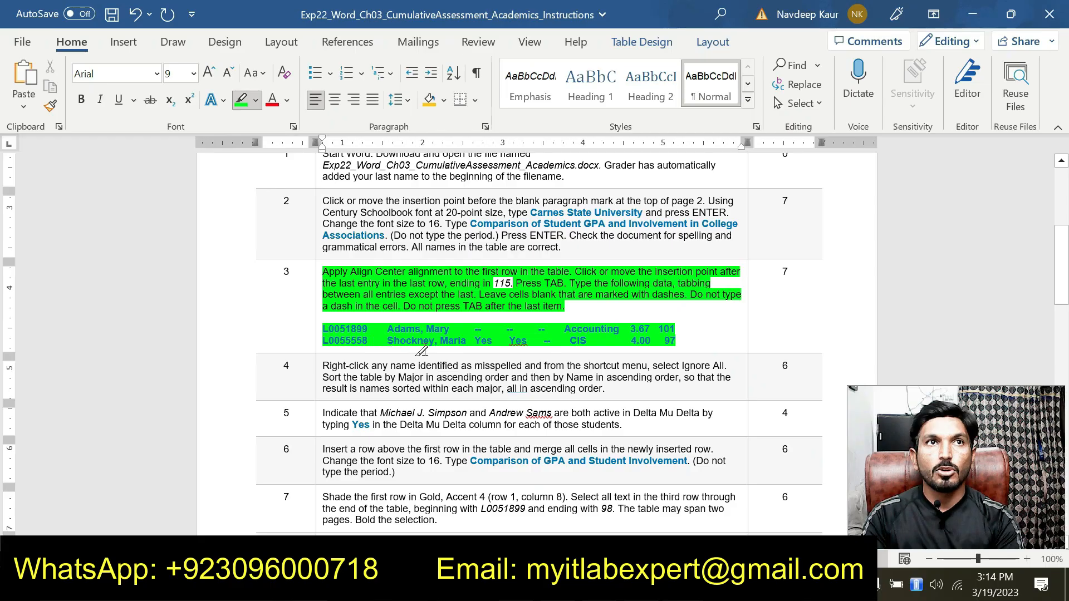
- Switch to the Academics document and apply Align Center to the header row of the student table
mouse_move(682, 588)
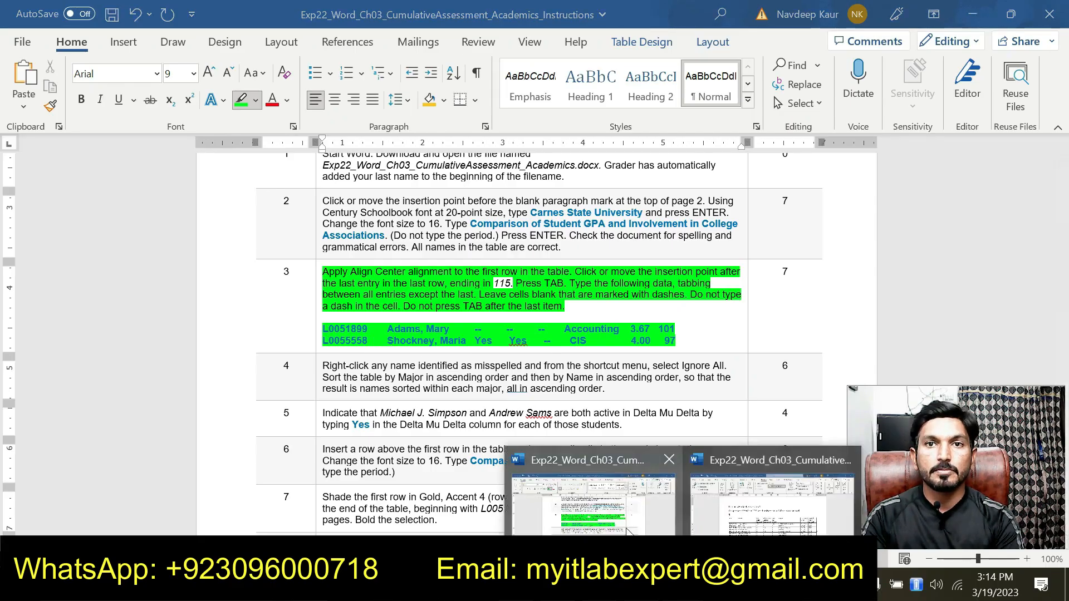
left_click(710, 517)
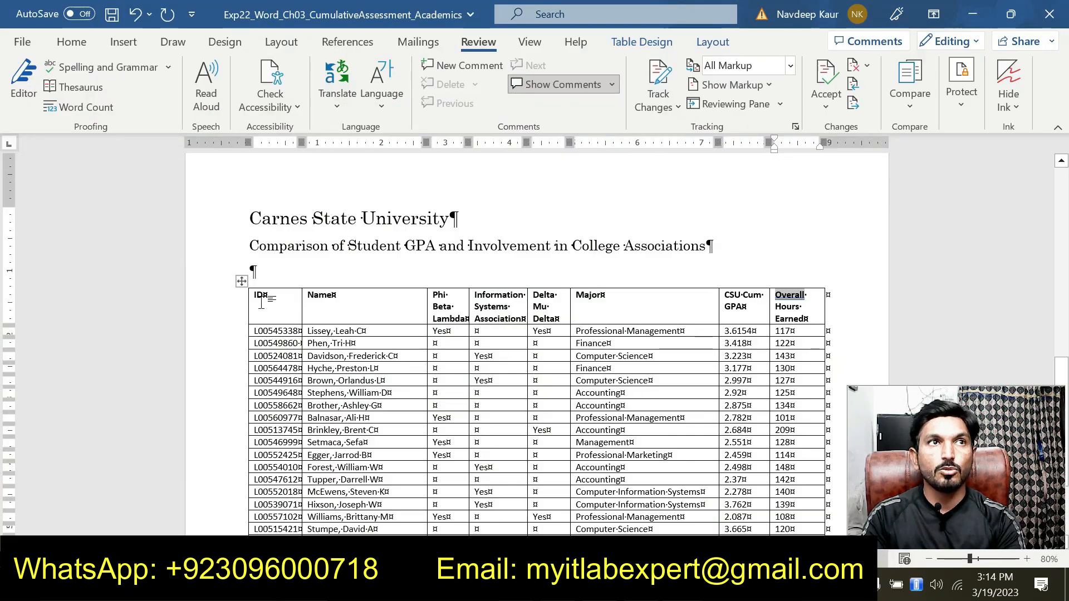
left_click_drag(261, 303, 782, 307)
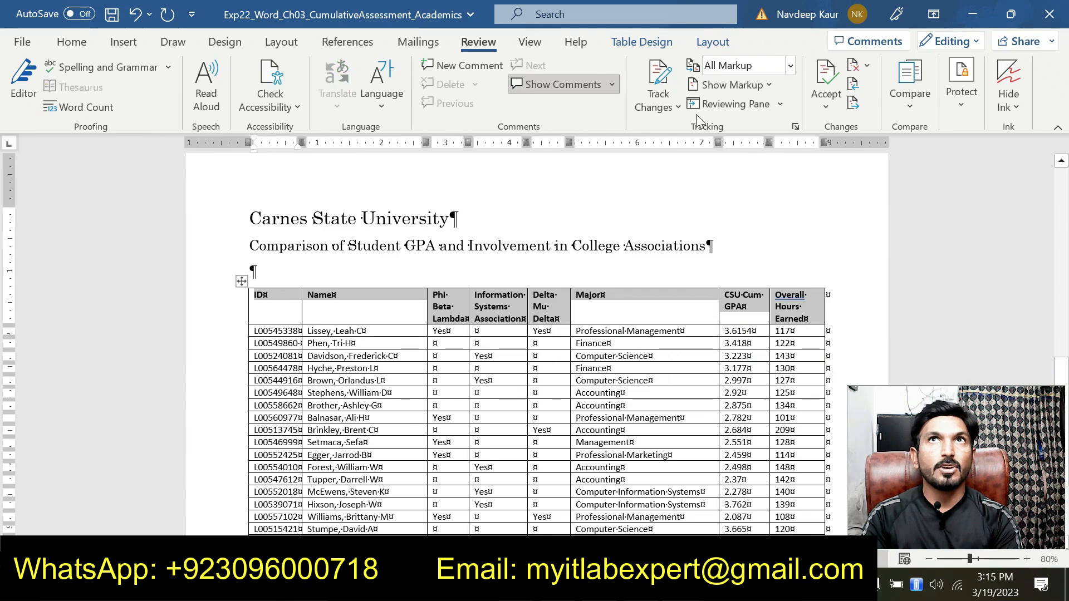
left_click(706, 41)
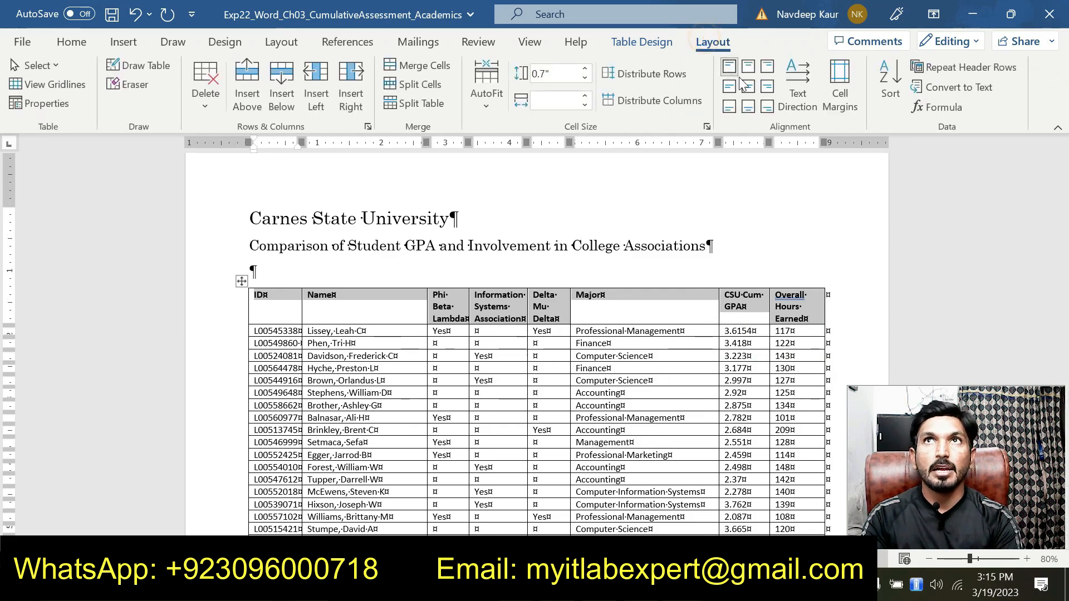
left_click(748, 89)
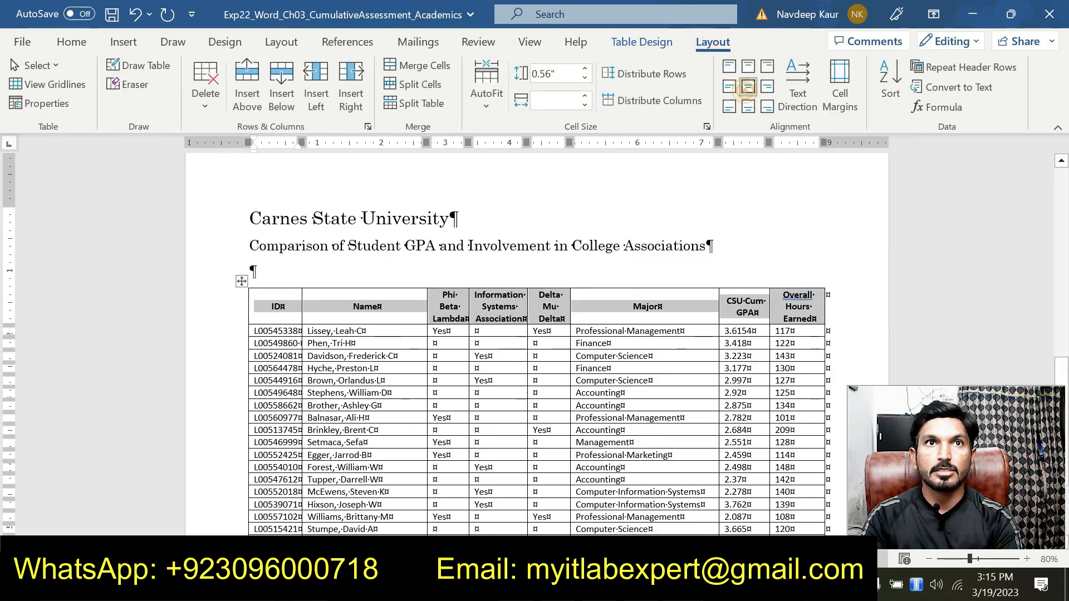
- Add a new row at the end of the student table, after the last entry ending in 115
scroll(537, 334, "down", 5)
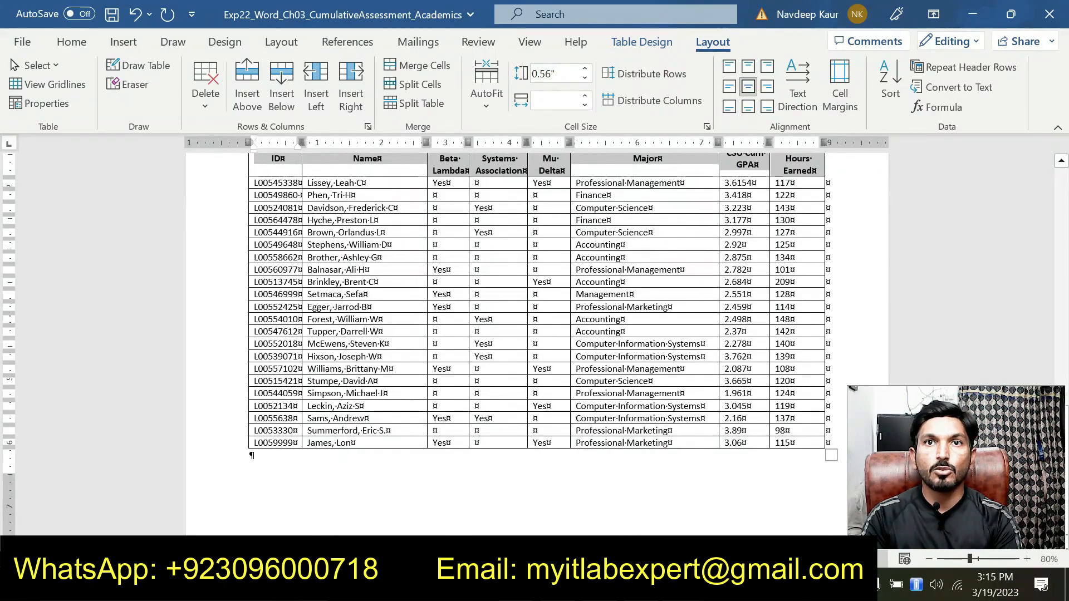
left_click(790, 442)
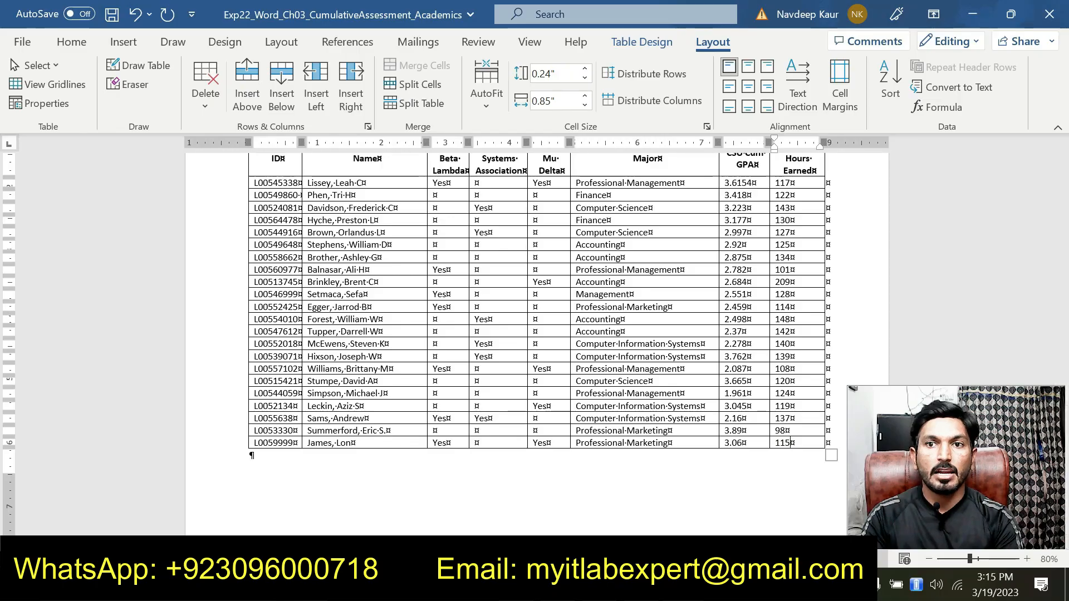
mouse_move(683, 587)
left_click(632, 501)
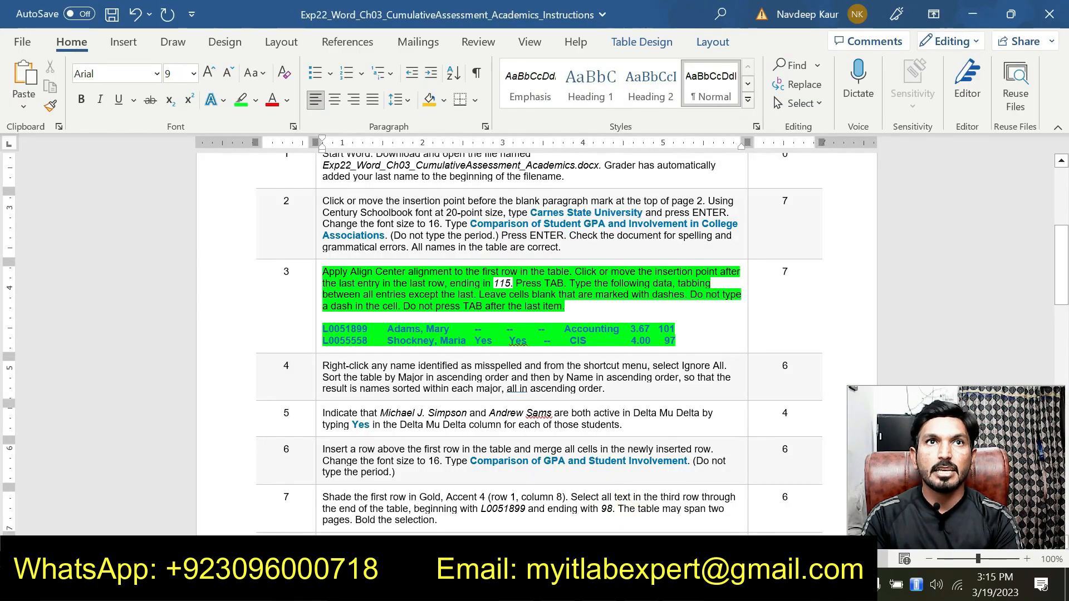
mouse_move(684, 587)
left_click(749, 531)
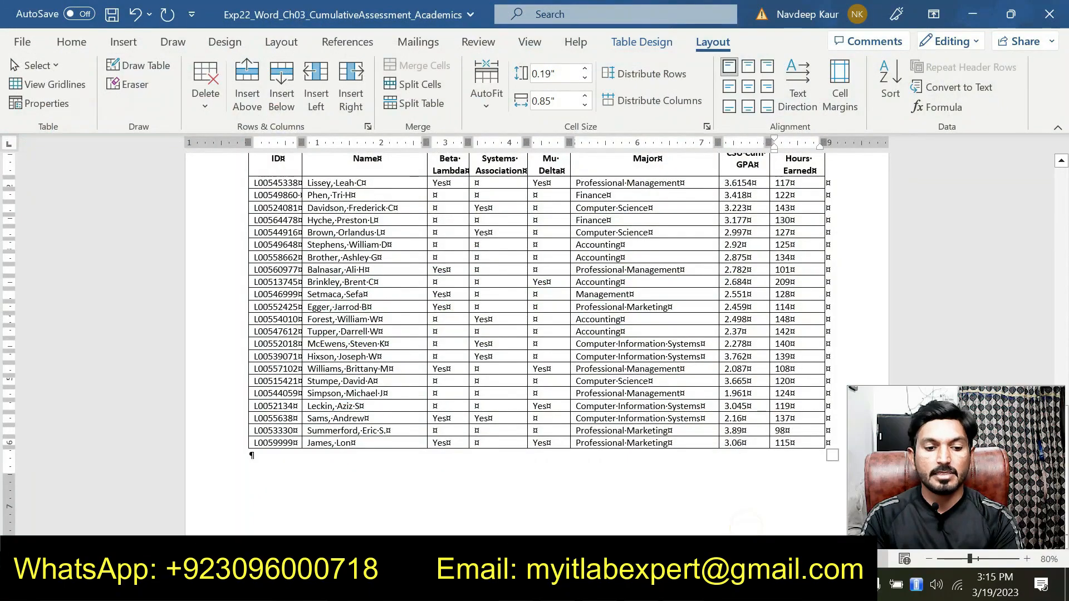
key("Tab")
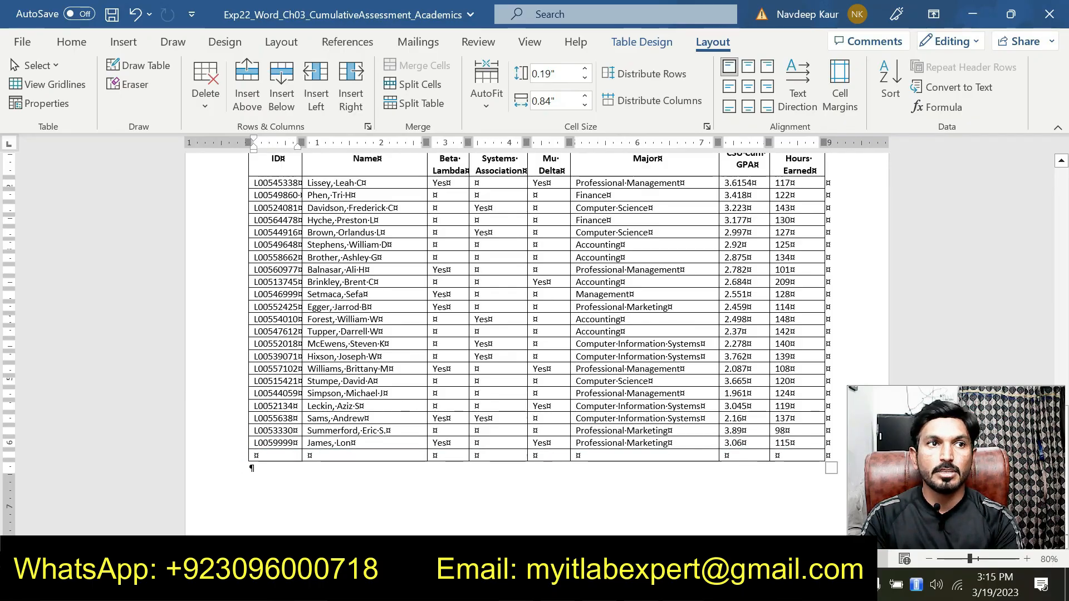
left_click(254, 455)
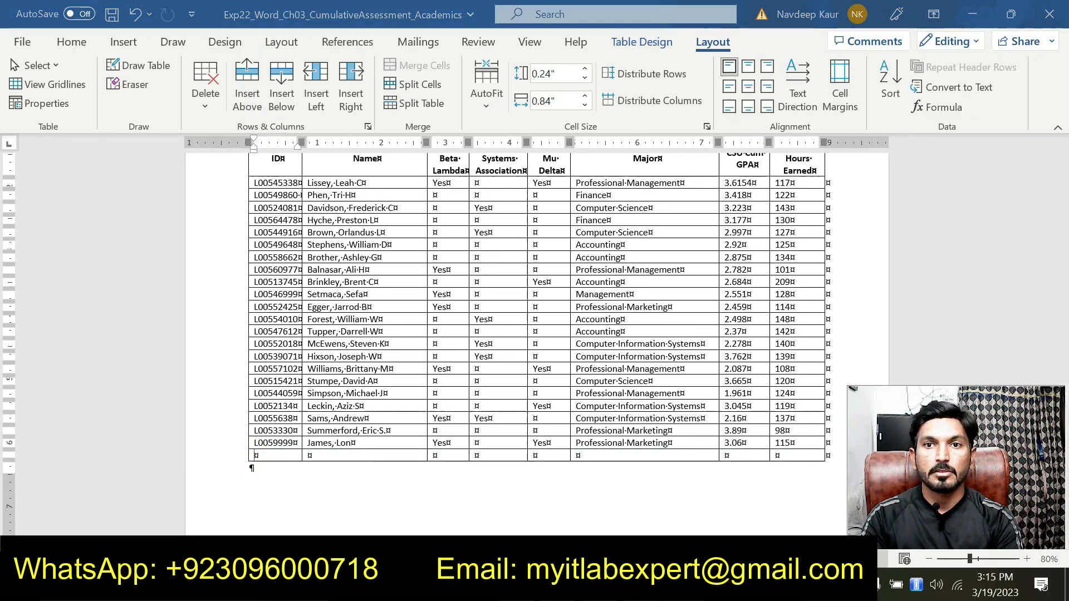
- Copy the first new student's ID from step 3 of the Instructions document into the new row's ID cell as text only
mouse_move(668, 587)
left_click(618, 523)
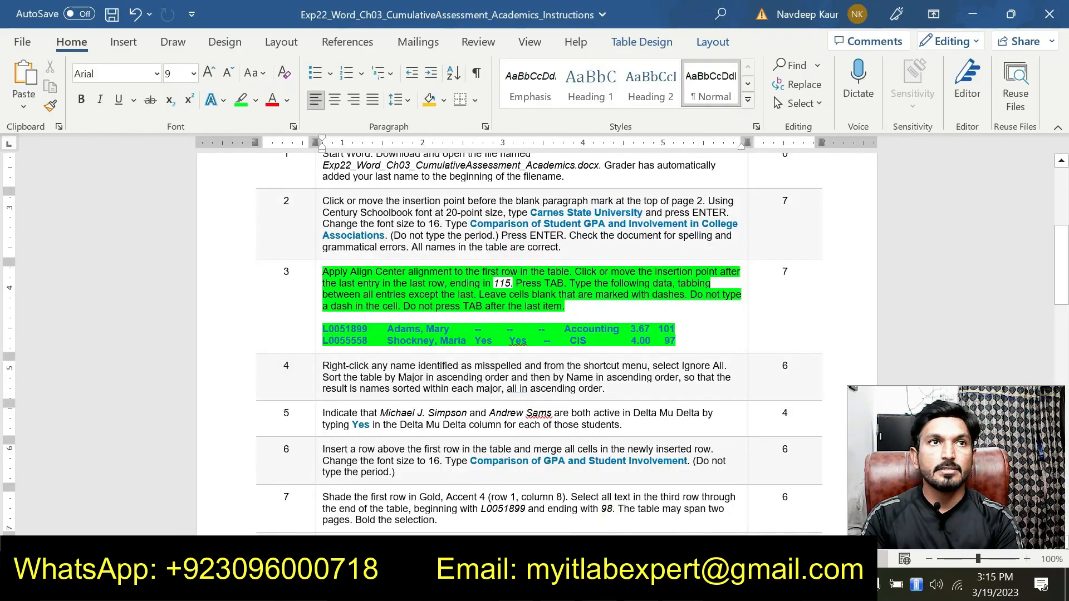
left_click_drag(691, 341, 334, 328)
left_click(330, 338)
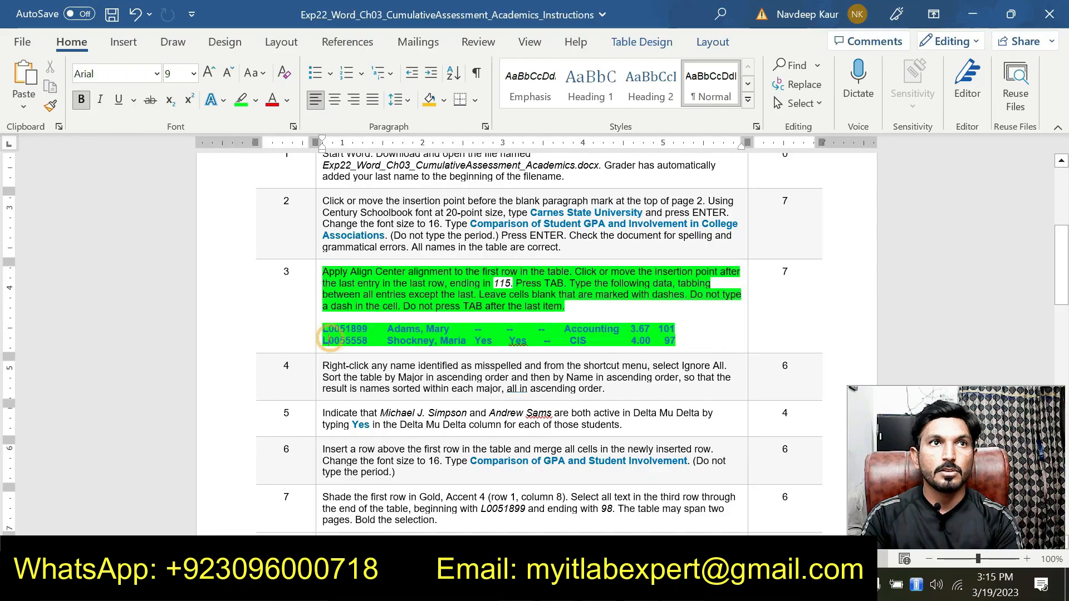
left_click_drag(322, 329, 356, 329)
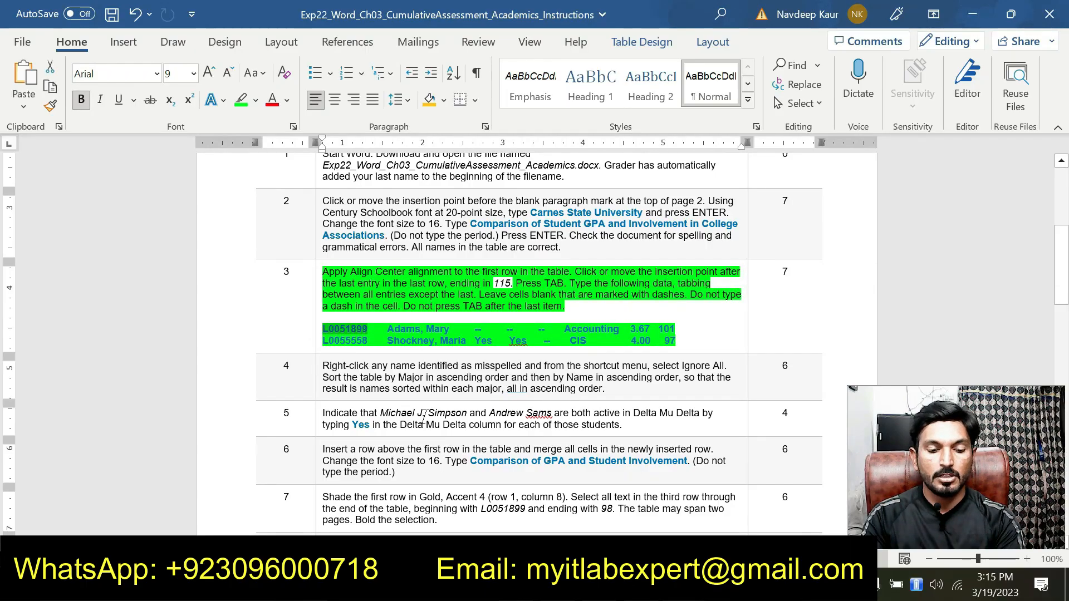
left_click(683, 584)
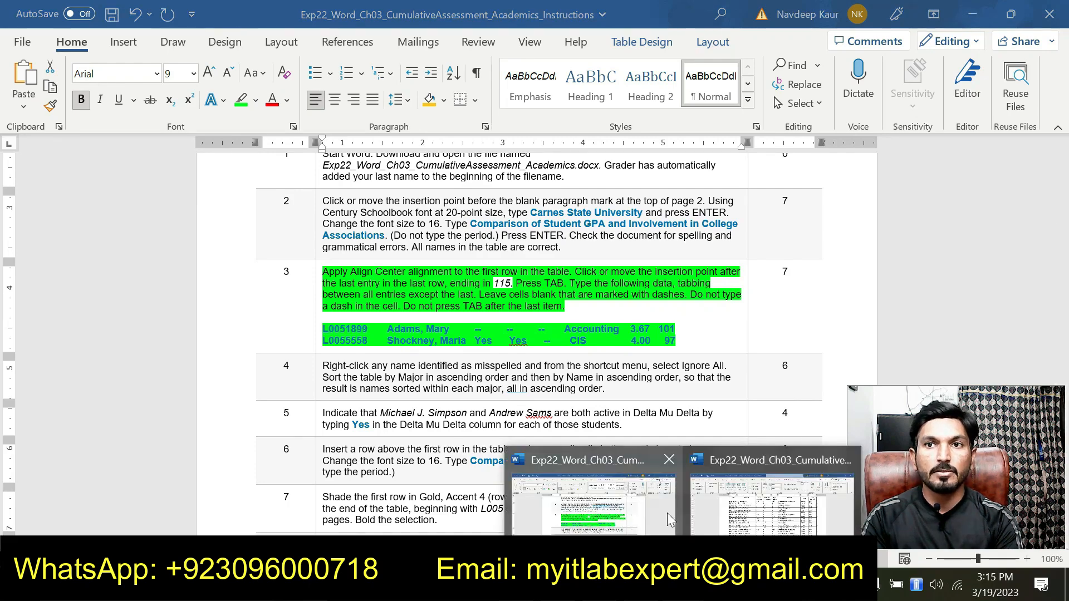
left_click(707, 515)
type("L0051899")
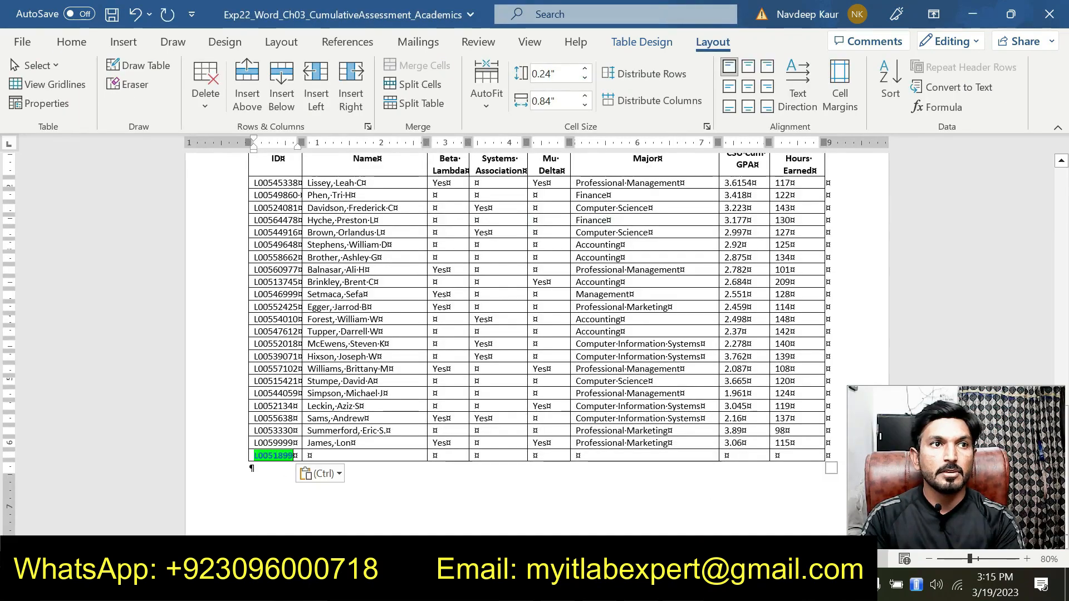
left_click(340, 473)
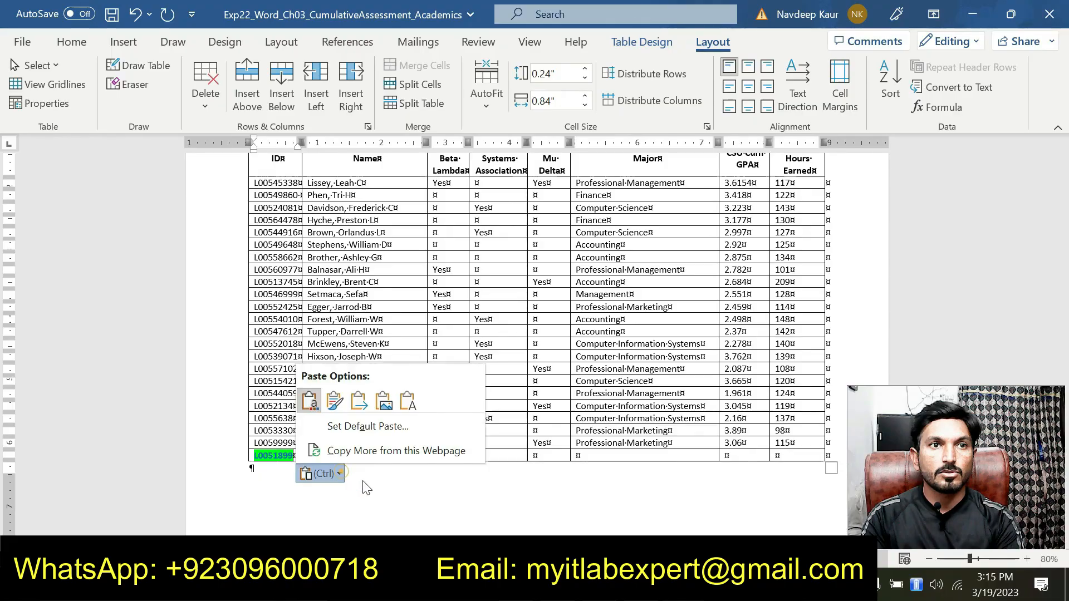
left_click(410, 391)
- Copy the first new student's name from step 3 of the Instructions document into the last row's Name cell as text only
left_click(683, 585)
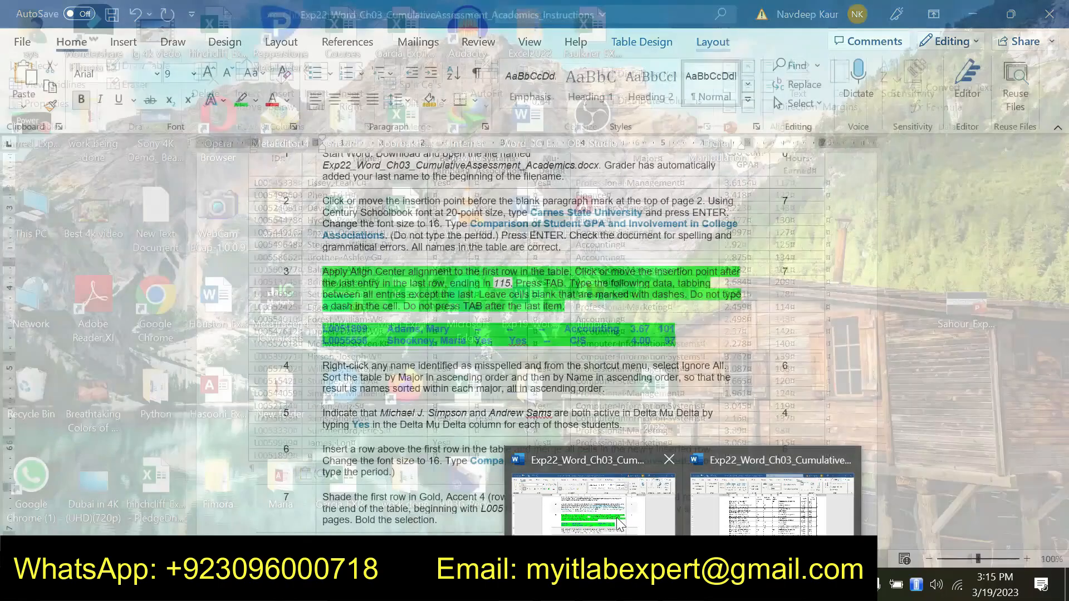
left_click(619, 525)
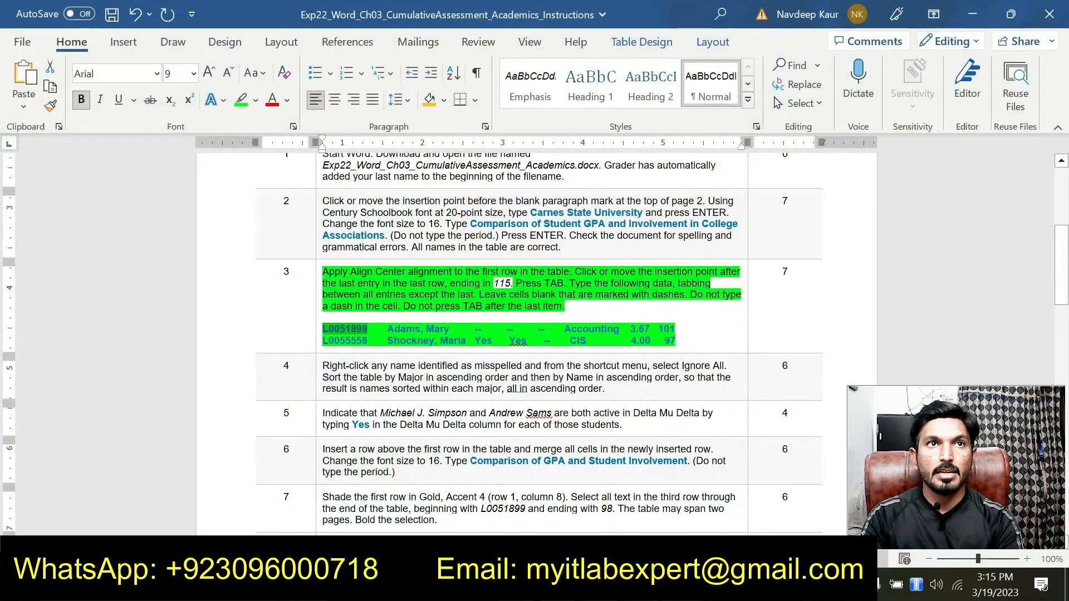
left_click_drag(448, 330, 389, 328)
key("ctrl+c")
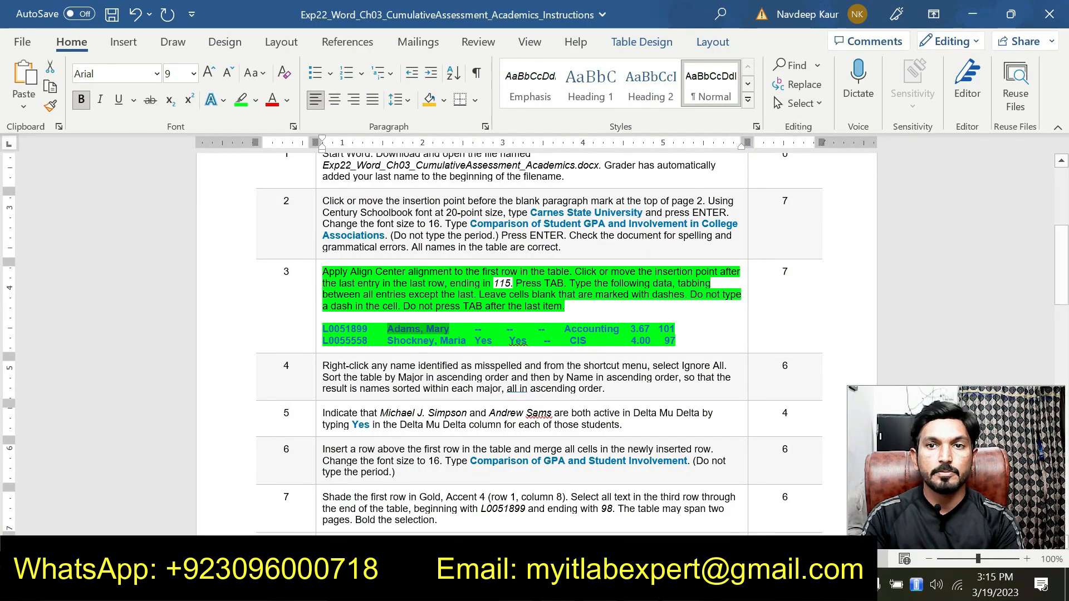
left_click(683, 584)
left_click(771, 504)
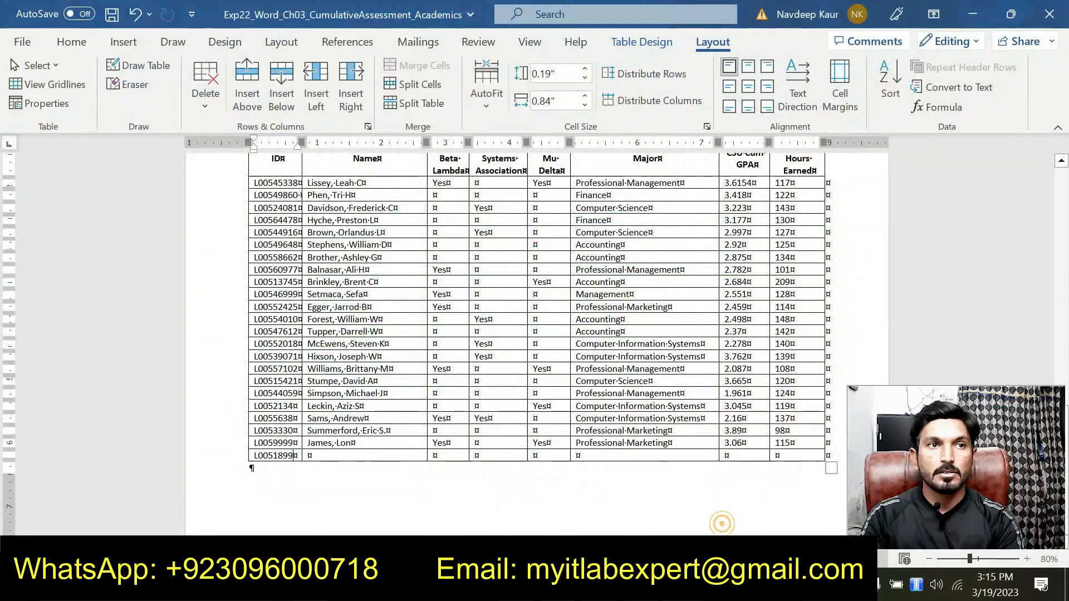
left_click(310, 456)
key("ctrl+v")
left_click(412, 480)
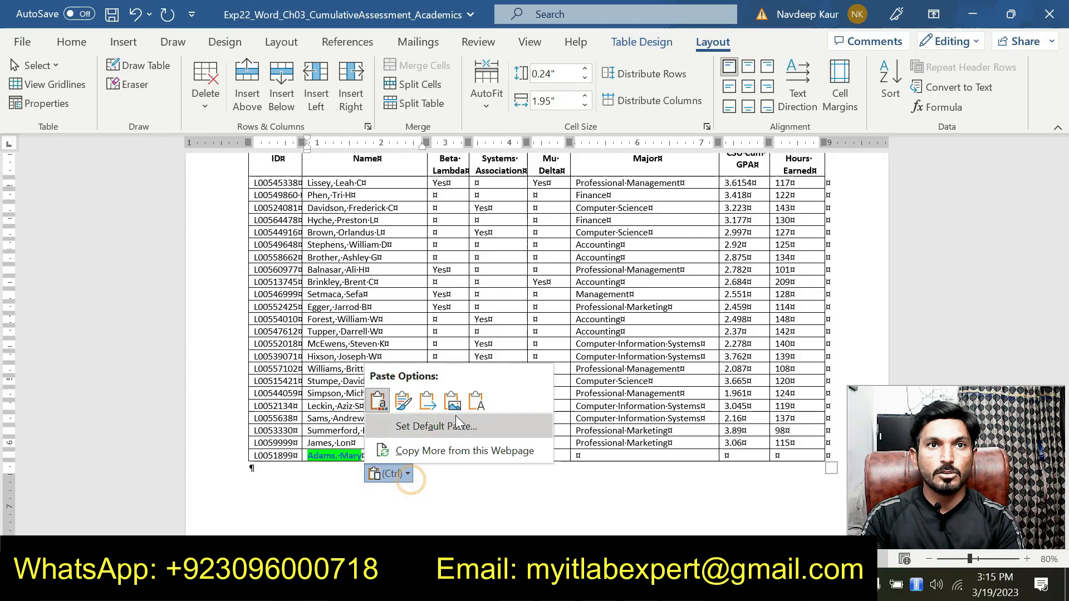
left_click(471, 400)
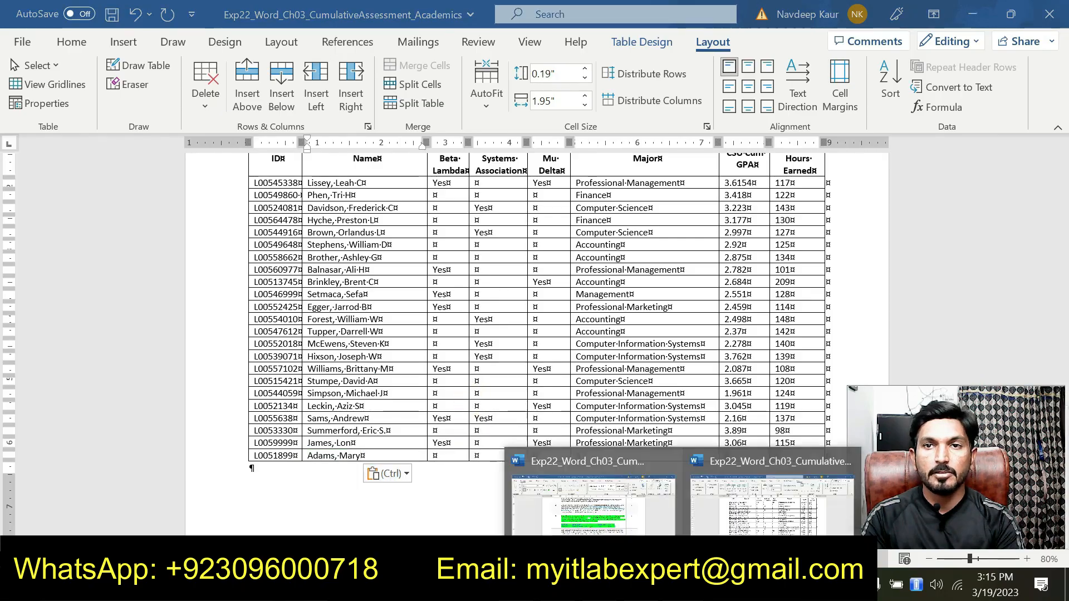
- Copy the major "Accounting" from step 3 of the Instructions document into the last row's Major cell as text only
left_click(611, 518)
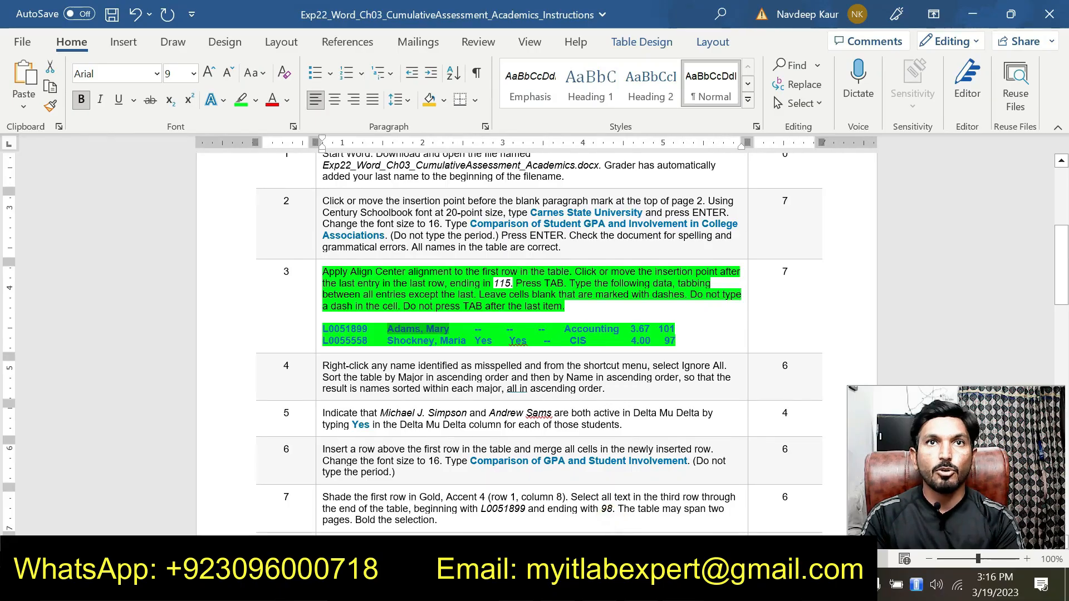
left_click_drag(565, 328, 620, 329)
key("ctrl+c")
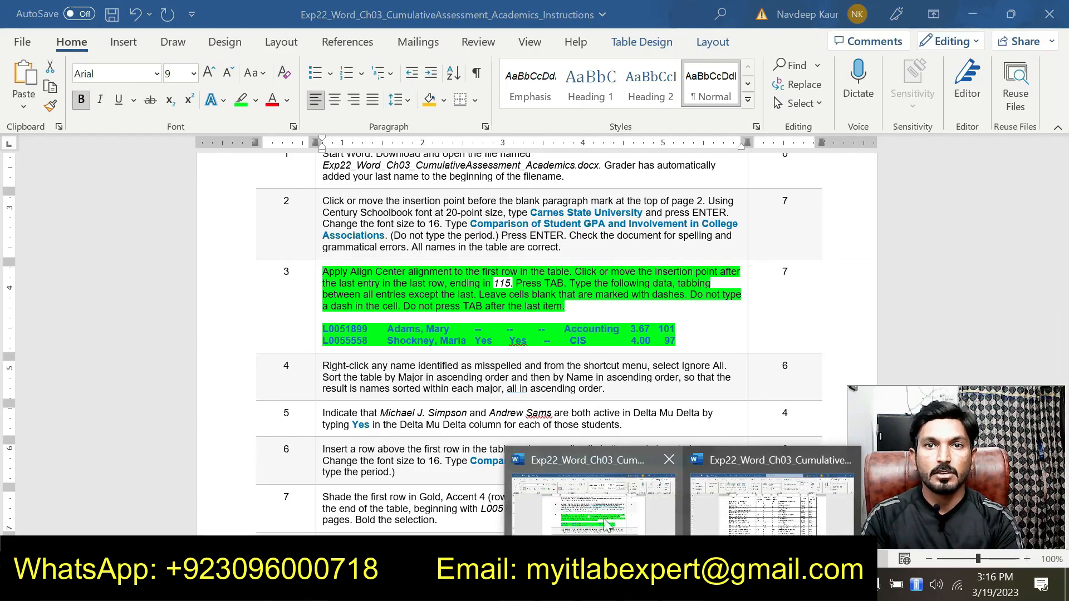
mouse_move(802, 589)
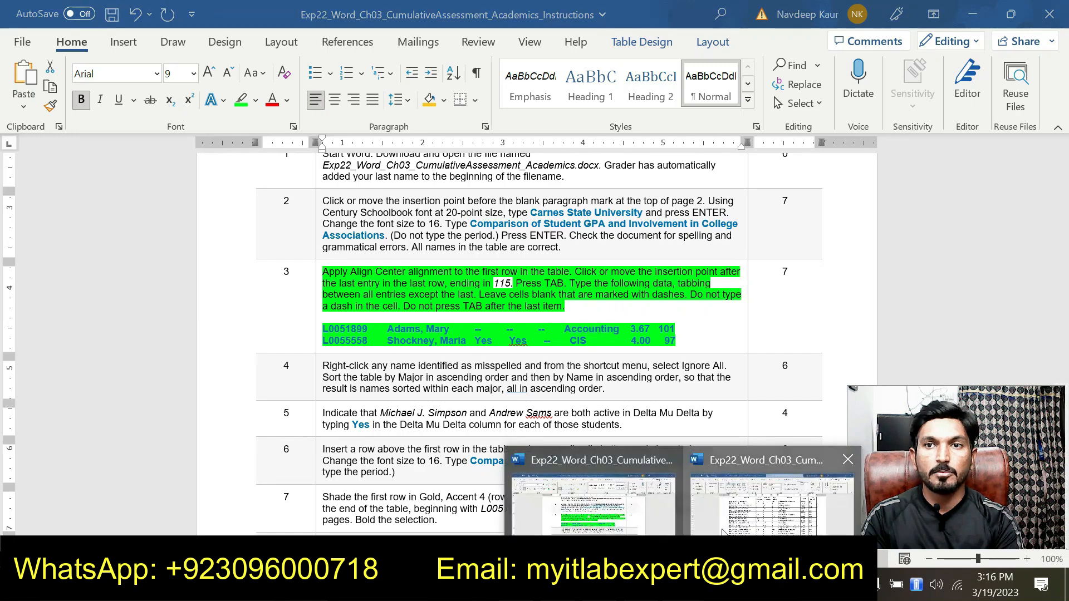
left_click(721, 512)
left_click(579, 456)
key("ctrl+v")
left_click(667, 474)
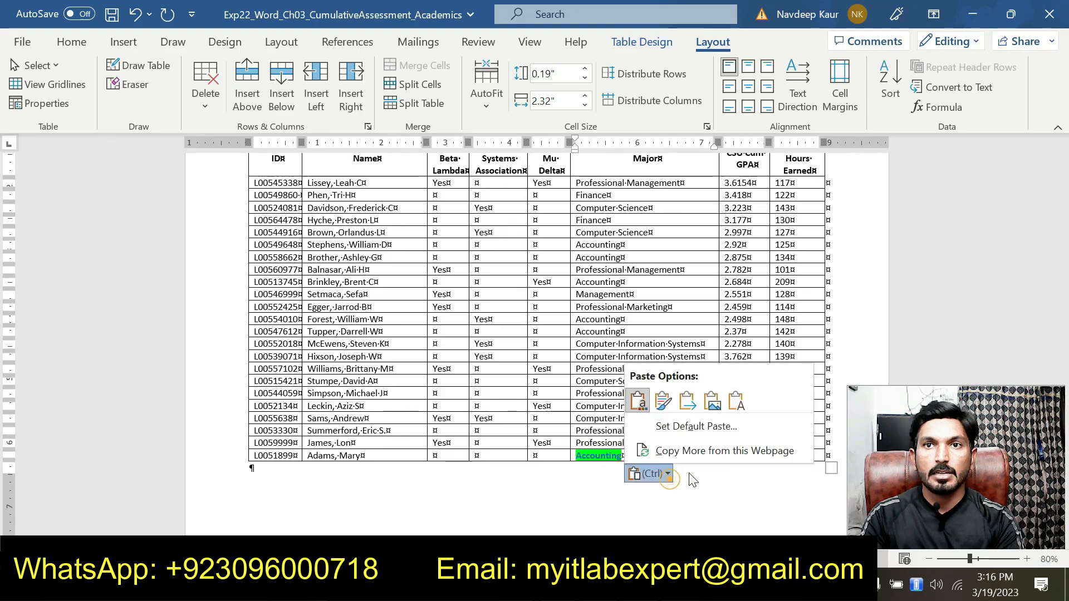
left_click(736, 402)
- Enter a GPA of 3.67 and 101 hours earned for the first new student in the table's last row
left_click(725, 457)
type("3")
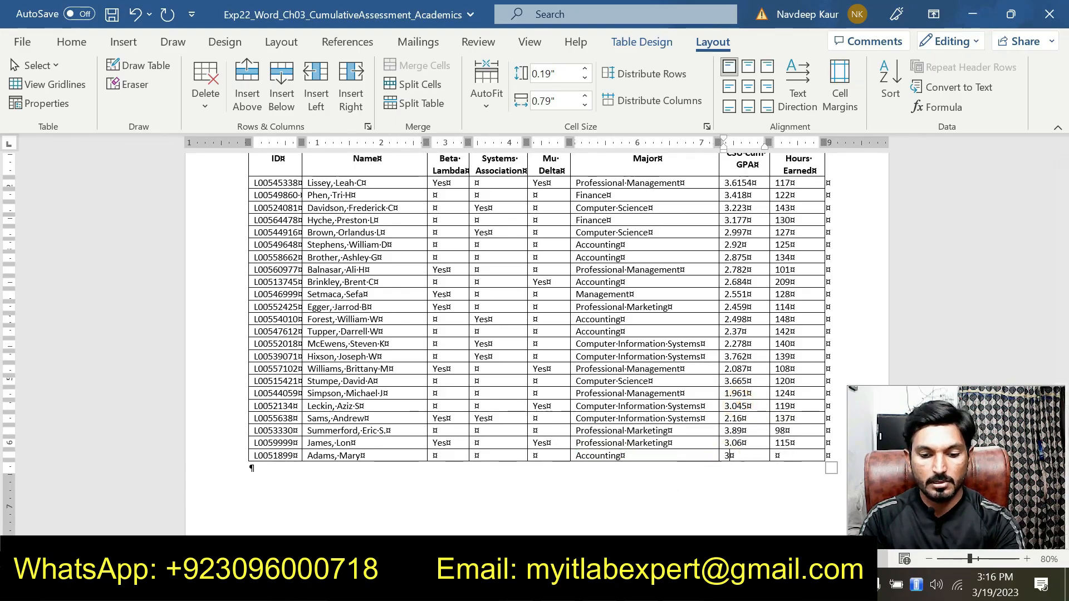
type(".67")
left_click(776, 454)
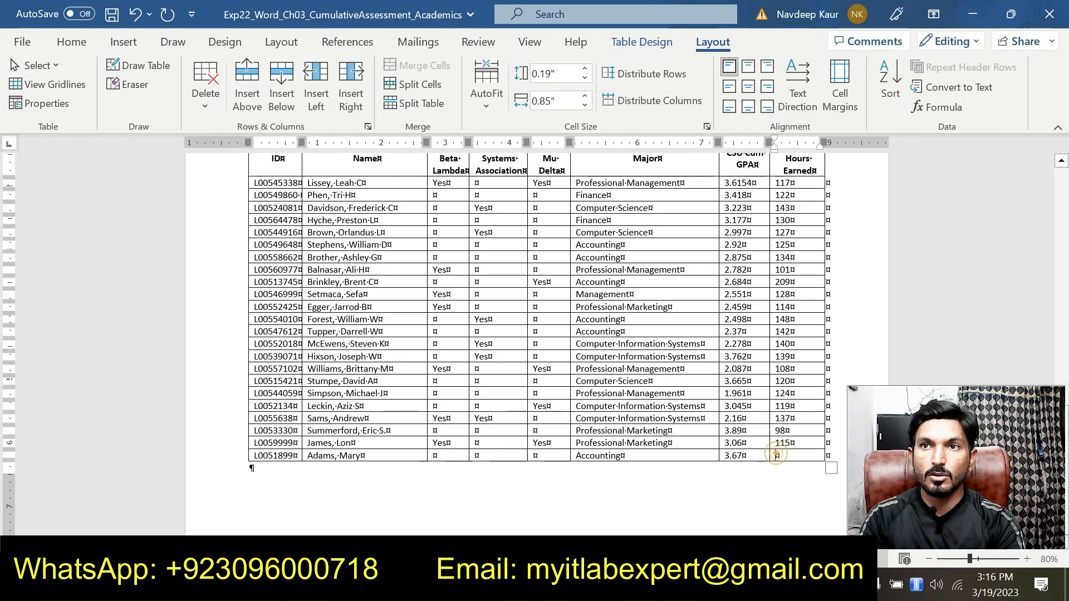
type("101")
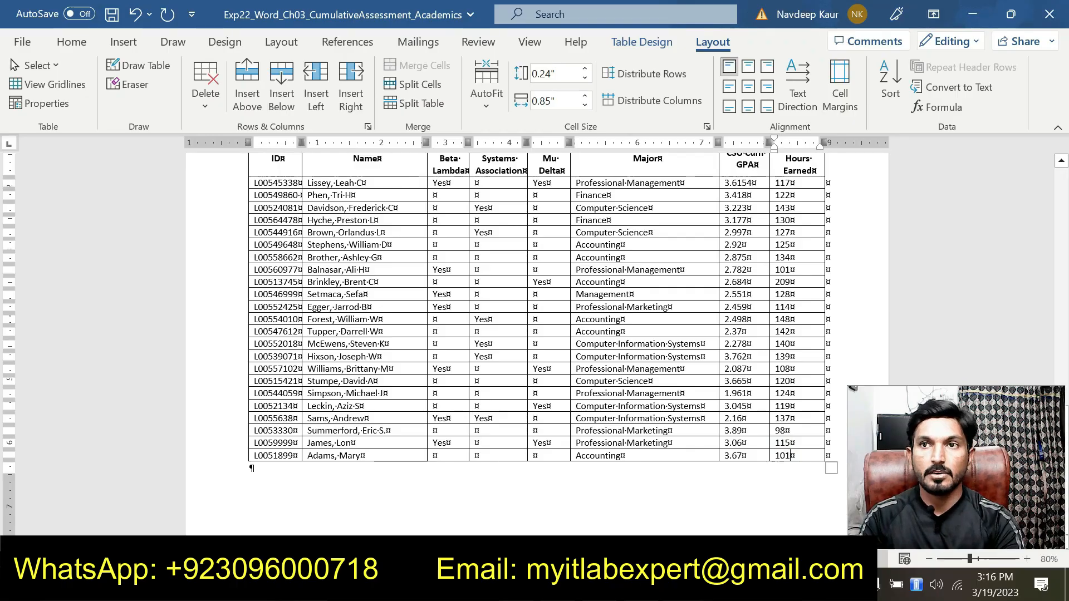
- Add another row to the end of the student table and copy the second new student's ID from the Instructions into it as text only
key("Tab")
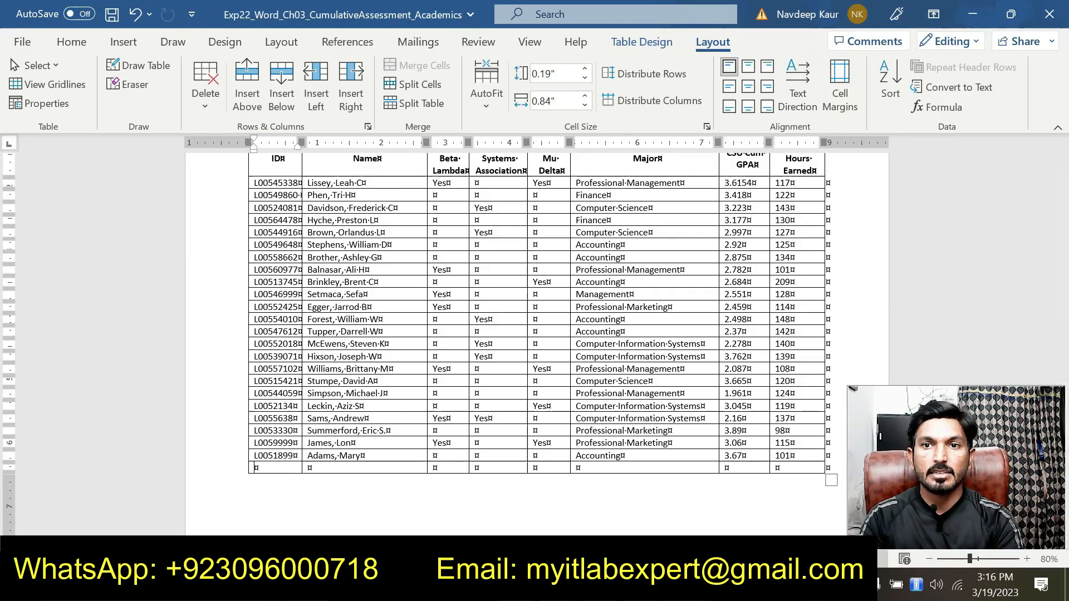
mouse_move(682, 589)
left_click(659, 529)
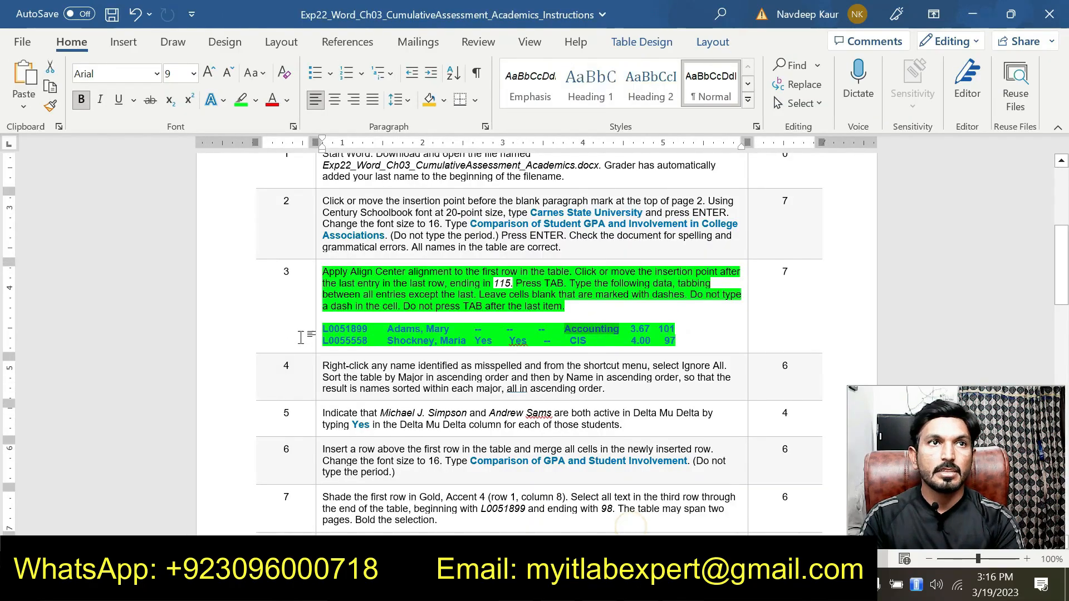
double_click(345, 340)
key("ctrl+c")
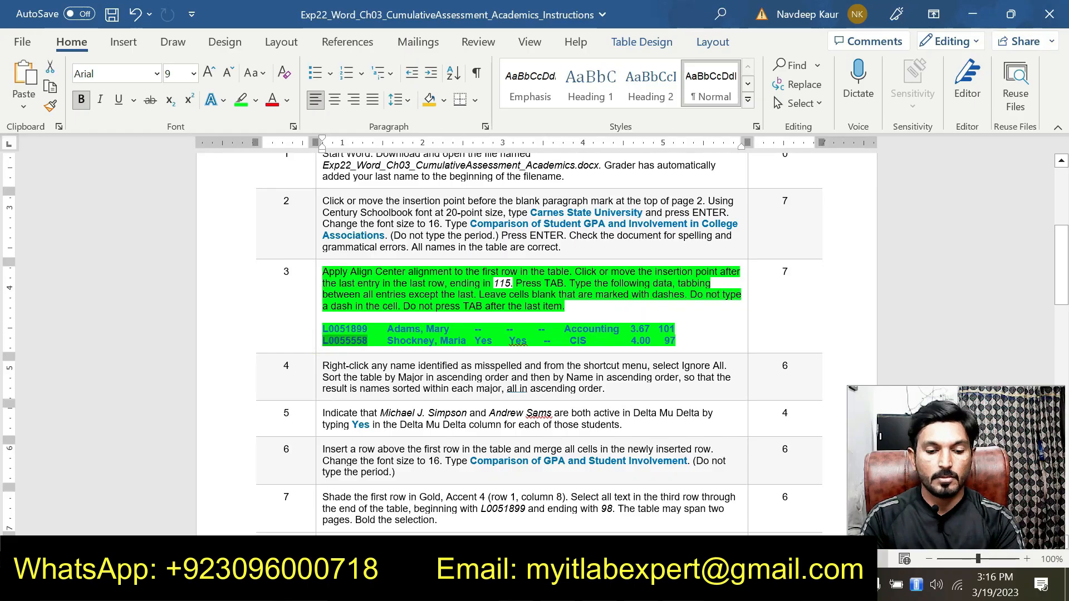
left_click(683, 585)
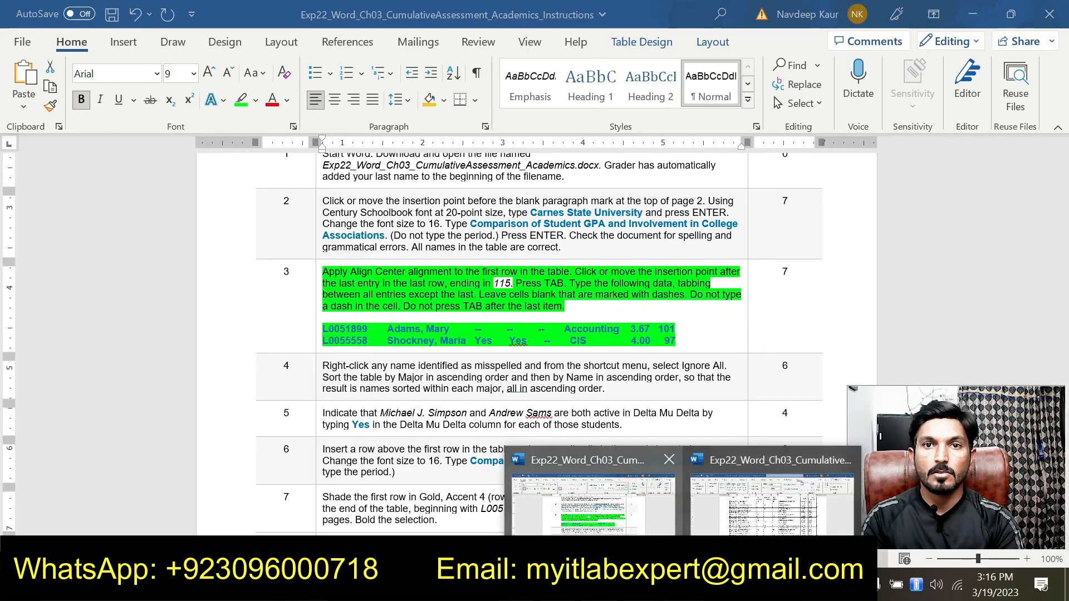
left_click(635, 530)
left_click(683, 585)
key("alt+Tab")
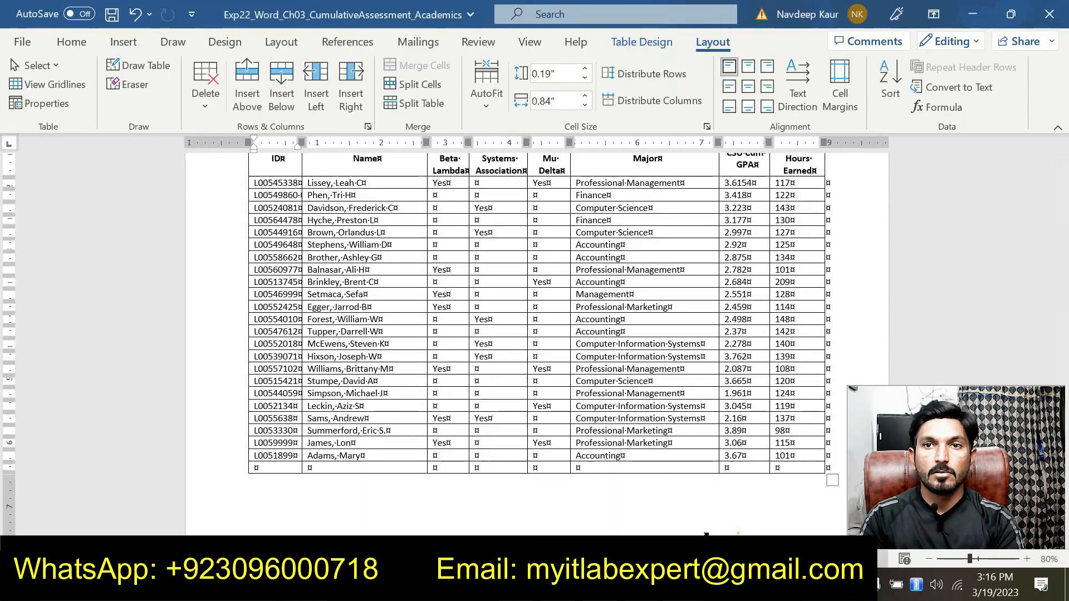
key("ctrl+v")
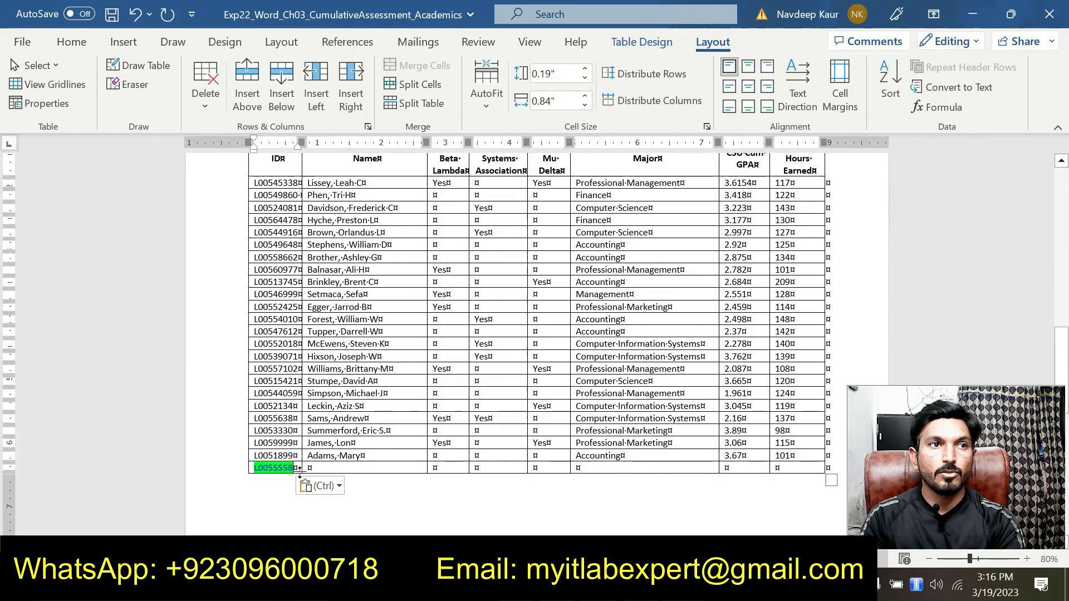
left_click(338, 488)
left_click(406, 413)
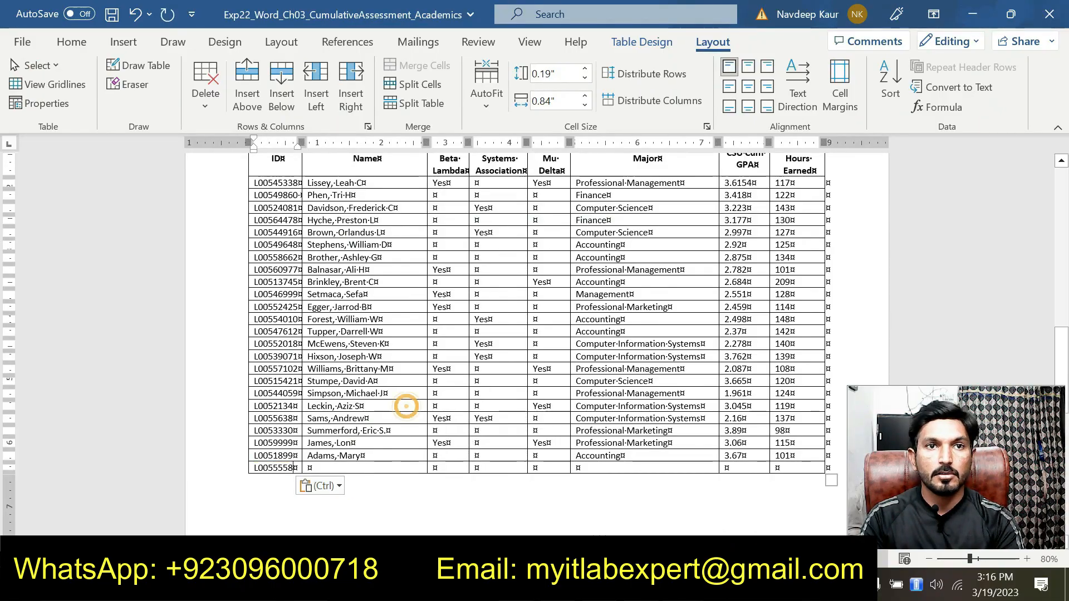
- Copy the second new student's name from step 3 of the Instructions document into the new row's Name cell as text only
left_click(633, 525)
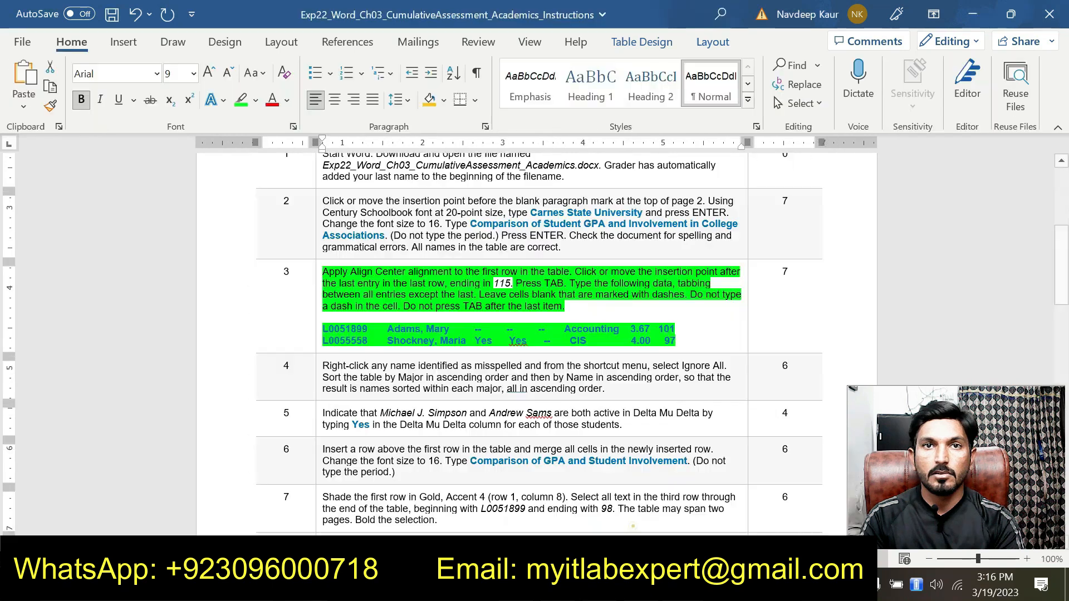
left_click_drag(388, 341, 474, 340)
key("ctrl+c")
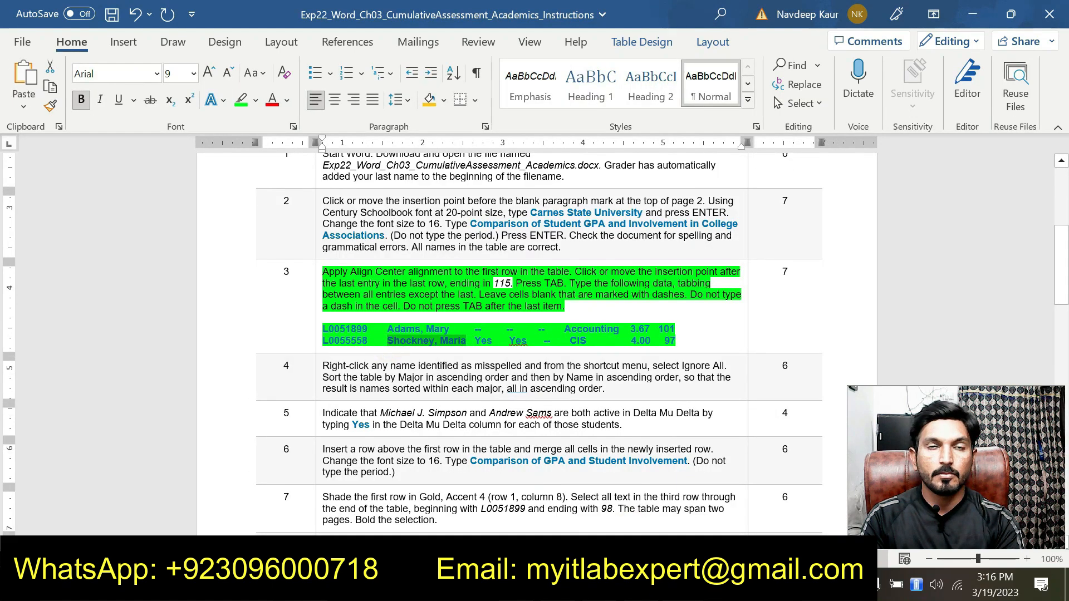
left_click(683, 585)
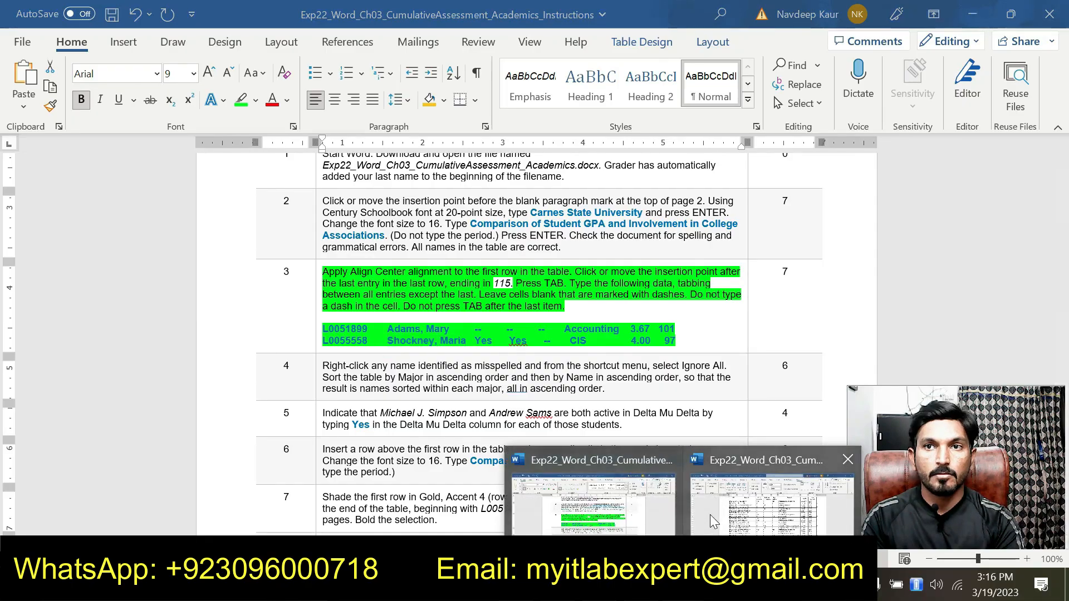
left_click(710, 515)
left_click(310, 467)
key("ctrl+v")
left_click(419, 485)
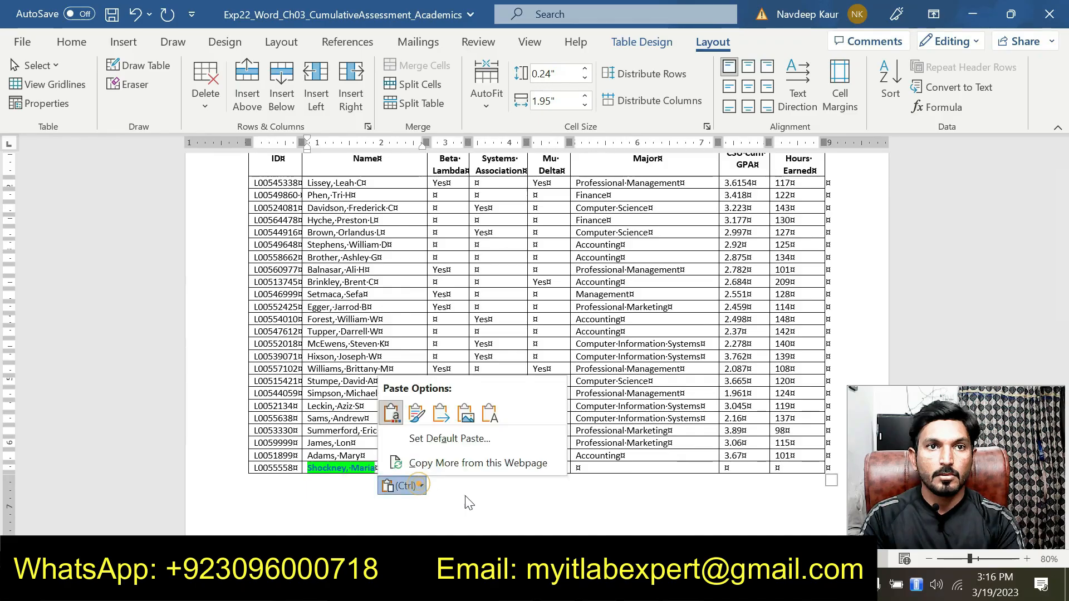
left_click(489, 412)
- Check the second new student's data in the Instructions, and enter Yes in that row's Beta Lambda and Systems Association cells
left_click(683, 585)
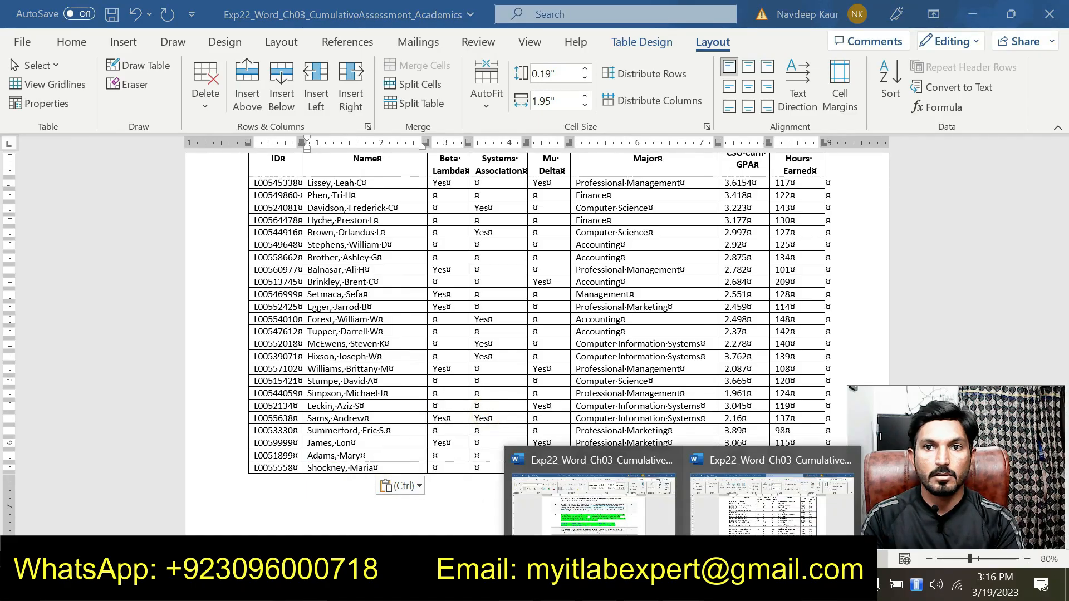
left_click(632, 528)
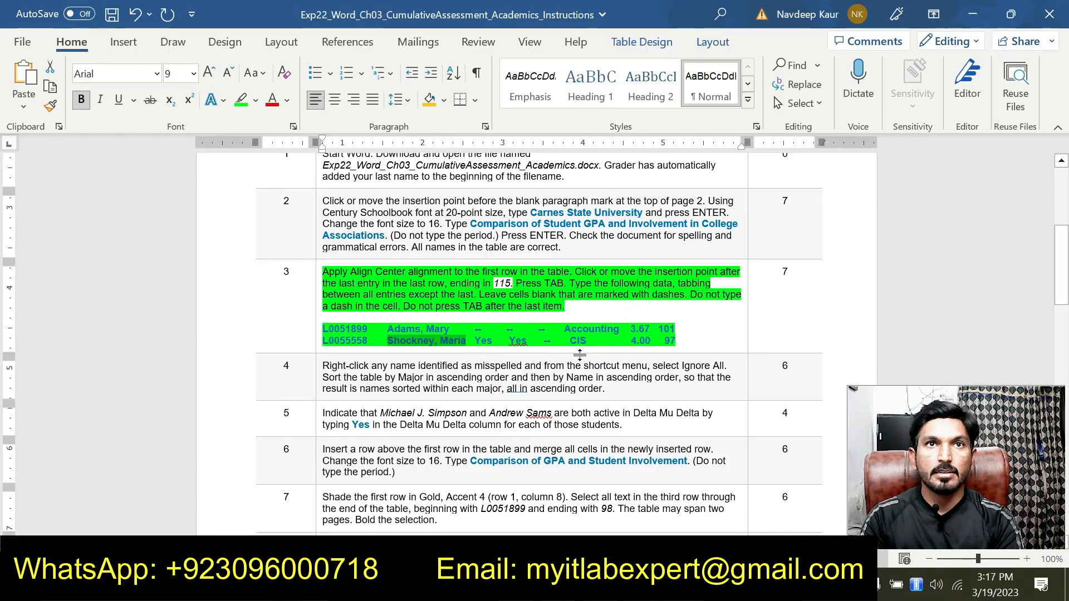
left_click(683, 586)
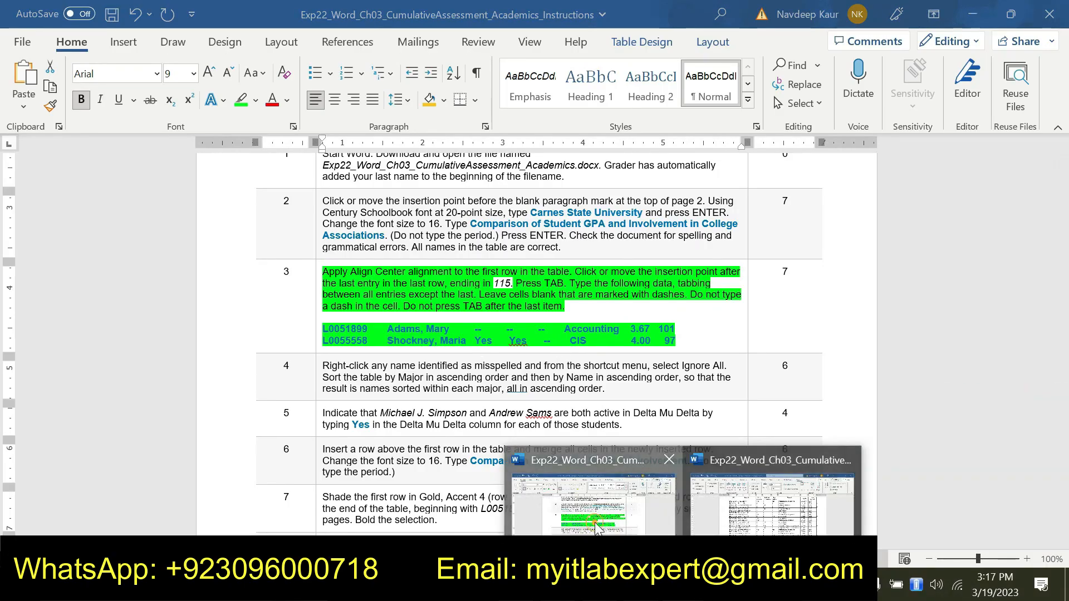
left_click(594, 522)
left_click(683, 586)
left_click(779, 524)
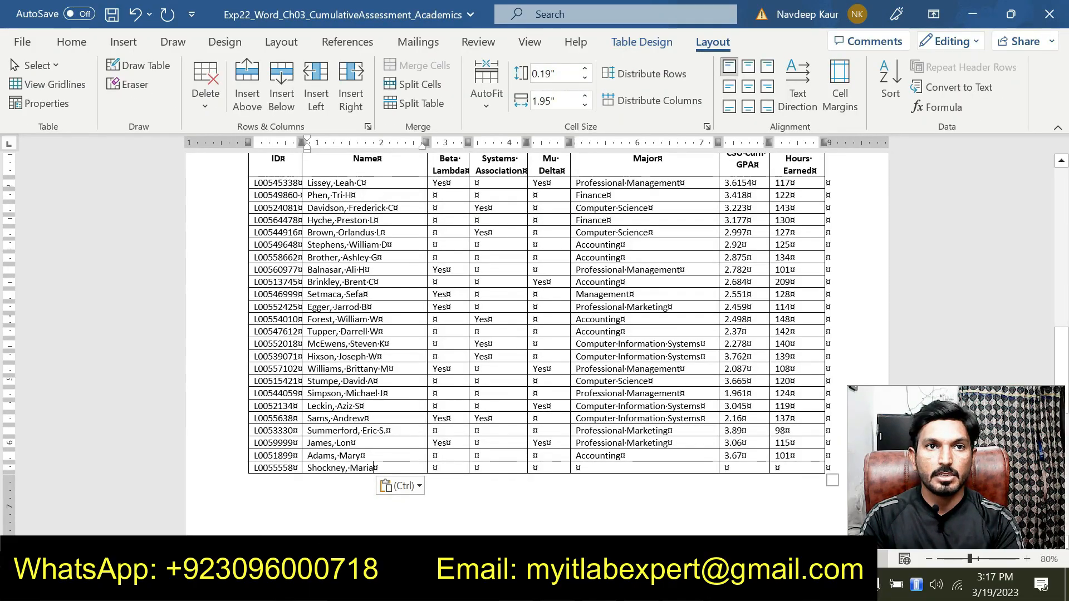
left_click(433, 469)
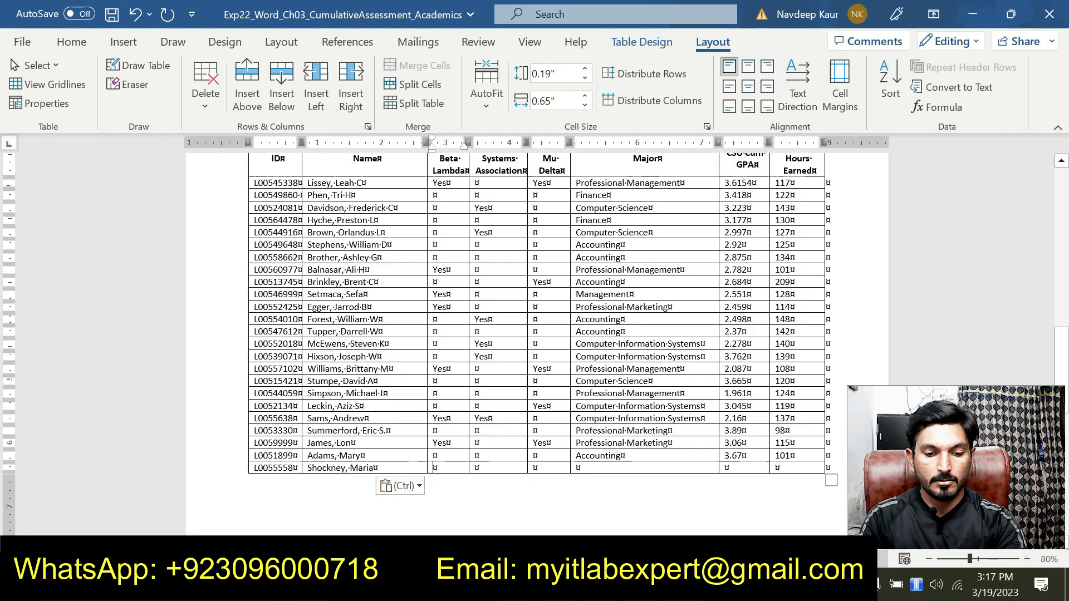
type("Yes")
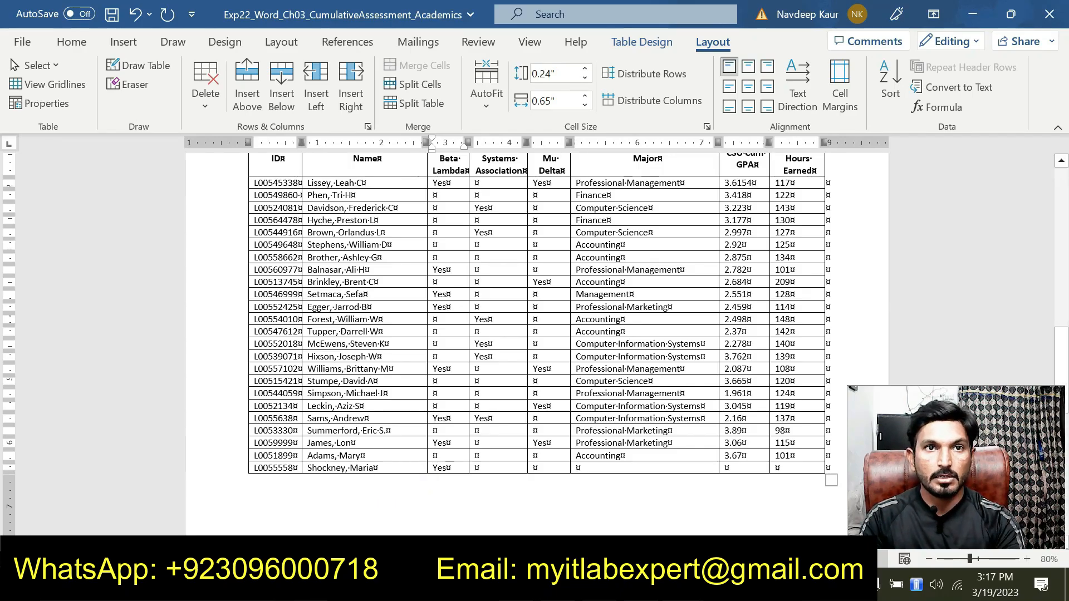
left_click(477, 469)
type("Y")
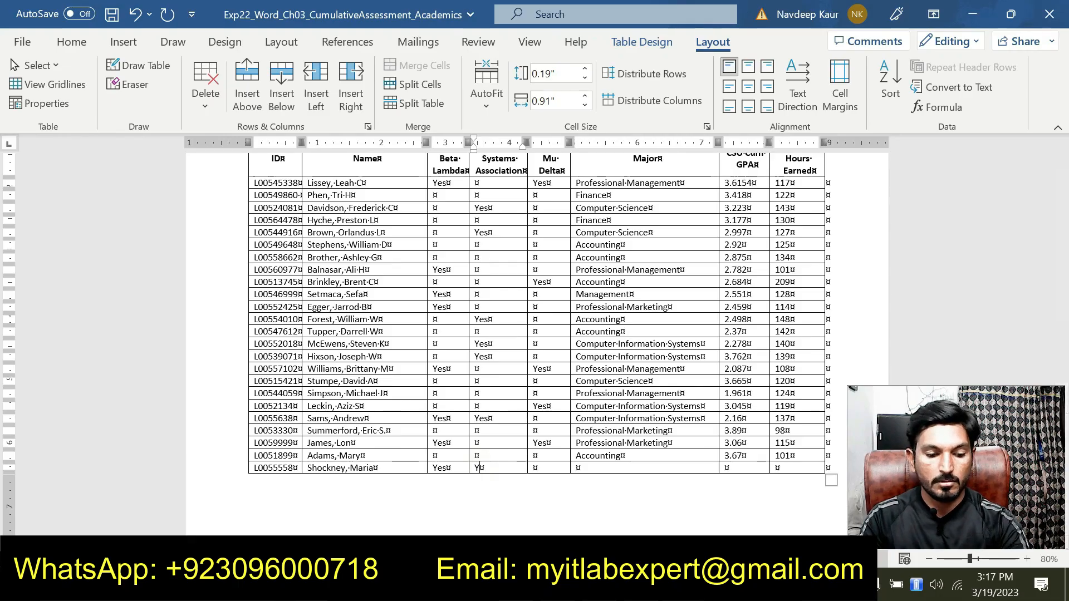
type("es")
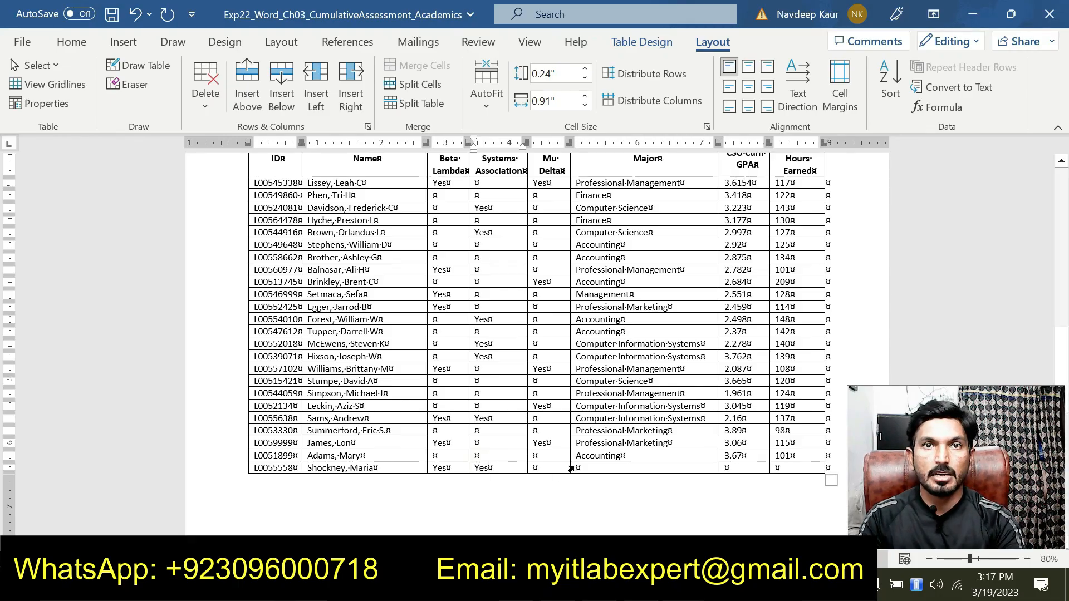
- Enter CIS as the second new student's major and switch to the Instructions document to consult step 3
left_click(579, 467)
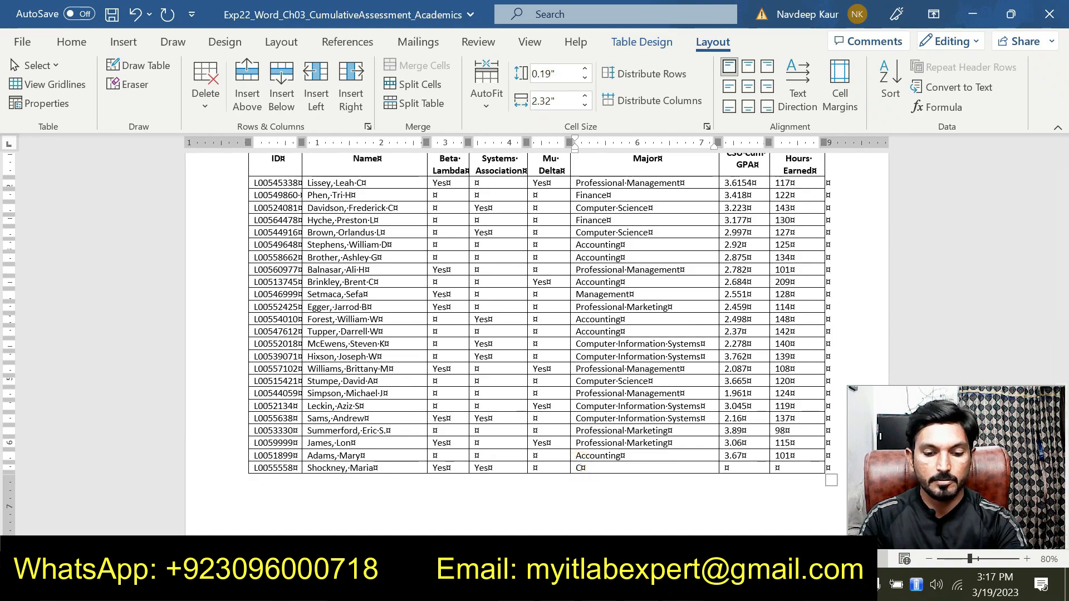
type("CIS")
mouse_move(683, 587)
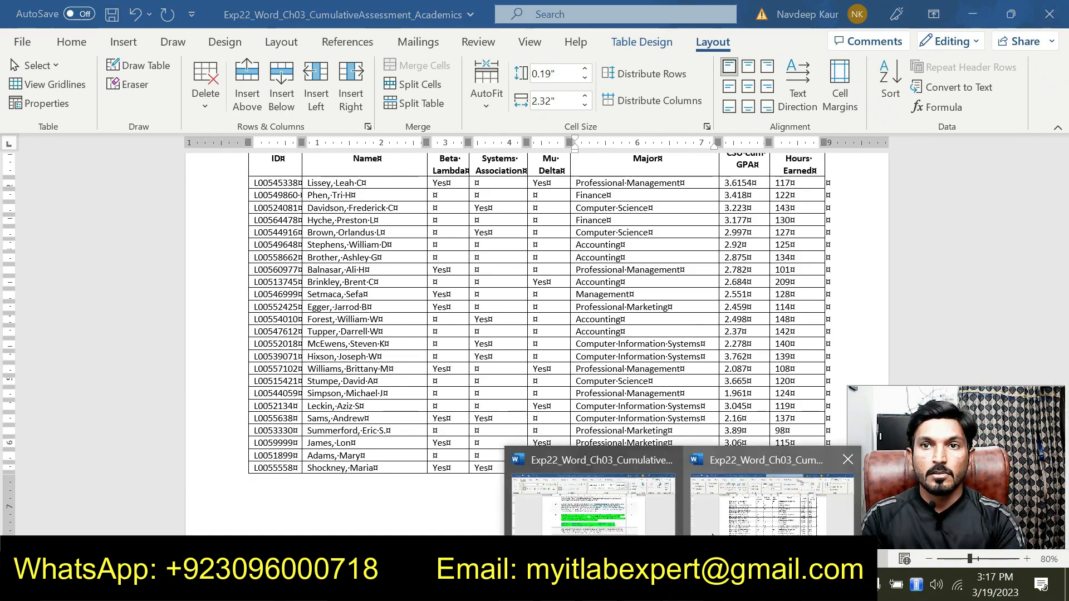
left_click(637, 526)
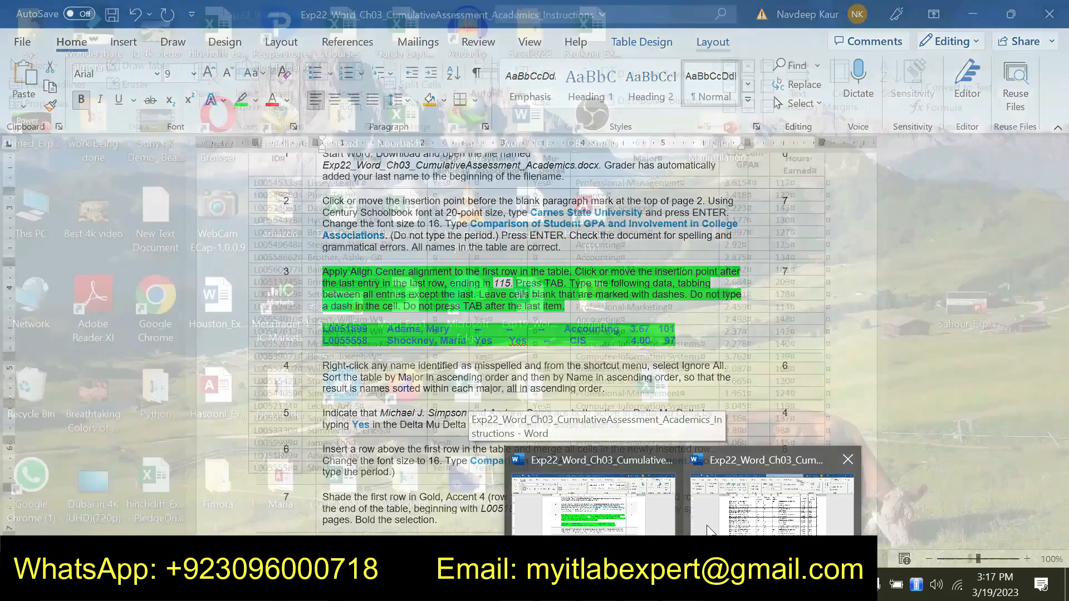
- Return to the Academics document and enter 4.00 as the second new student's CSU Cum GPA and 97 as the Overall Hours Earned
left_click(771, 504)
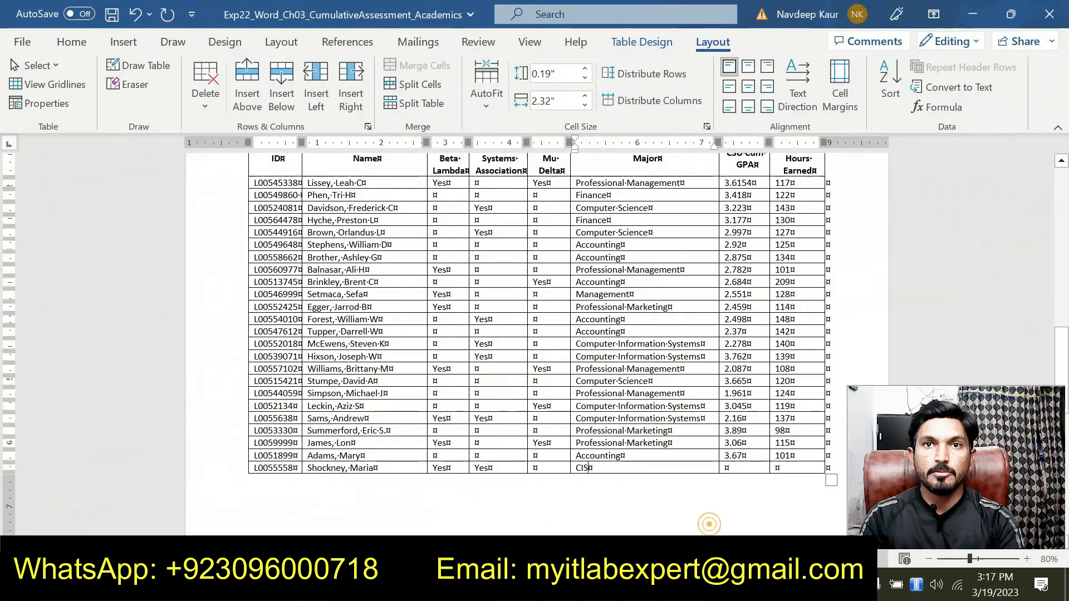
key("Tab")
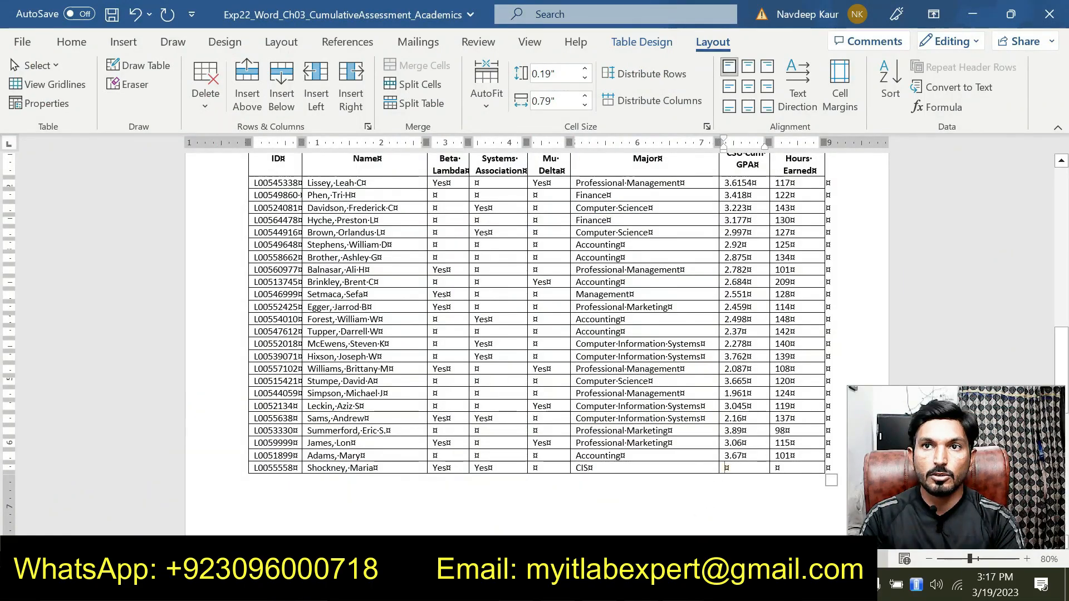
type("4.0")
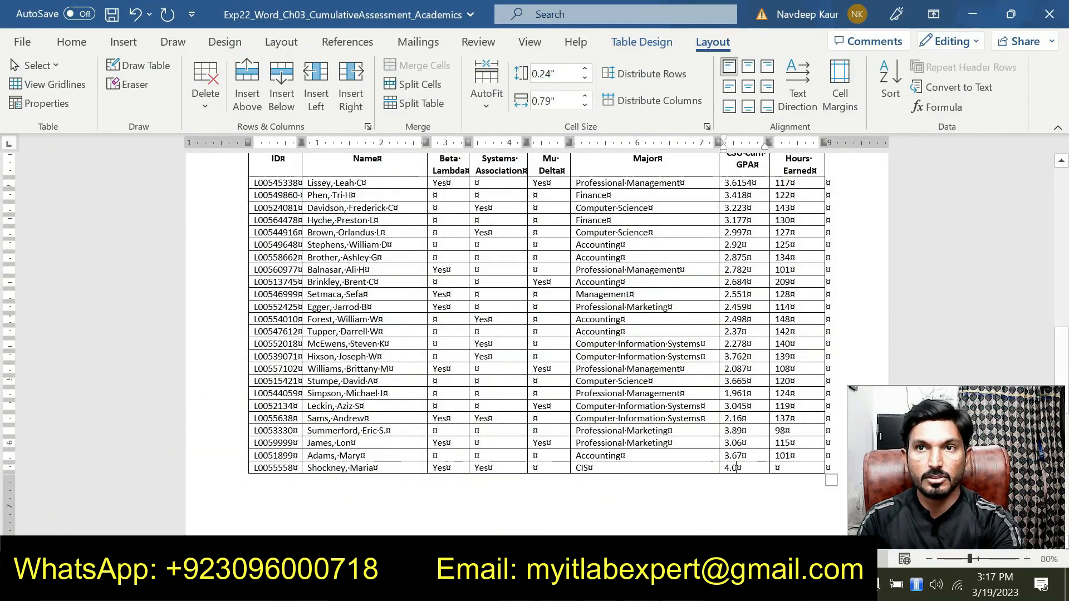
key("Tab")
type("9")
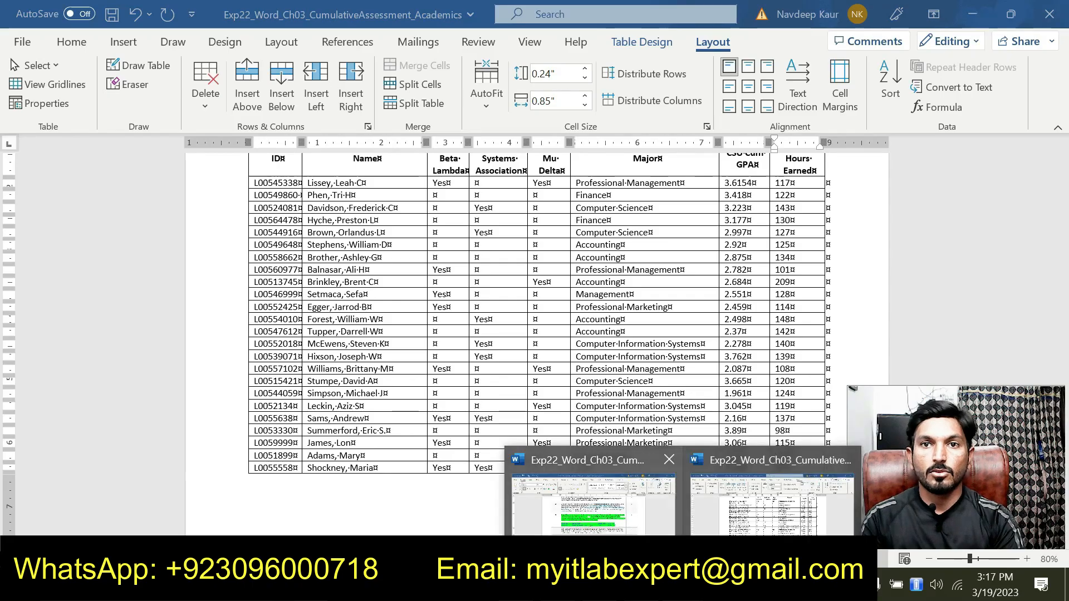
- Switch to the Instructions document and remove the green highlight from all of step 3, including its two data rows
left_click(593, 499)
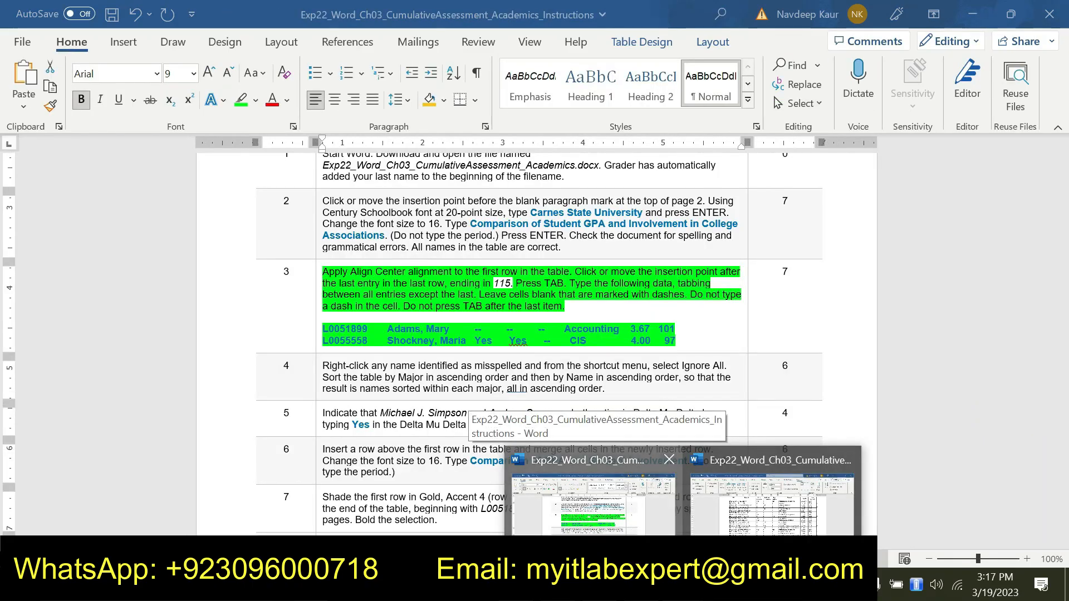
left_click(634, 538)
left_click_drag(688, 338, 323, 271)
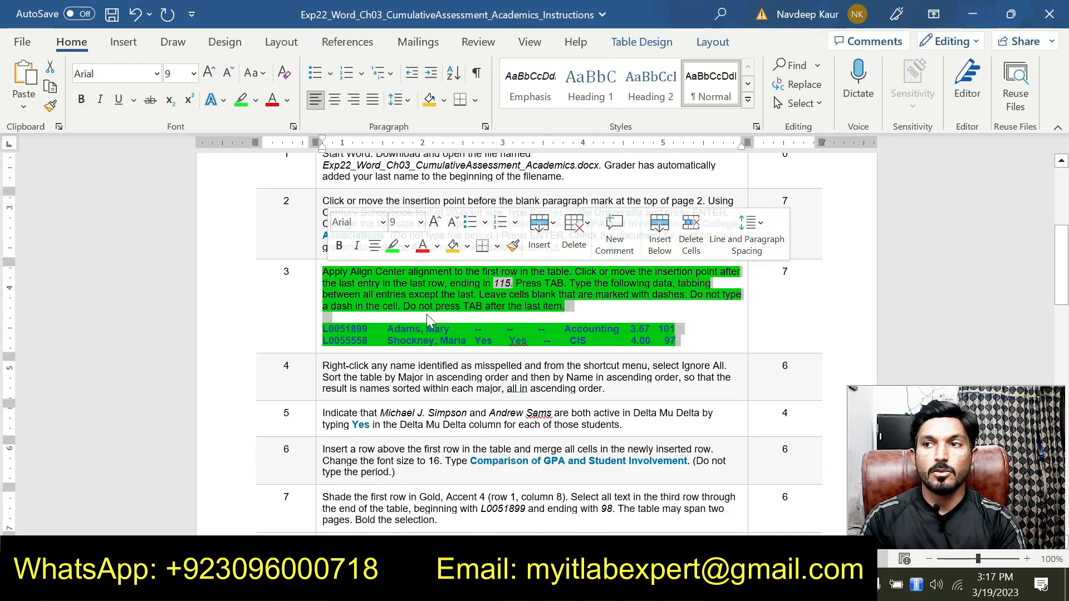
left_click(395, 249)
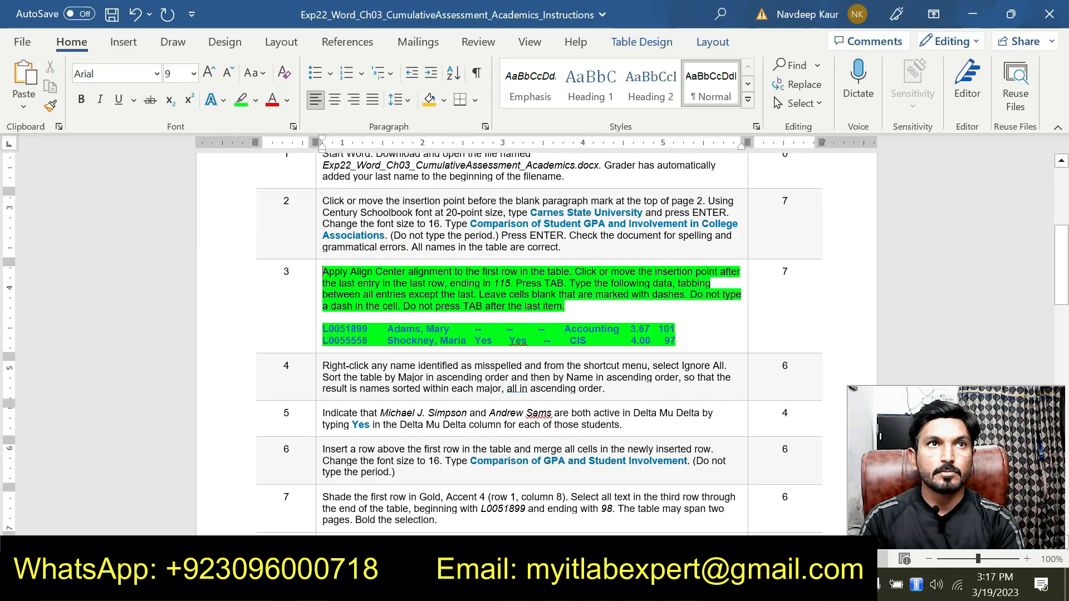
left_click_drag(323, 273, 664, 336)
left_click(669, 315)
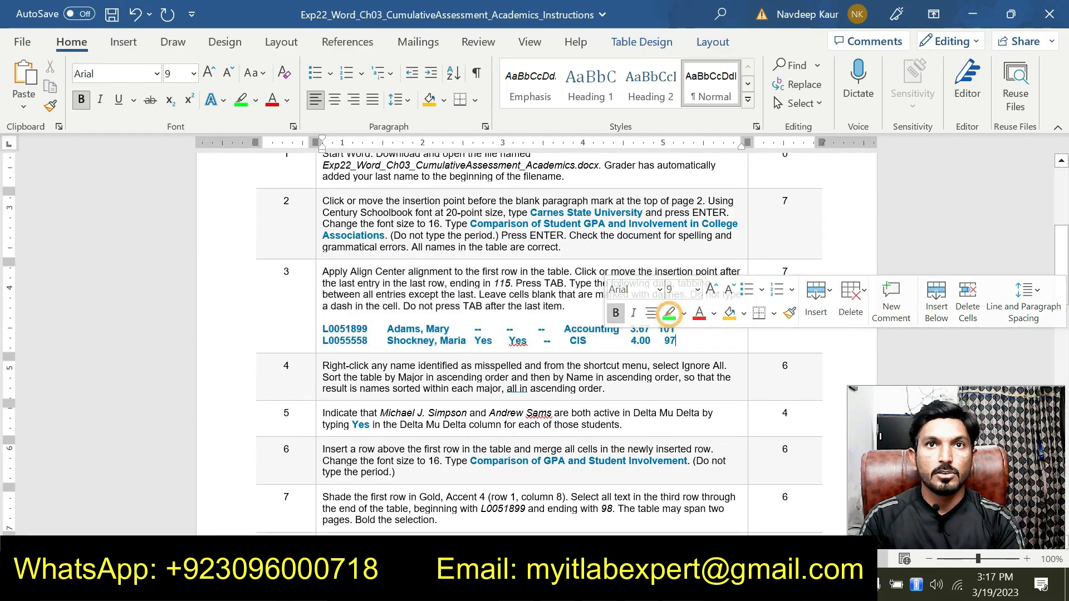
- Highlight the whole text of step 4 in the Instructions in bright green
left_click_drag(362, 377, 612, 386)
triple_click(611, 386)
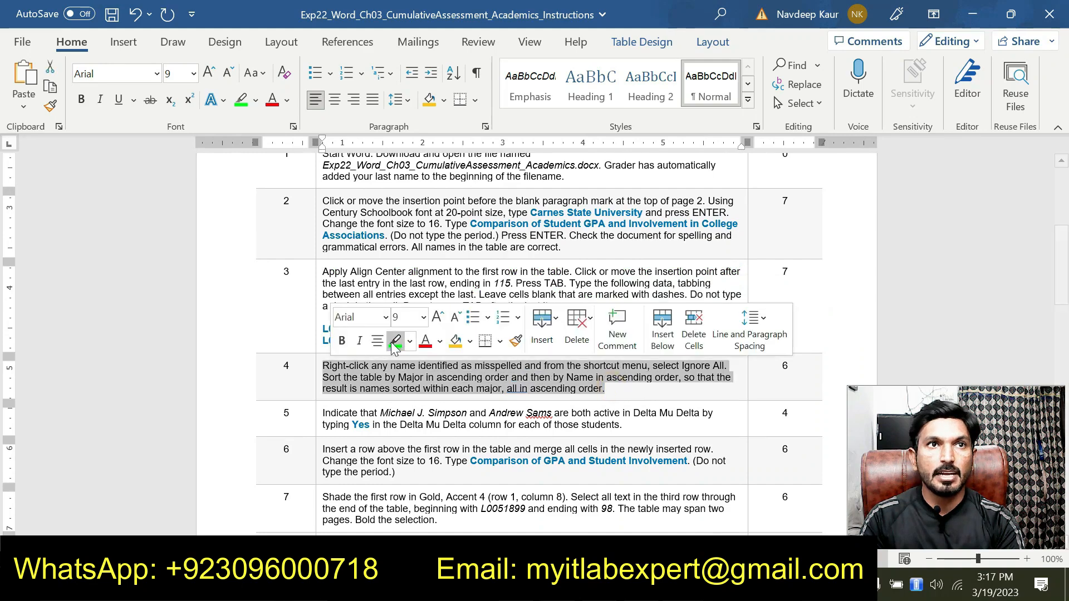
left_click(395, 341)
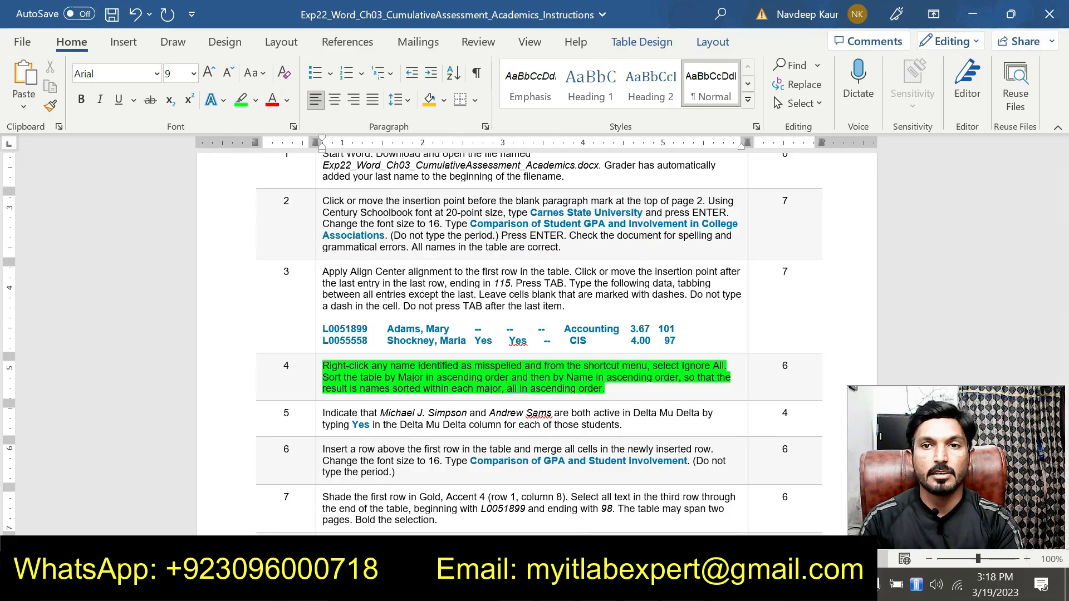
- In the Academics document, select the whole student table and set up a sort by Major, then by Name, both ascending, with a header row
left_click(727, 519)
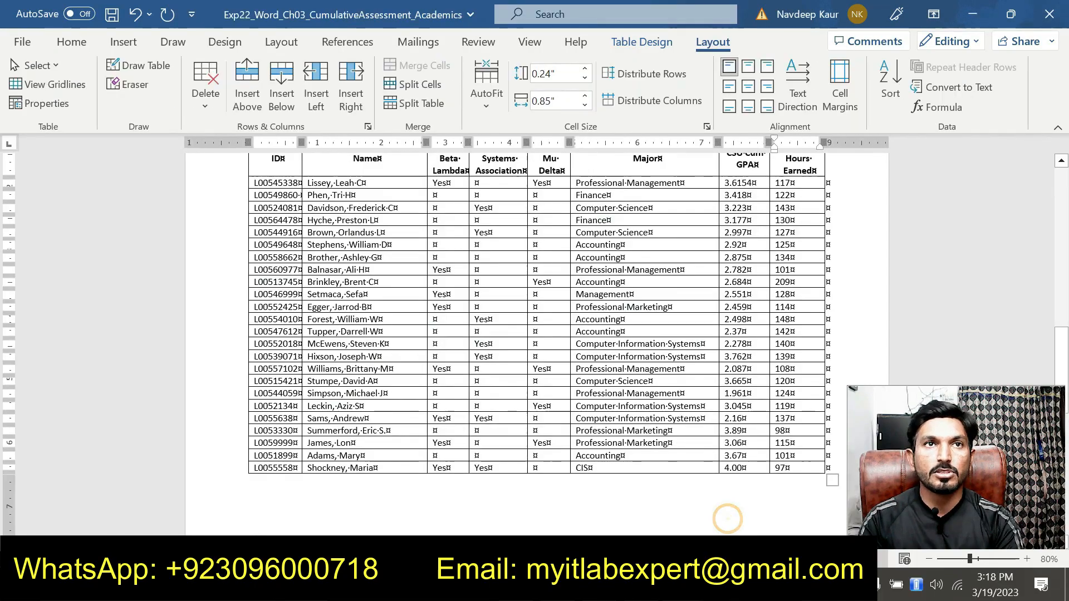
scroll(347, 320, "up", 3)
left_click(348, 319)
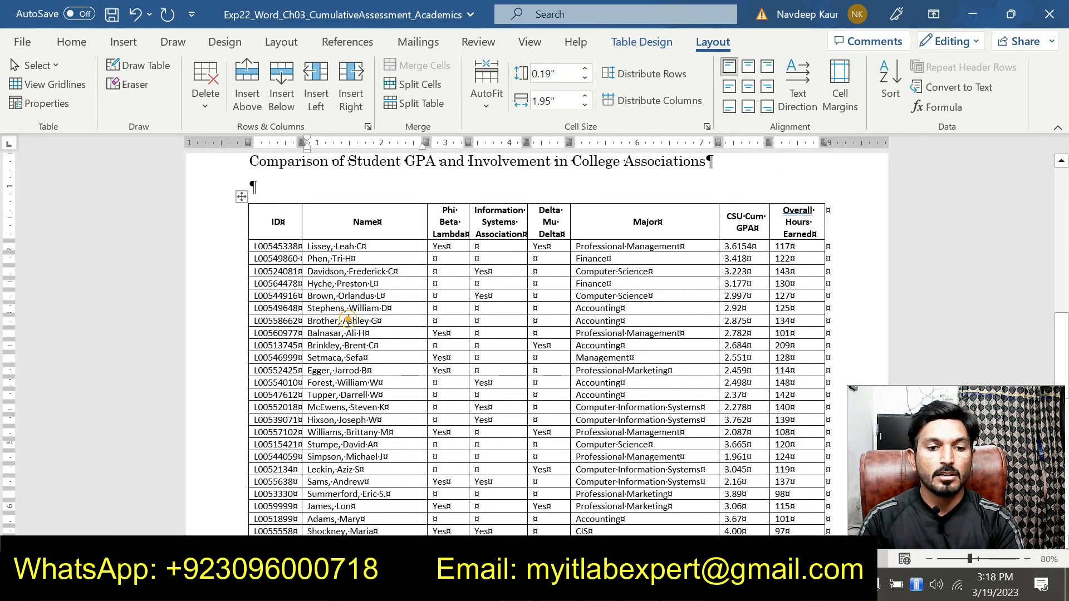
left_click(348, 295)
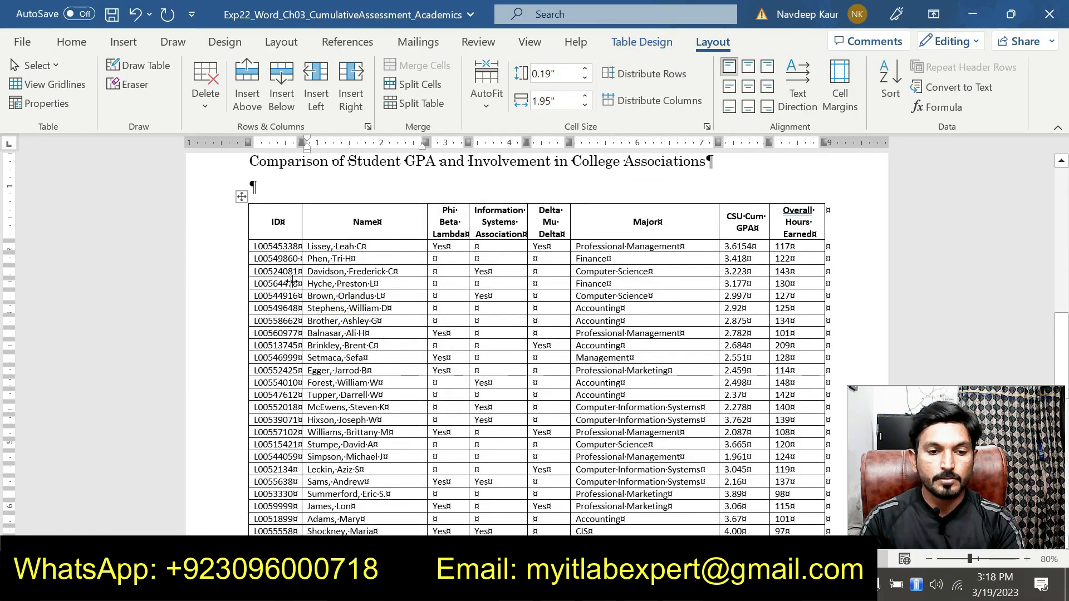
left_click(241, 197)
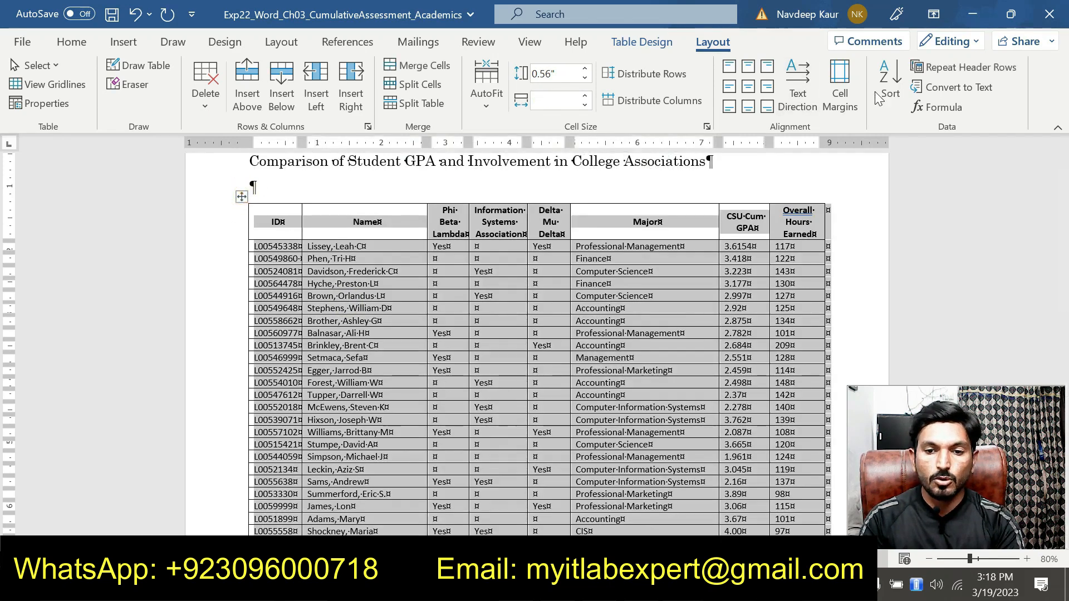
left_click(889, 85)
left_click_drag(422, 144, 378, 145)
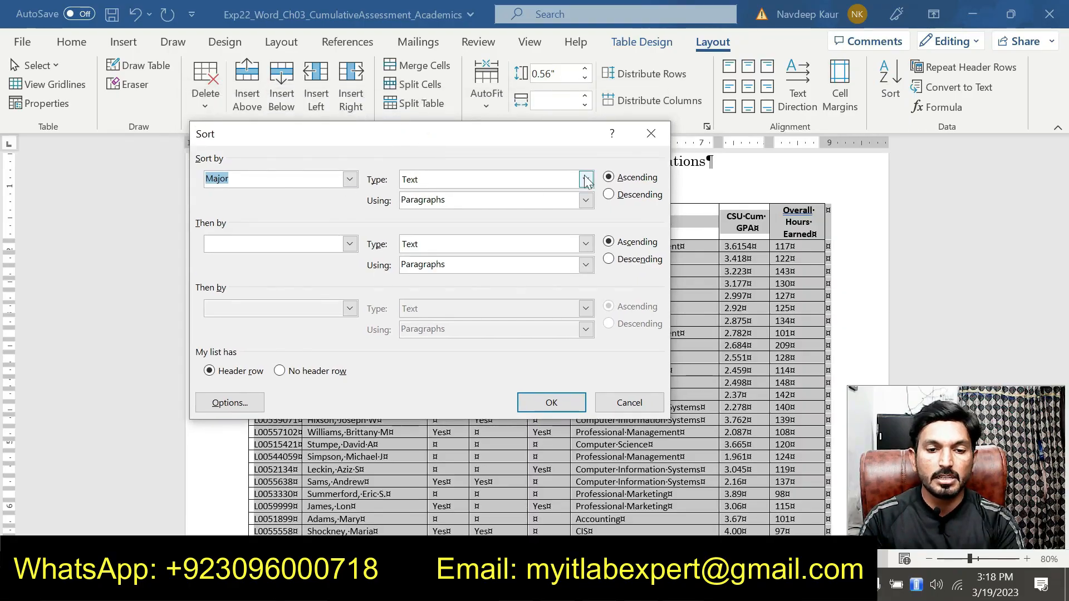
left_click(350, 243)
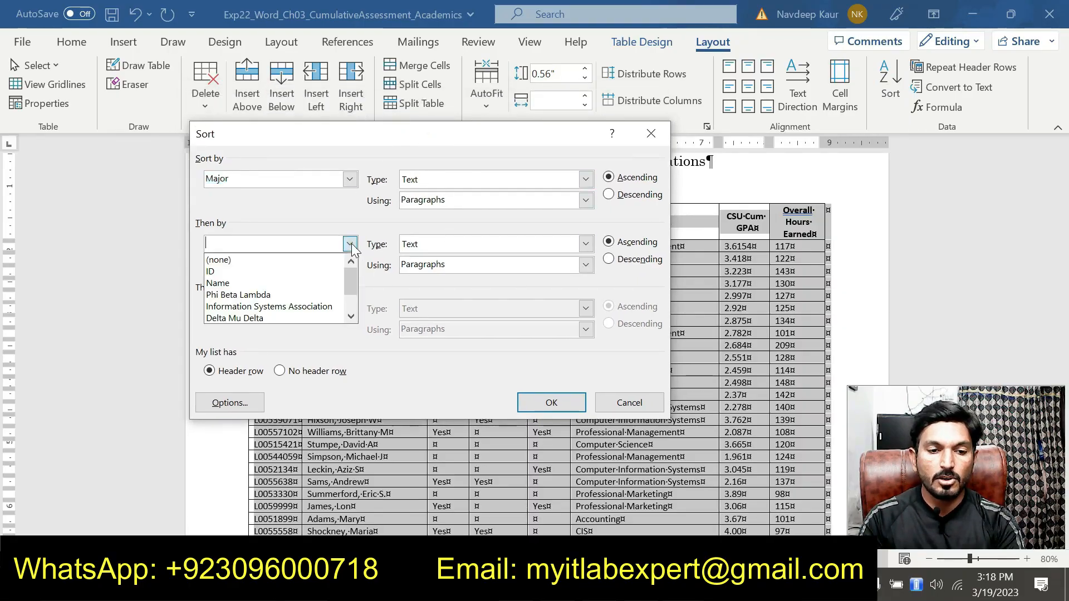
left_click(297, 285)
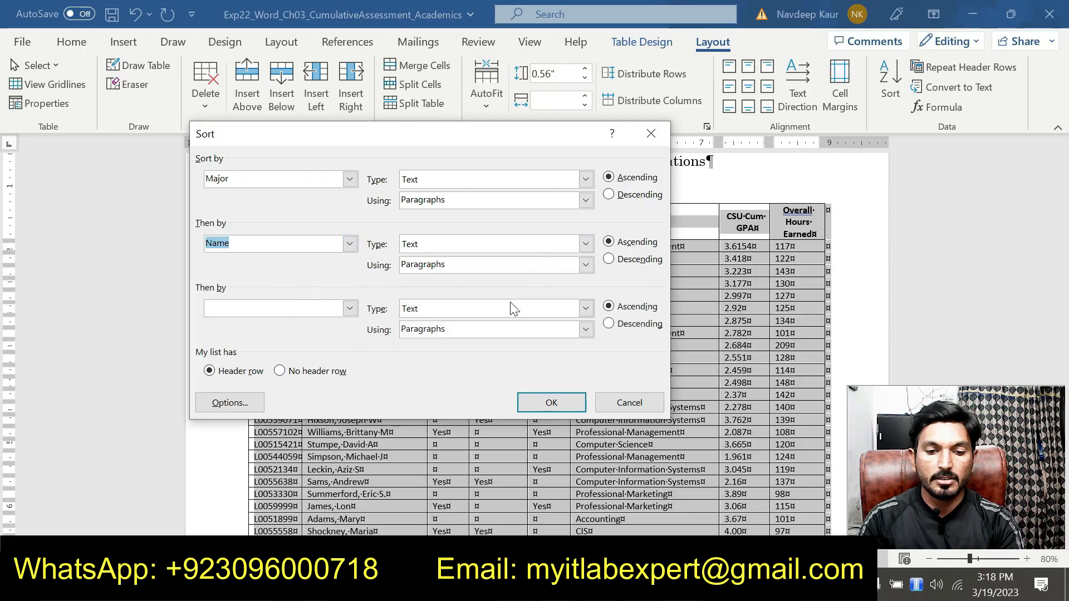
- Check the sort settings against step 4 of the Instructions, apply the sort to the student table and deselect the table
mouse_move(683, 586)
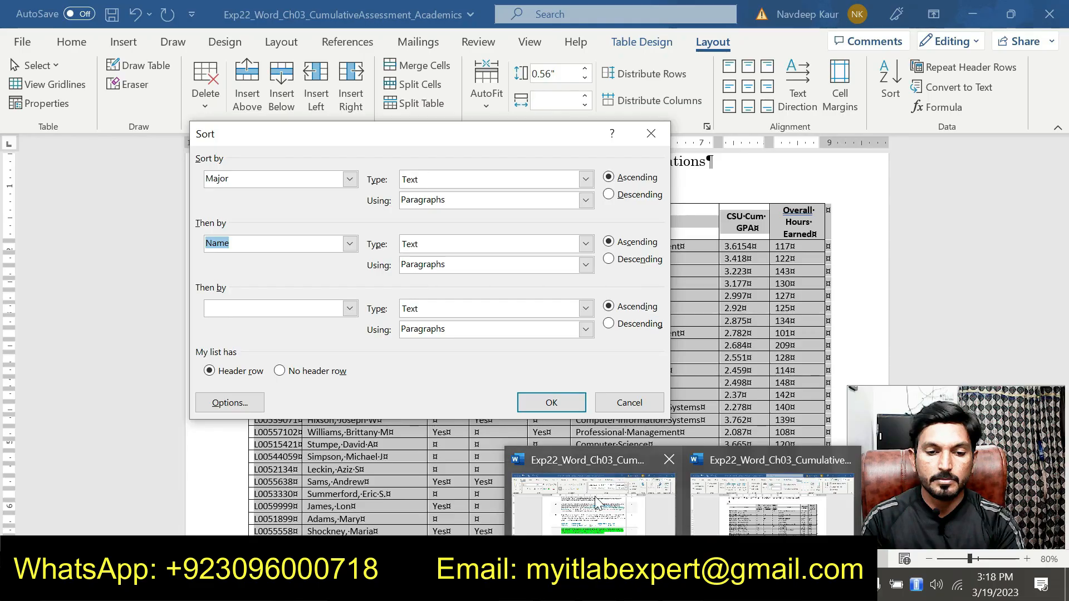
mouse_move(595, 497)
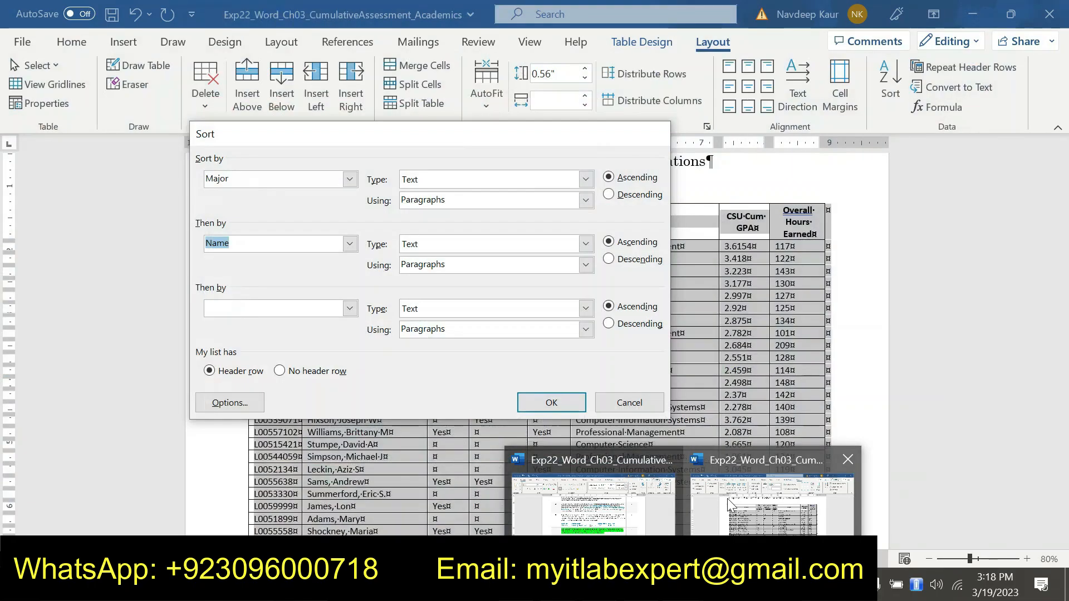
left_click(728, 499)
left_click_drag(488, 143, 486, 95)
left_click(536, 363)
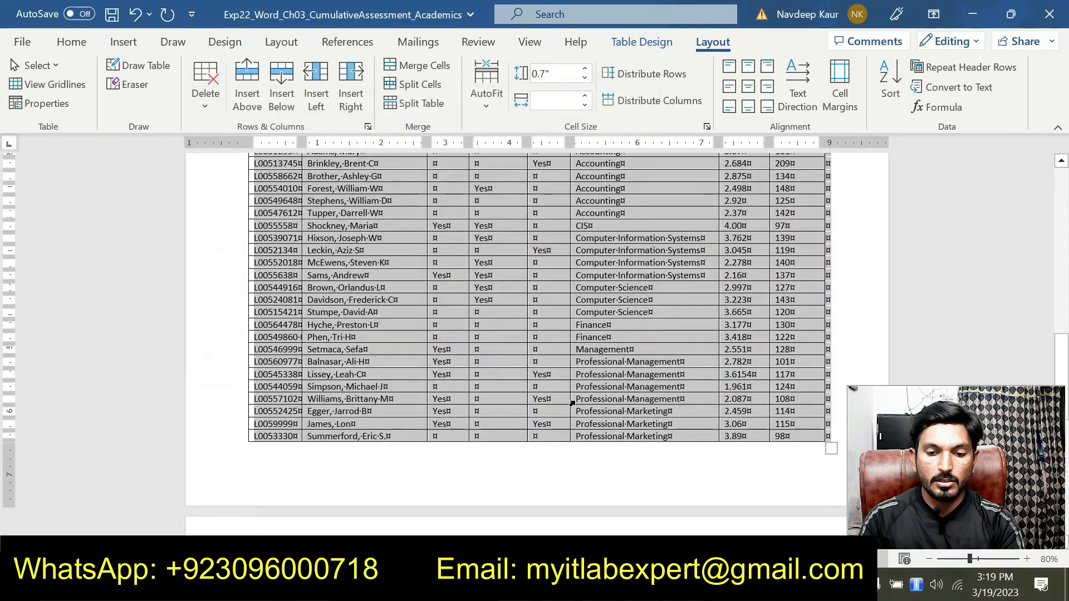
scroll(572, 403, "up", 2)
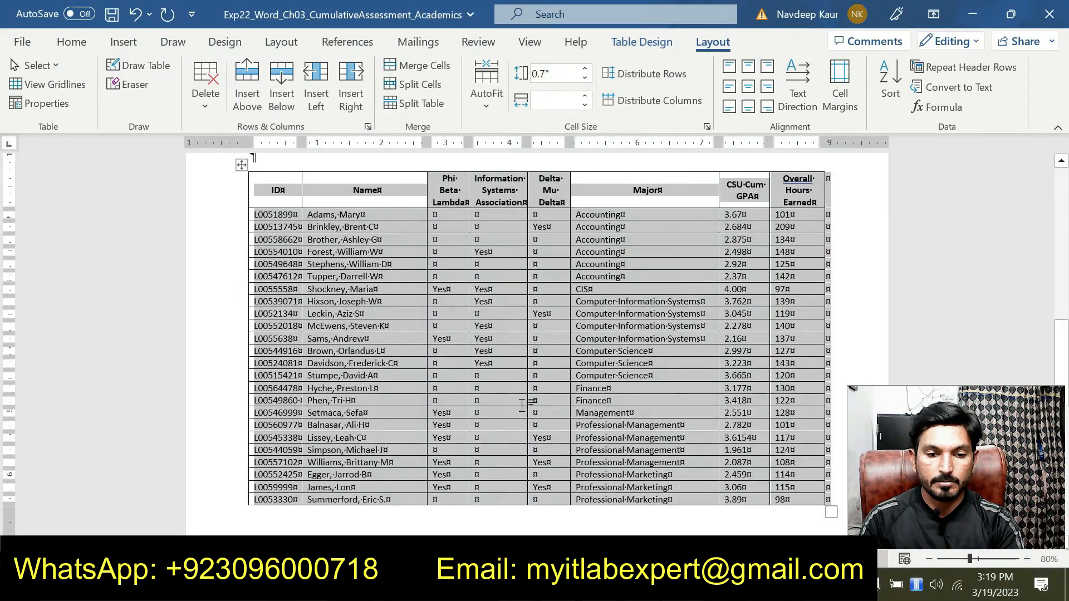
left_click(523, 406)
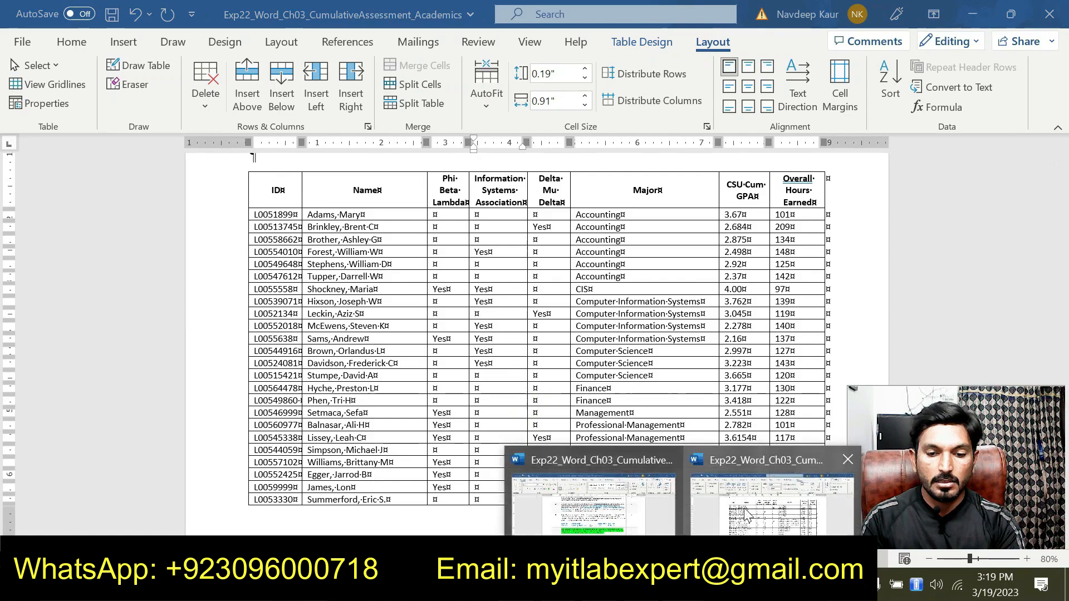
- Switch to the Instructions document and remove the green highlight from step 4
left_click(592, 520)
left_click_drag(612, 391, 324, 365)
left_click(399, 340)
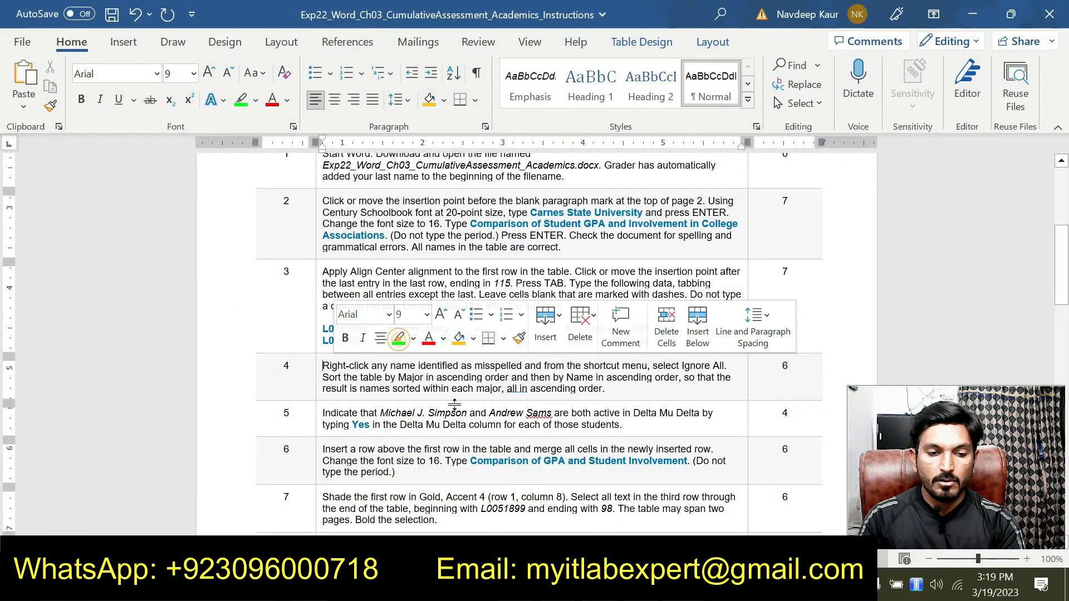
- Highlight step 5 of the Instructions in bright green and read which students need a Yes for Delta Mu Delta
scroll(449, 406, "down", 3)
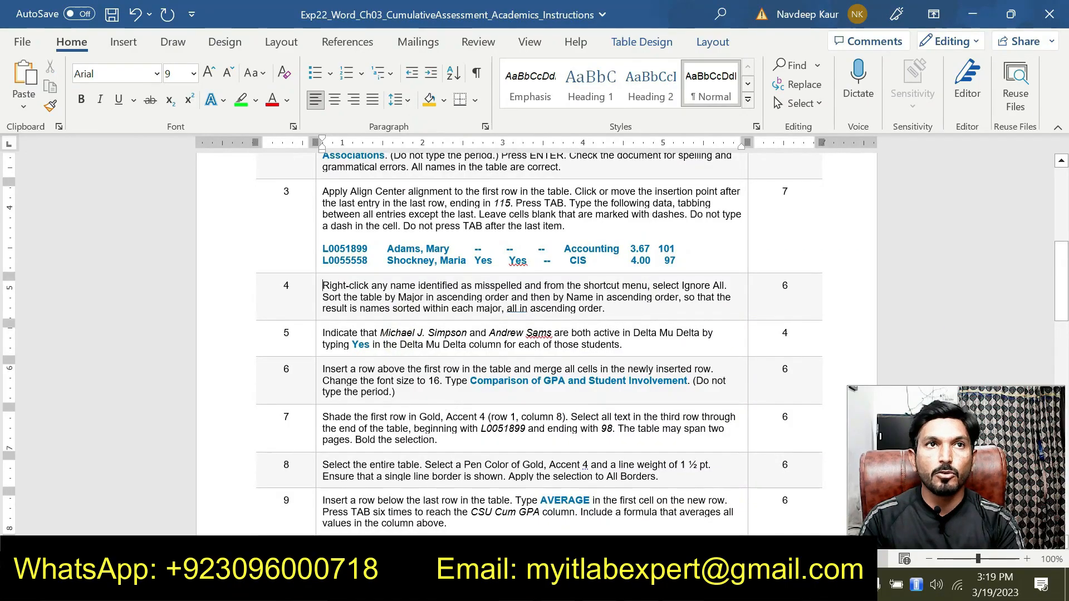
left_click_drag(622, 344, 323, 333)
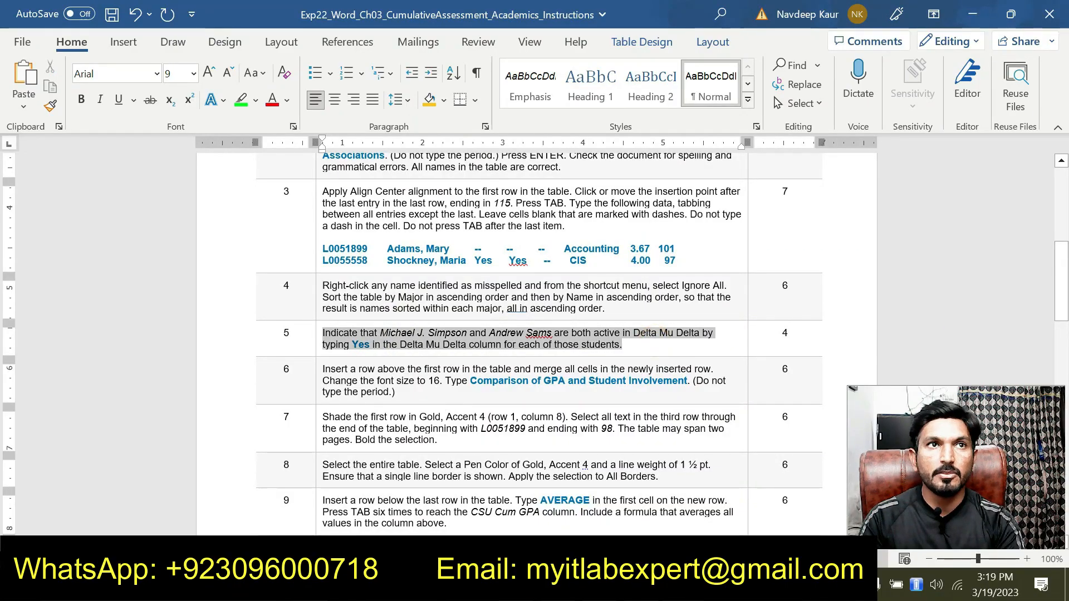
left_click(393, 307)
left_click(361, 348)
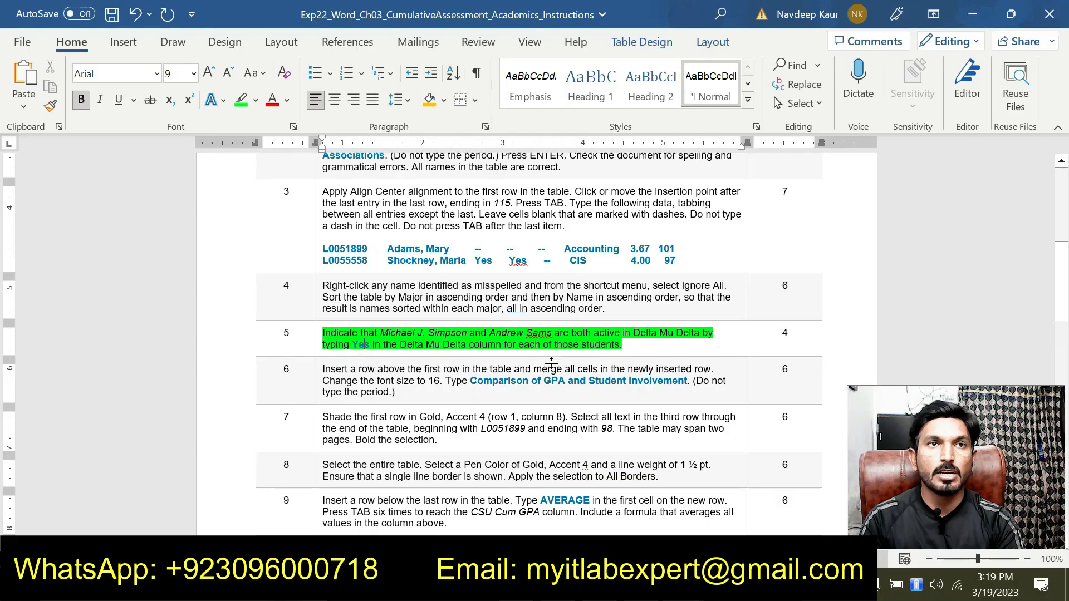
left_click(410, 331)
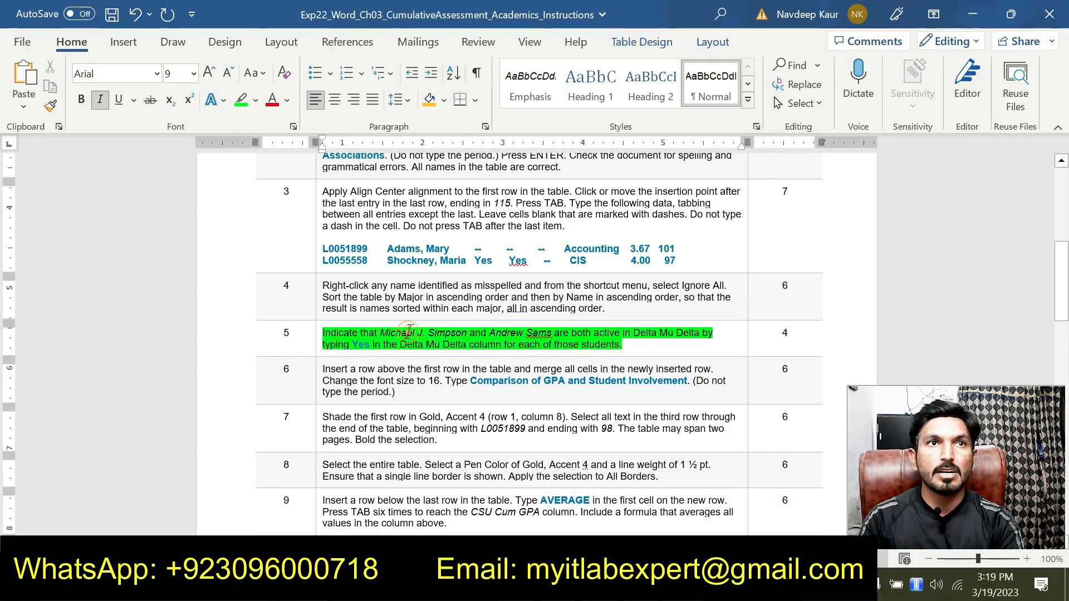
left_click(362, 345)
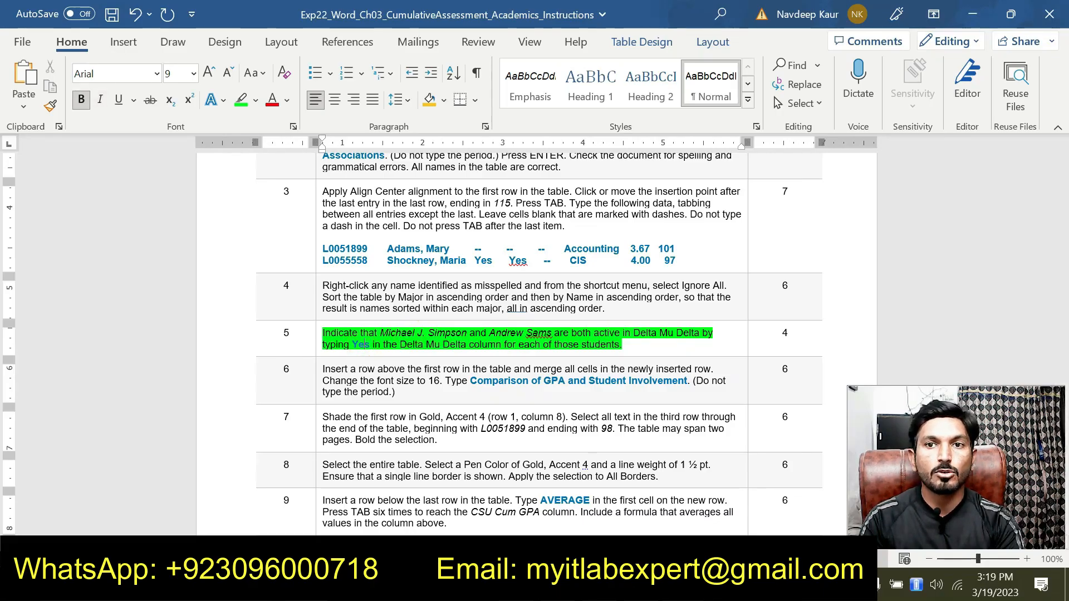
- In the Academics document, enter Yes in the Delta Mu Delta cell of the first student named in step 5
left_click(683, 584)
left_click(724, 501)
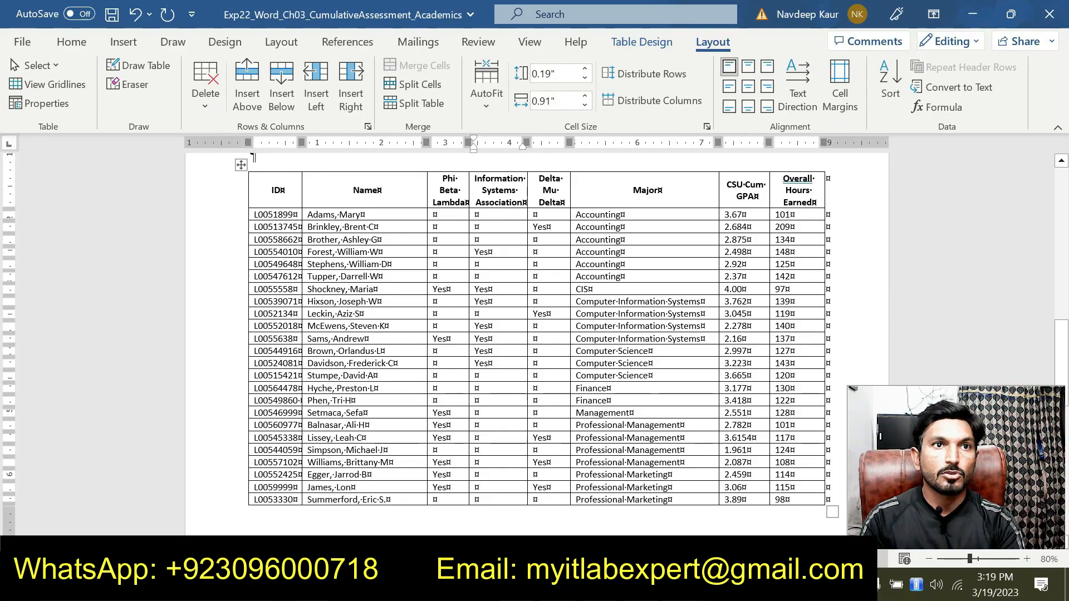
left_click(384, 450)
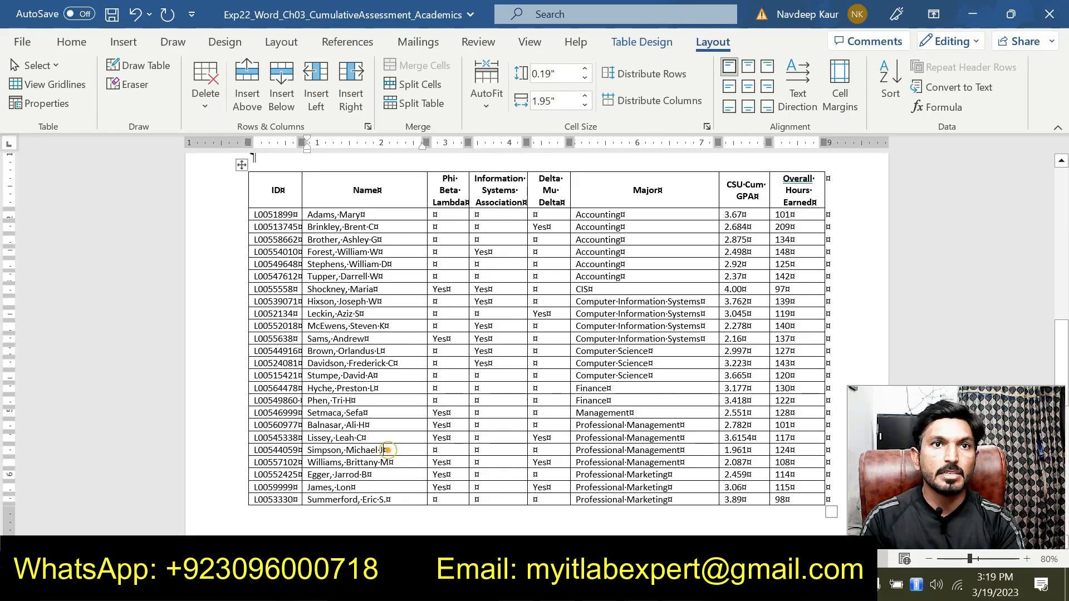
left_click(532, 450)
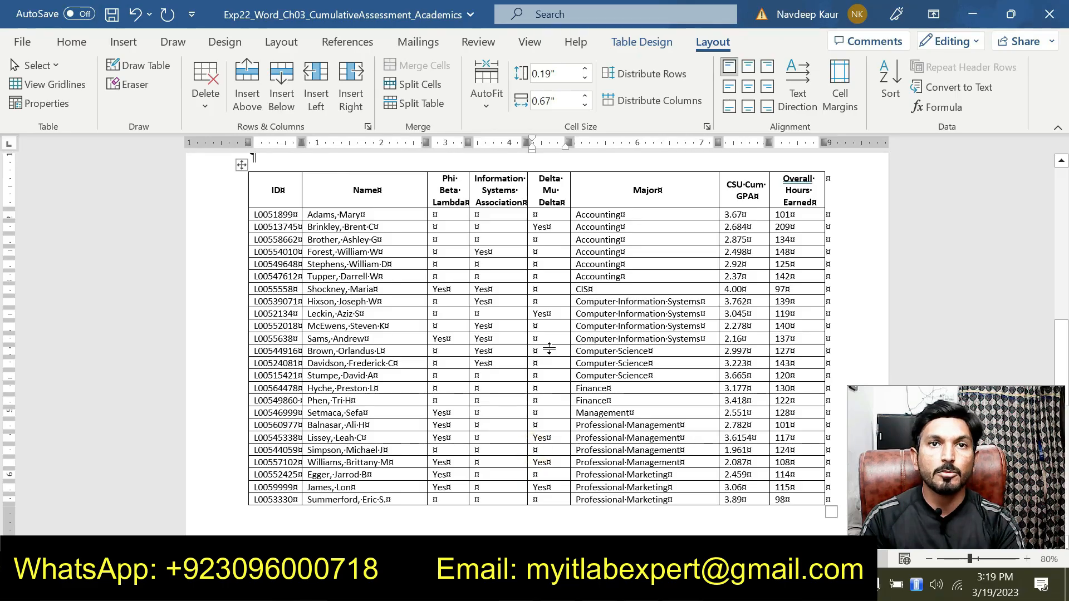
type("Yes")
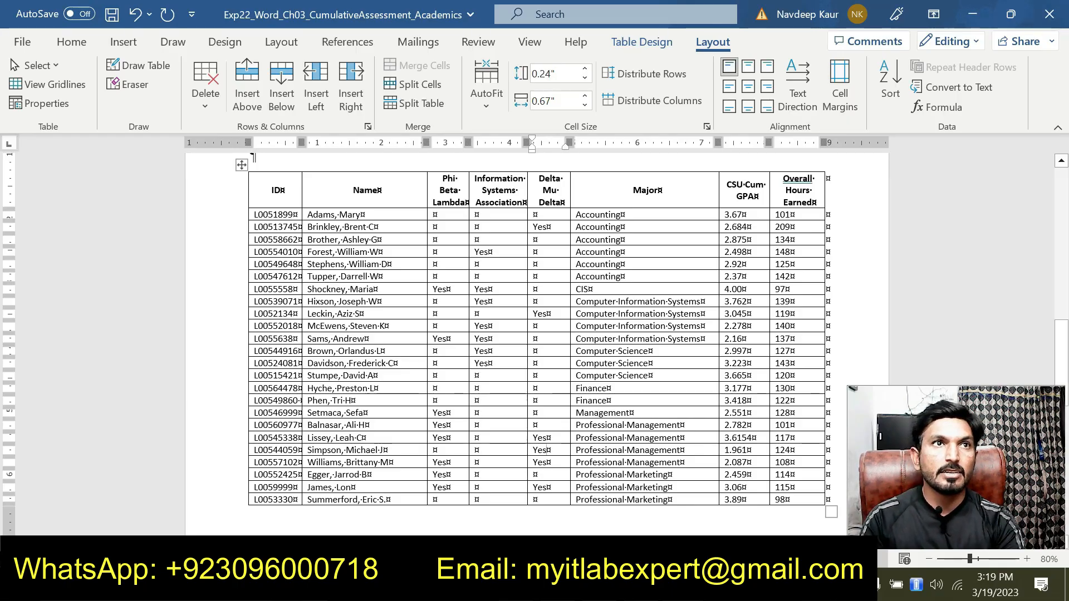
- Enter Yes in the Delta Mu Delta cell of the second student named in step 5 and switch to the Instructions document
left_click(330, 337)
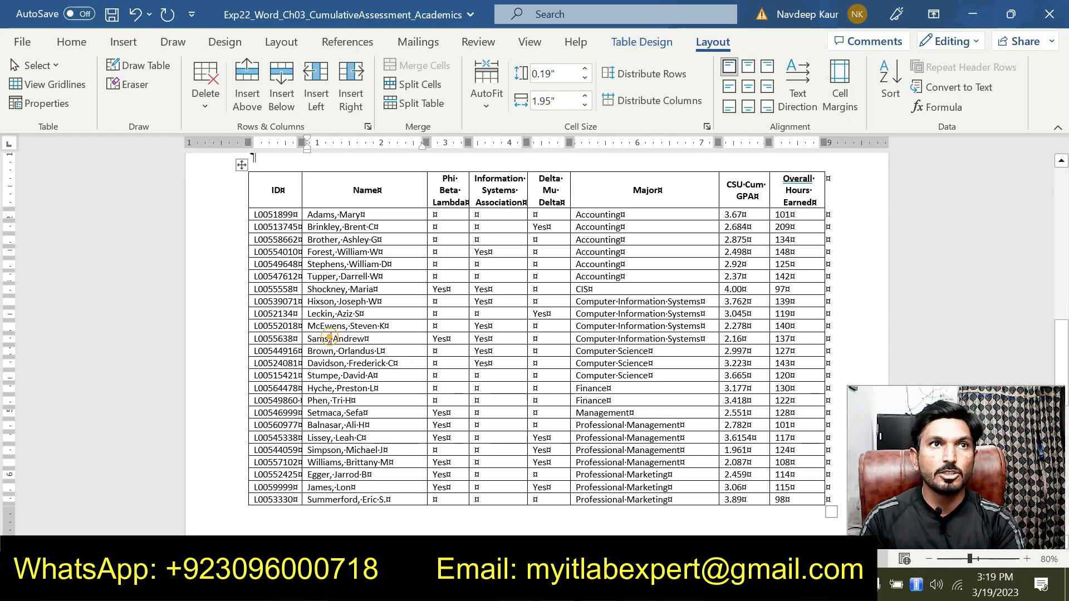
left_click(534, 338)
type("Yes")
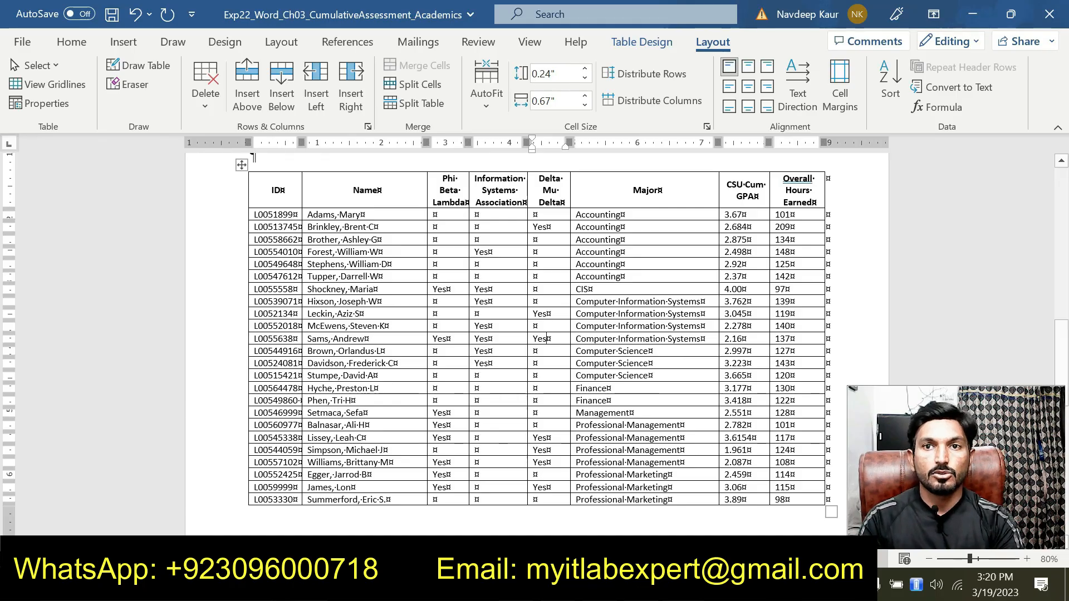
left_click(626, 519)
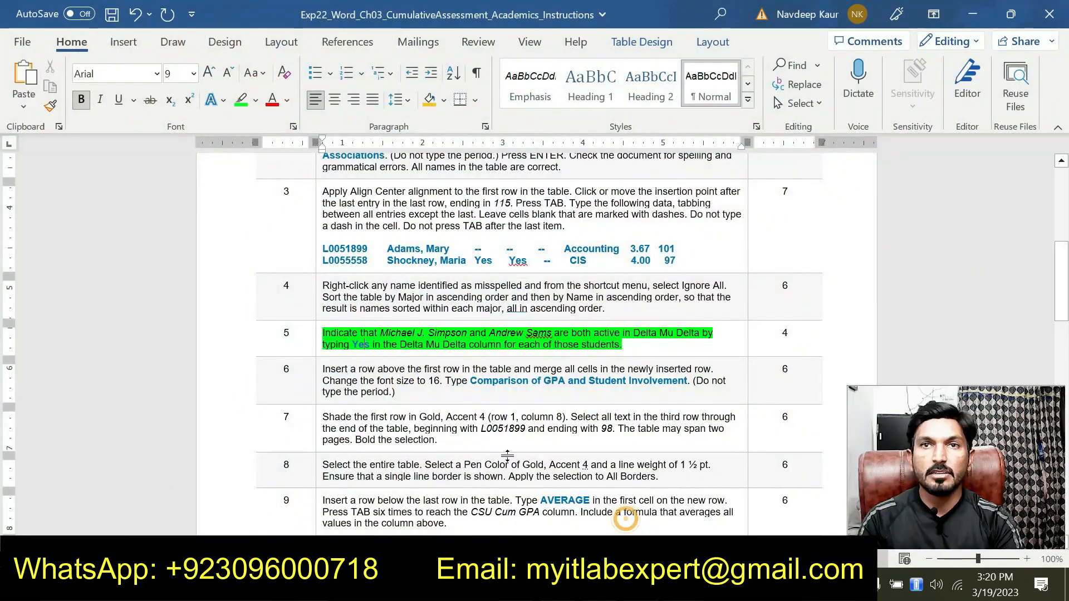
- Remove the green highlight from step 5 of the Instructions and highlight step 6 in bright green
left_click_drag(625, 346, 354, 334)
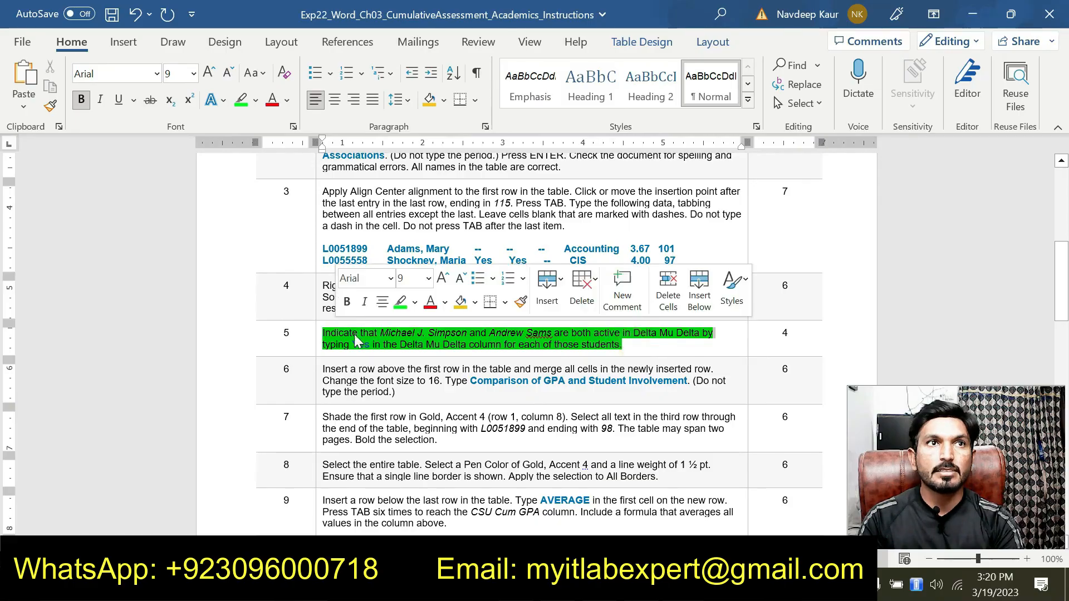
left_click(400, 302)
left_click_drag(396, 392, 322, 368)
left_click(396, 345)
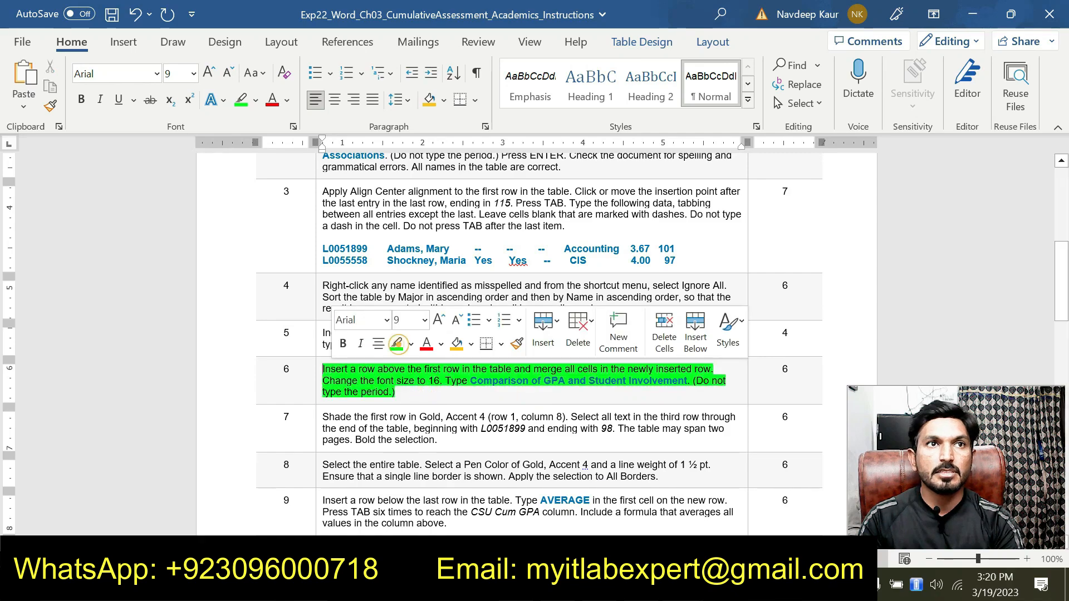
- Copy the title "Comparison of GPA and Student Involvement" from step 6 and switch to the Academics document
left_click(408, 390)
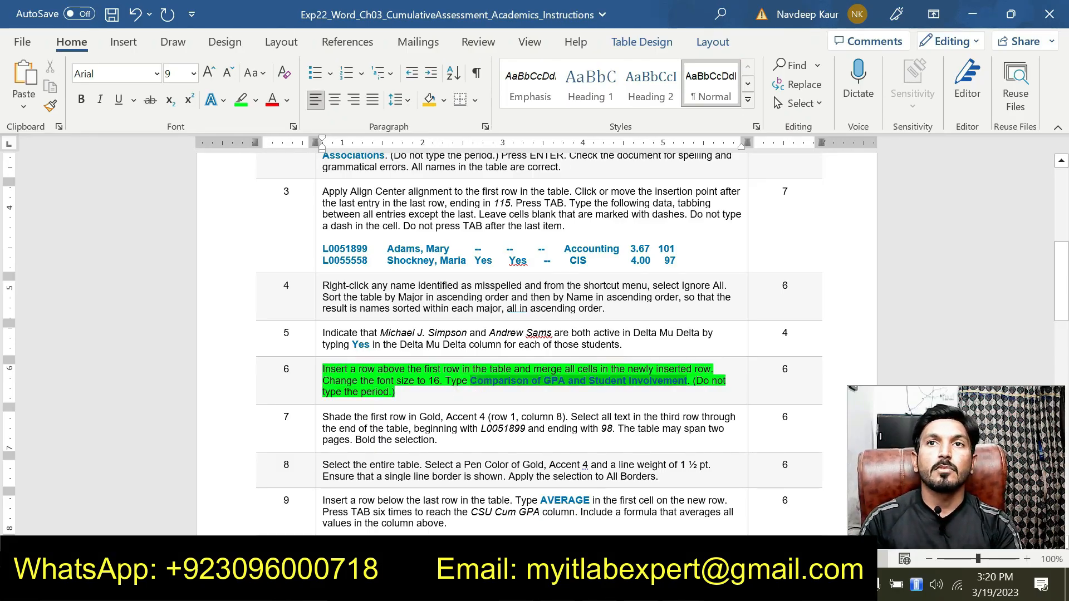
key("ctrl+b")
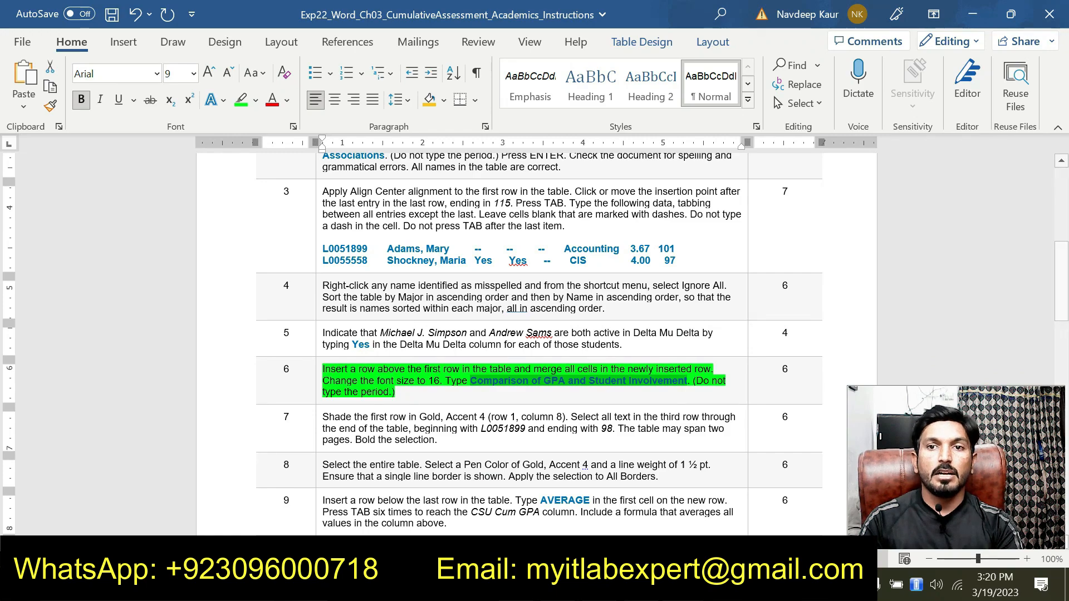
left_click(717, 502)
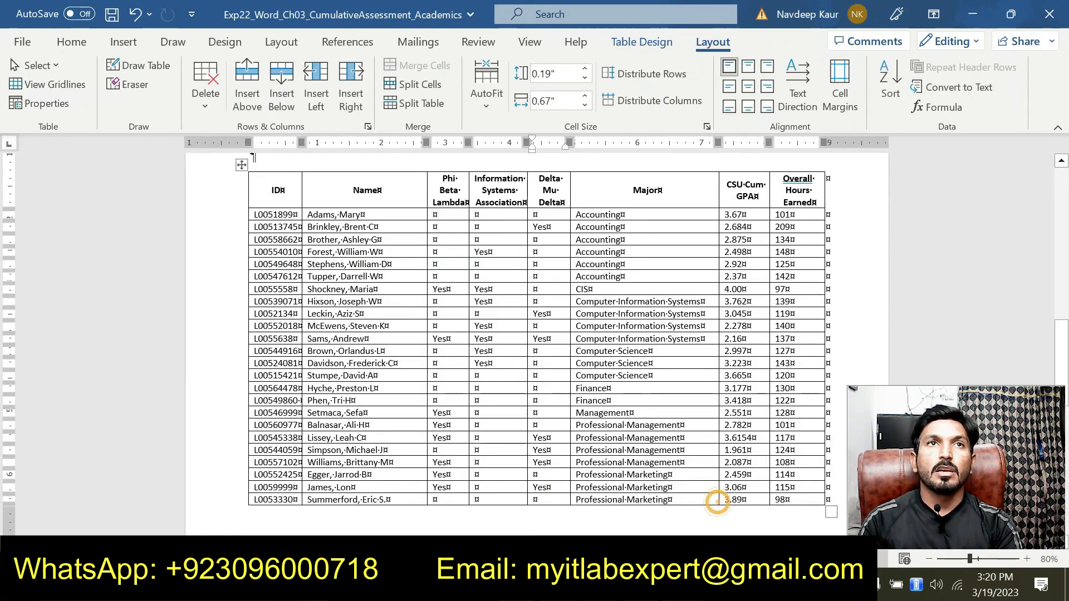
- Insert a row above the table's header row and merge all cells of the new row
scroll(717, 502, "up", 2)
left_click(378, 254)
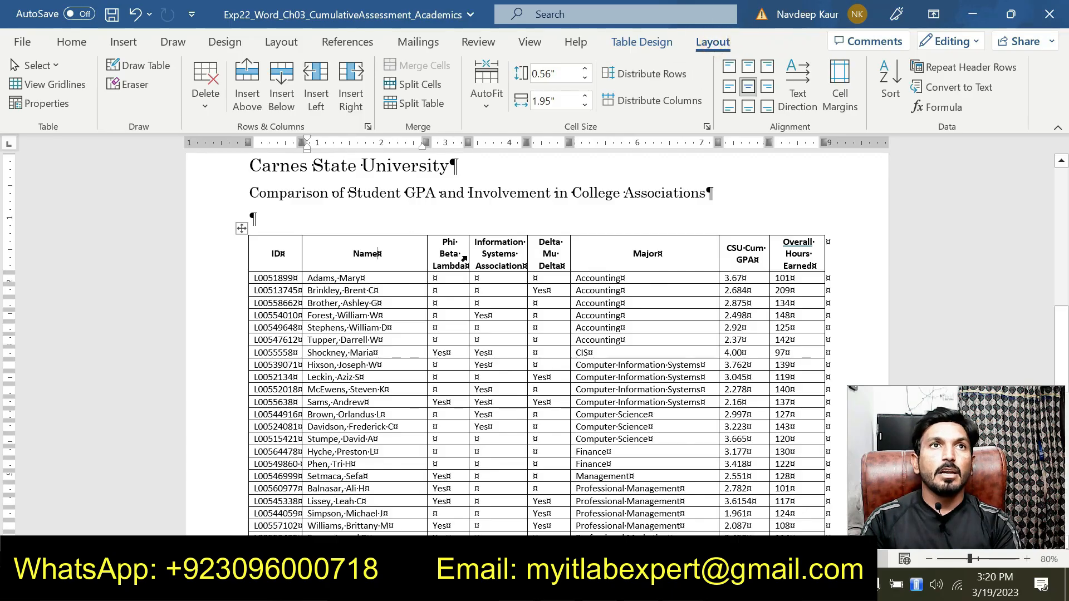
left_click(247, 94)
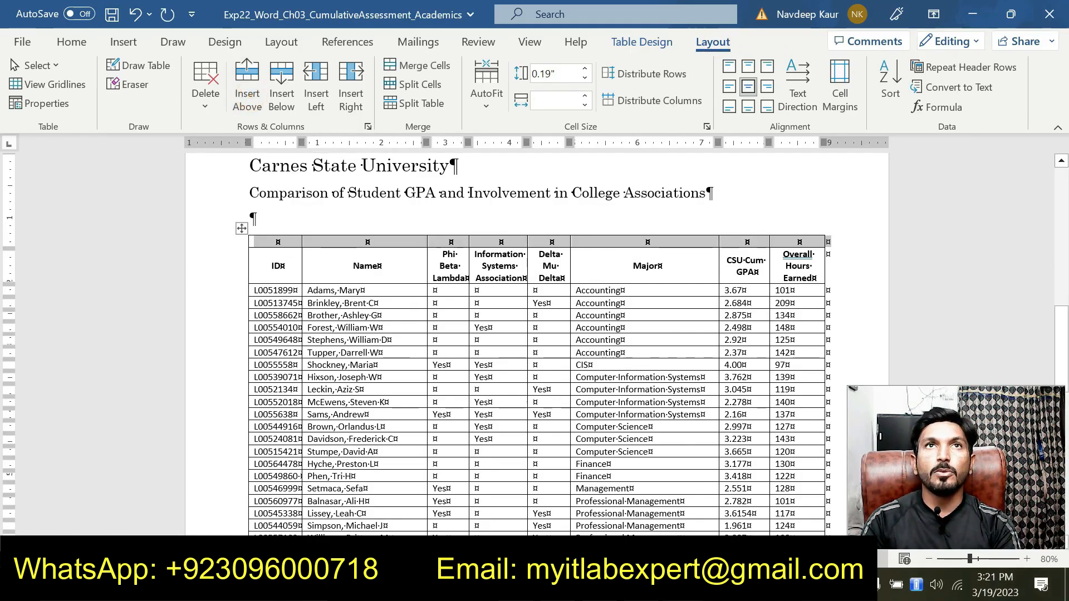
left_click(425, 68)
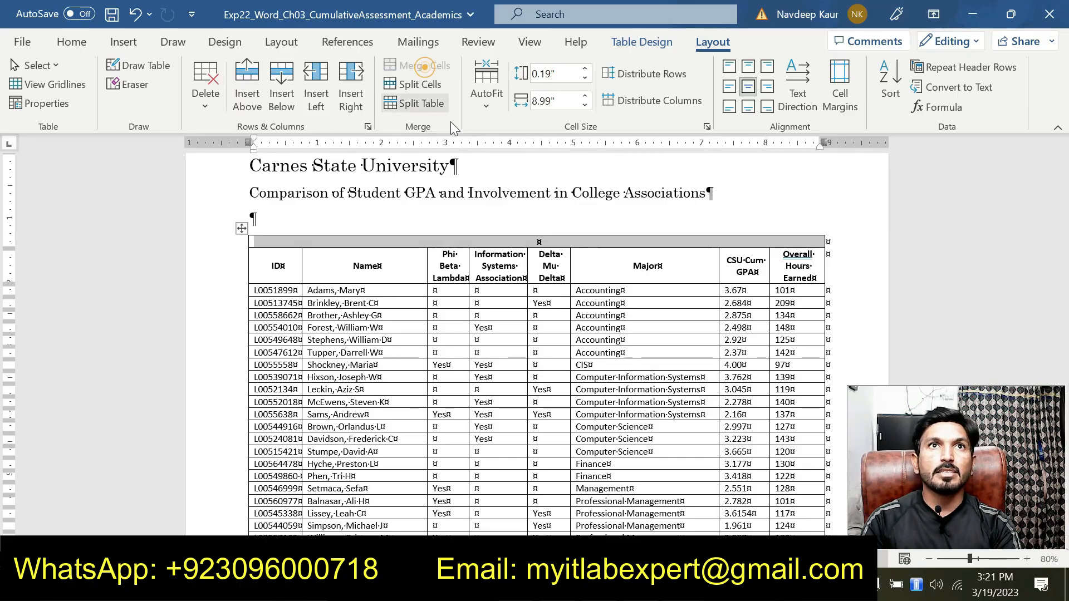
- Paste "Comparison of GPA and Student Involvement" into the merged row as text only, without the source formatting
left_click(523, 238)
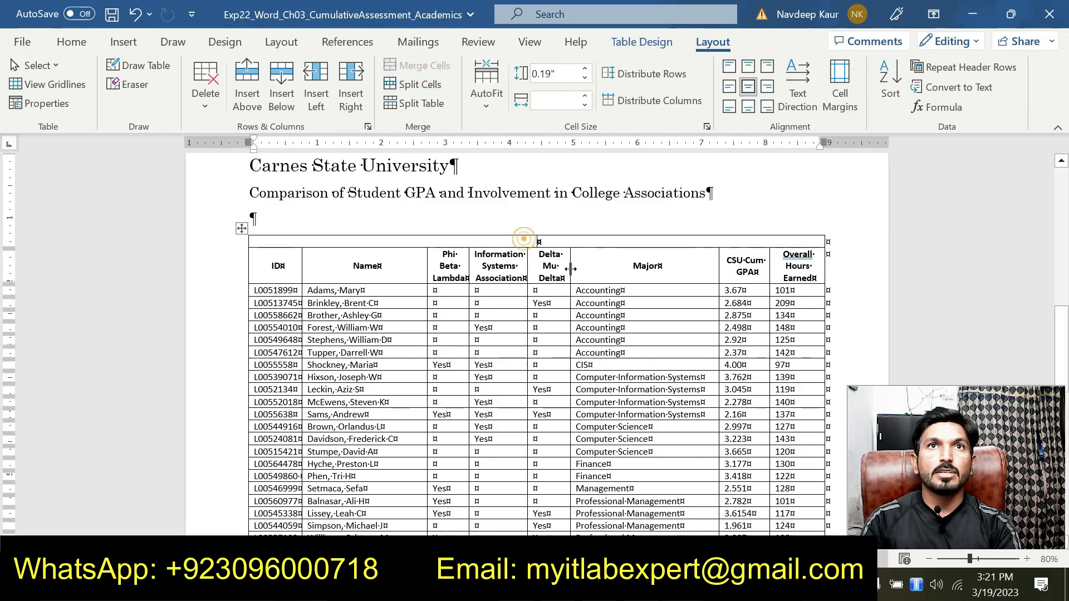
type("Comparison of GPA and Student Involvement")
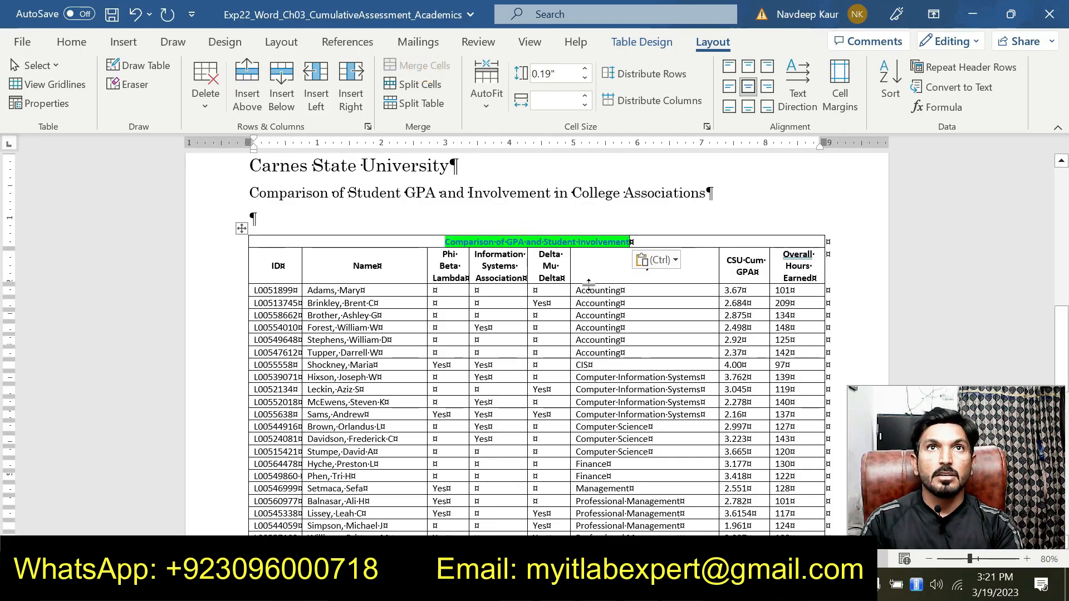
left_click(675, 261)
left_click(745, 307)
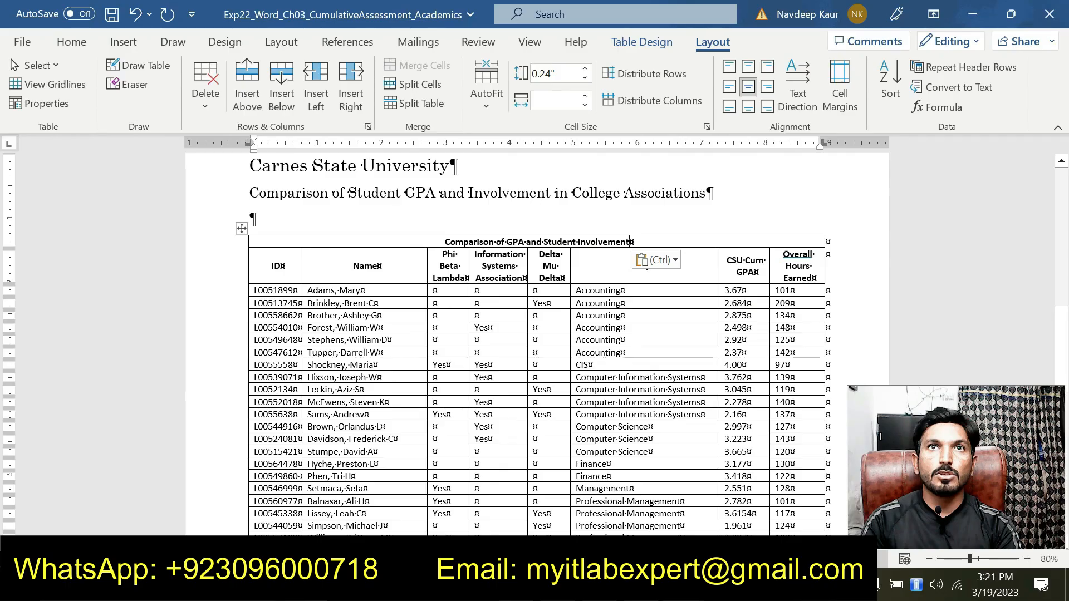
- Set the font size of the title in the merged first row to 16
left_click_drag(443, 241, 634, 242)
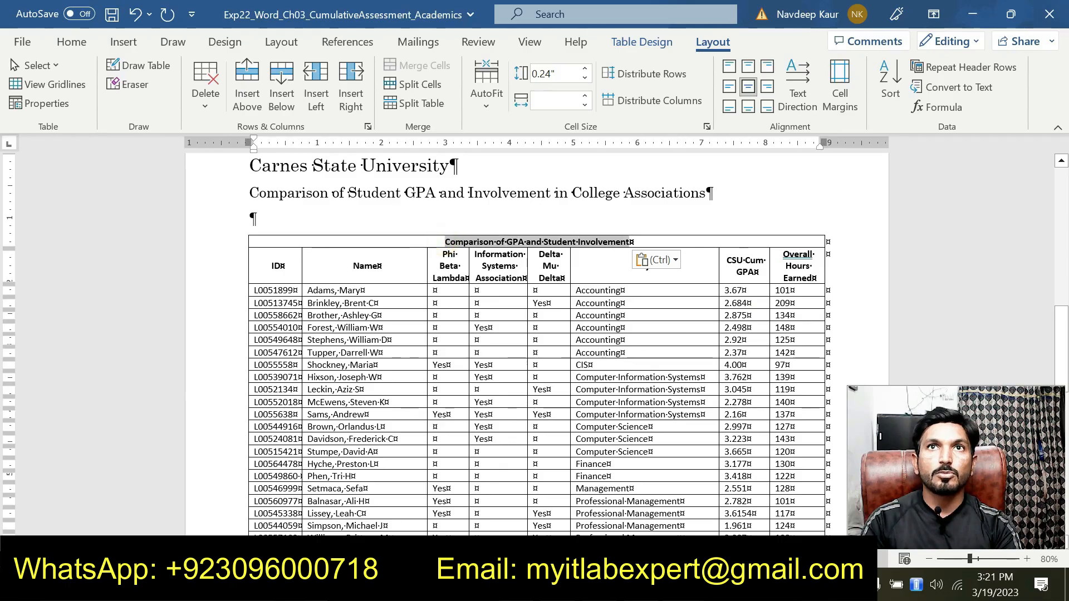
left_click(83, 45)
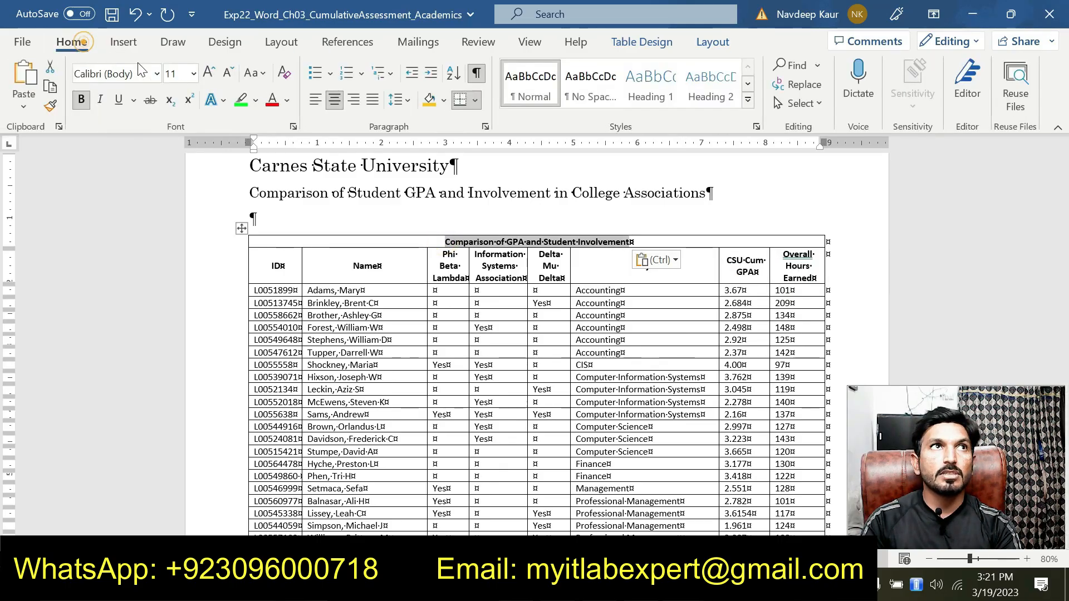
left_click(192, 73)
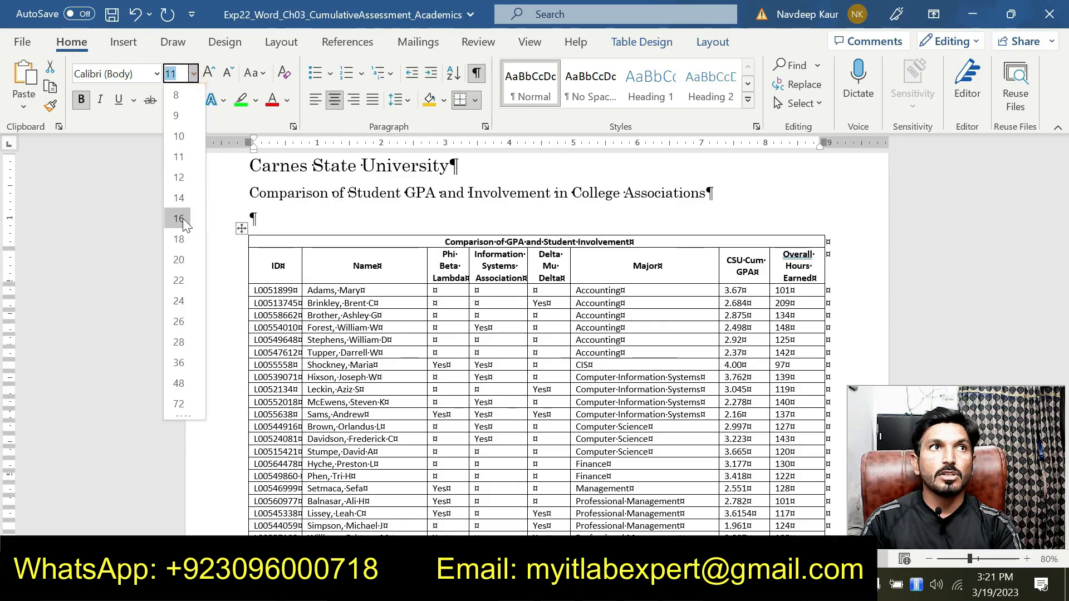
left_click(181, 218)
- In the Instructions document, remove the green highlight from step 6 and highlight step 7 in bright green
left_click(683, 585)
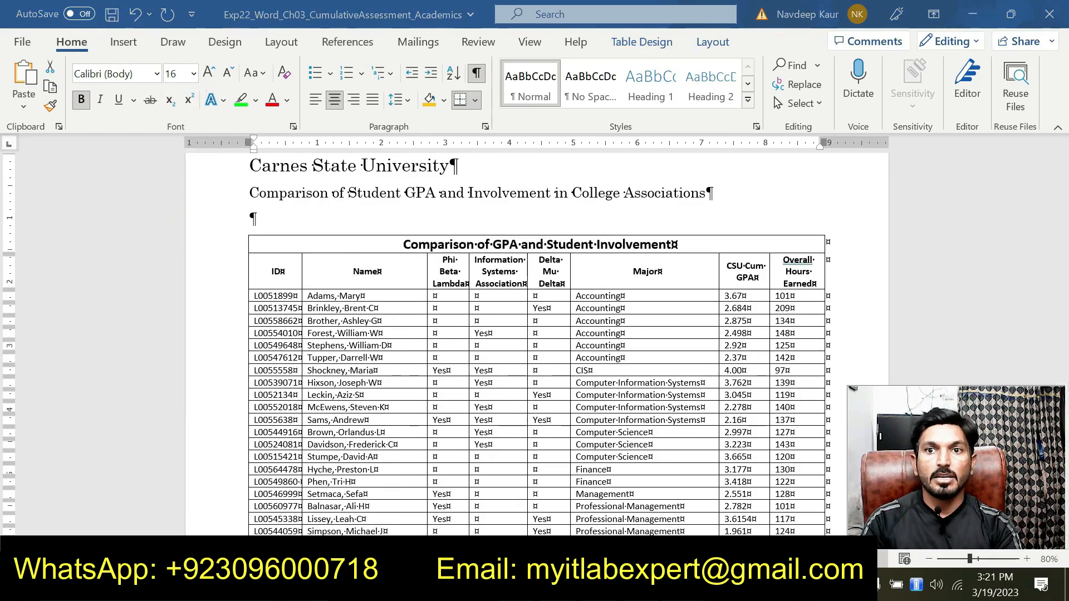
left_click(630, 535)
left_click_drag(421, 395, 329, 372)
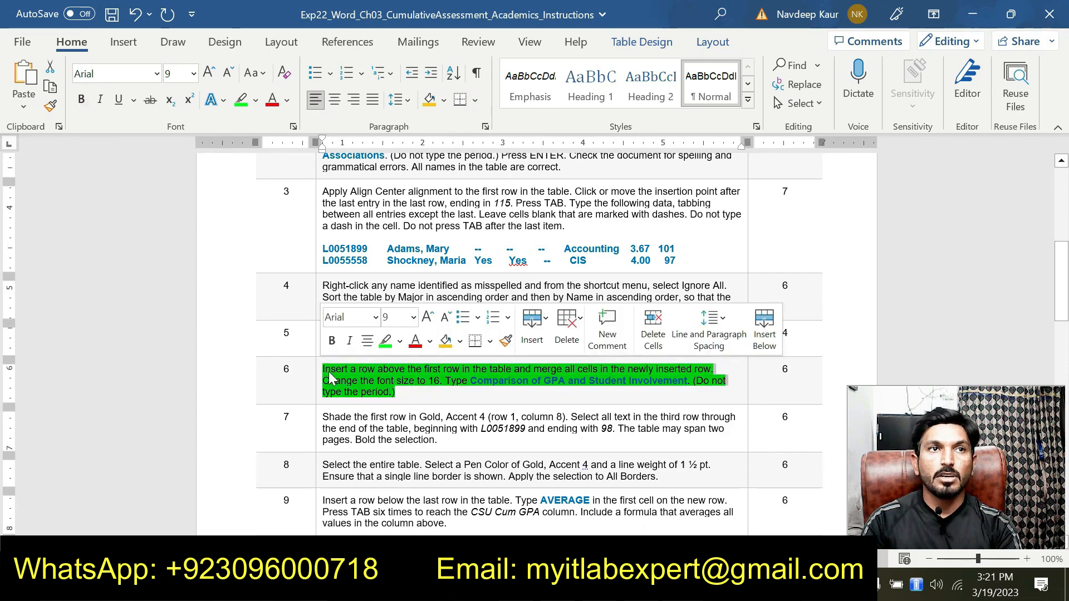
left_click(385, 341)
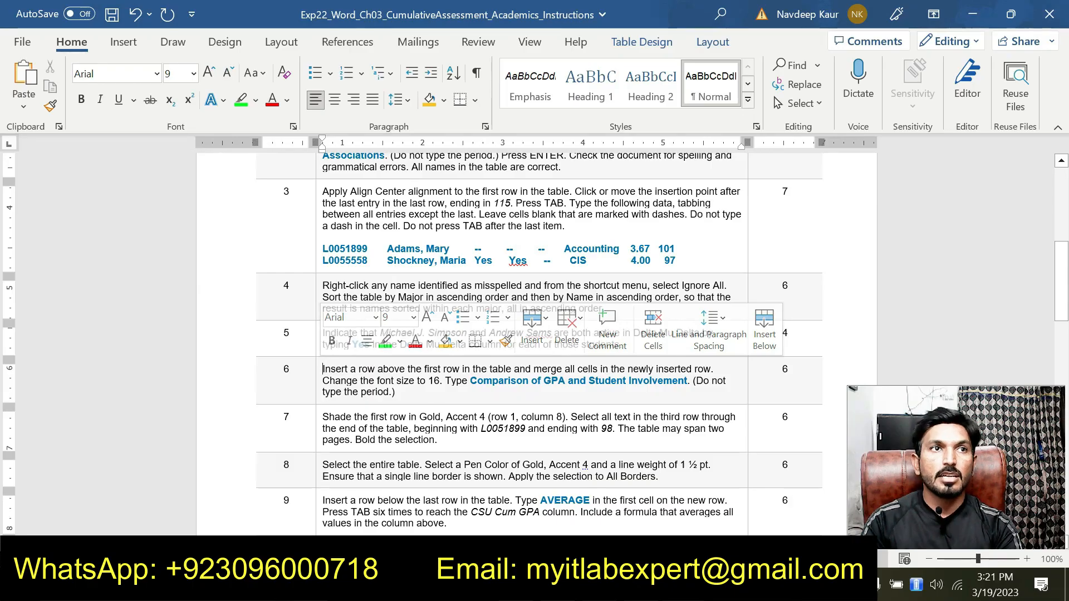
scroll(534, 334, "down", 2)
mouse_move(323, 388)
left_mouse_down()
mouse_move(452, 400)
mouse_move(323, 377)
left_mouse_up()
left_click(394, 357)
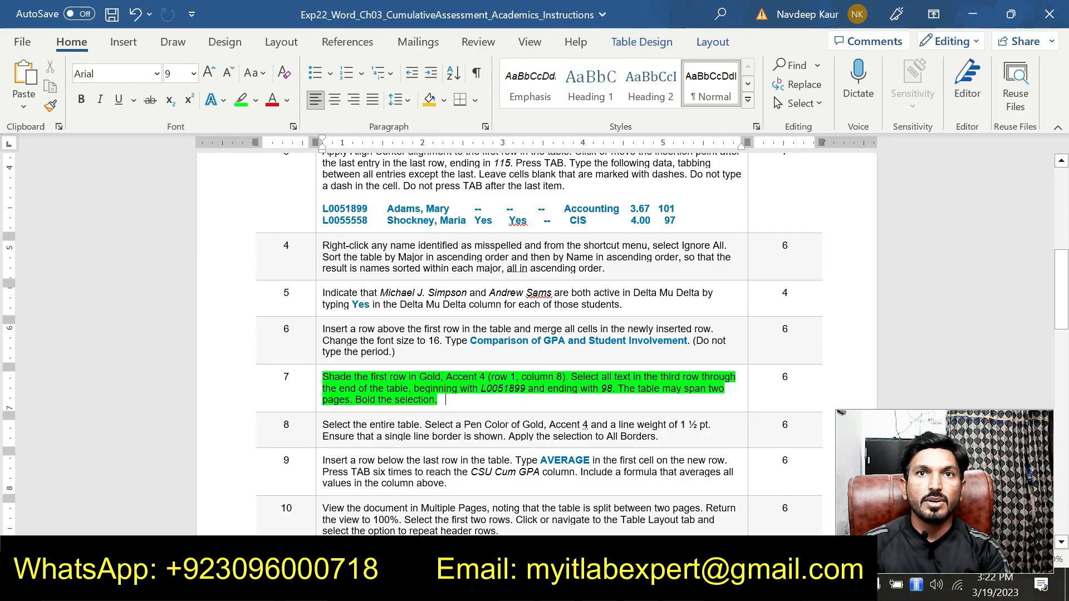
left_click(607, 387)
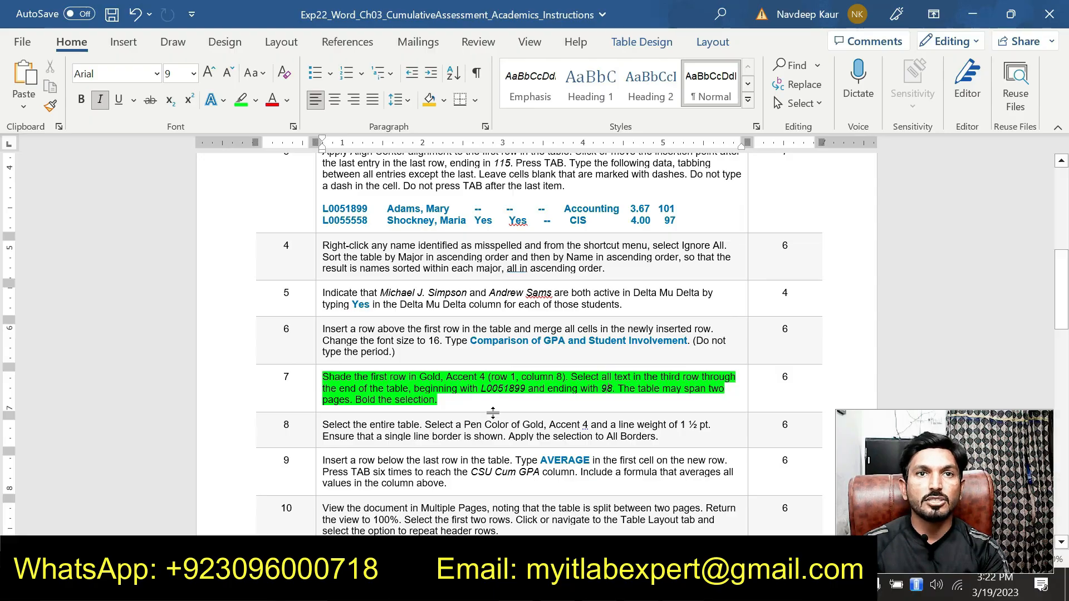
- Switch to the Academics document and shade the table's first row in Gold, Accent 4
left_click(683, 585)
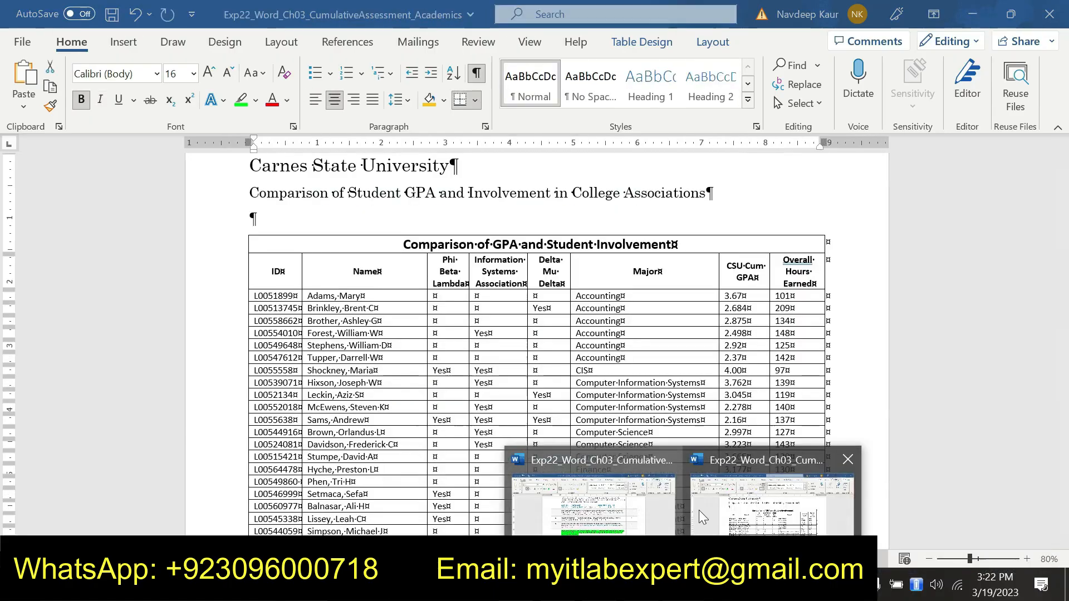
left_click(699, 510)
left_click(290, 243)
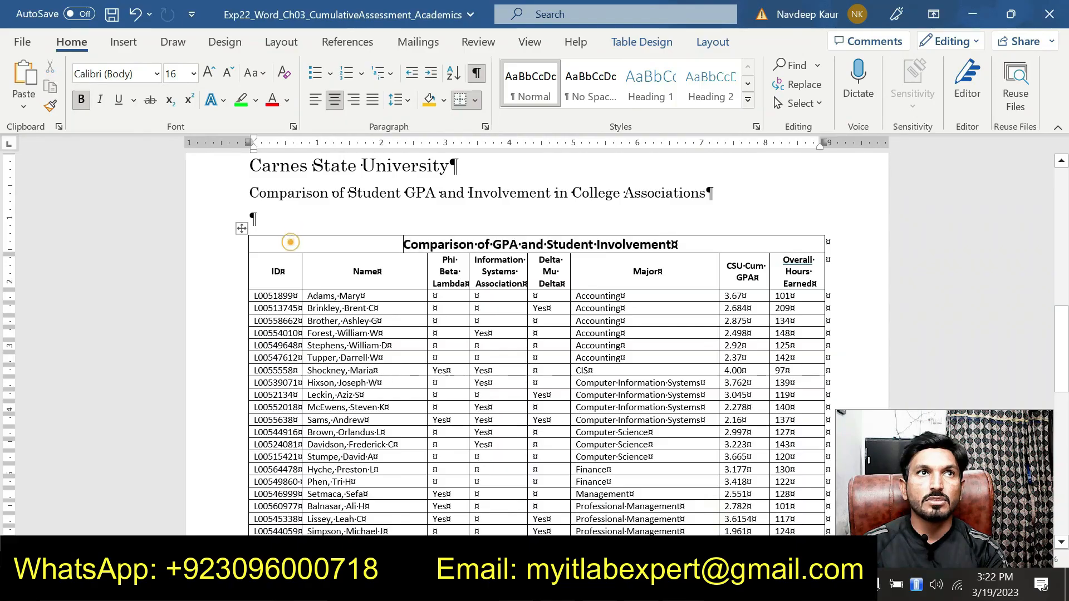
left_click_drag(291, 243, 687, 245)
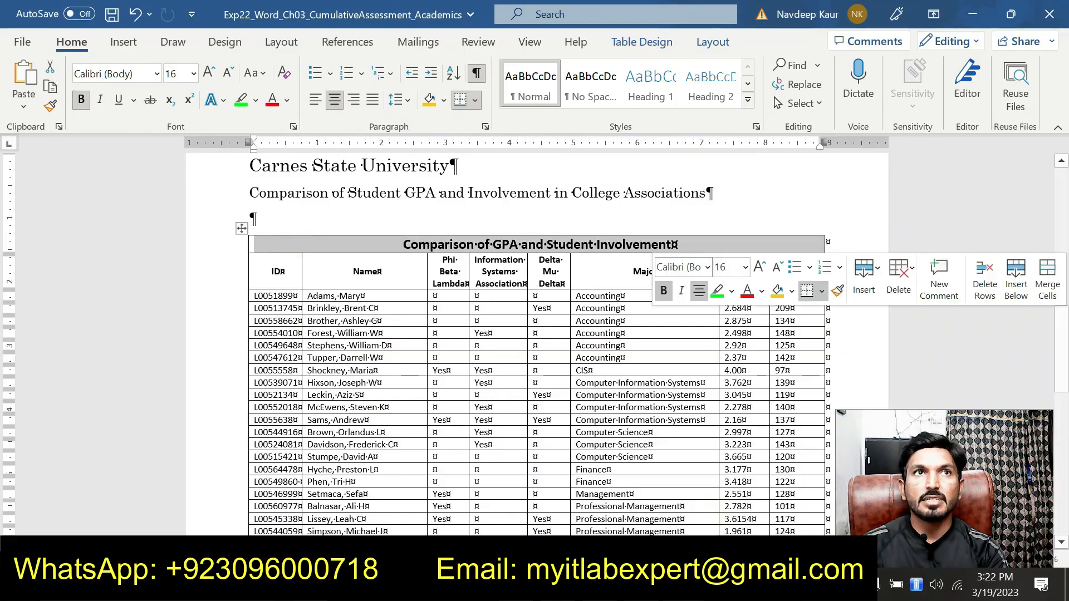
left_click(641, 43)
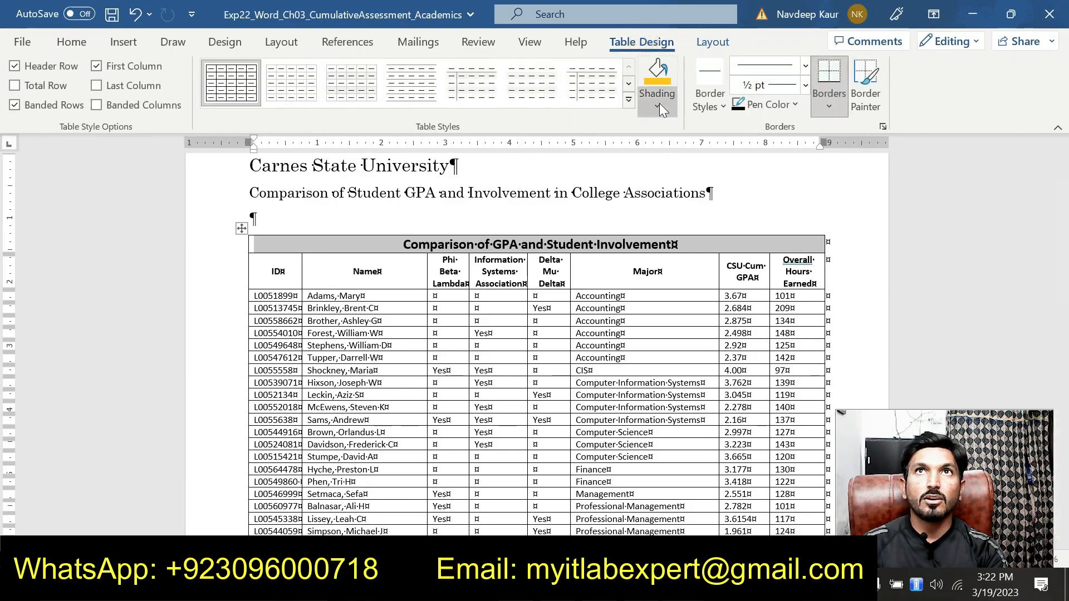
left_click(658, 103)
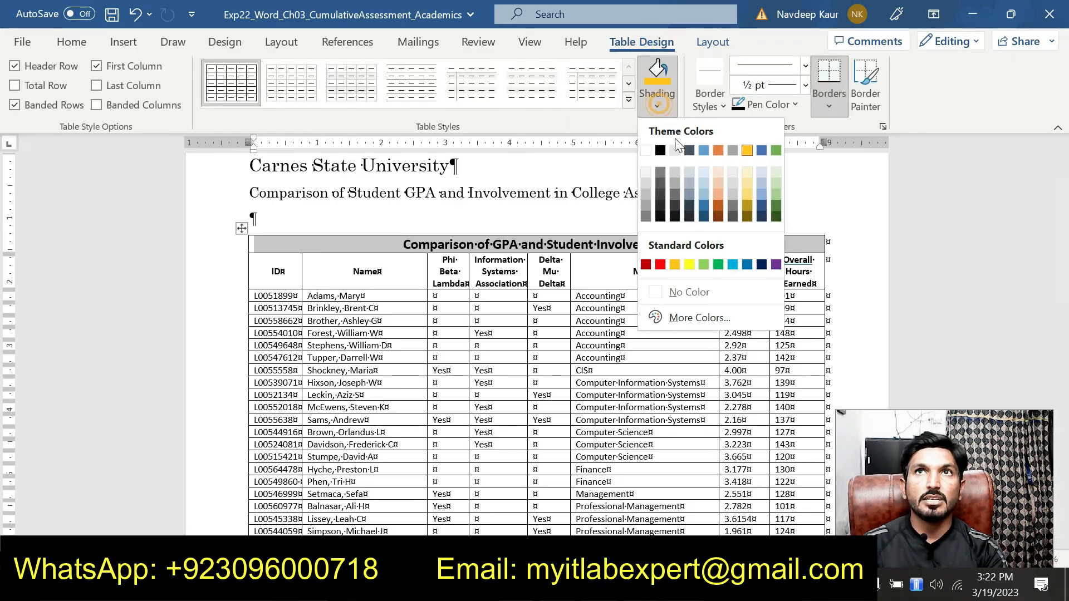
left_click(748, 150)
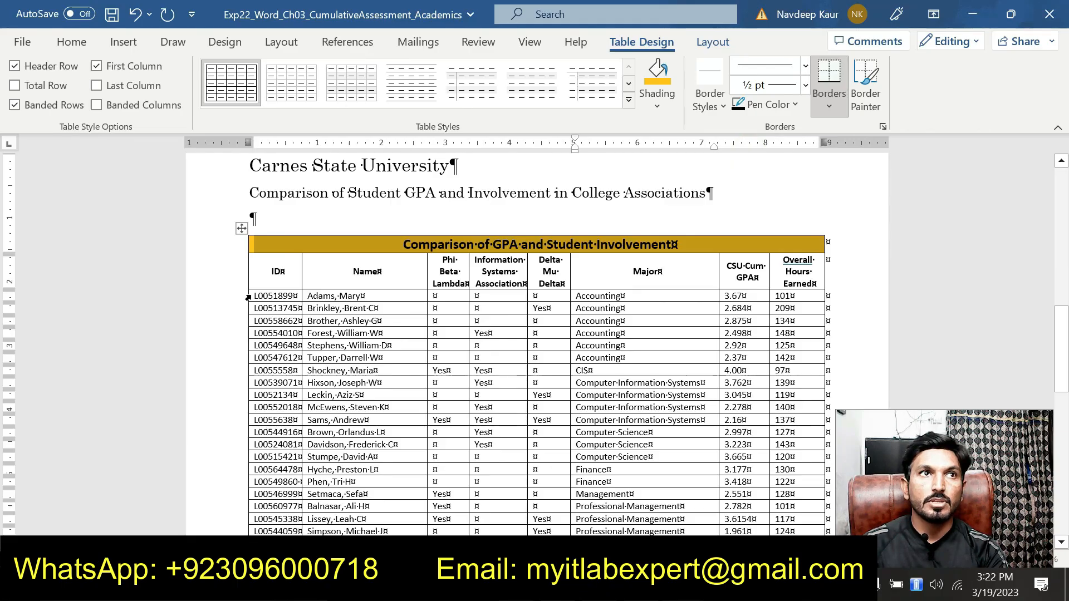
- Bold all text from the table's third row through its last row on the second page
left_click_drag(255, 293, 807, 441)
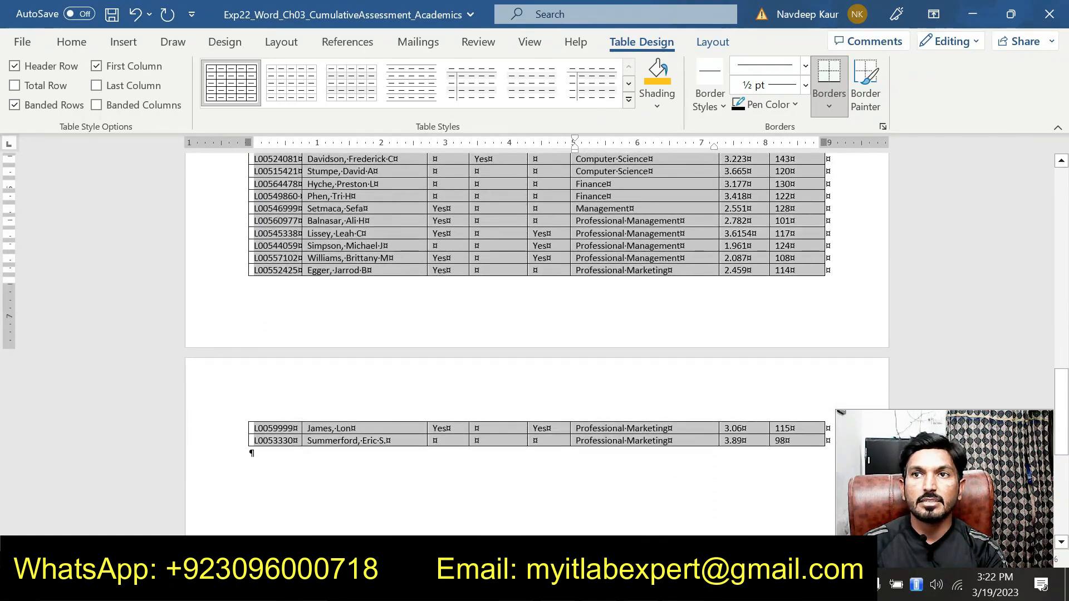
scroll(251, 390, "up", 5)
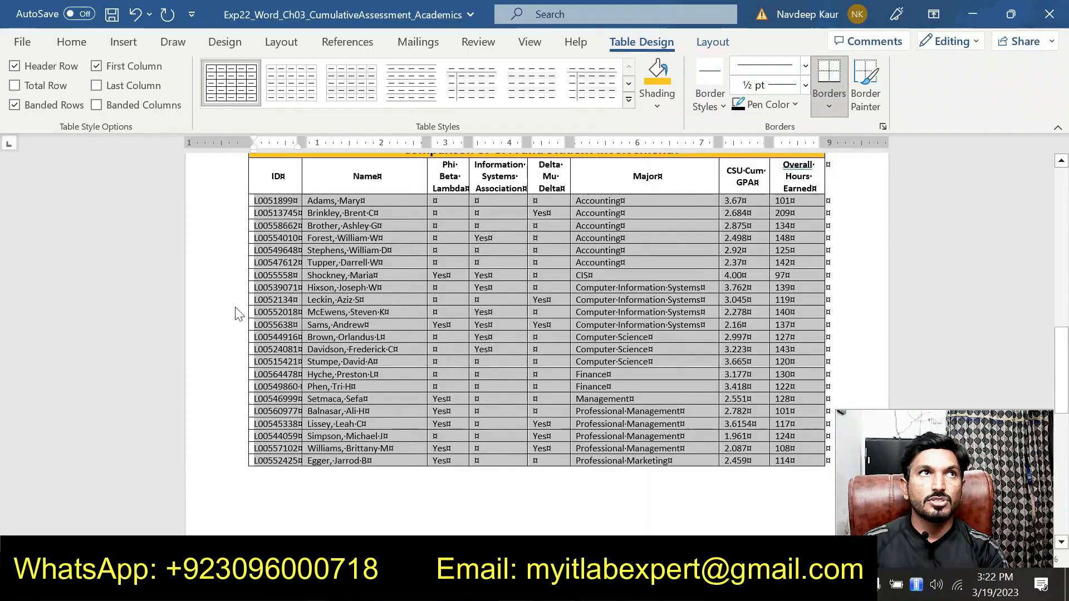
left_click(72, 42)
left_click(82, 100)
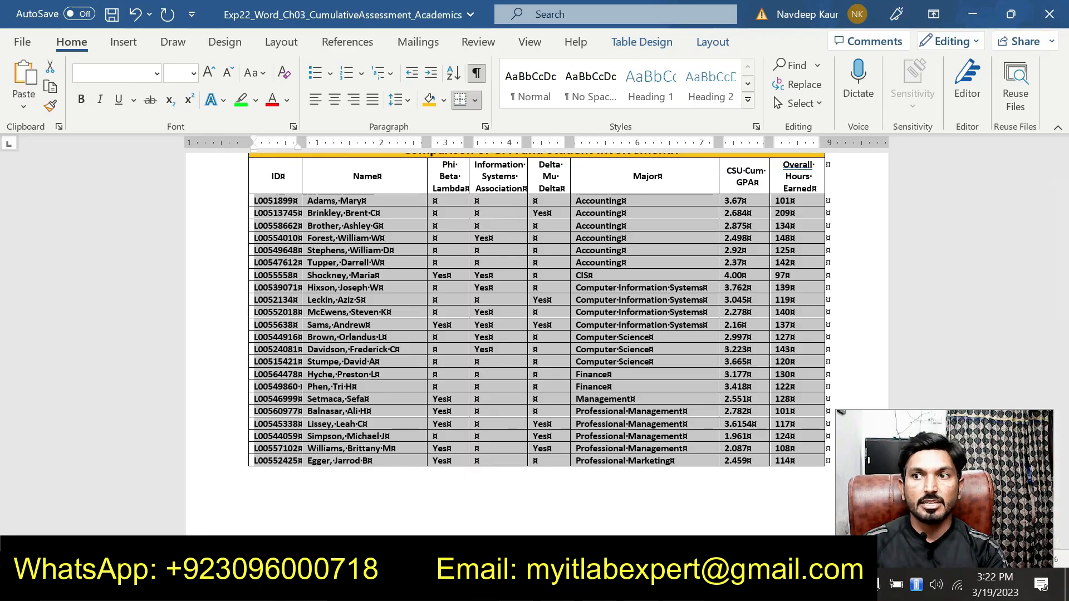
- Switch to the Instructions document and remove the green highlight from step 7
left_click(698, 589)
left_click(624, 519)
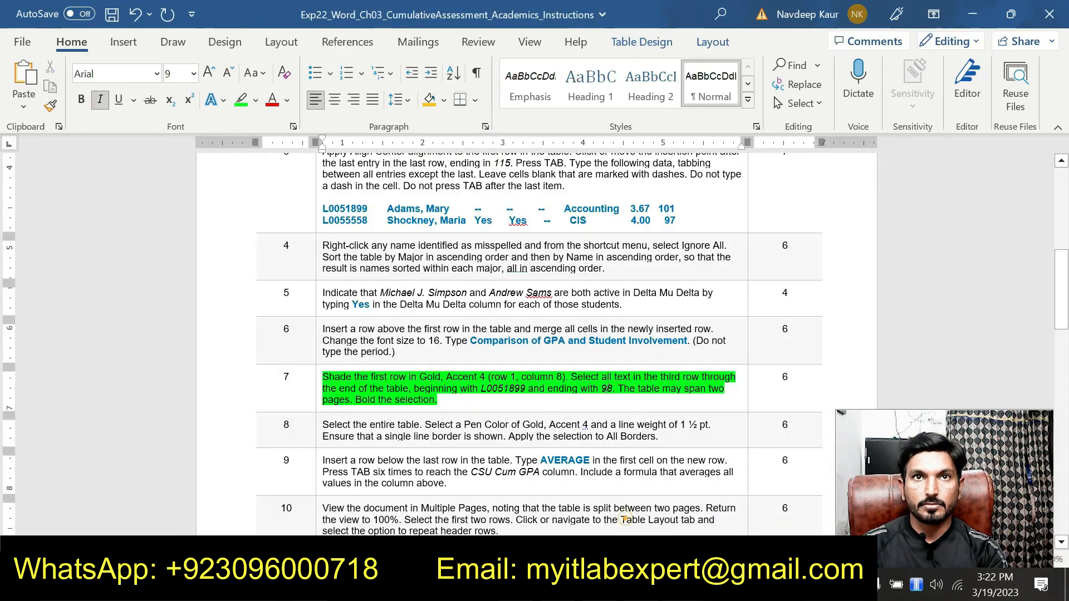
triple_click(468, 396)
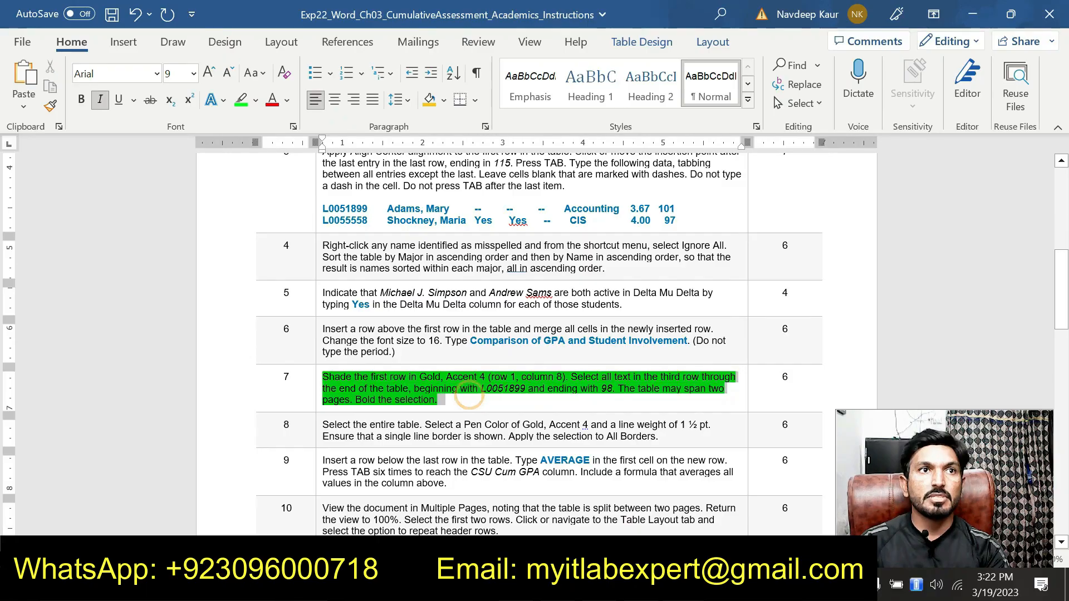
left_click(396, 346)
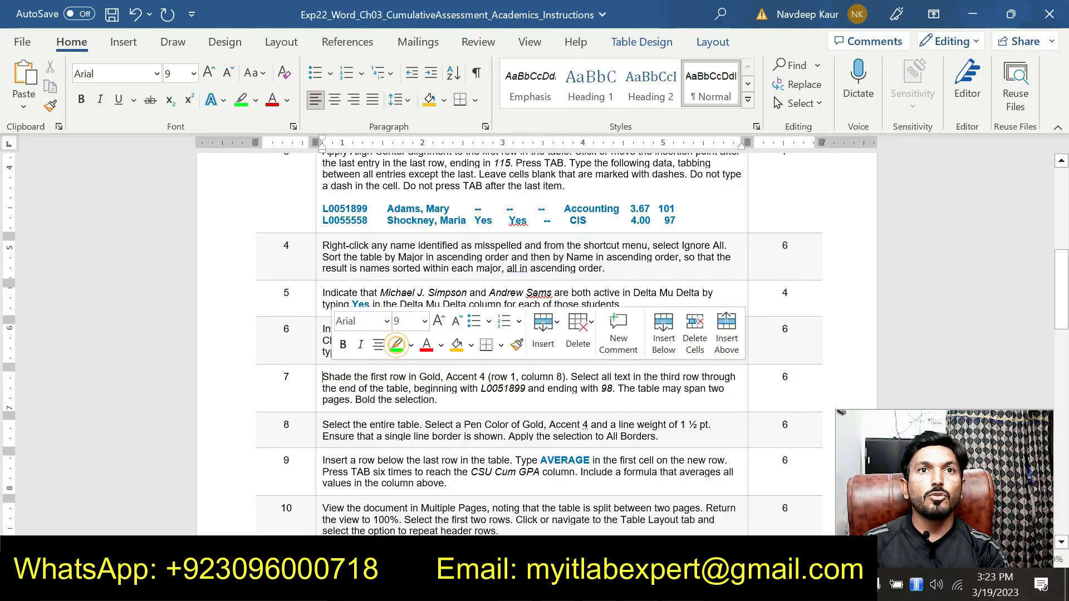
- Highlight the text of step 8 in the Instructions document in bright green
scroll(534, 344, "down", 1)
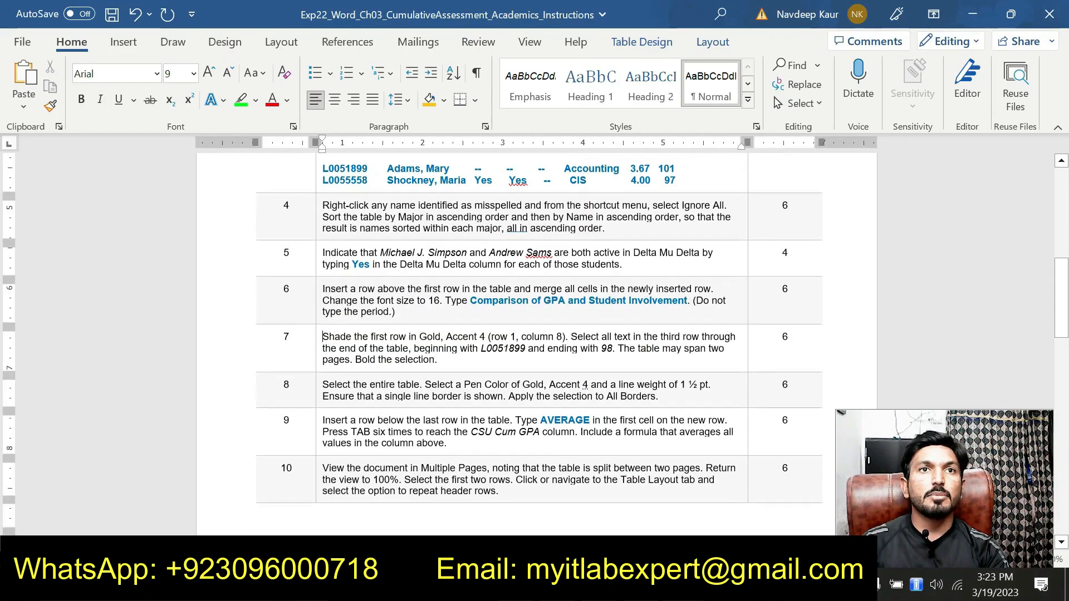
left_click_drag(322, 385, 658, 396)
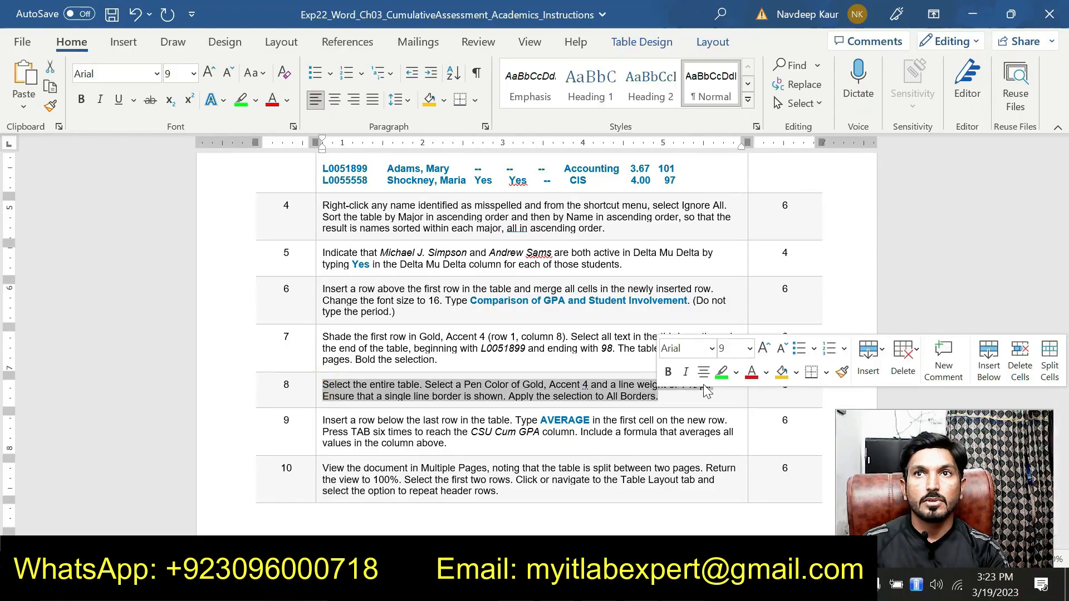
left_click(721, 373)
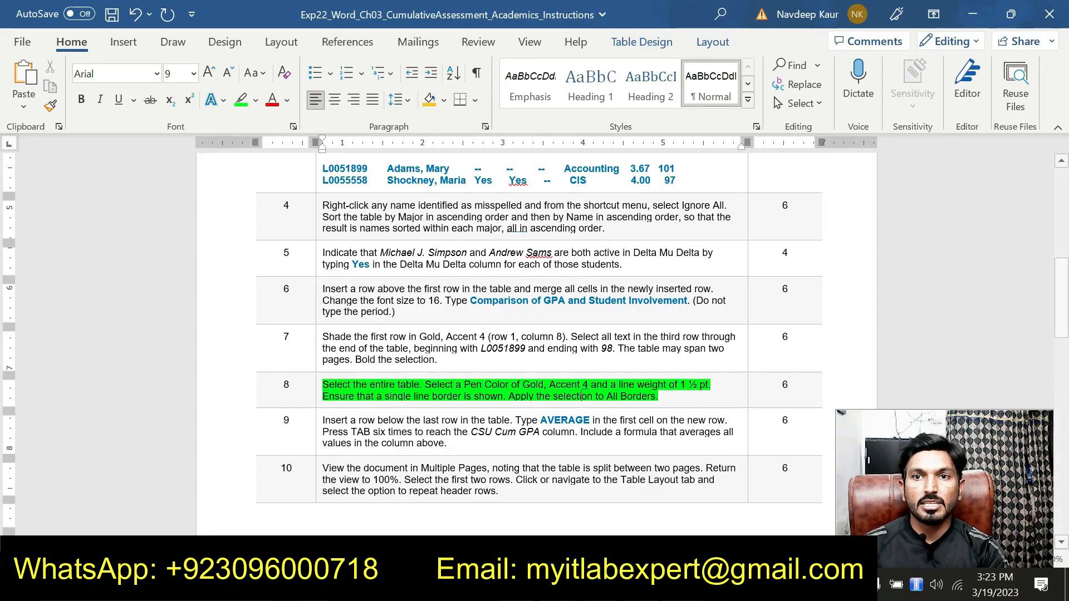
- Switch to the Academics document, select the entire table, and choose a Gold, Accent 4 pen color, 1 ½ pt weight and single line style
left_click(682, 586)
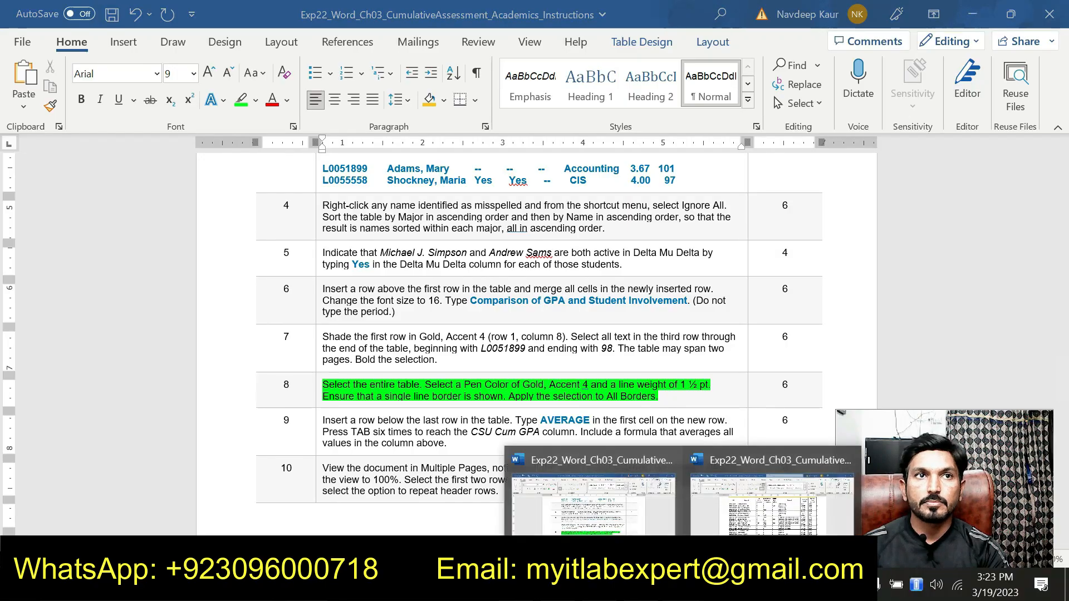
left_click(714, 512)
scroll(245, 167, "up", 3)
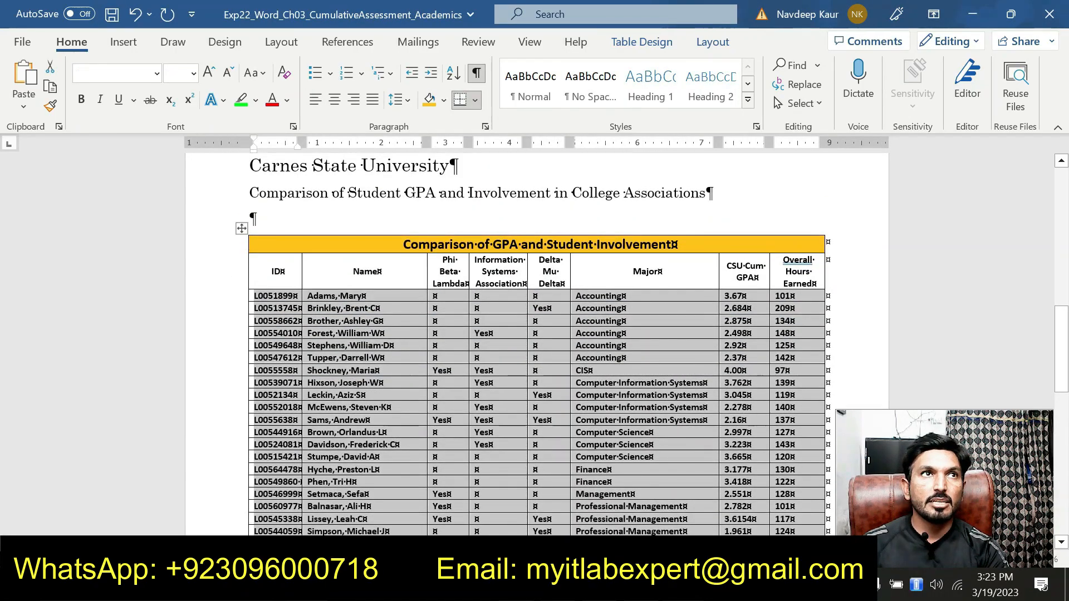
left_click(241, 227)
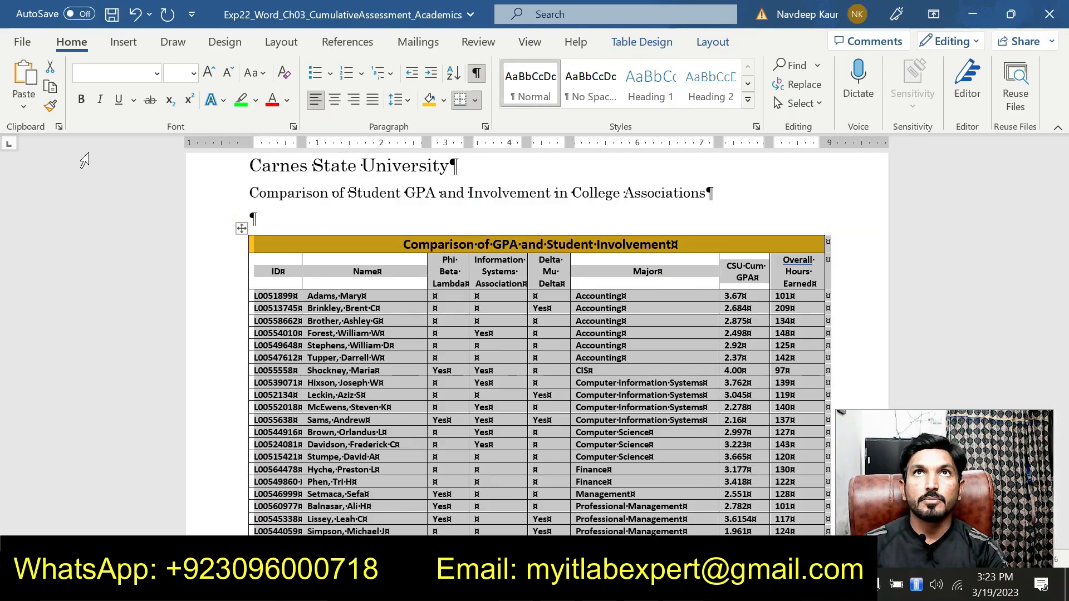
left_click(612, 42)
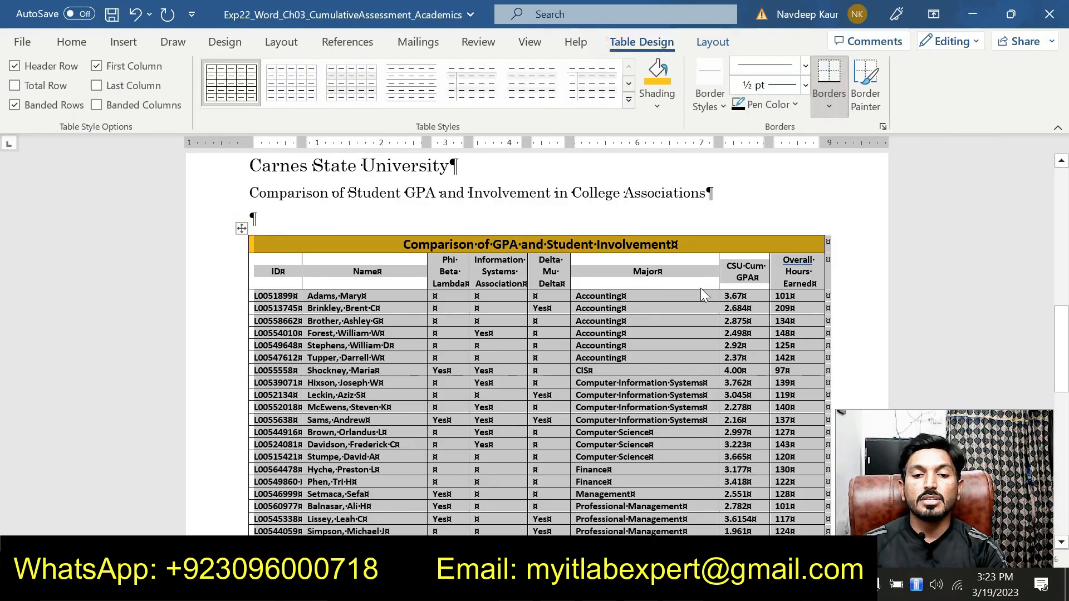
left_click(780, 107)
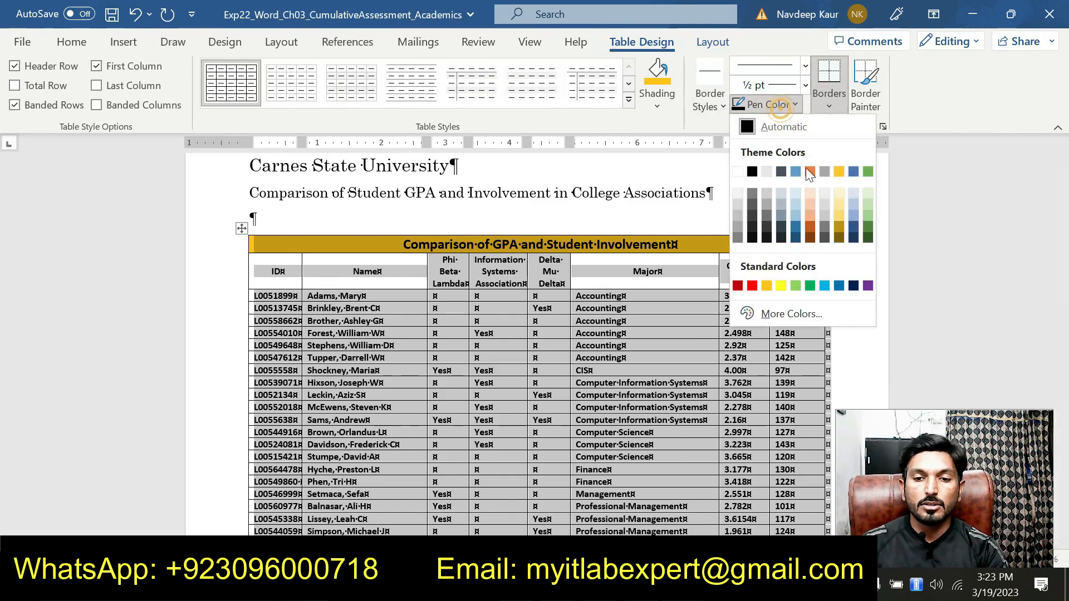
left_click(838, 171)
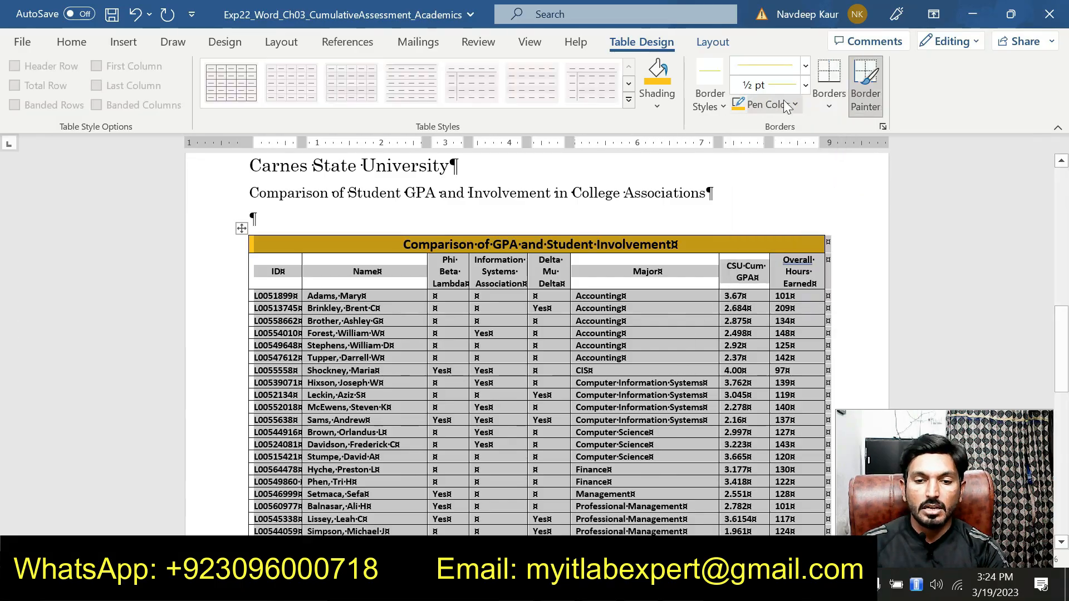
left_click(805, 85)
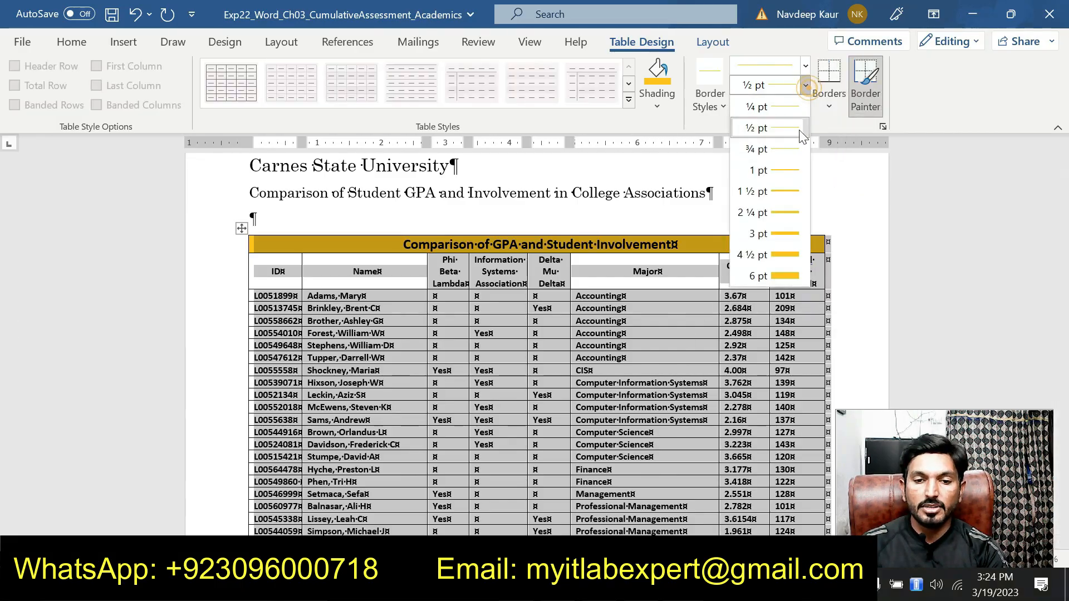
left_click(758, 191)
left_click(801, 64)
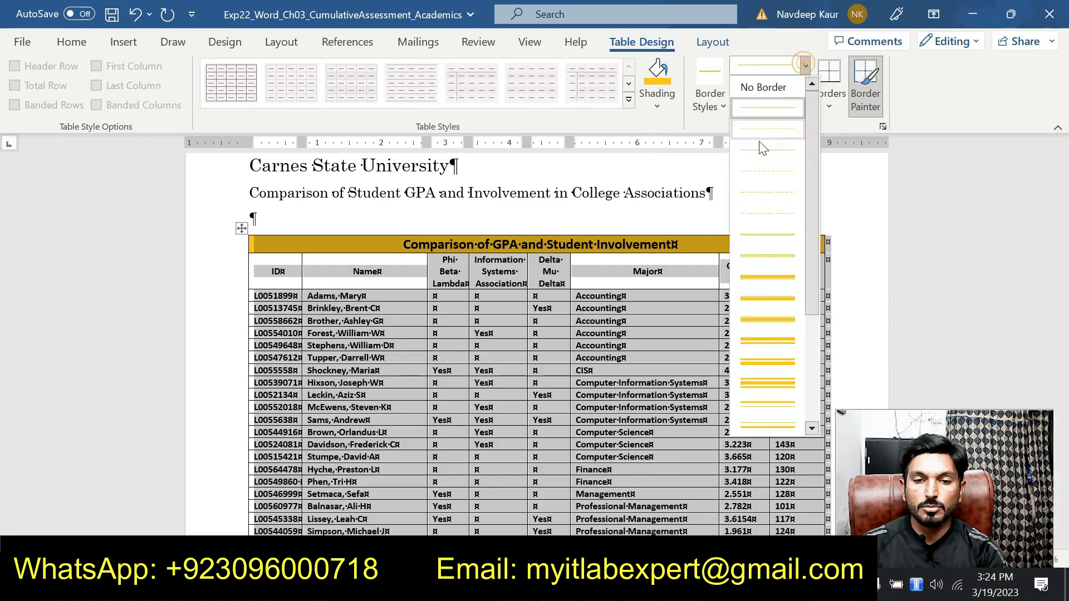
left_click(765, 107)
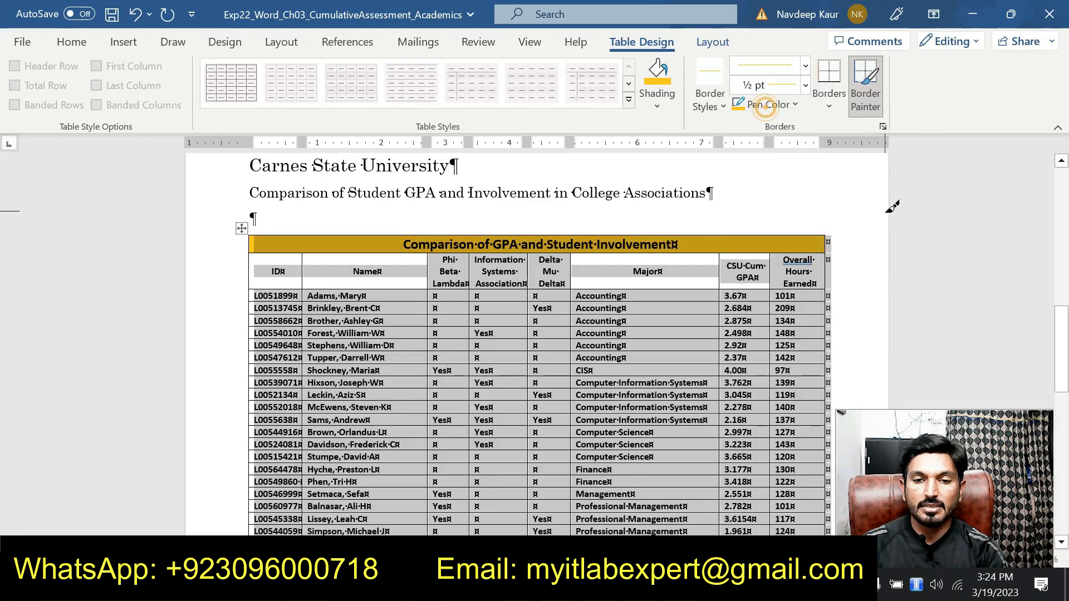
- Apply the chosen pen settings to All Borders of the selected table
left_click(828, 108)
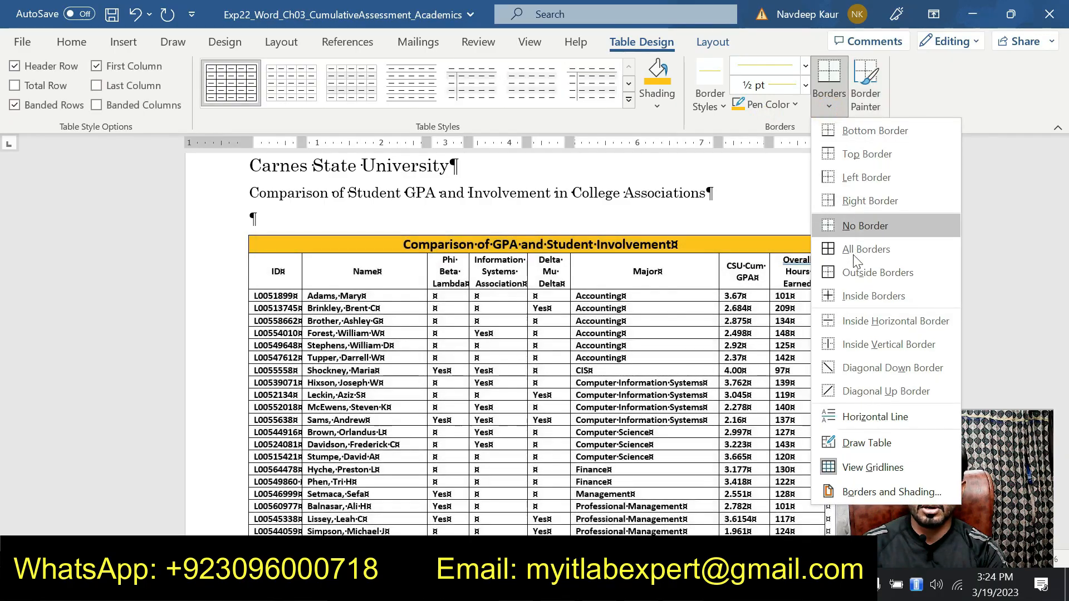
left_click(854, 251)
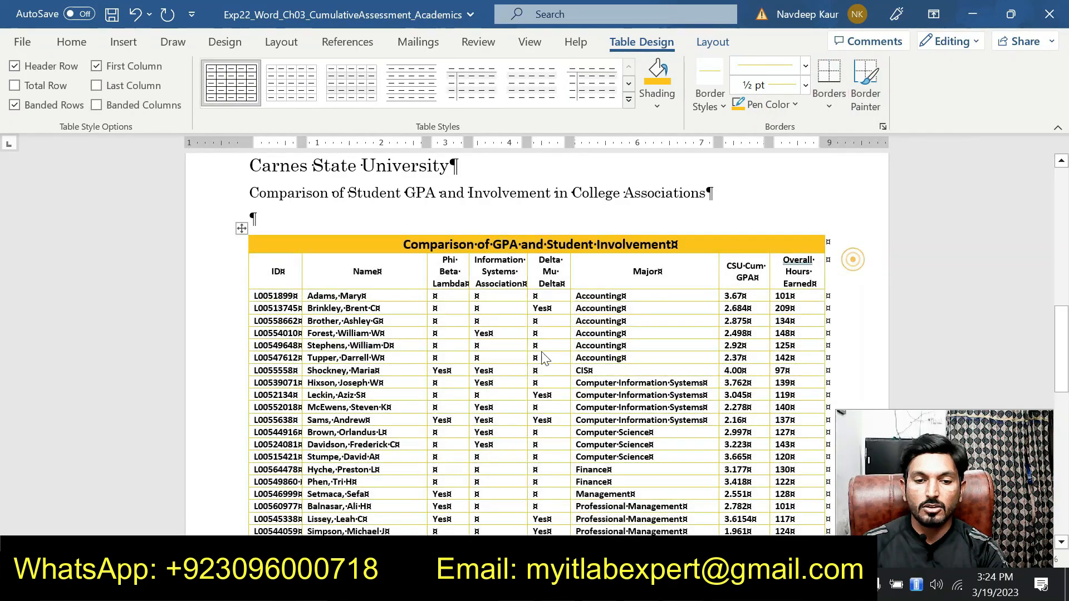
scroll(543, 369, "down", 2)
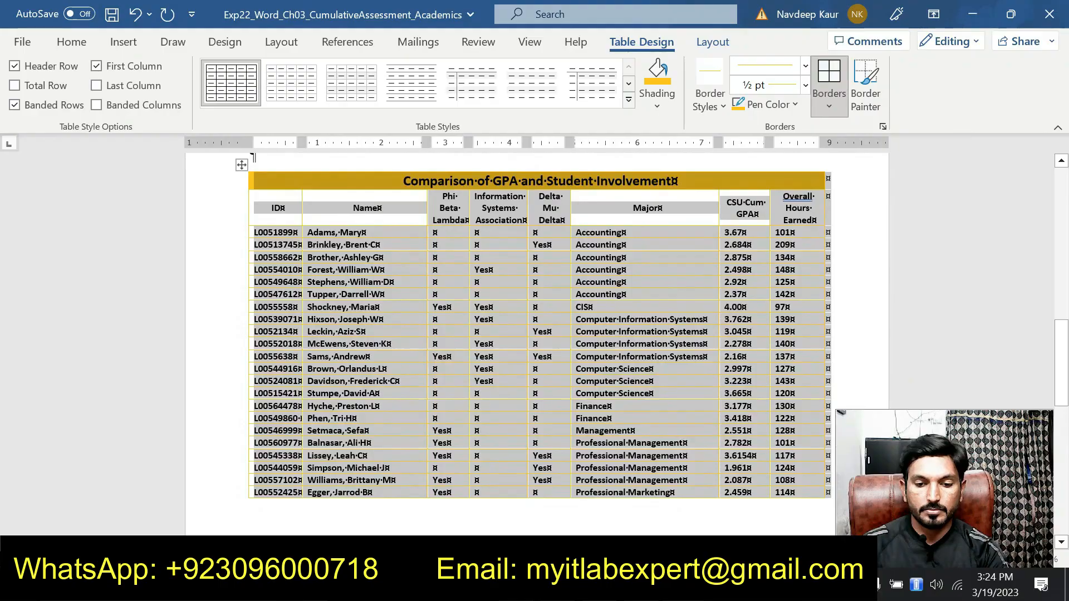
- In the Instructions document, remove the green highlight from step 8 and highlight step 9 in bright green
mouse_move(682, 589)
left_click(606, 515)
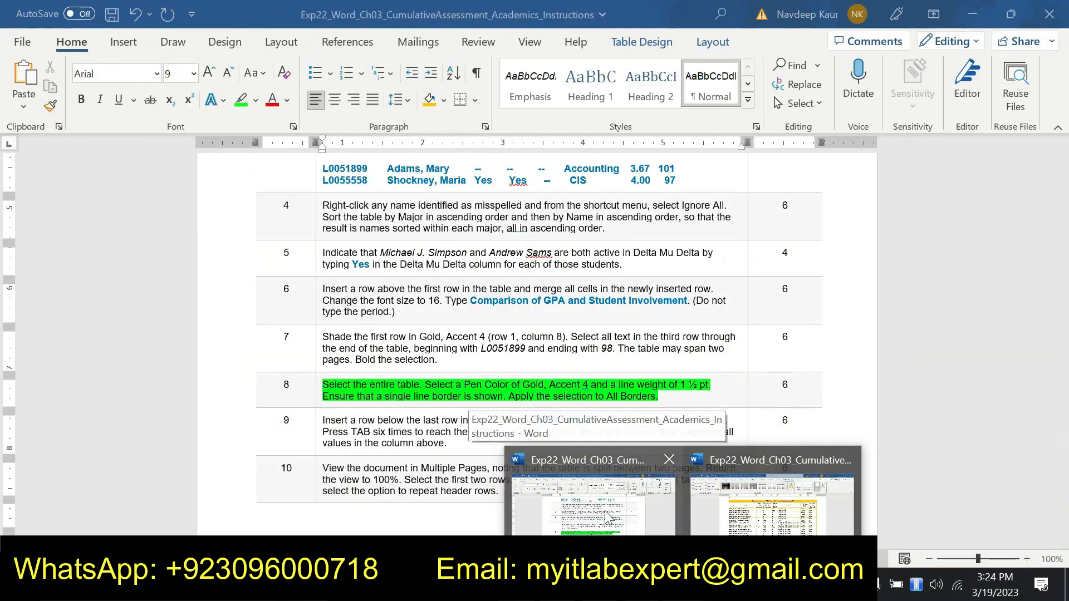
left_click(605, 512)
left_click_drag(669, 402, 373, 389)
left_click(395, 359)
scroll(397, 356, "down", 2)
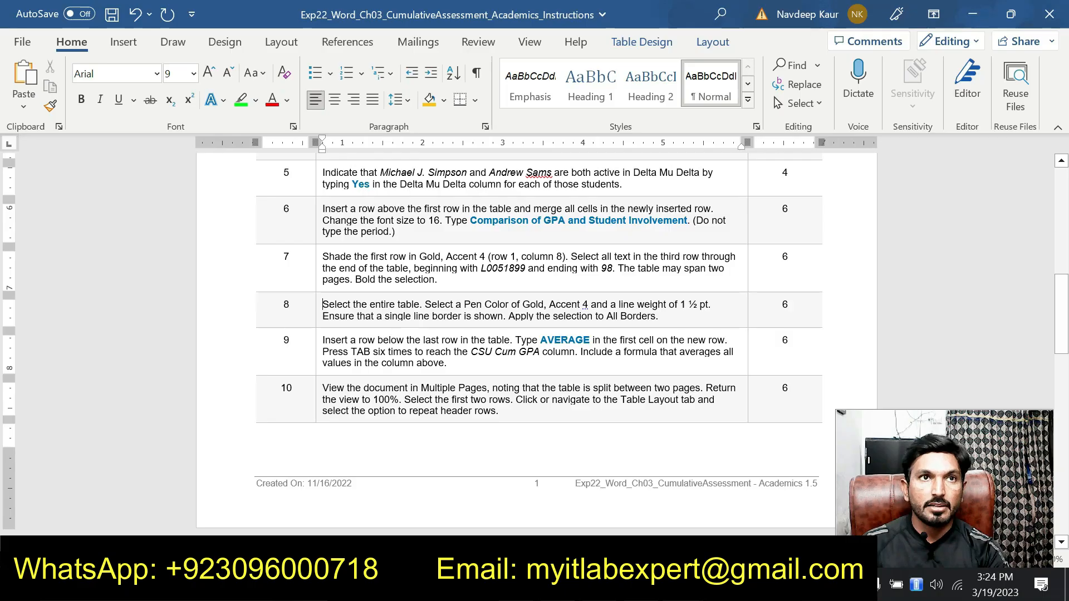
left_click_drag(448, 363, 322, 339)
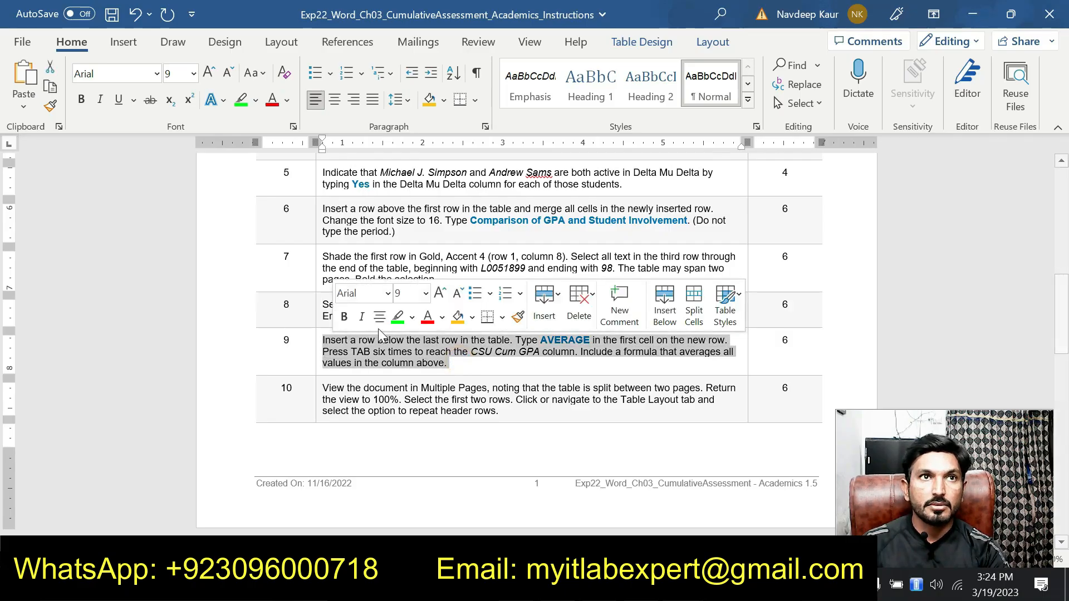
left_click(396, 317)
left_click(372, 351)
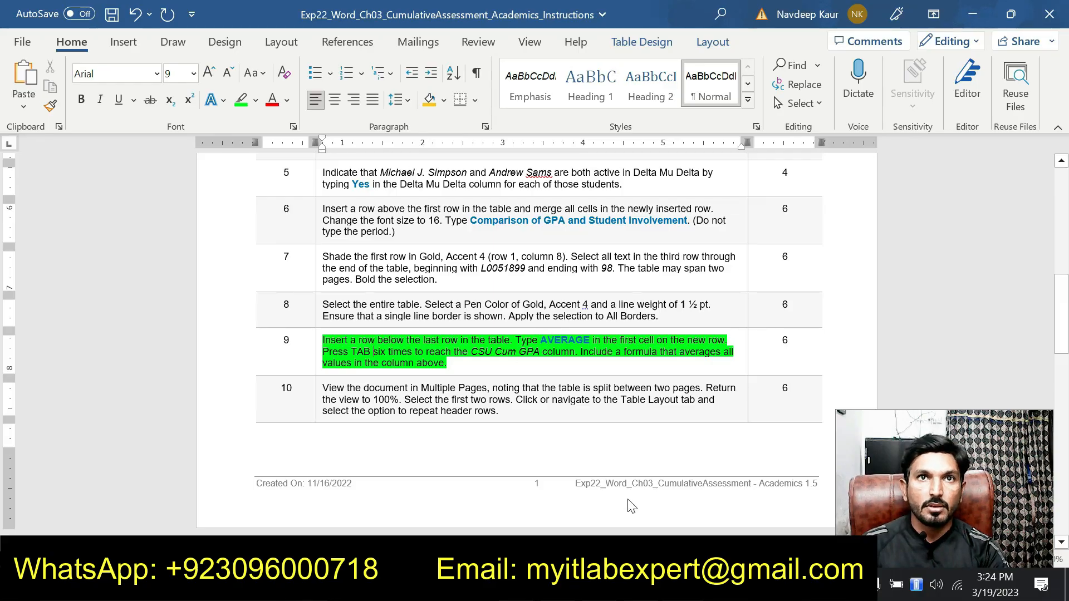
- Switch to the Academics document and insert a row below the table's last row on the second page
mouse_move(677, 590)
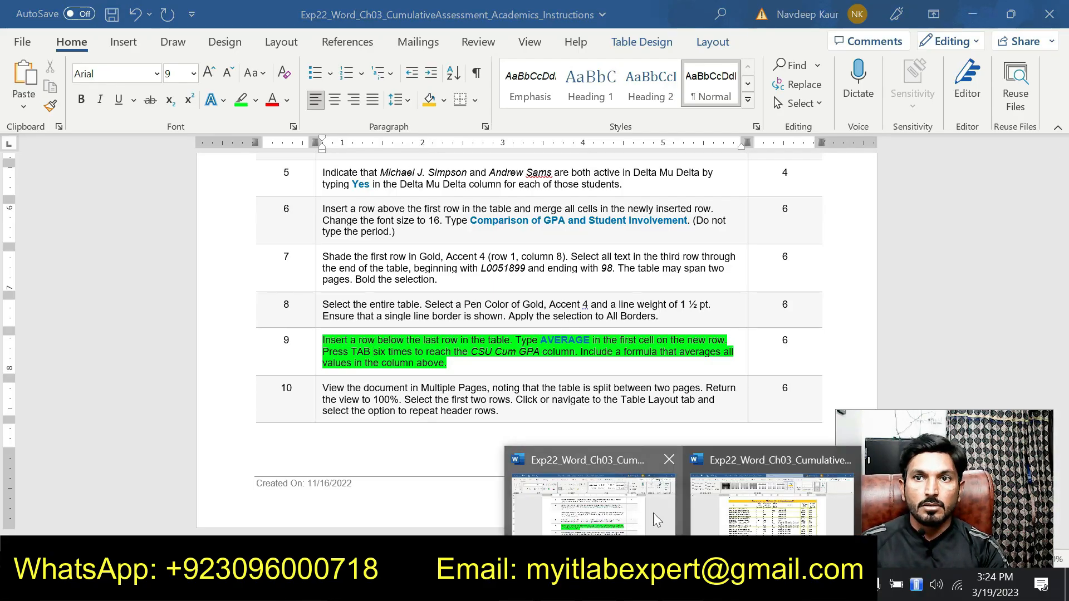
left_click(718, 509)
key("ctrl+a")
scroll(446, 406, "down", 5)
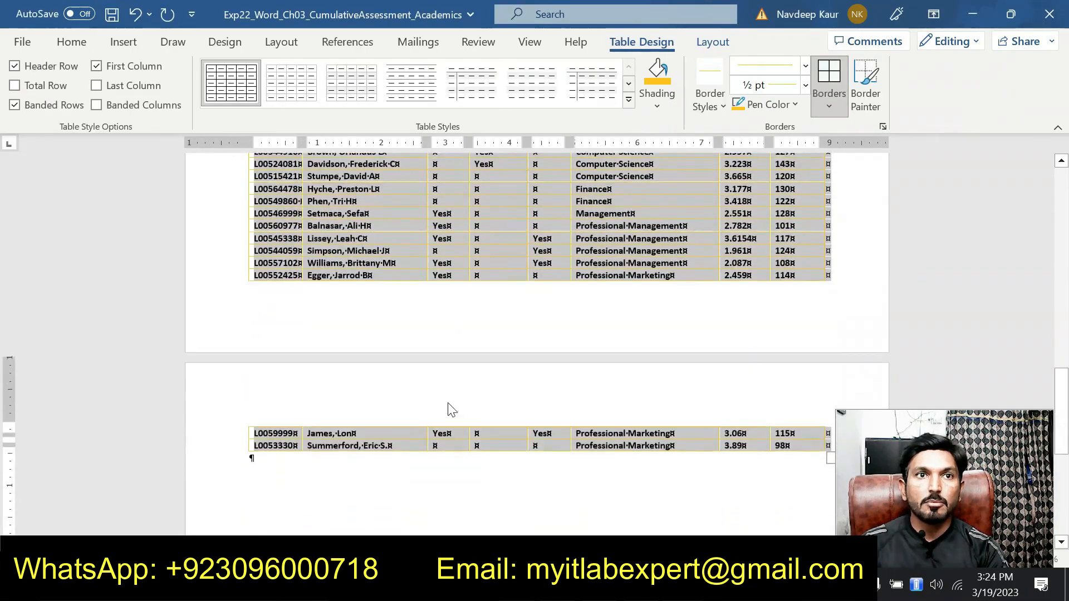
left_click(453, 438)
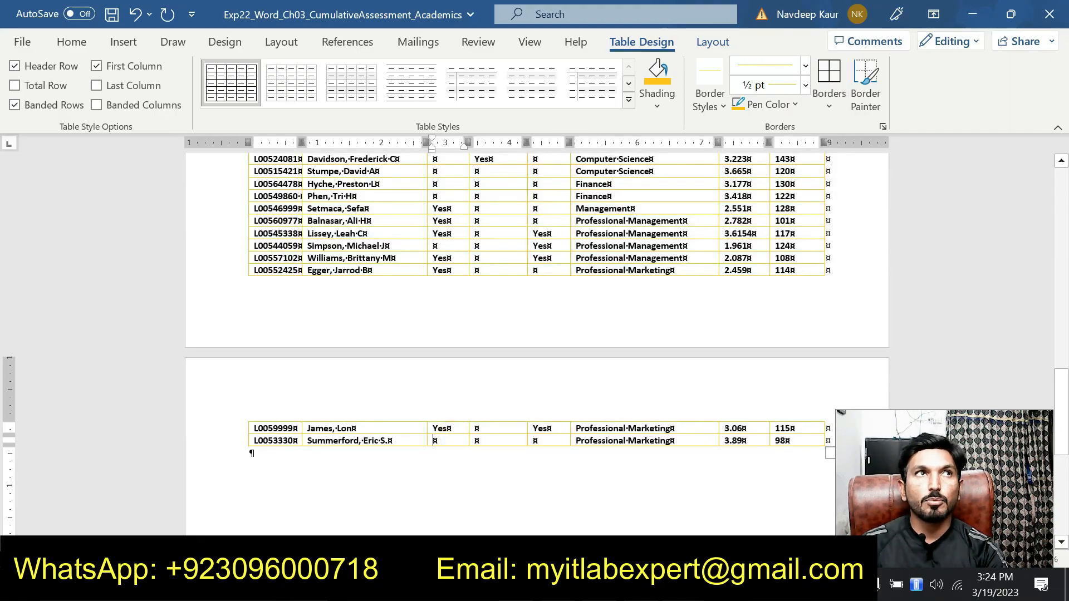
left_click(711, 42)
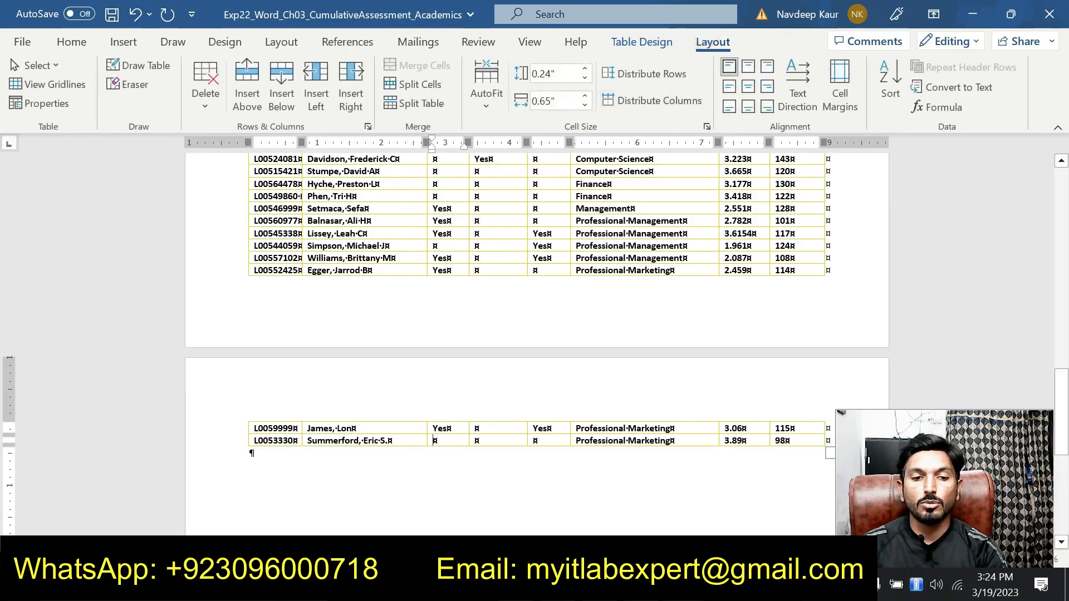
left_click(280, 104)
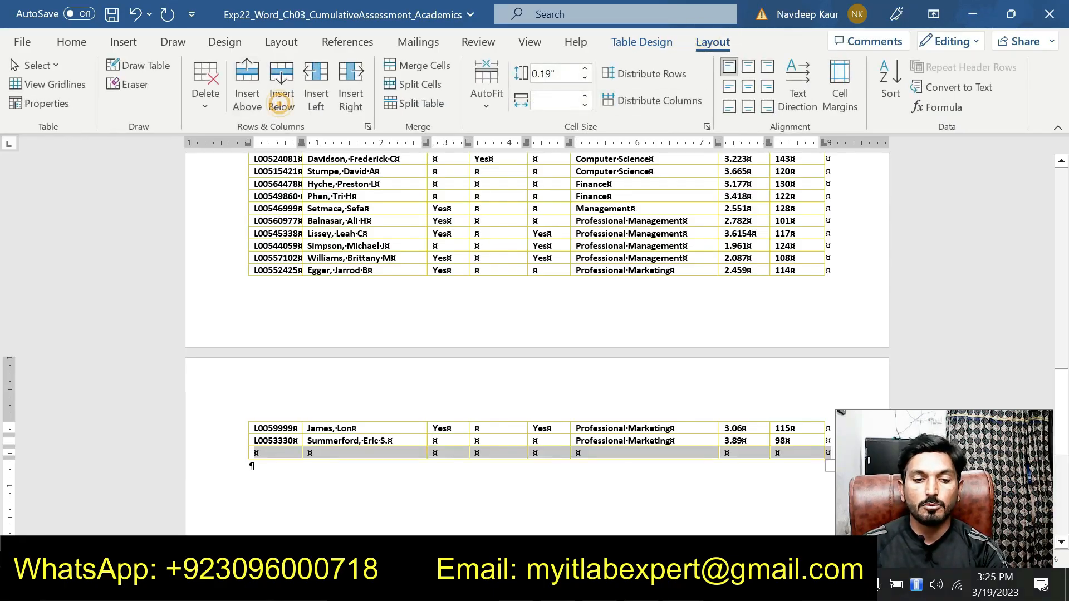
- Enter AVERAGE in the CSU Cum GPA cell of the new last row
left_click(256, 457)
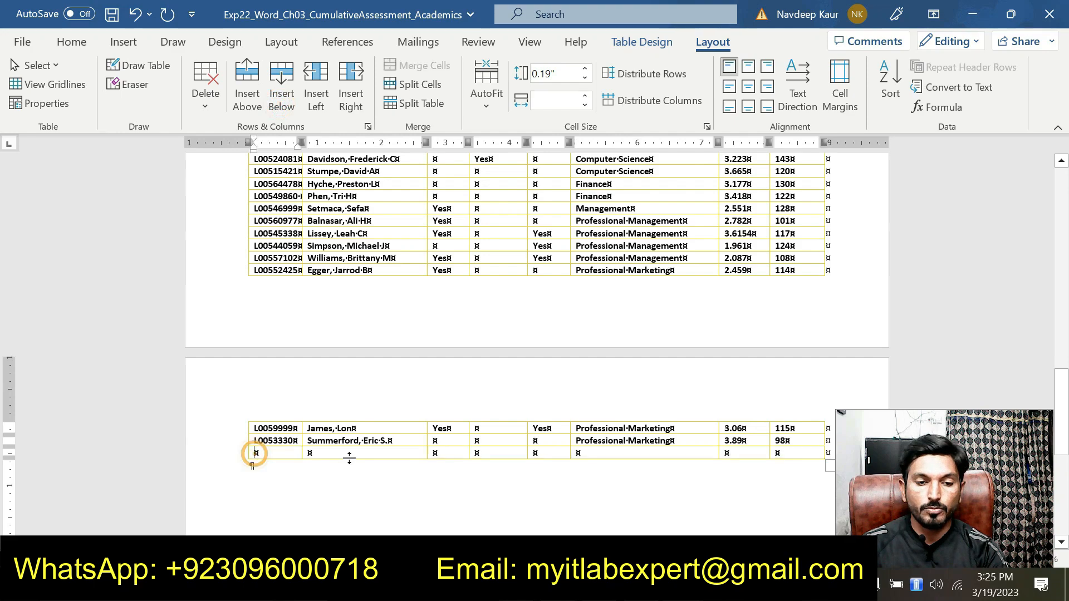
key("Tab")
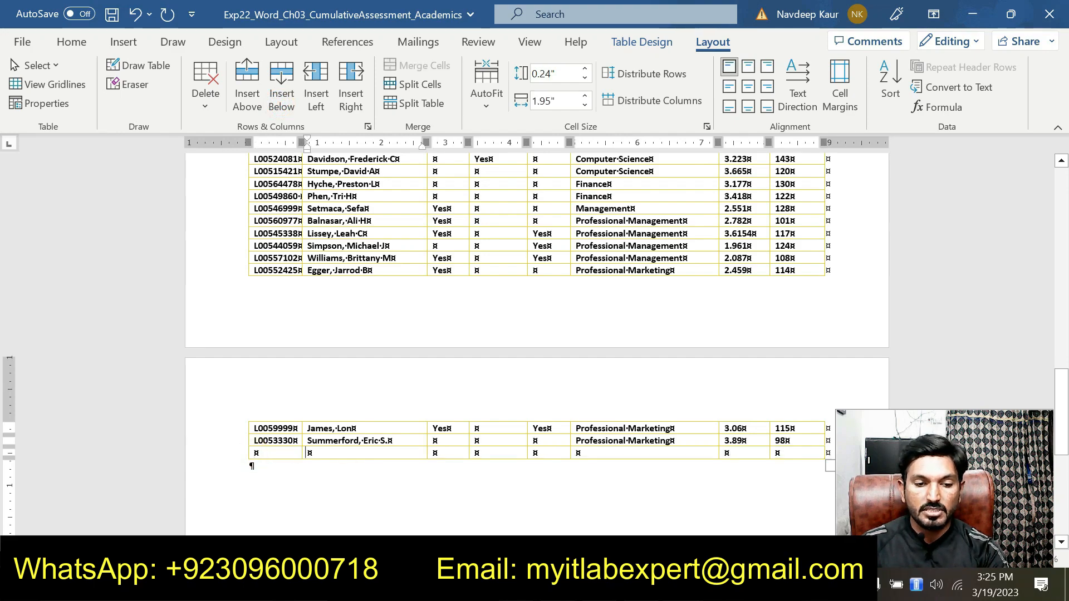
key("Tab")
key("Tab")
key("Tab")
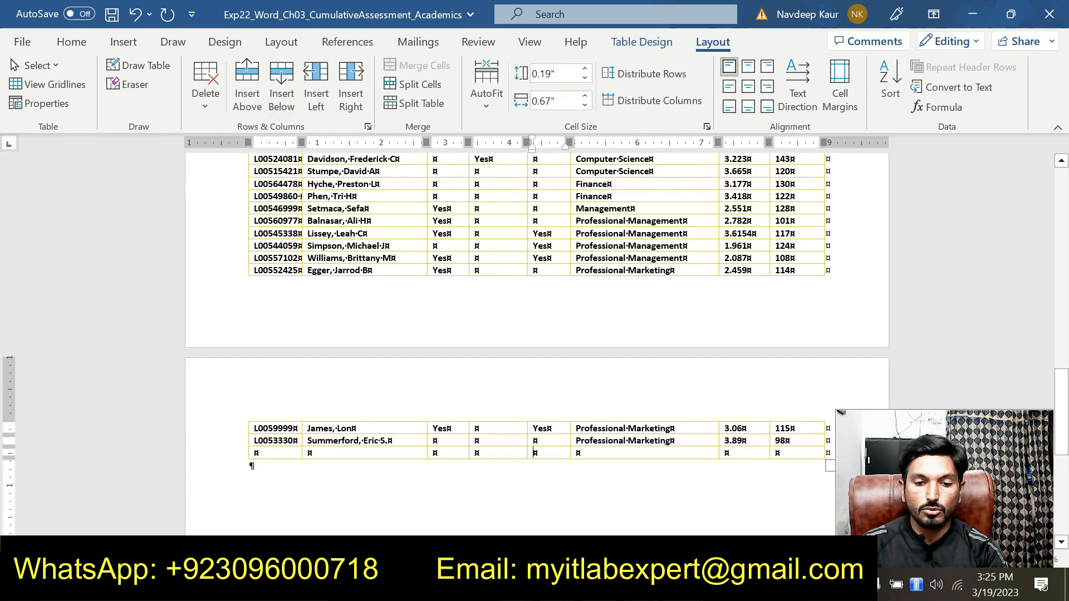
scroll(537, 345, "up", 10)
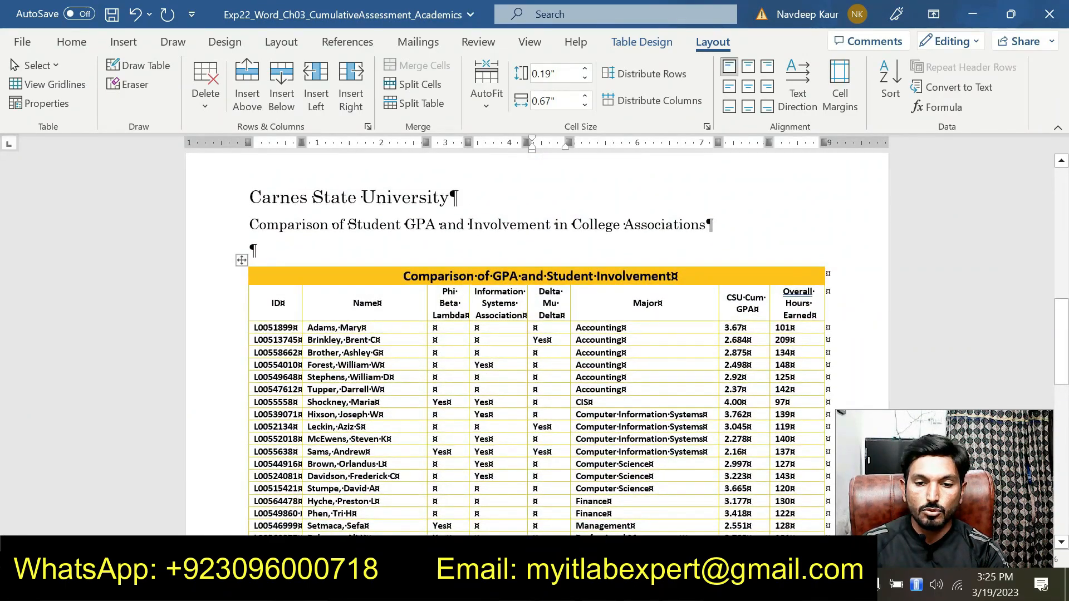
scroll(752, 321, "down", 5)
scroll(718, 386, "down", 5)
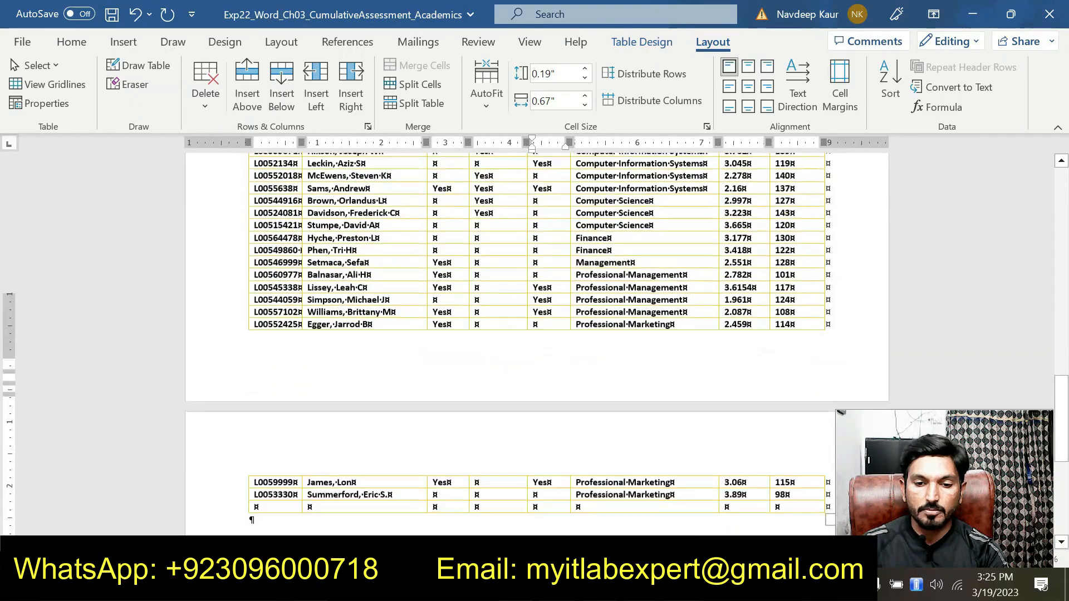
key("Tab")
key("Tab")
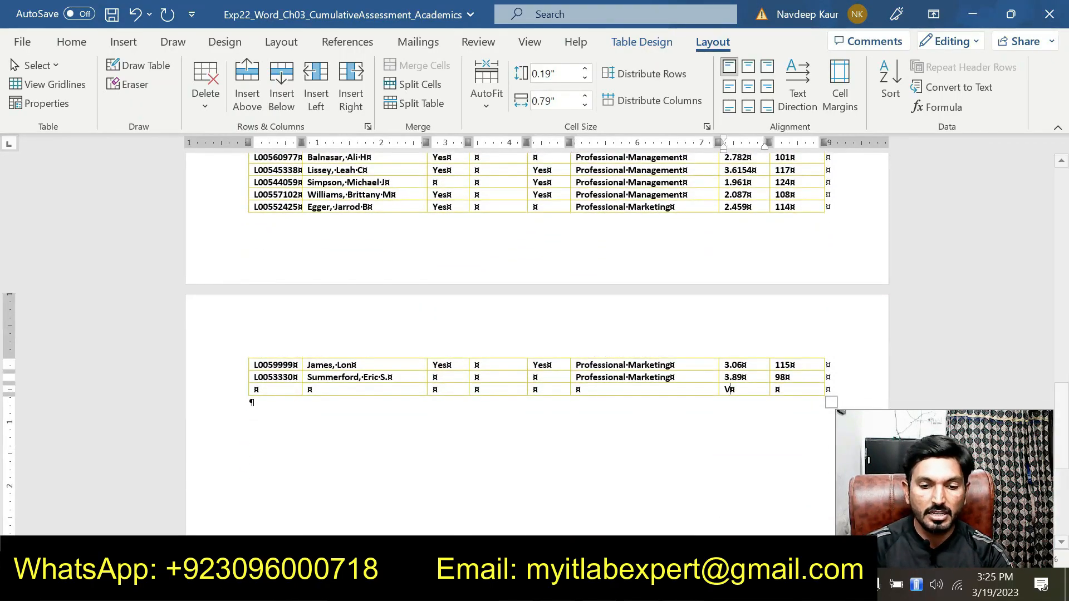
type("AVERAGE")
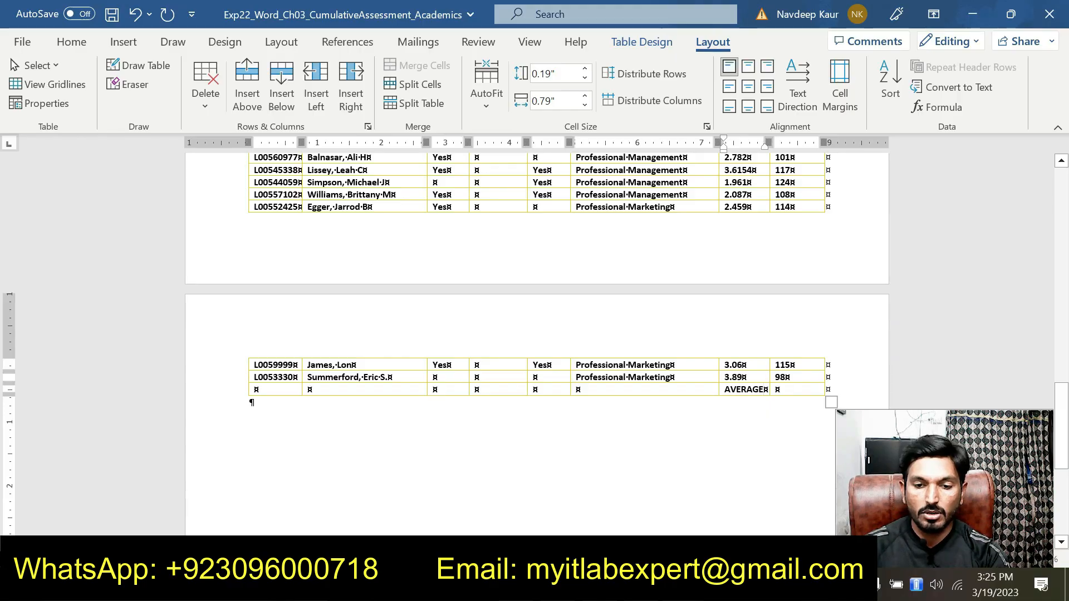
- Insert the formula =AVERAGE(ABOVE) in the Overall Hours Earned cell of the new last row
left_click(776, 389)
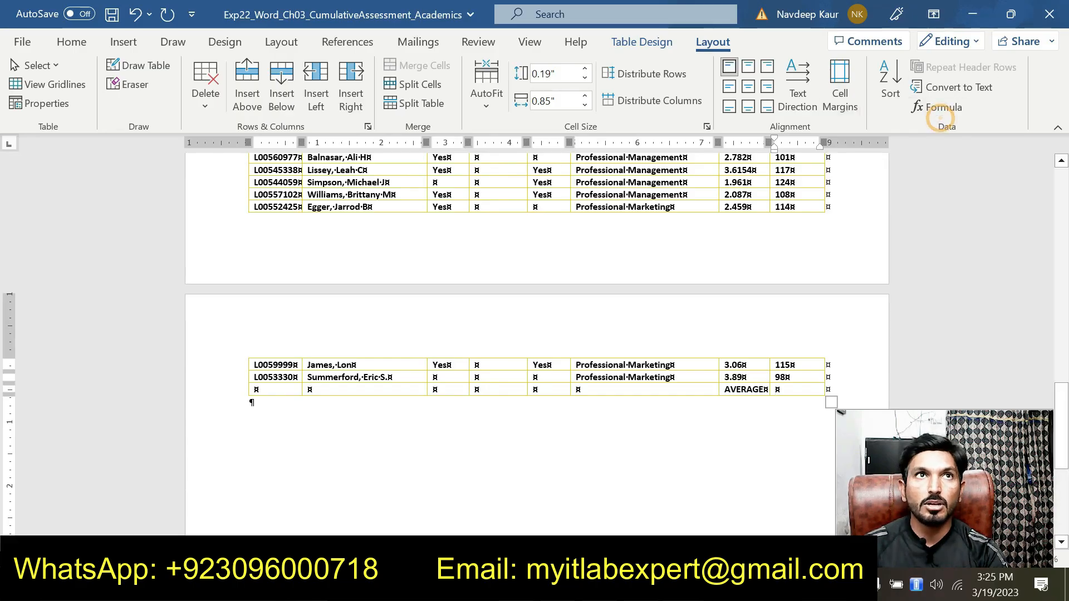
left_click(941, 107)
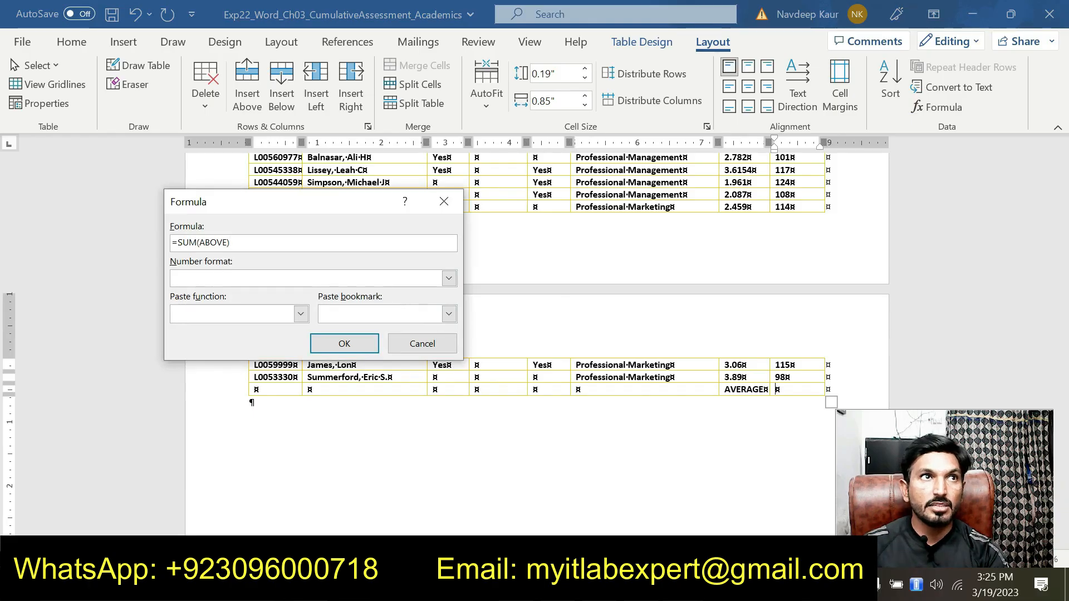
left_click(190, 242)
key("BackSpace")
key("BackSpace")
key("BackSpace")
type("AVERAGE")
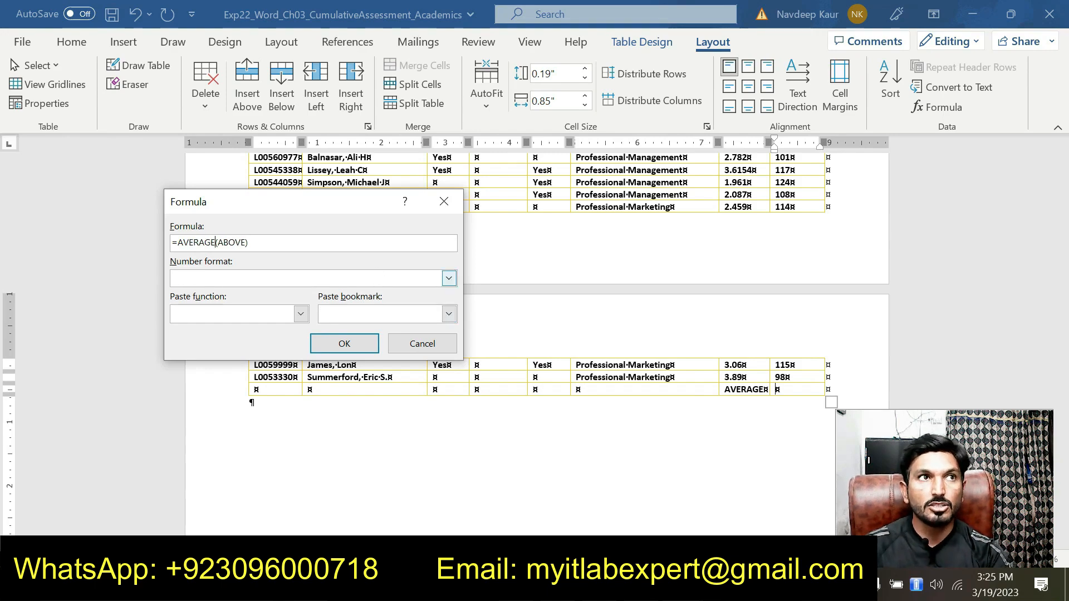
left_click(354, 347)
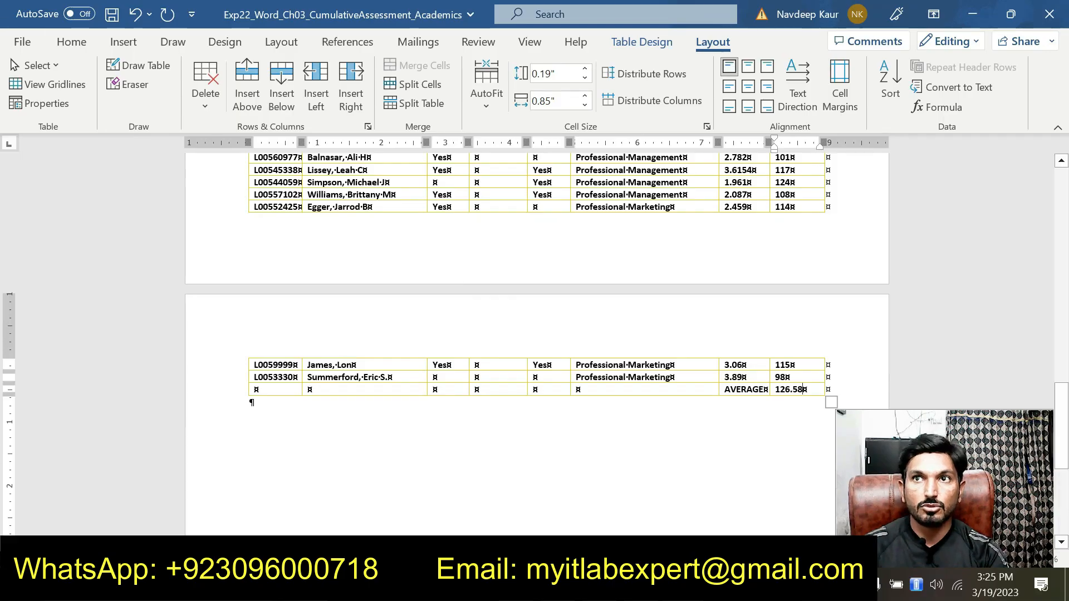
- In the Instructions document, remove the green highlight from step 9 and highlight step 10 in bright green
mouse_move(680, 588)
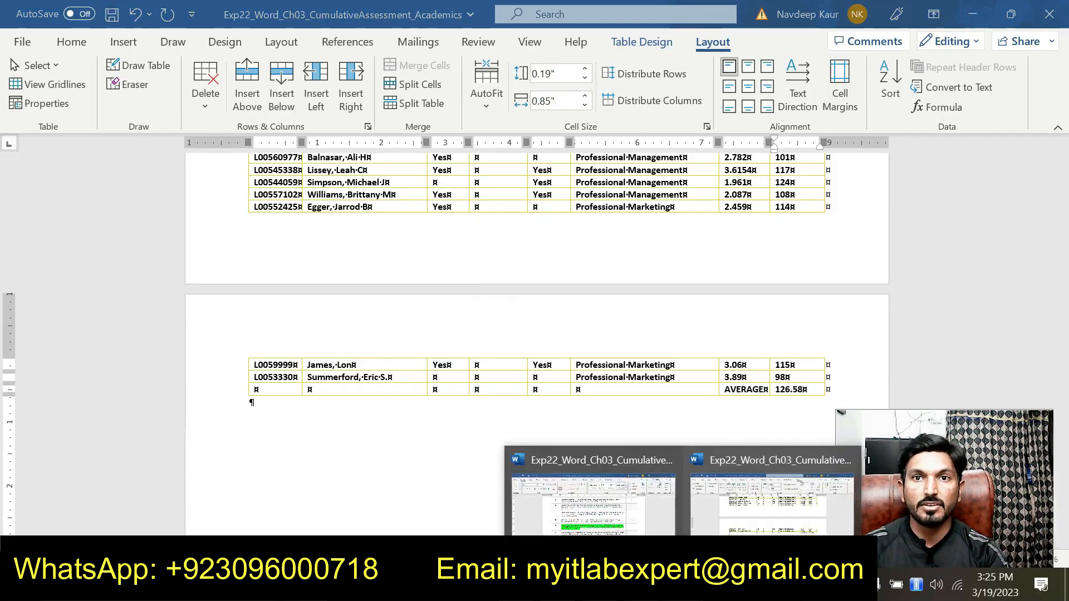
left_click(631, 526)
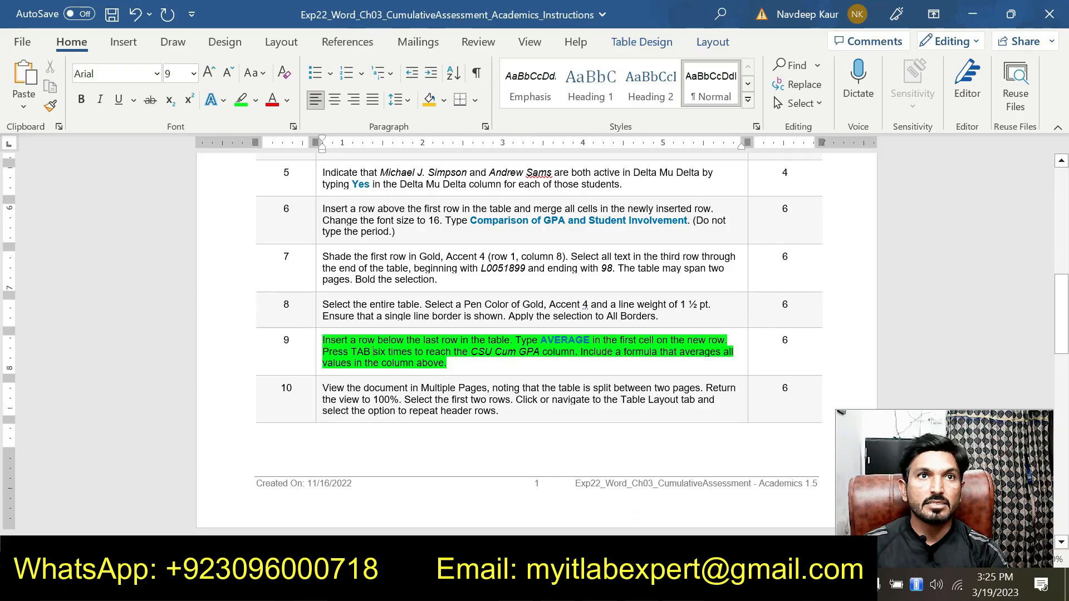
left_click_drag(472, 368, 325, 340)
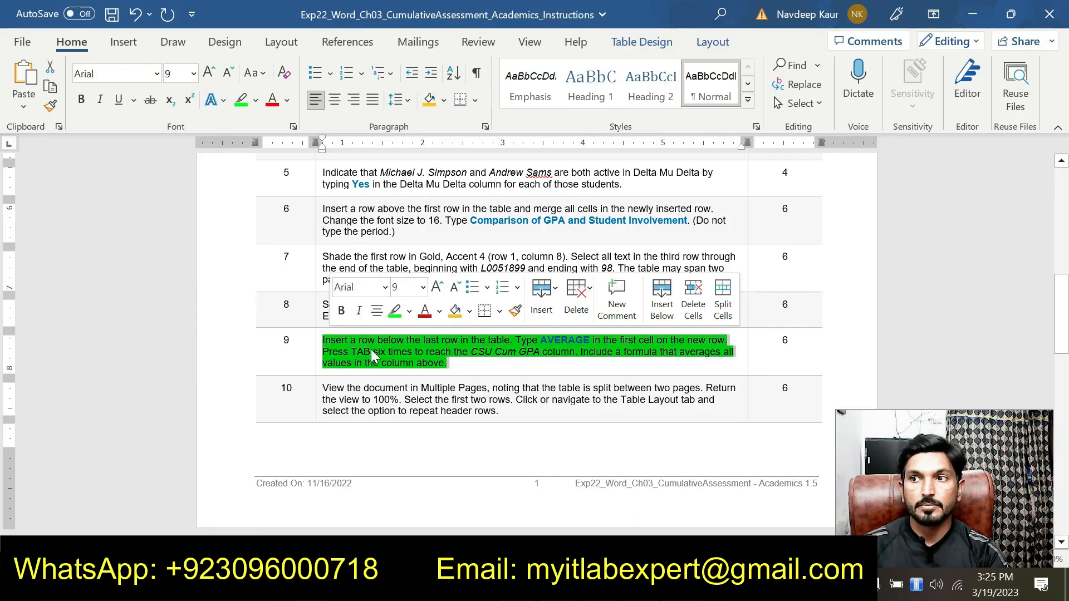
left_click(395, 311)
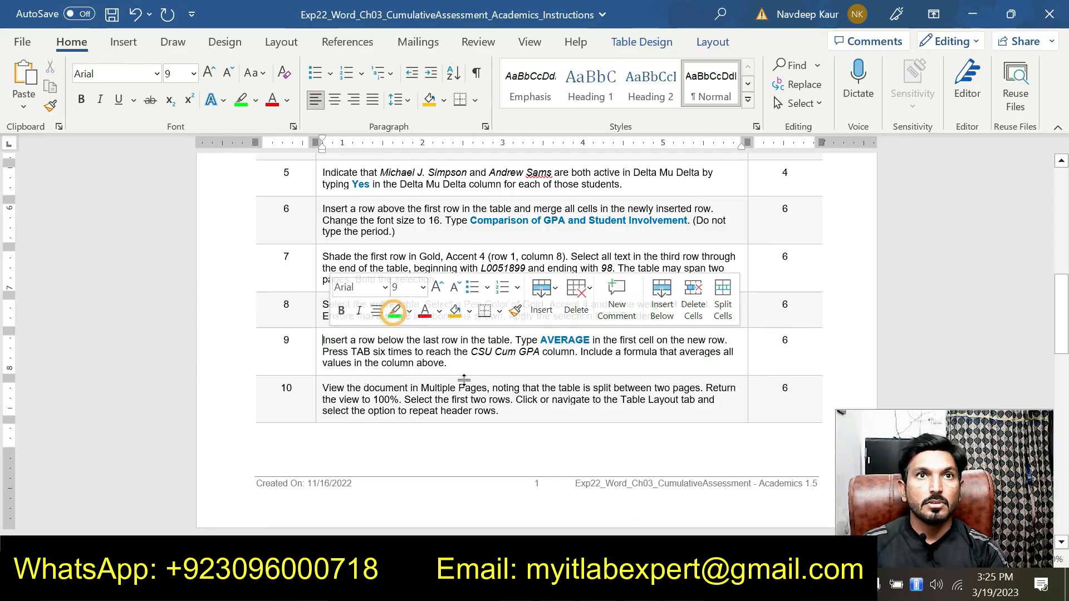
scroll(393, 312, "down", 1)
mouse_move(323, 360)
left_mouse_down()
mouse_move(527, 373)
mouse_move(323, 349)
left_mouse_up()
left_click(393, 322)
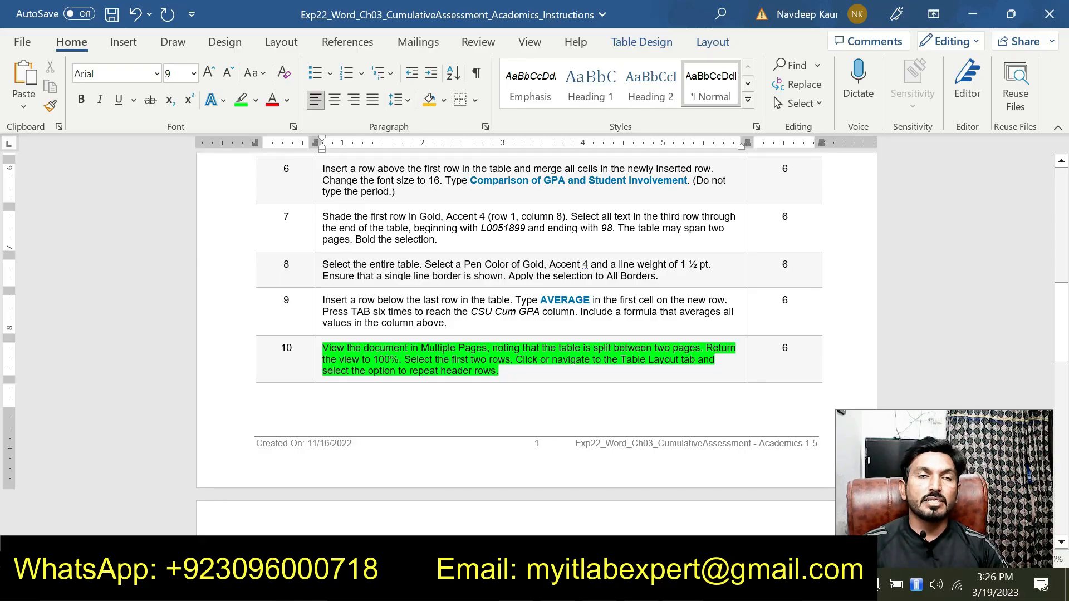
- Switch to the Academics document, view it in Multiple Pages to examine the table's page split, and return the zoom to 100%
mouse_move(639, 515)
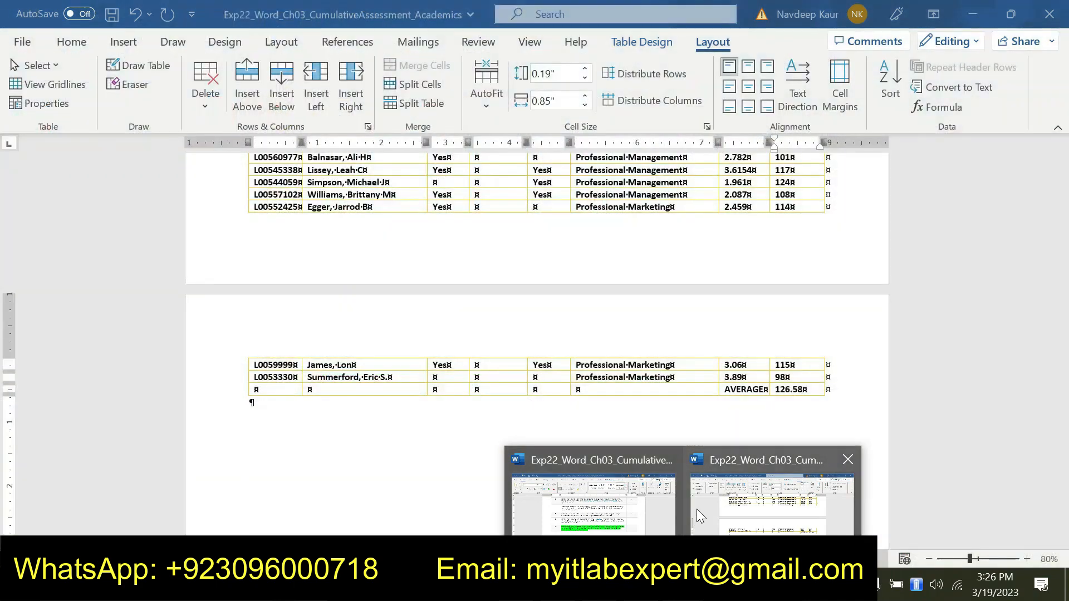
left_click(697, 509)
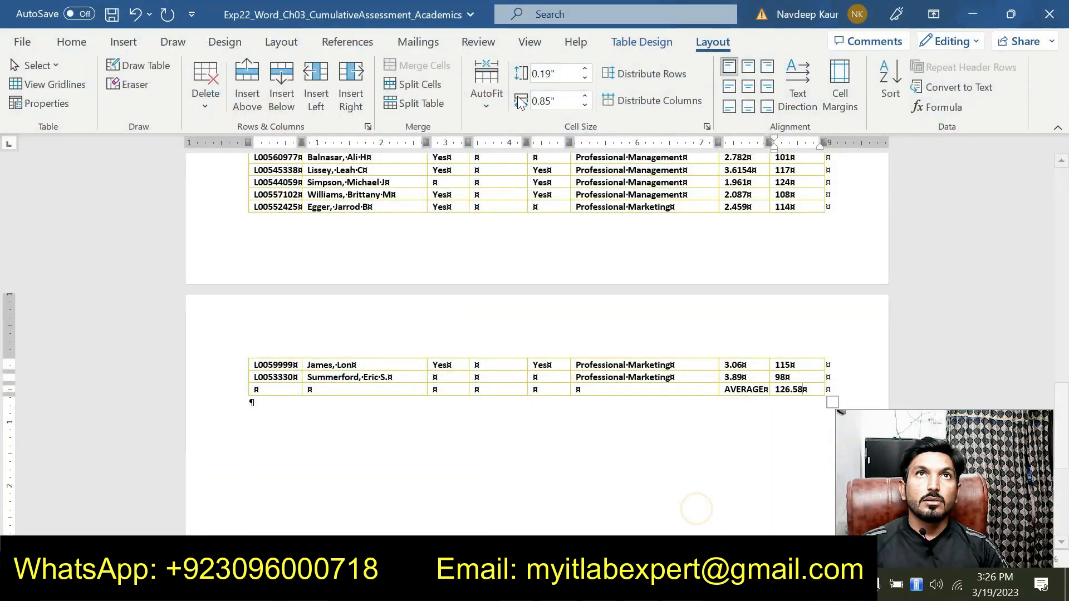
left_click(531, 45)
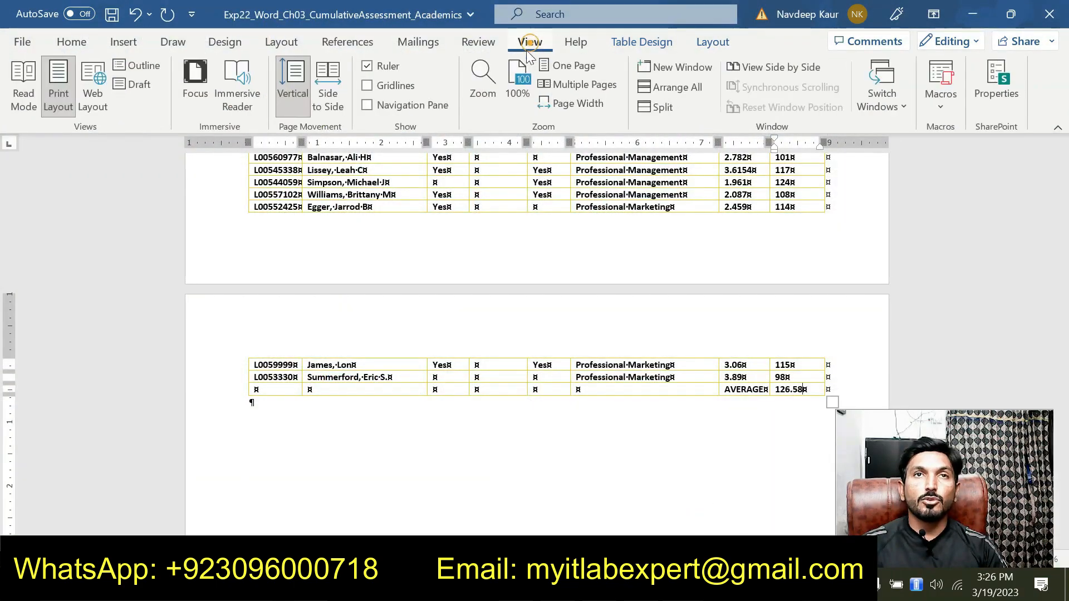
left_click(567, 86)
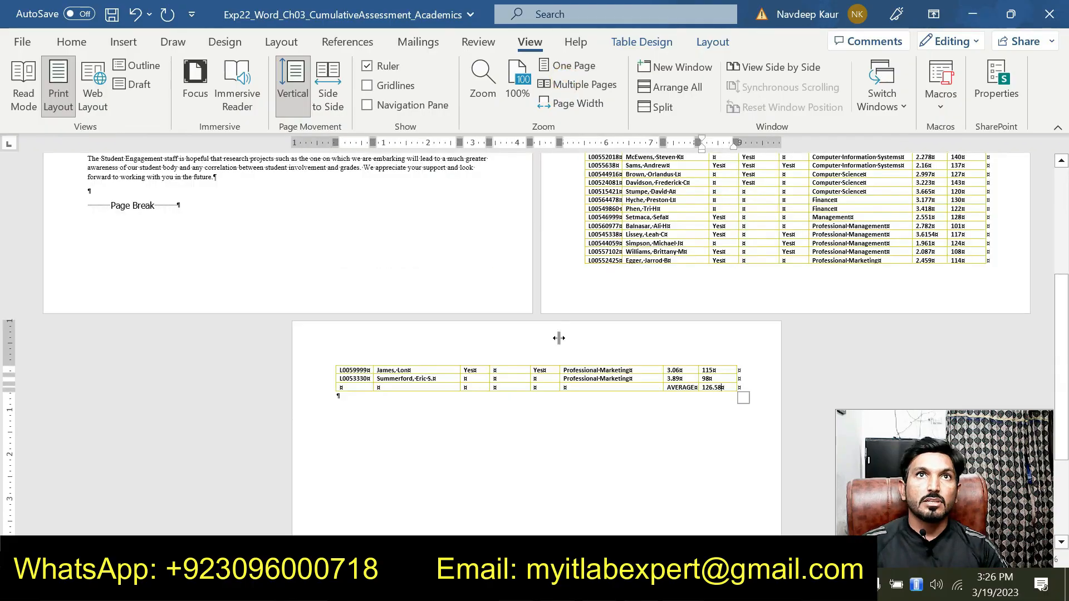
scroll(559, 340, "up", 3)
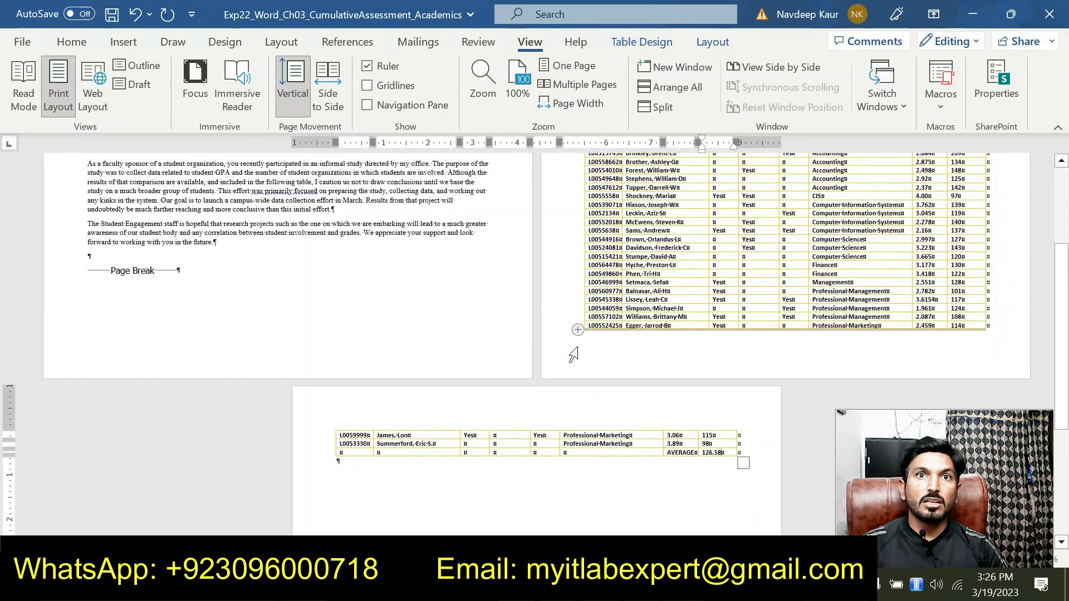
scroll(577, 348, "up", 1)
scroll(577, 348, "down", 1)
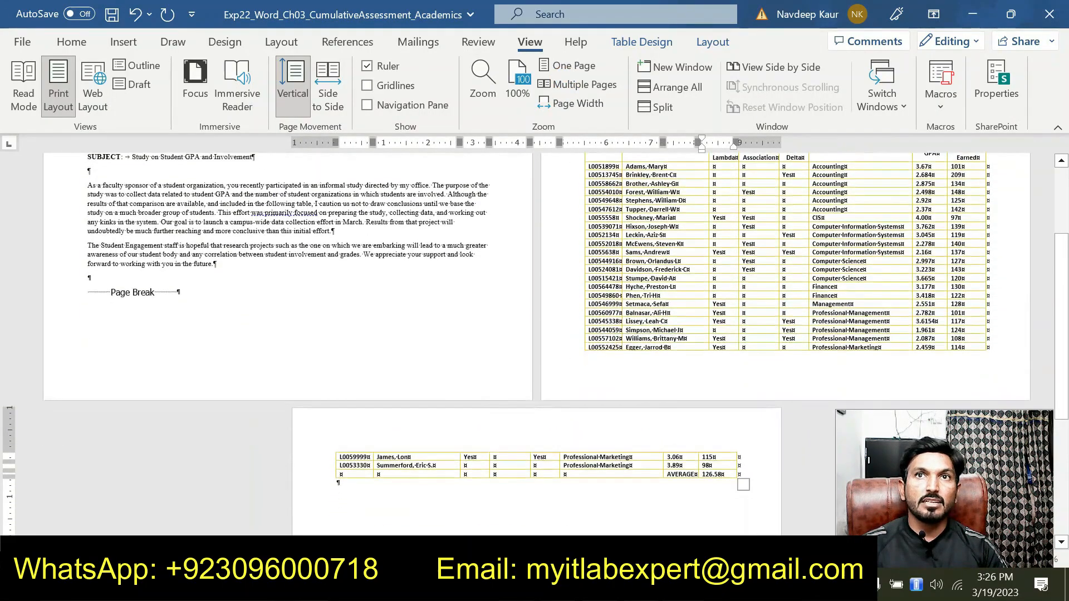
scroll(577, 348, "up", 1)
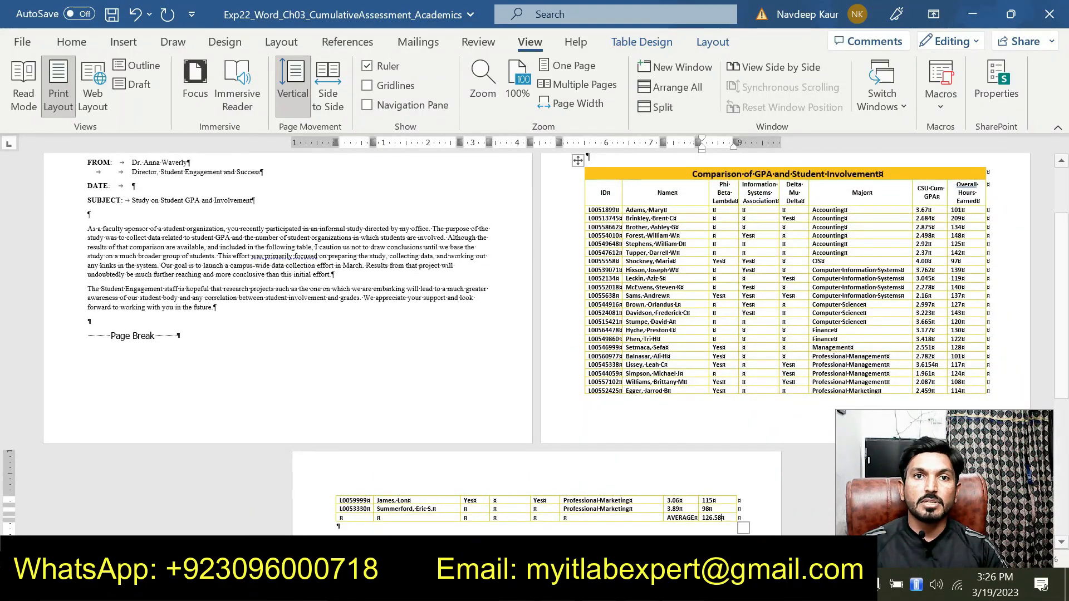
scroll(779, 278, "down", 1)
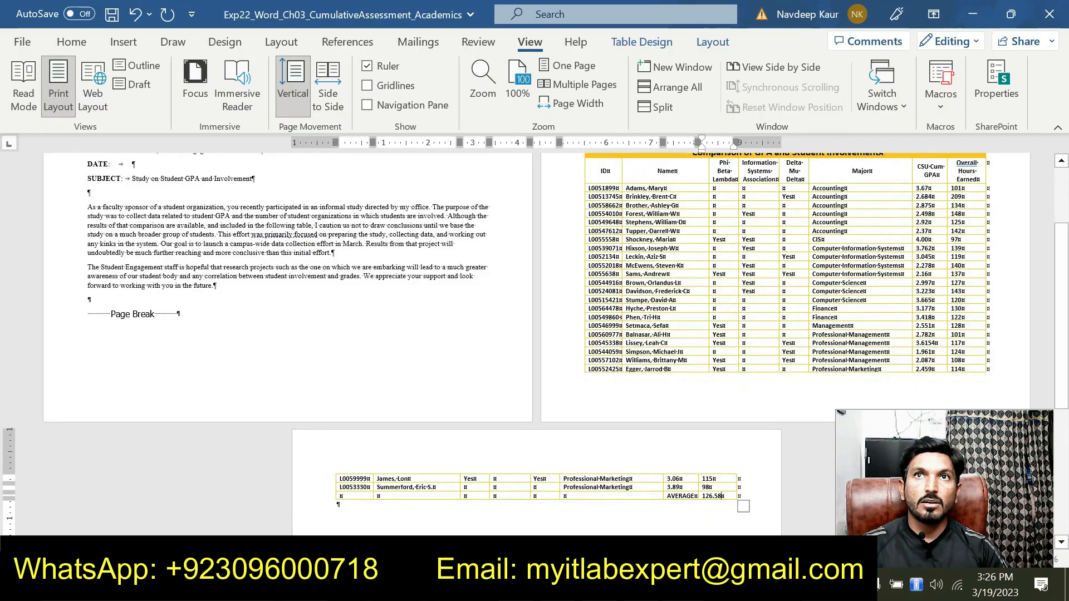
scroll(582, 388, "up", 2)
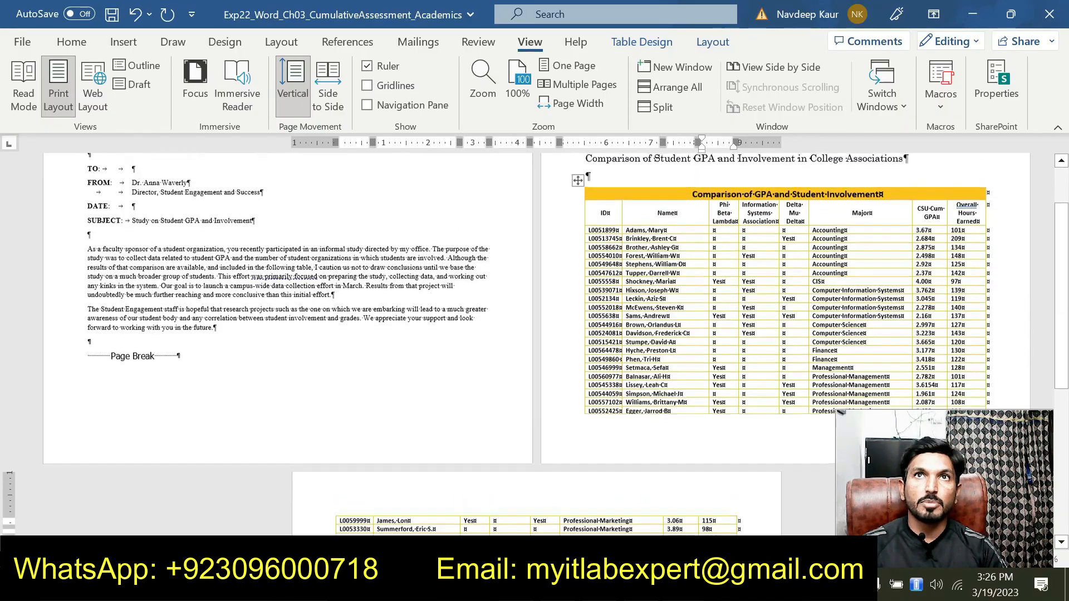
scroll(582, 388, "down", 3)
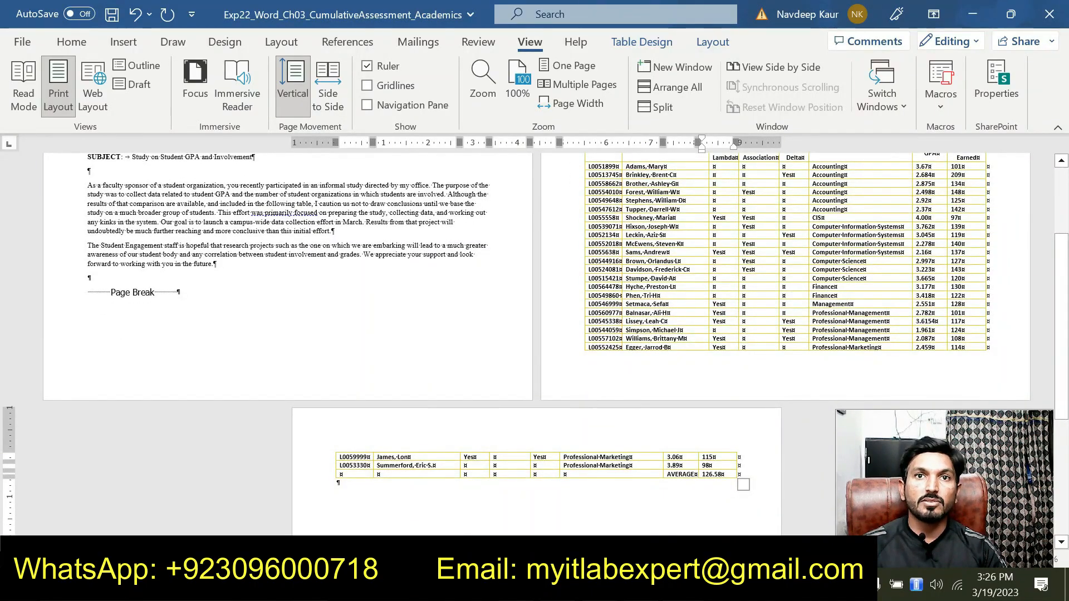
left_click(519, 70)
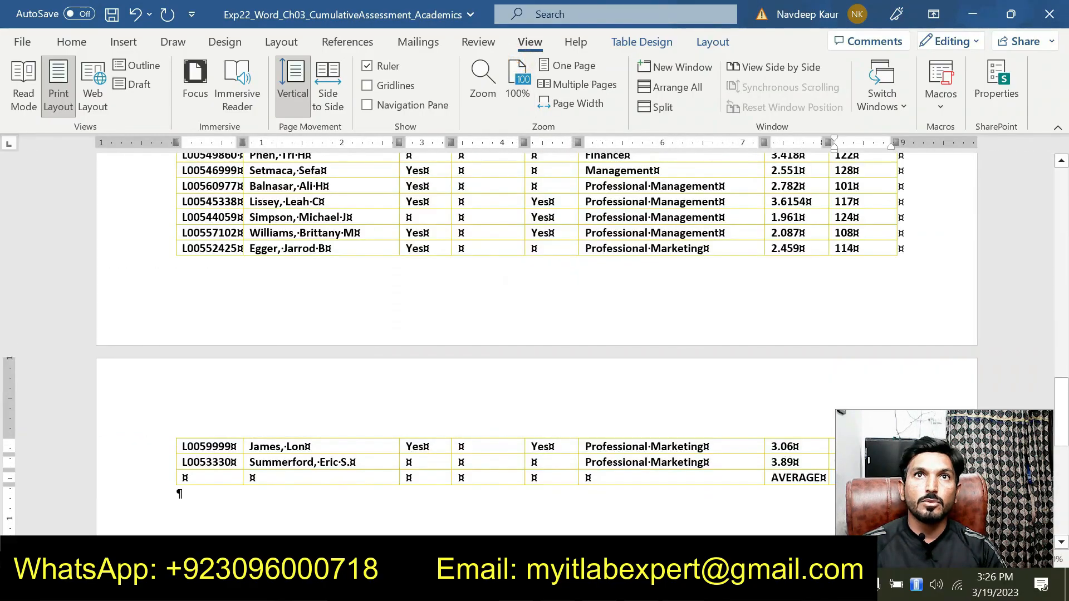
- Recheck step 10 in the Instructions document, and set the first two rows of the Academics table to repeat as header rows
left_click(682, 584)
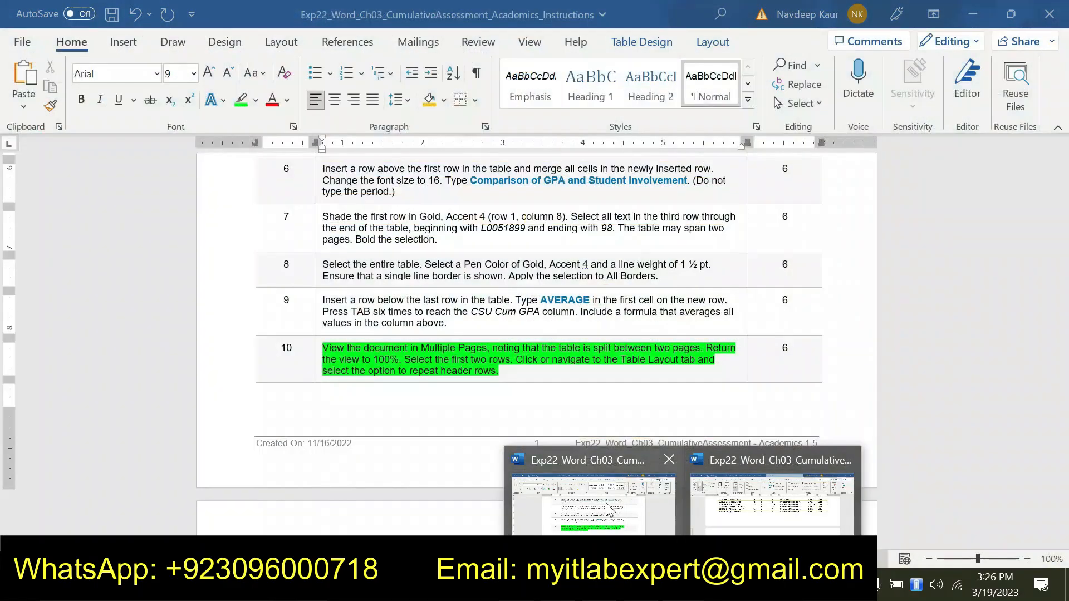
left_click(608, 508)
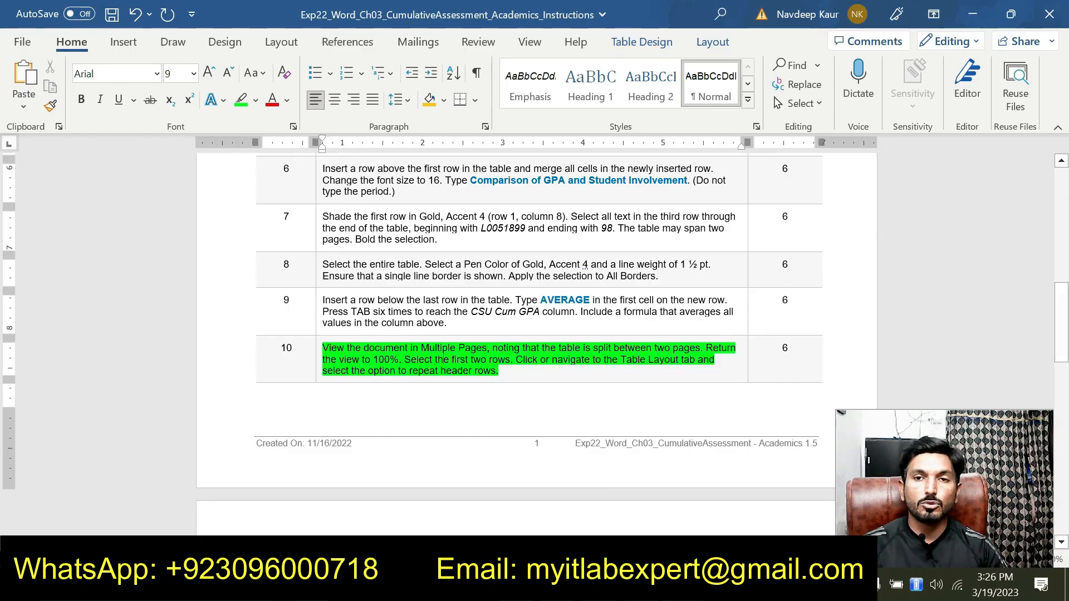
left_click(682, 584)
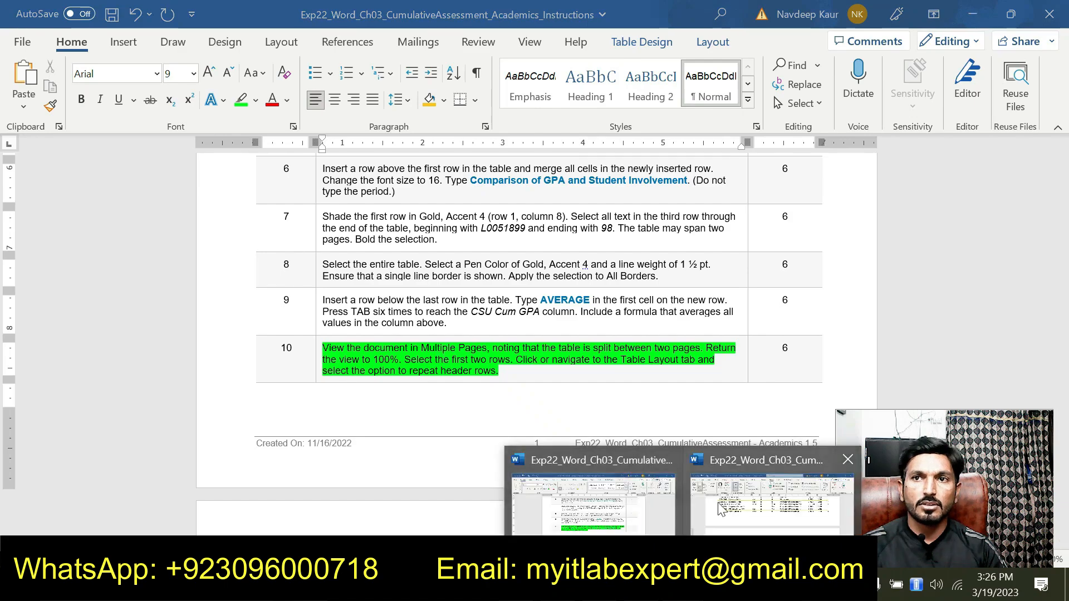
left_click(771, 501)
scroll(524, 371, "up", 10)
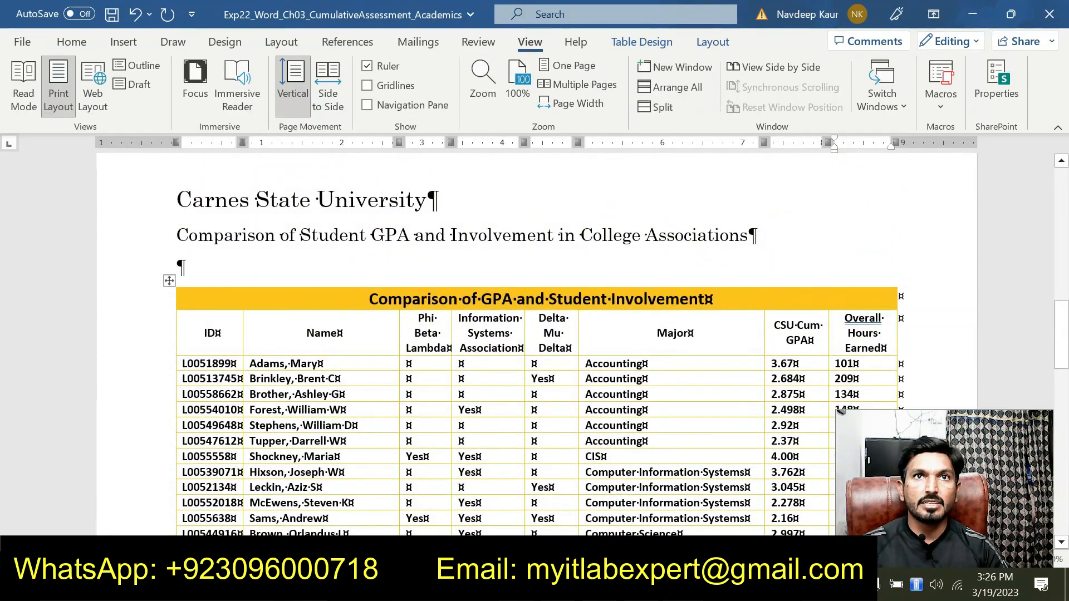
mouse_move(668, 332)
left_mouse_down()
mouse_move(879, 334)
mouse_move(426, 333)
mouse_move(334, 301)
left_mouse_up()
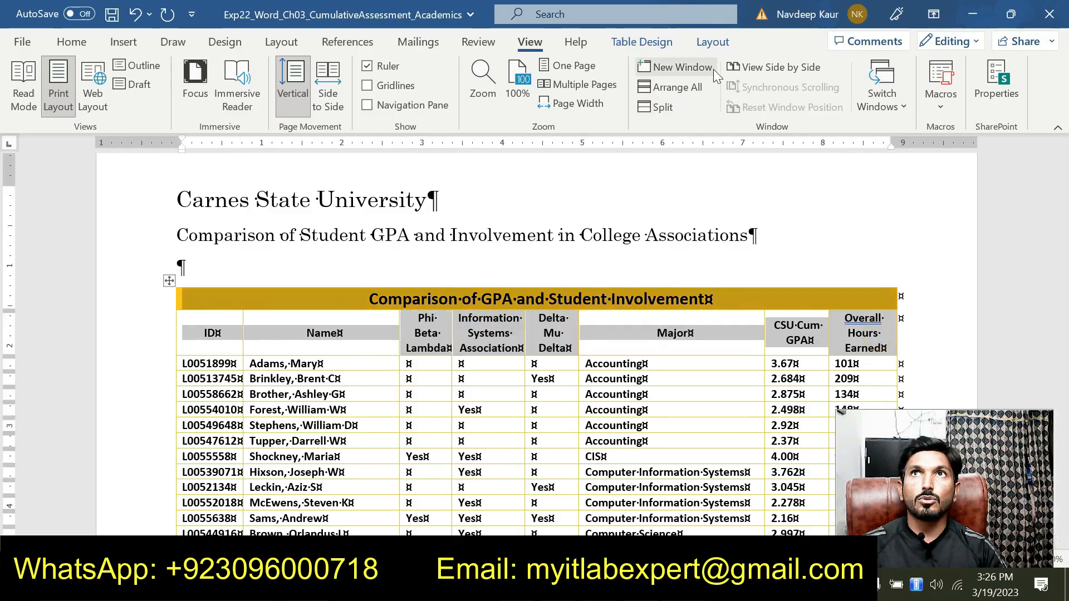
left_click(710, 40)
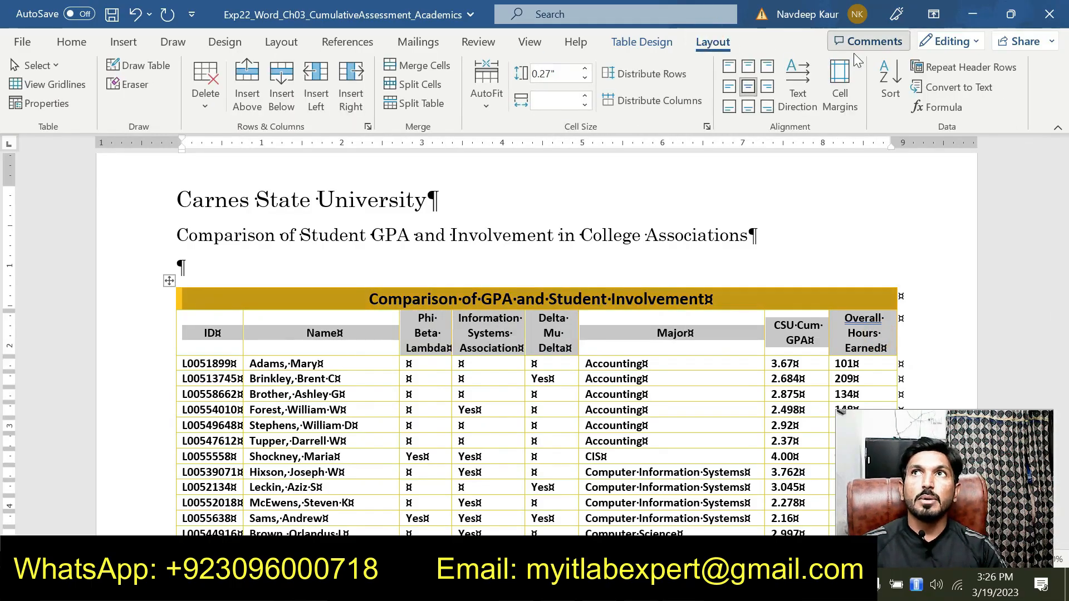
left_click(947, 76)
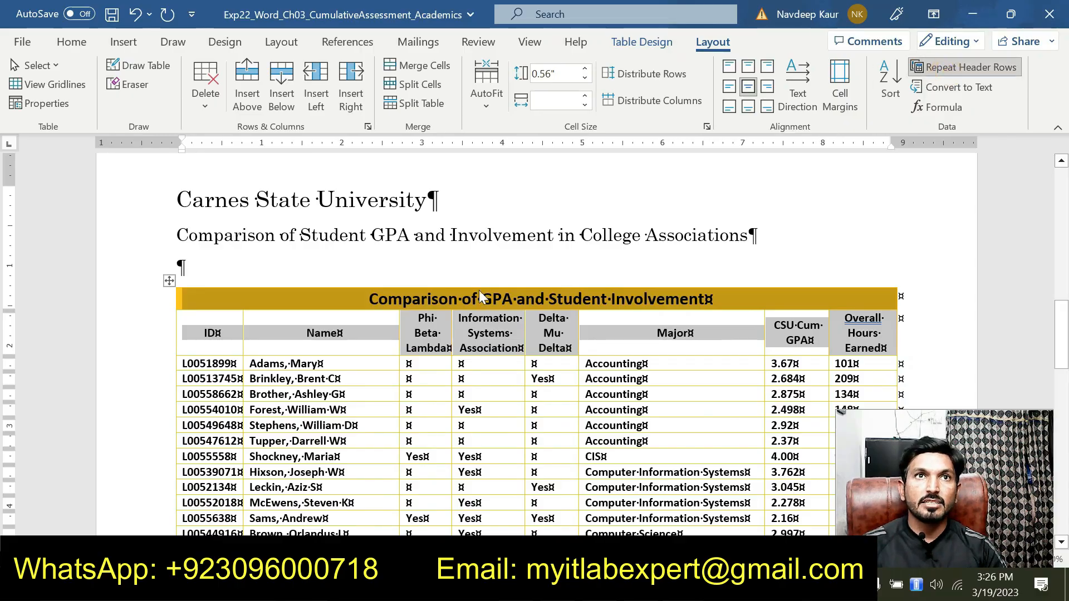
scroll(498, 308, "down", 12)
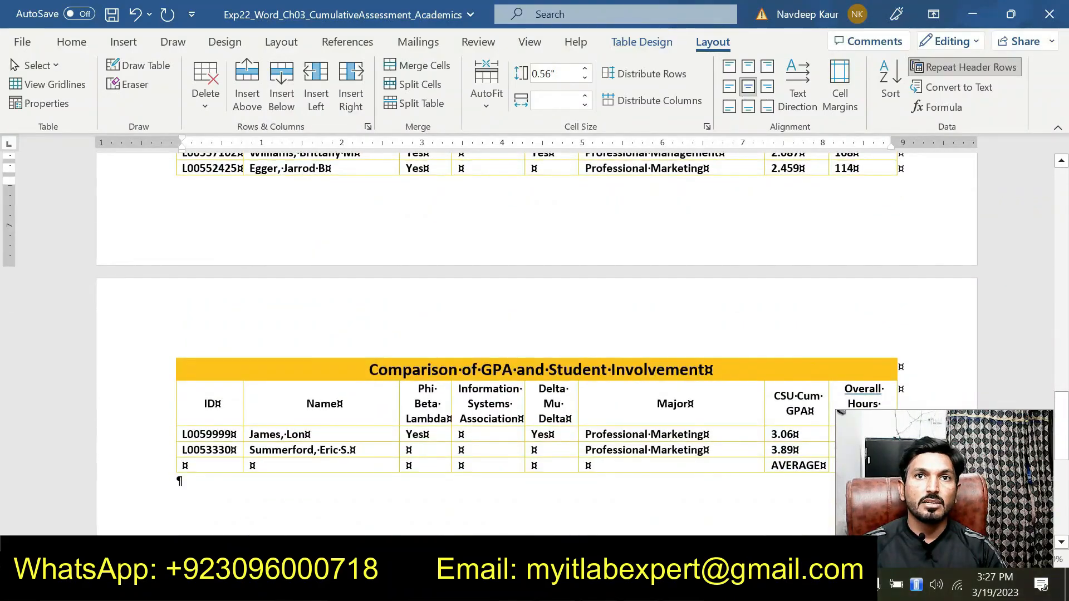
scroll(490, 396, "up", 3)
scroll(490, 396, "down", 3)
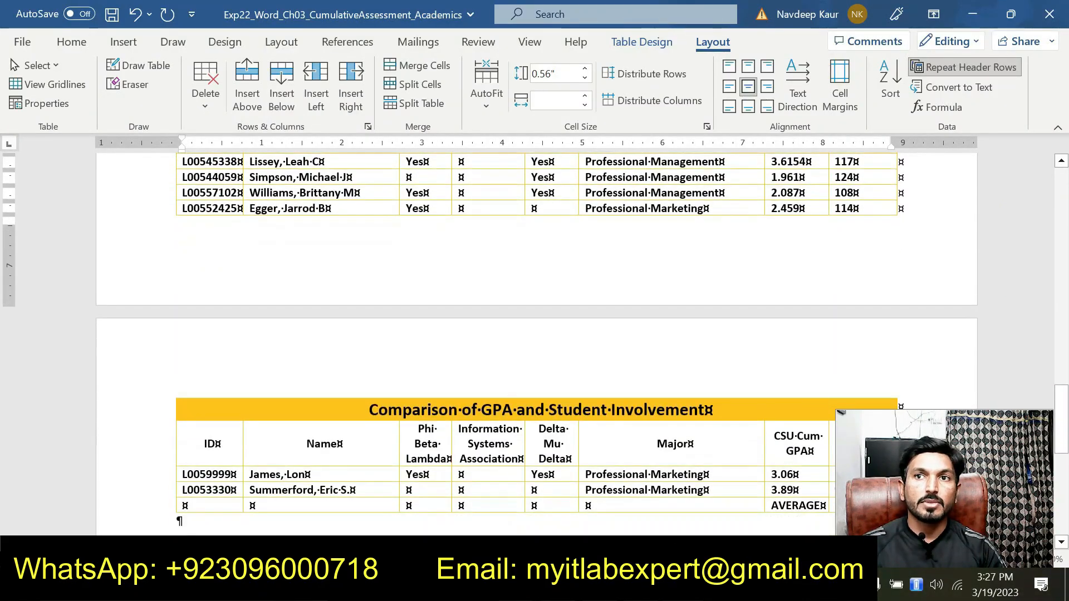
scroll(490, 396, "up", 7)
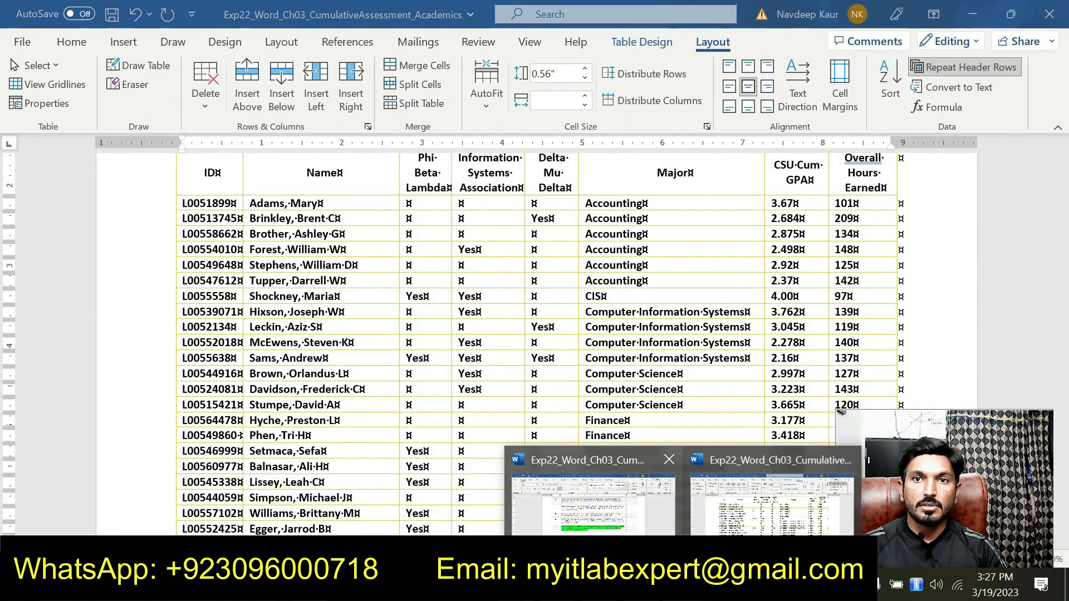
- In the Instructions document, remove the green highlight from step 10 and highlight step 11, including its record line, in bright green
left_click(640, 489)
left_click_drag(510, 371, 324, 348)
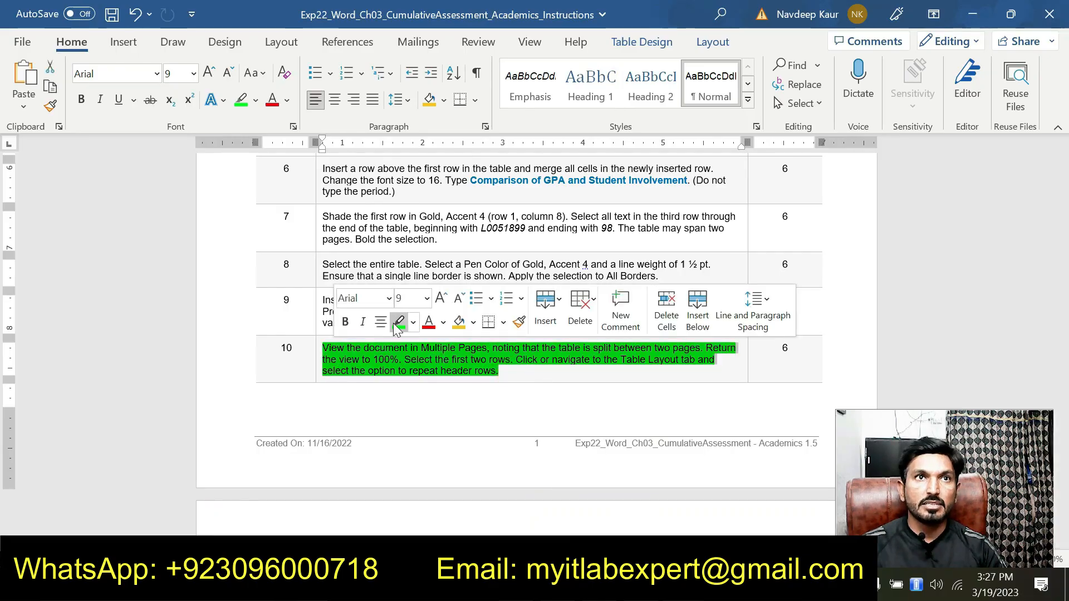
left_click(396, 322)
scroll(396, 321, "down", 10)
scroll(449, 375, "down", 10)
scroll(449, 374, "up", 12)
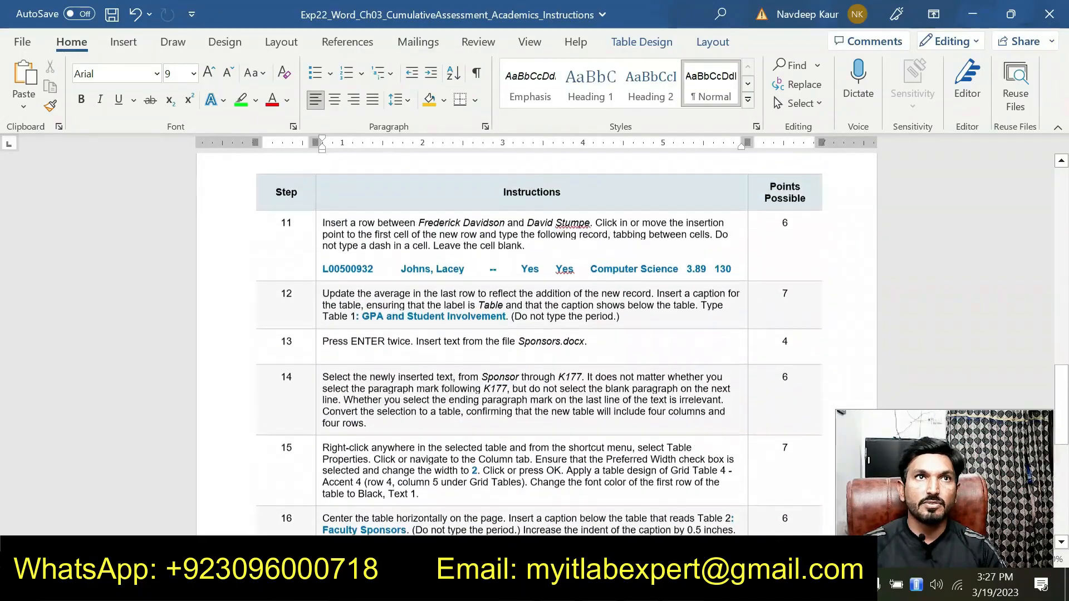
scroll(770, 370, "up", 1)
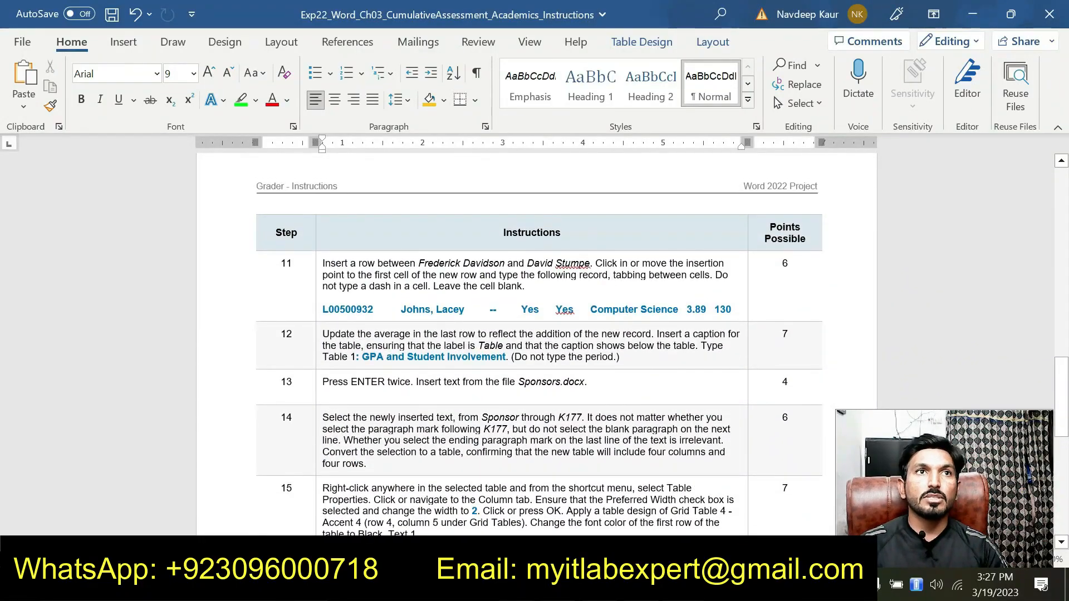
left_click_drag(323, 264, 731, 310)
left_click(717, 285)
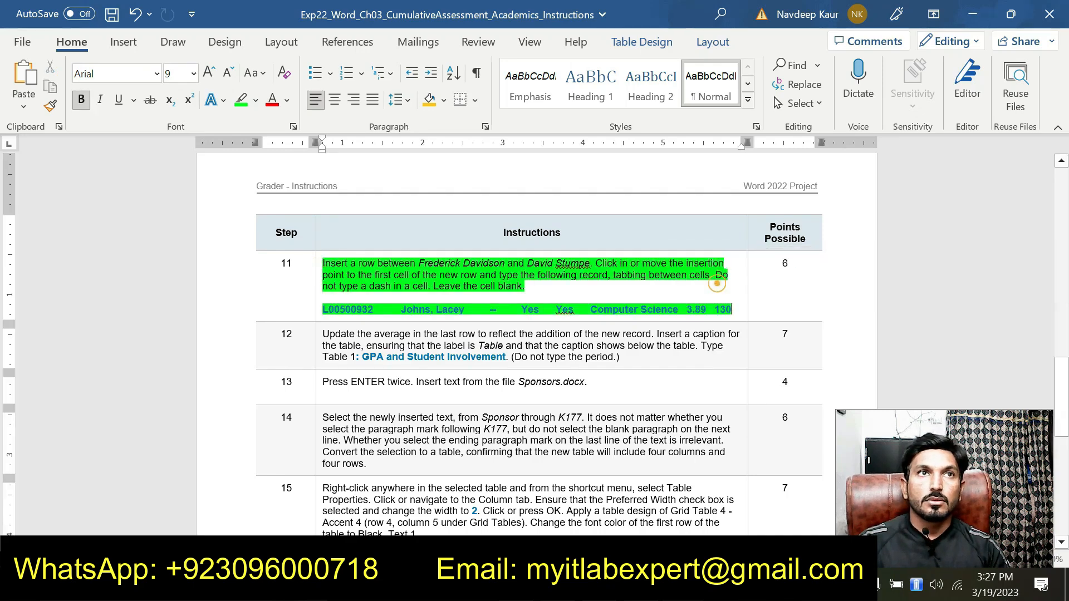
left_click(393, 290)
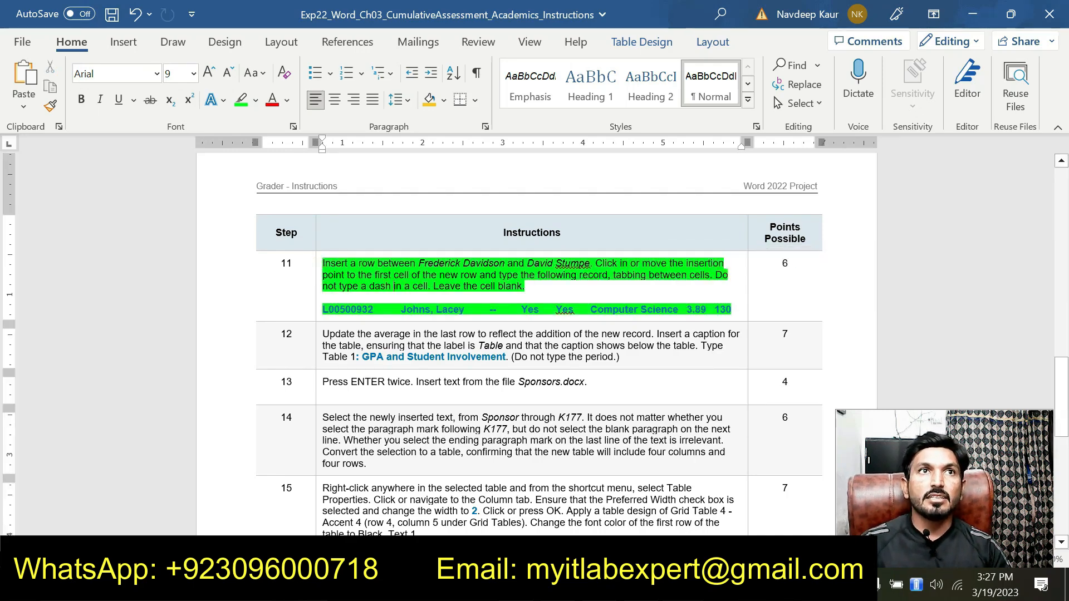
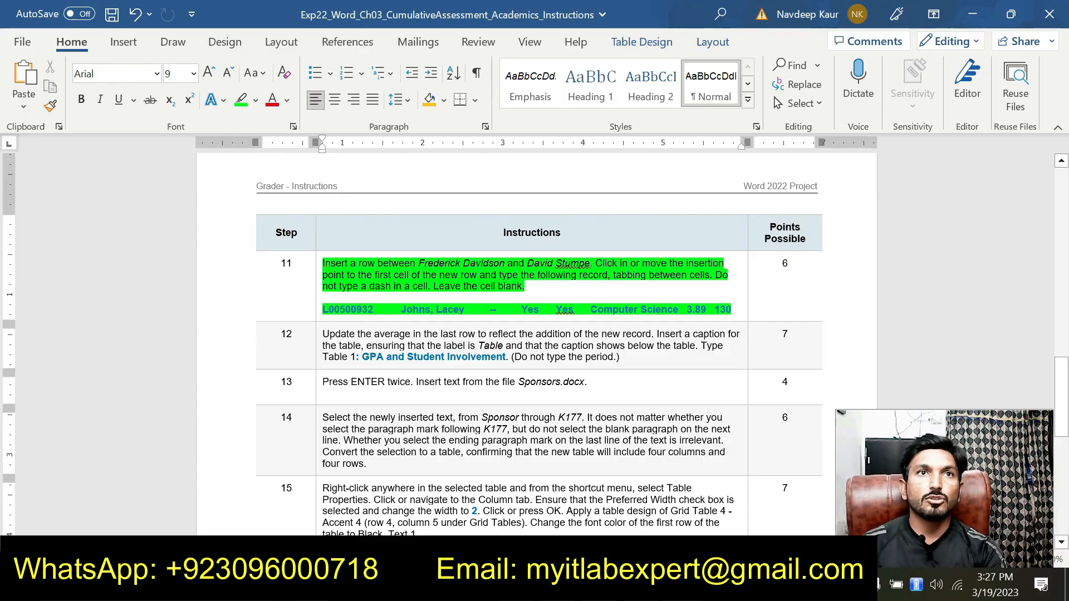
- Switch back to the Academics document showing the student table
mouse_move(683, 589)
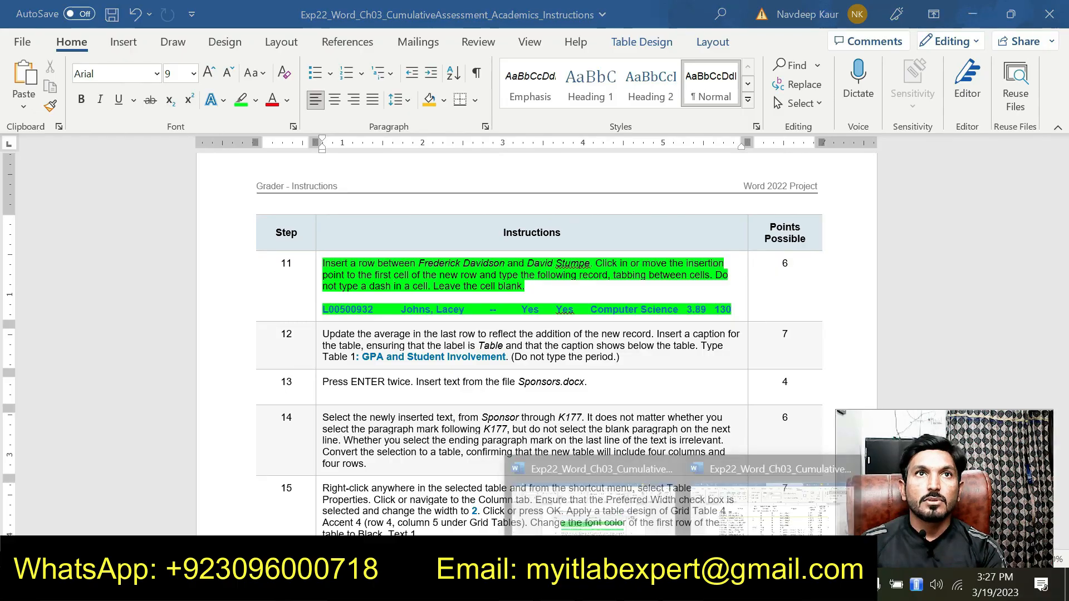
left_click(771, 504)
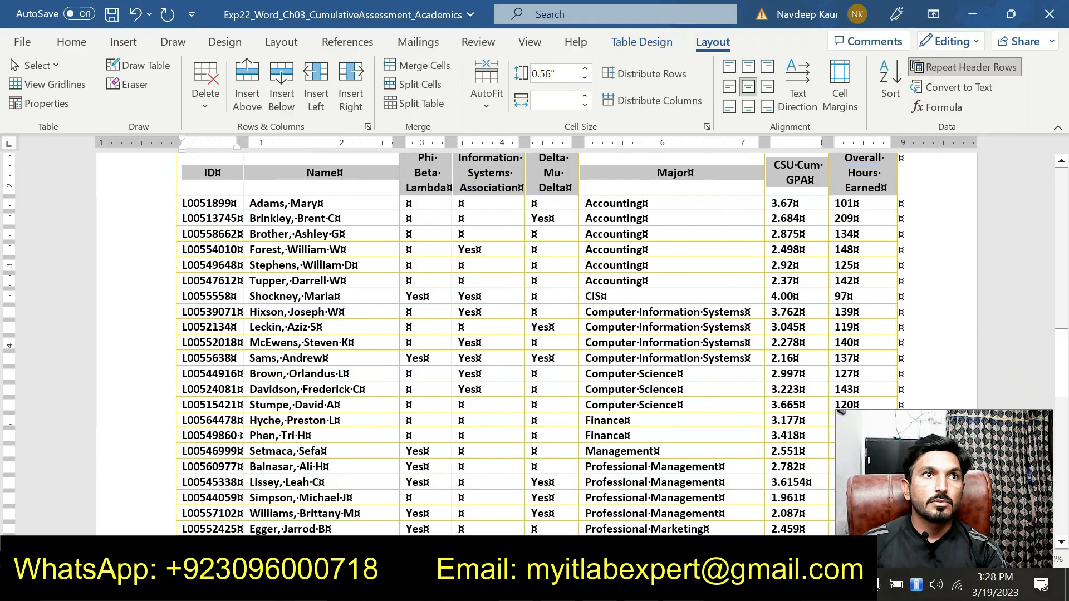
- Insert an empty table row between the Computer Science records with GPAs 3.223 and 3.665
left_click(298, 389)
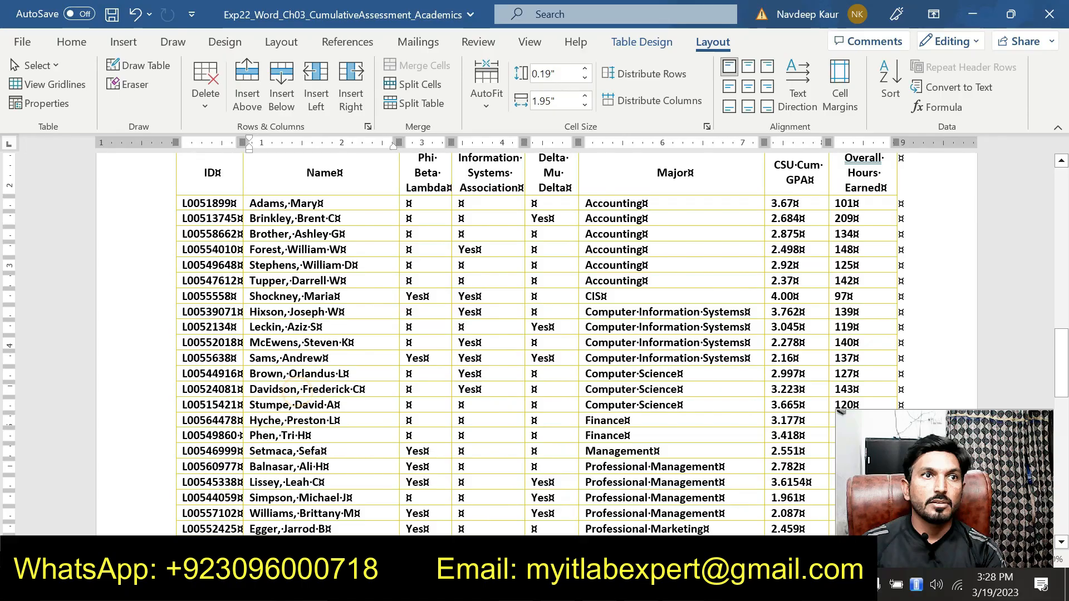
mouse_move(683, 589)
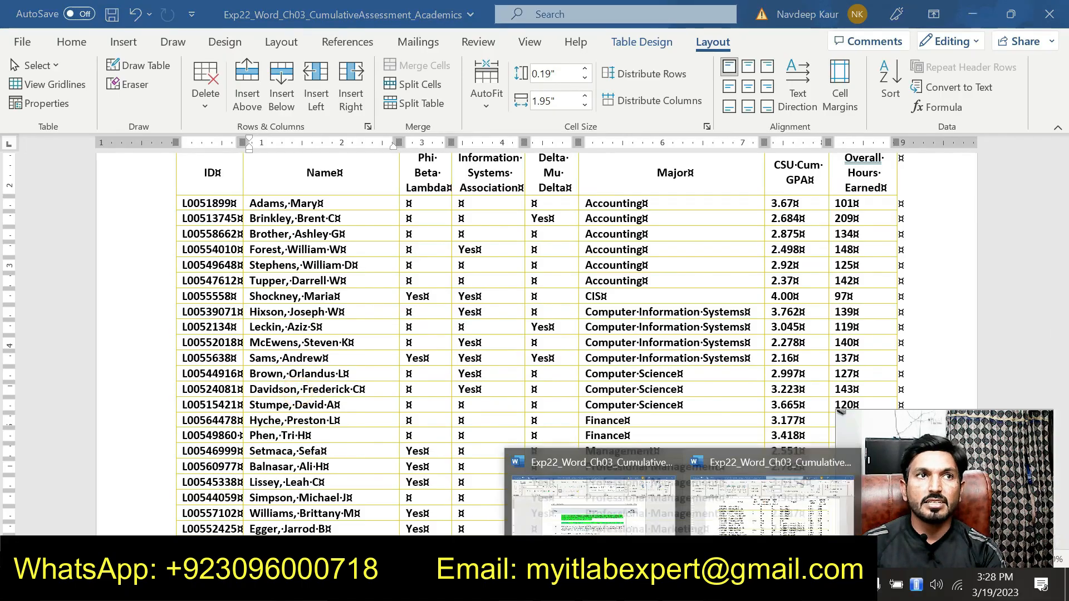
mouse_move(622, 525)
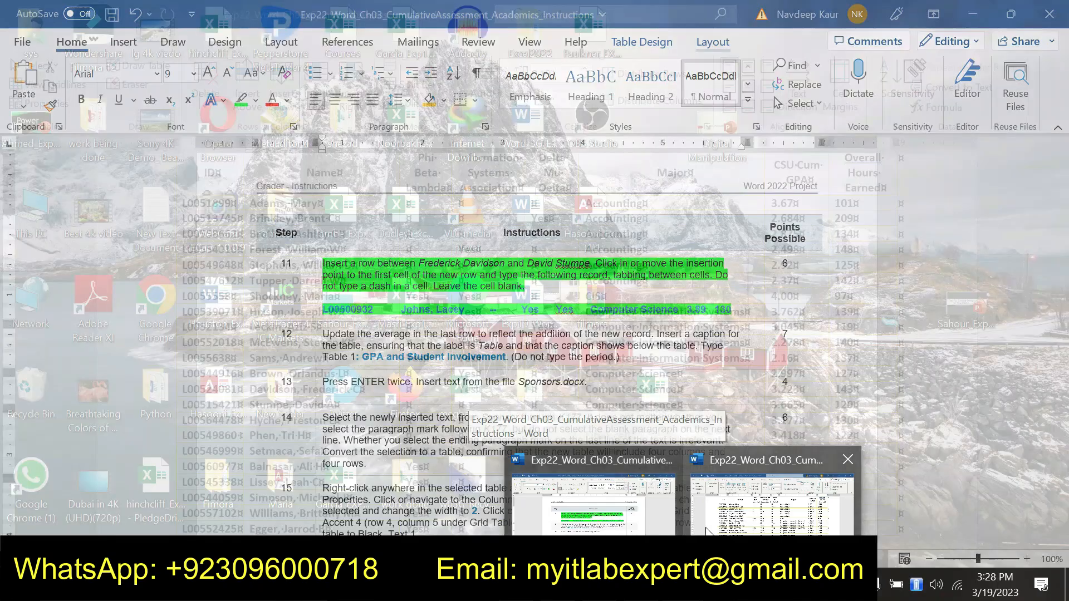
left_click(704, 524)
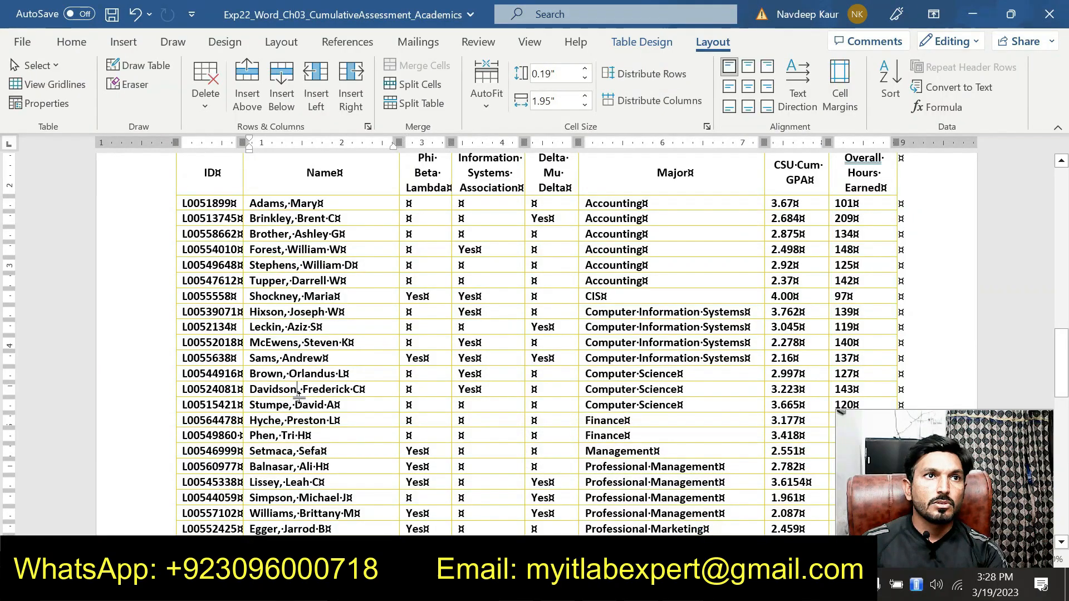
left_click(284, 402)
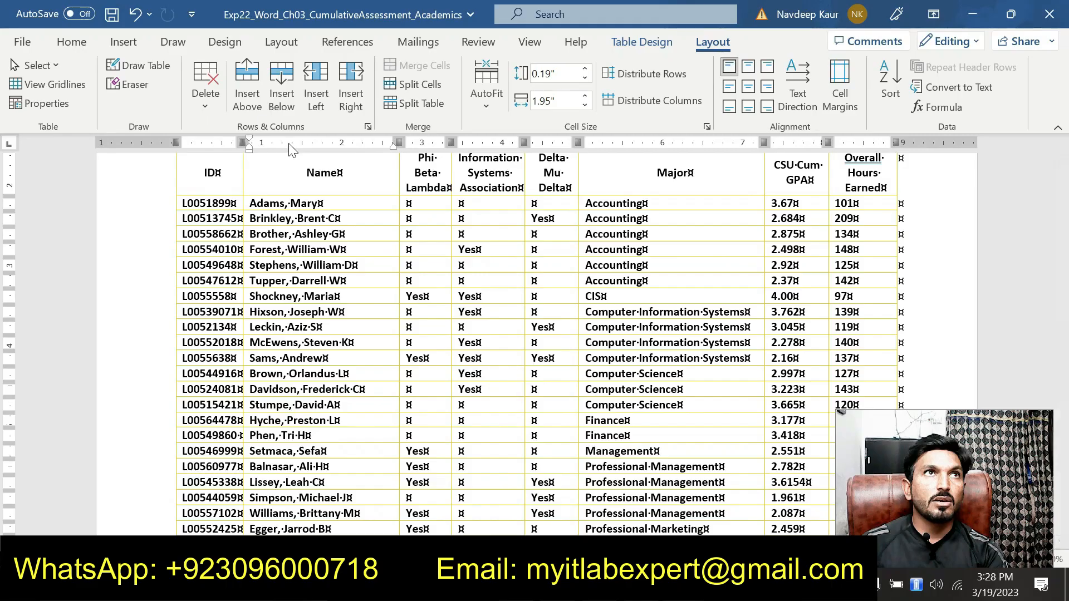
left_click(250, 100)
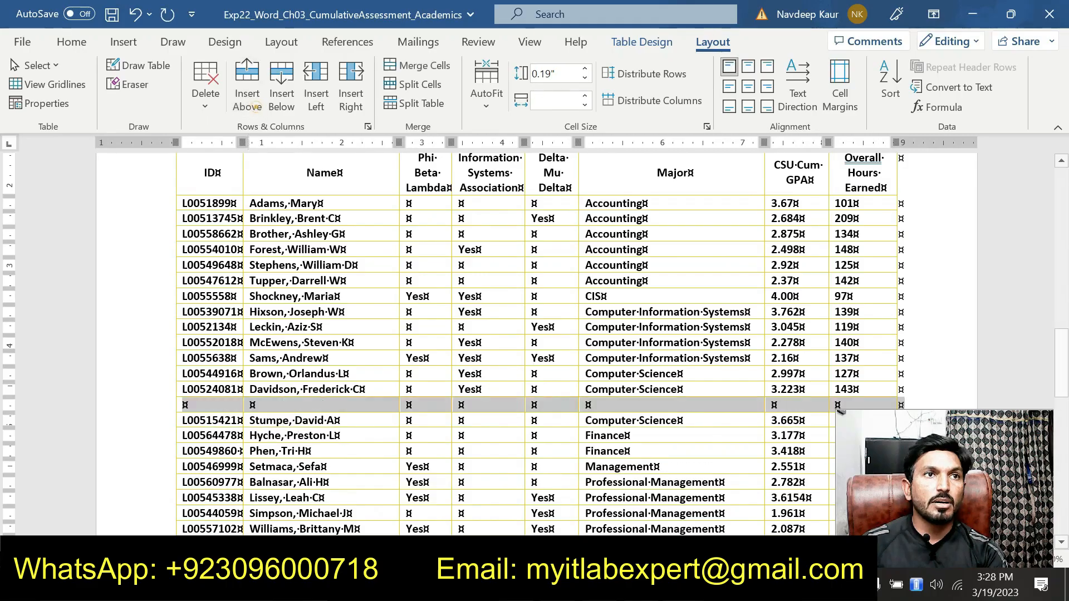
left_click(264, 404)
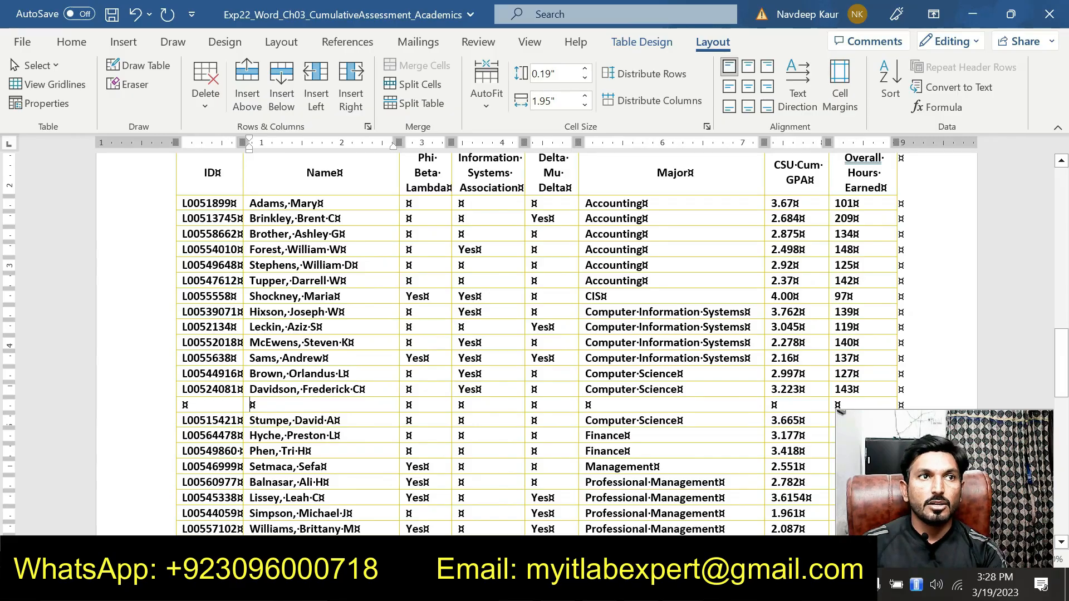
- Switch to the instructions document and copy the new record's student ID from step 11
mouse_move(710, 533)
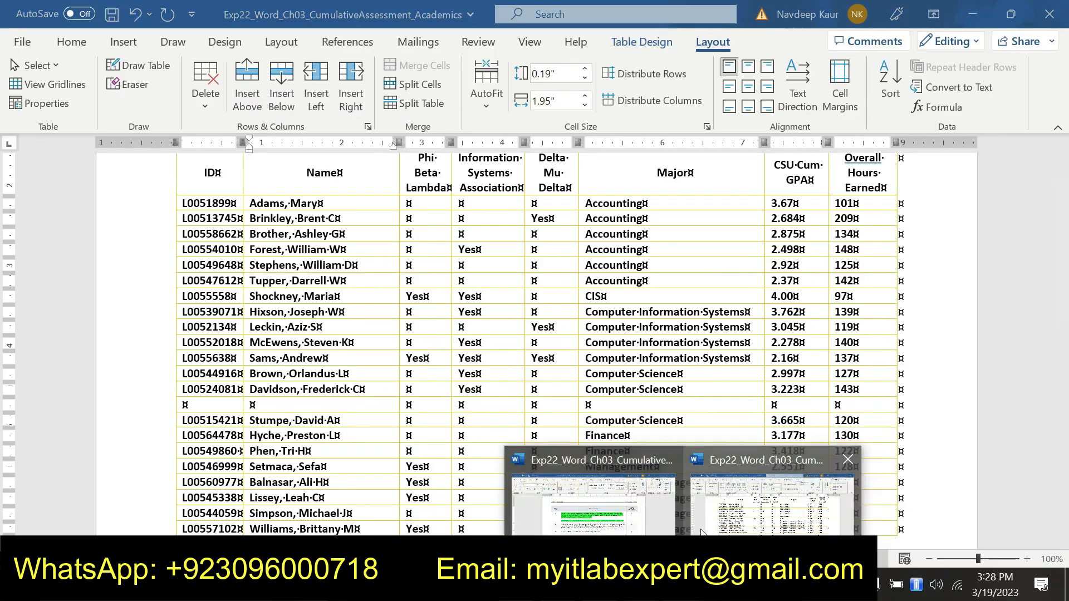
left_click(613, 526)
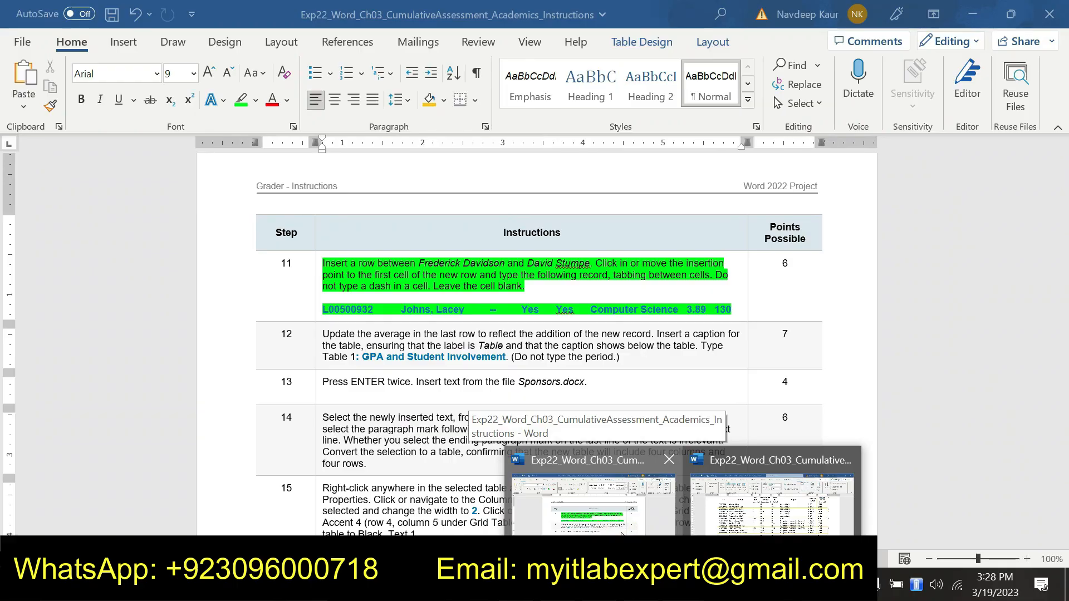
left_click(716, 530)
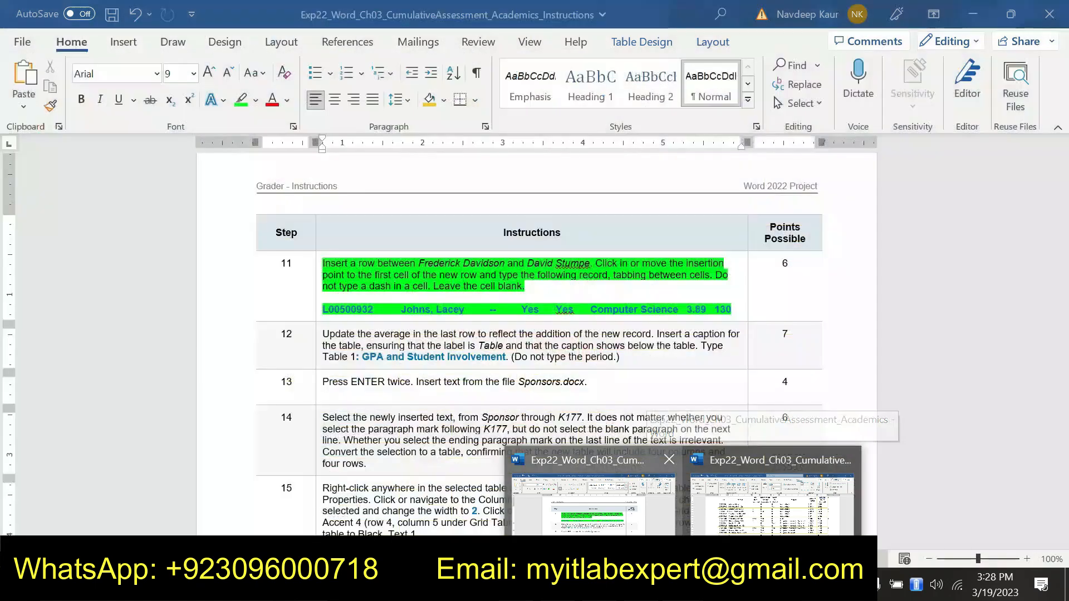
left_click(540, 526)
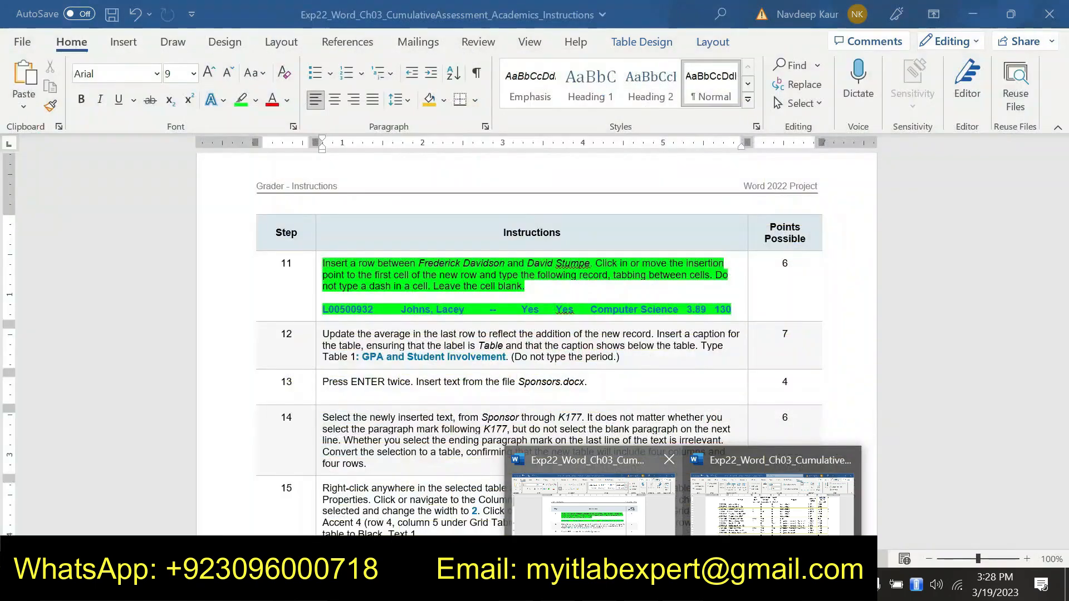
left_click(711, 529)
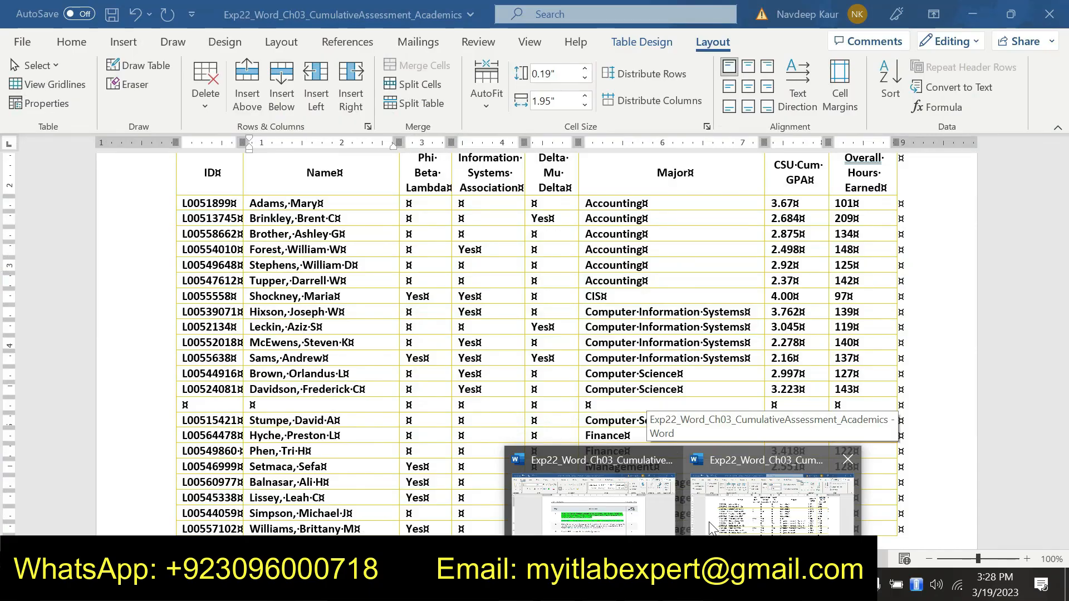
left_click(592, 503)
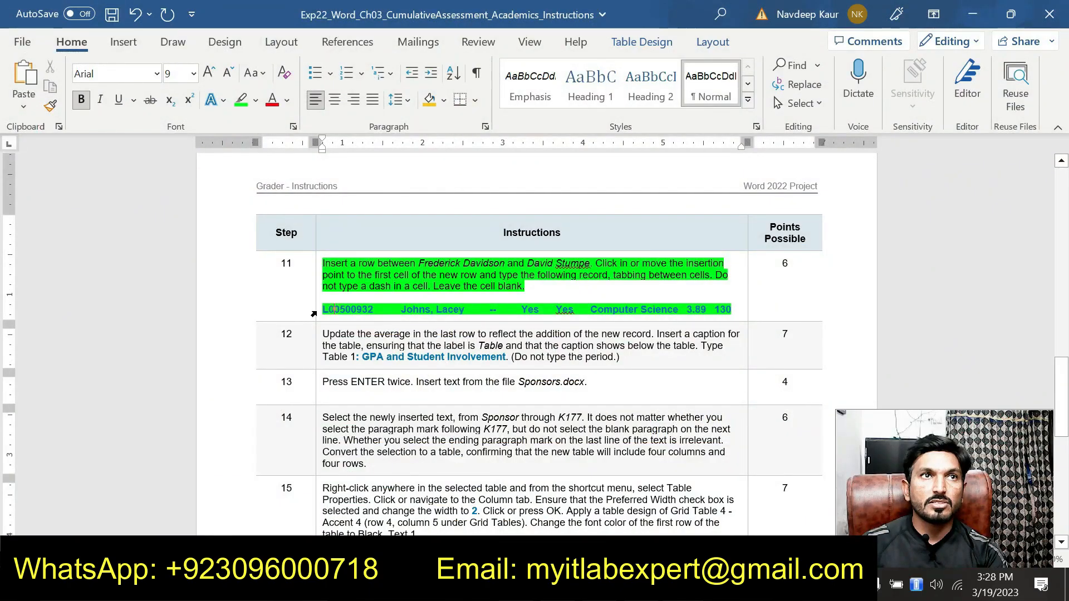
left_click_drag(322, 309, 375, 310)
key("ctrl+c")
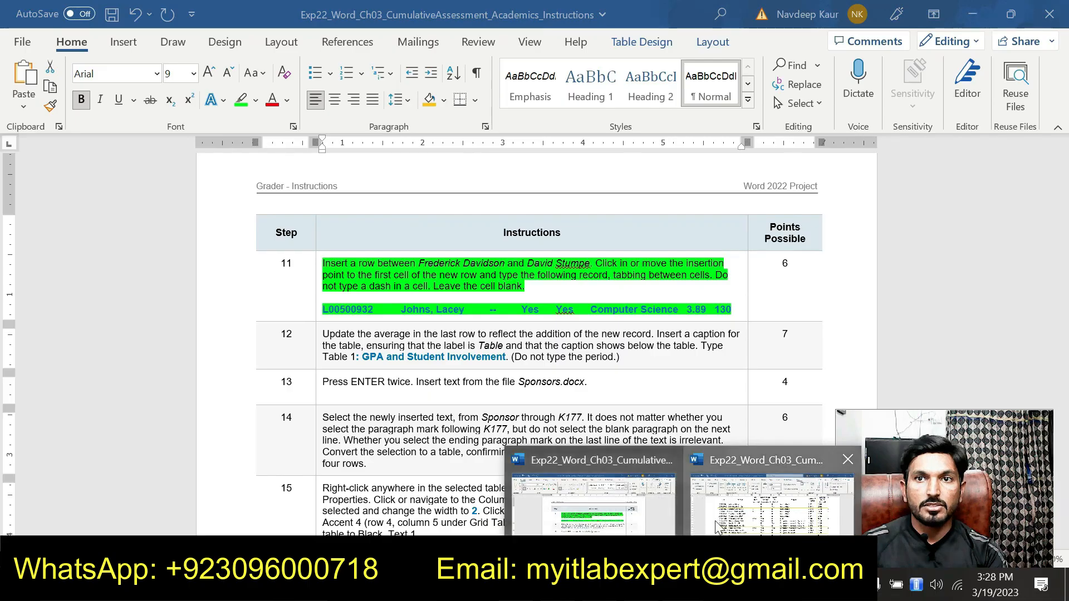
- Return to the Academics document and paste the student ID into the new row's ID cell, keeping only the text
left_click(718, 520)
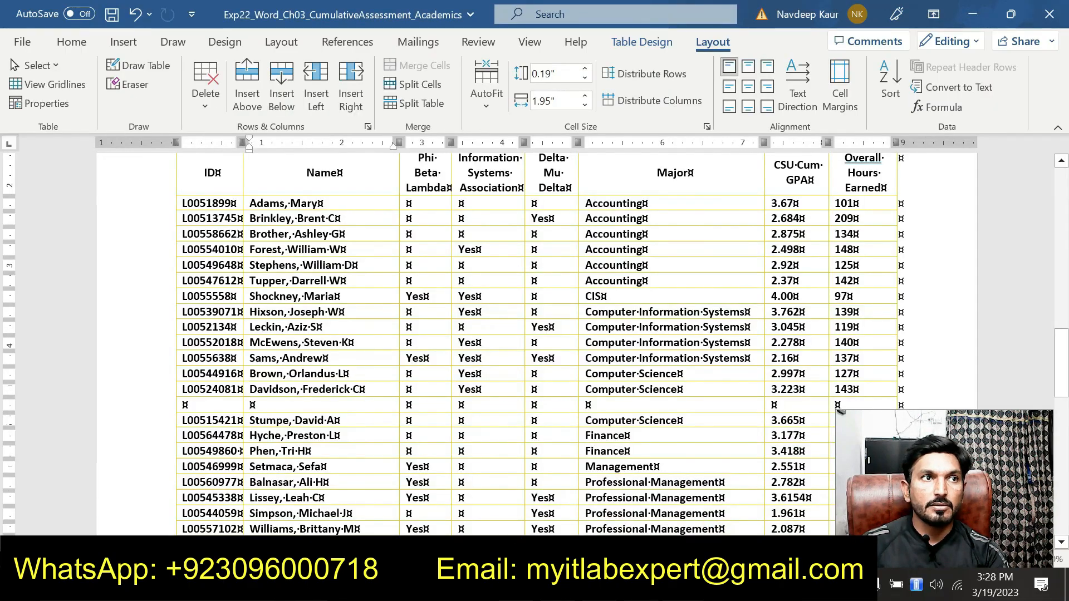
left_click(206, 405)
key("ctrl+v")
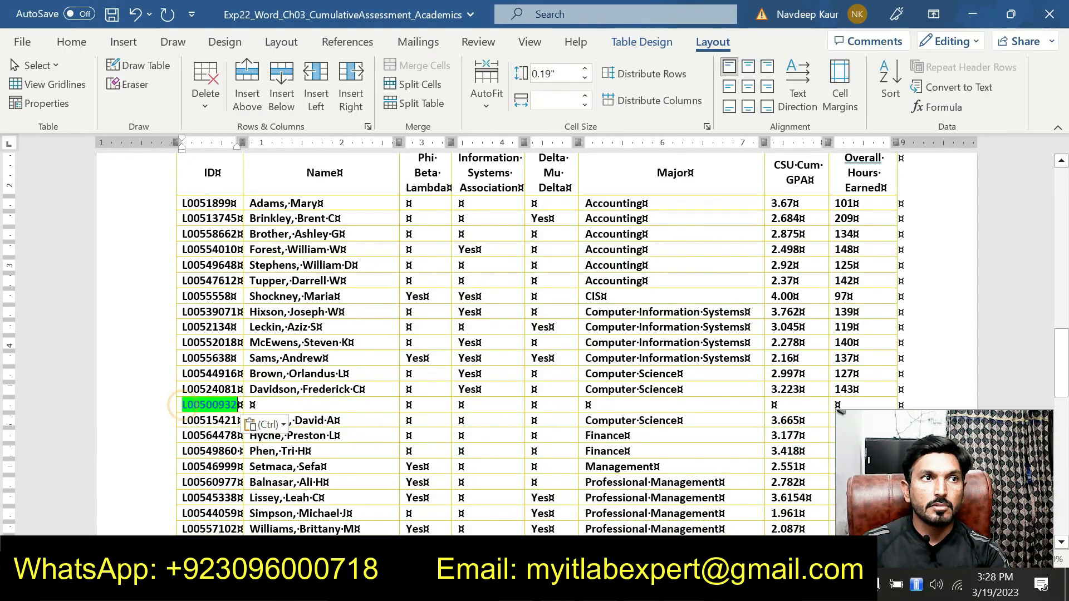
left_click(282, 425)
left_click(352, 472)
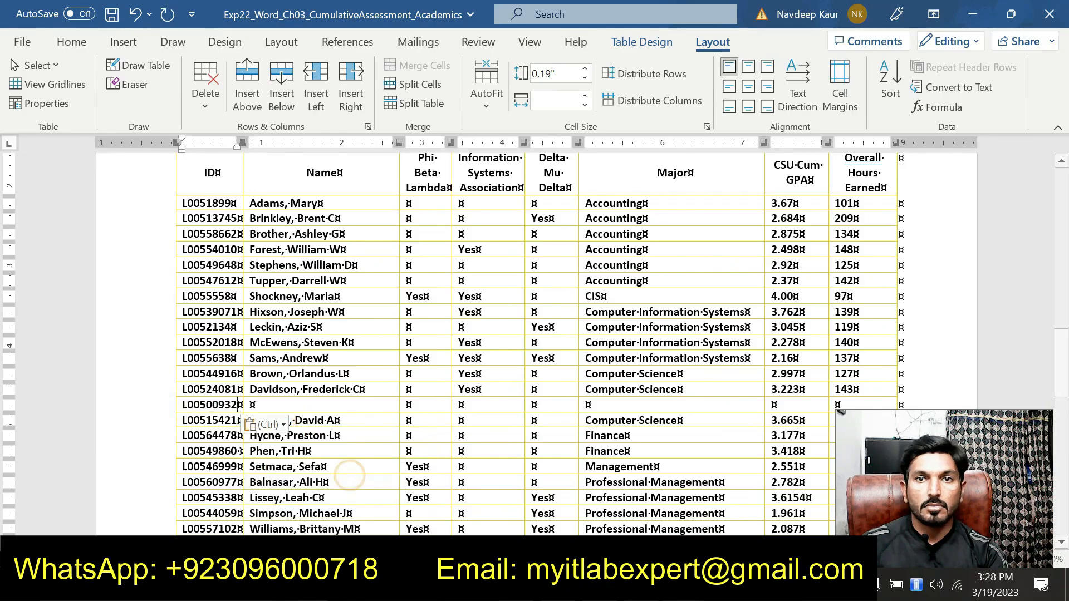
- Switch to the instructions document and copy the student's full name from the step 11 record
mouse_move(683, 589)
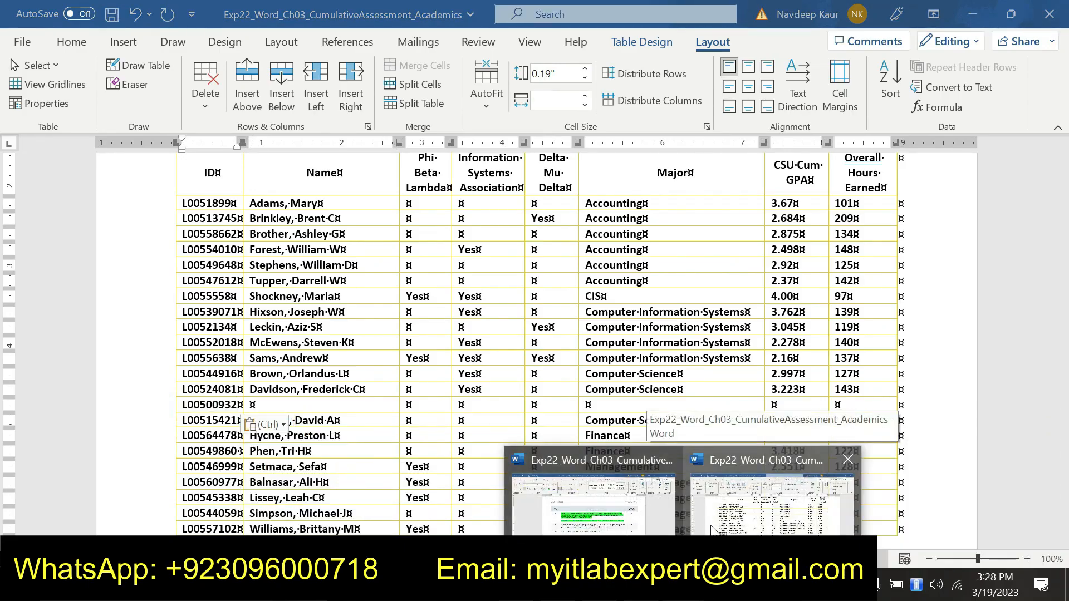
left_click(643, 529)
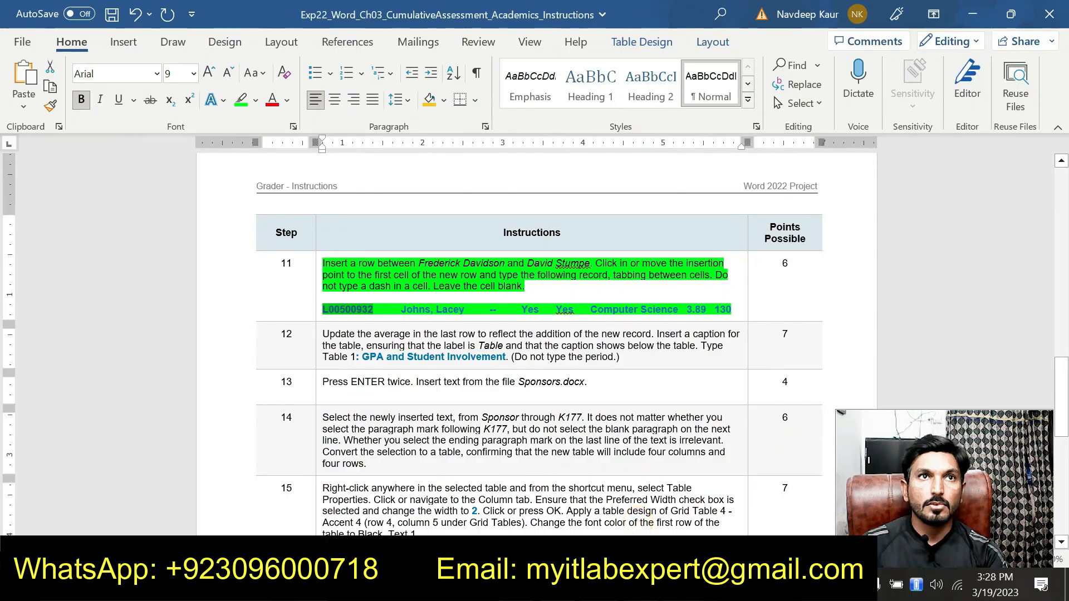
left_click(401, 313)
double_click(407, 311)
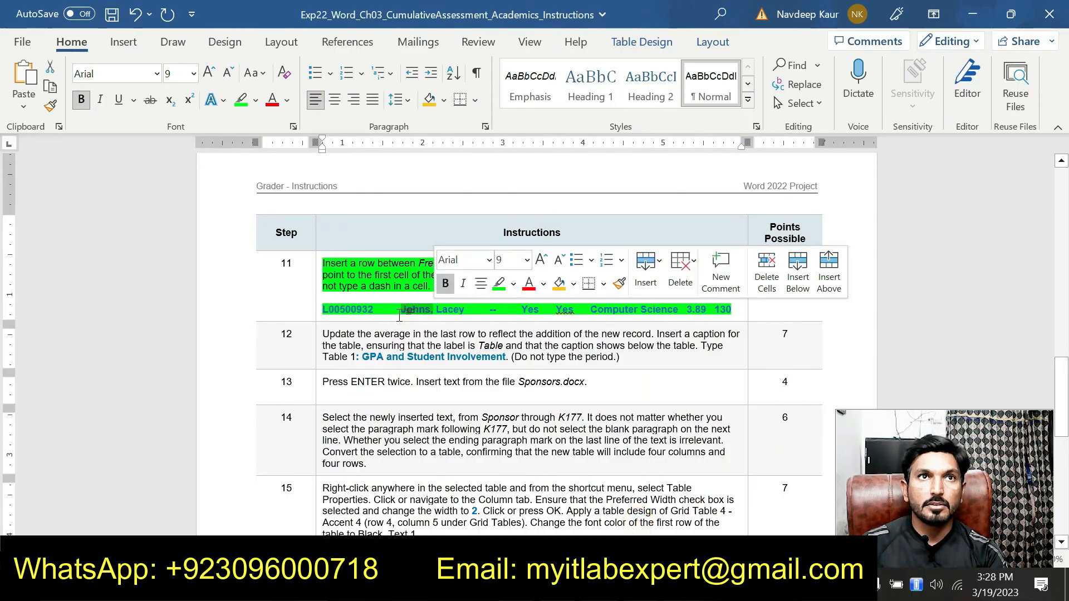
left_click(407, 310)
left_click_drag(400, 309, 487, 310)
key("ctrl+c")
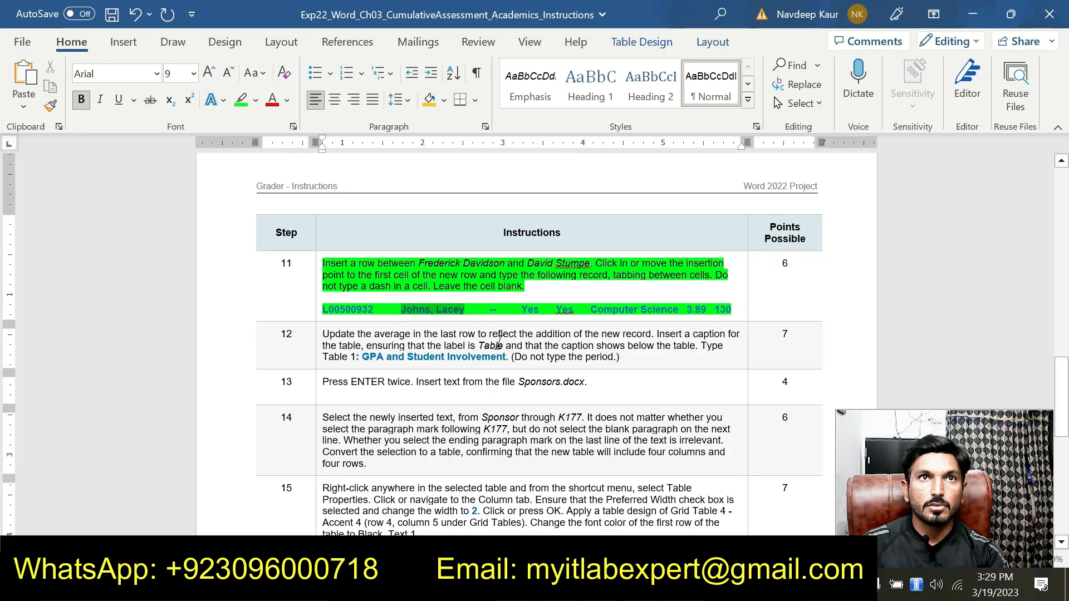
- Return to the Academics document and paste the student's name into the new row's Name cell, keeping only the text
left_click(683, 587)
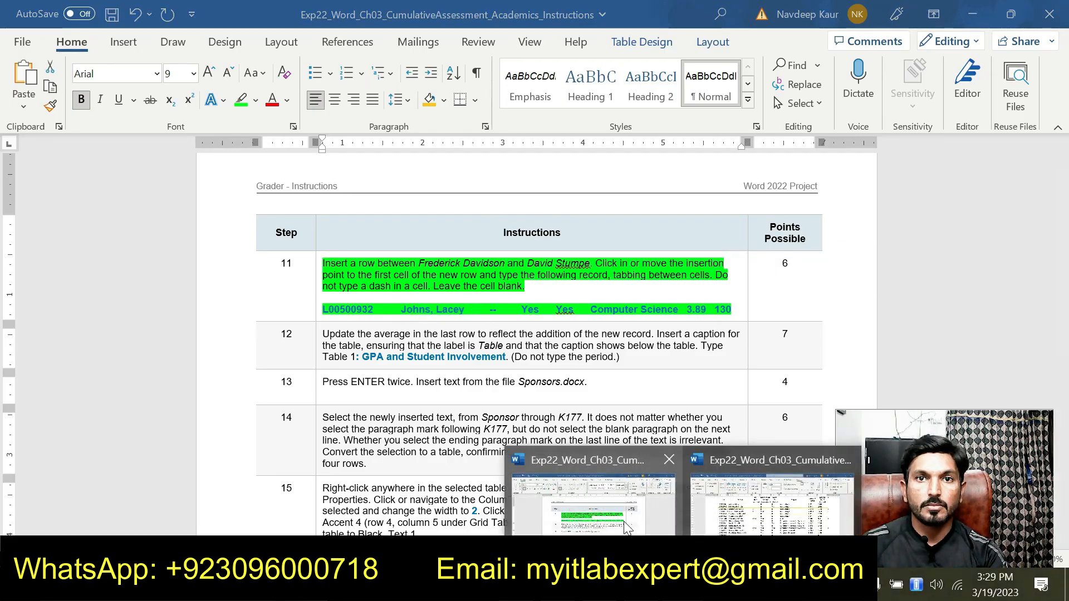
left_click(702, 515)
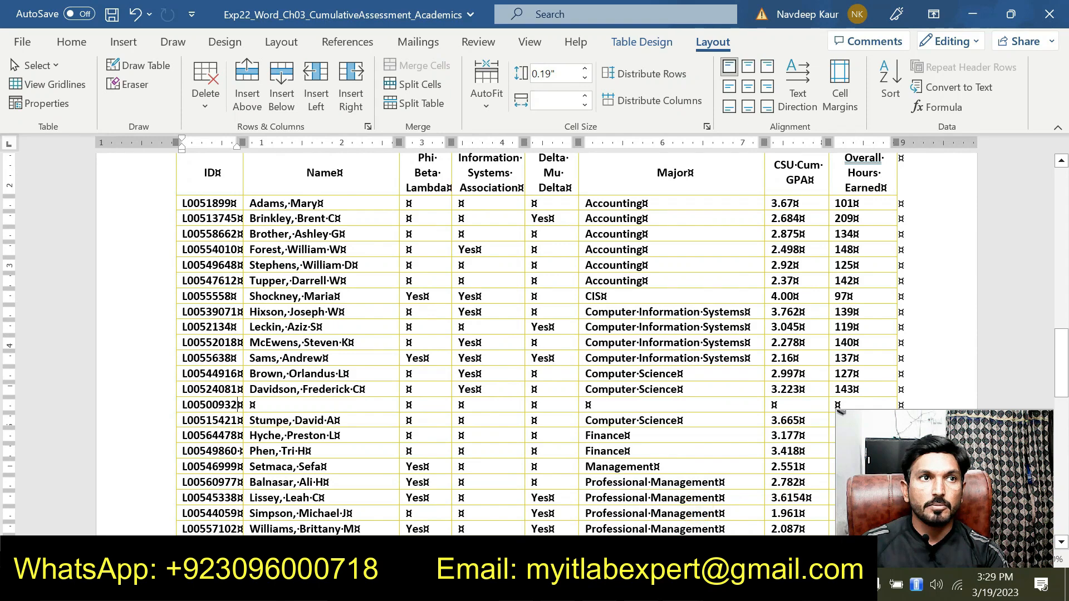
left_click(240, 405)
key("ctrl+v")
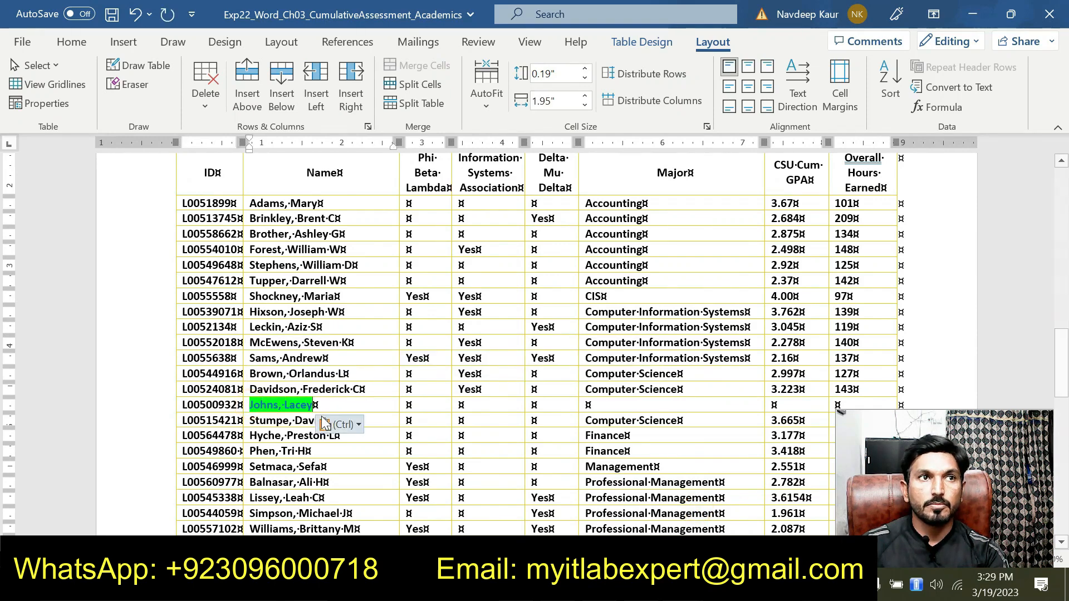
left_click(359, 424)
left_click(417, 465)
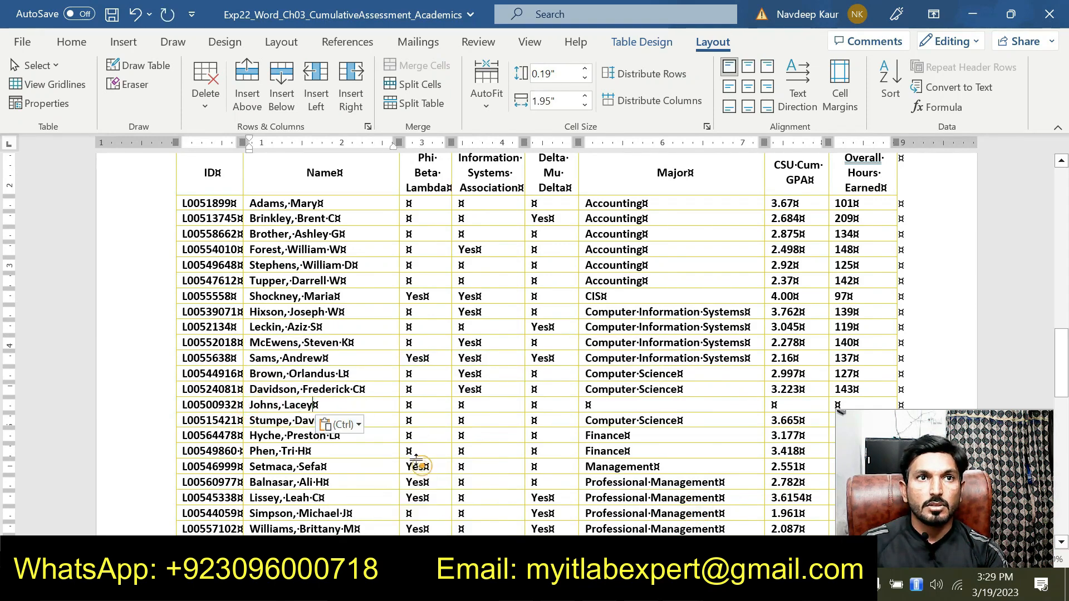
- Enter Yes in the new row's Information Systems Association and Delta Mu Delta cells, leaving Phi Beta Lambda blank
left_click(457, 405)
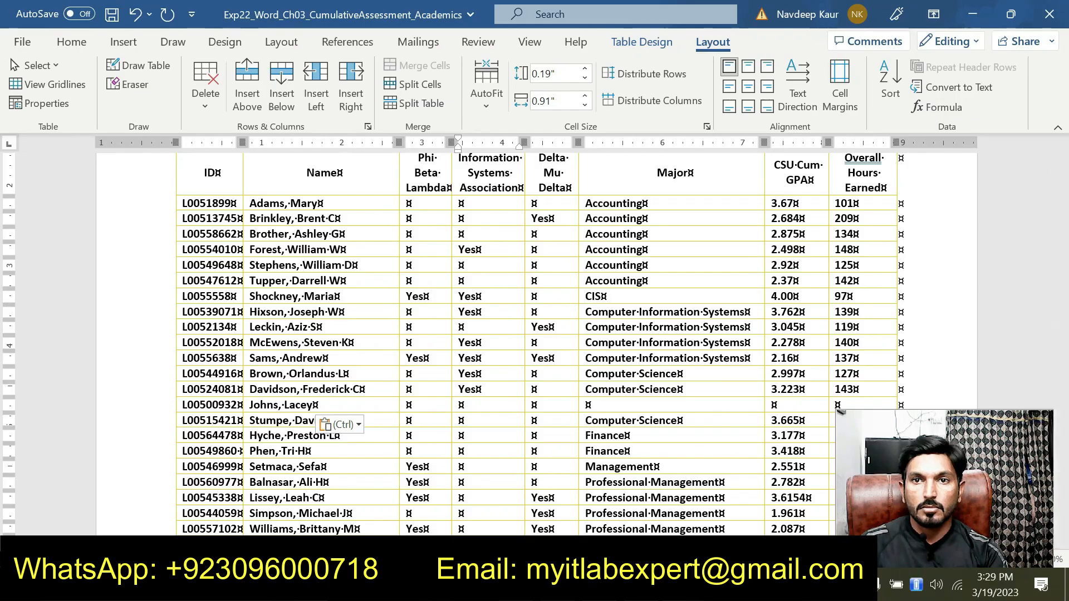
left_click(646, 533)
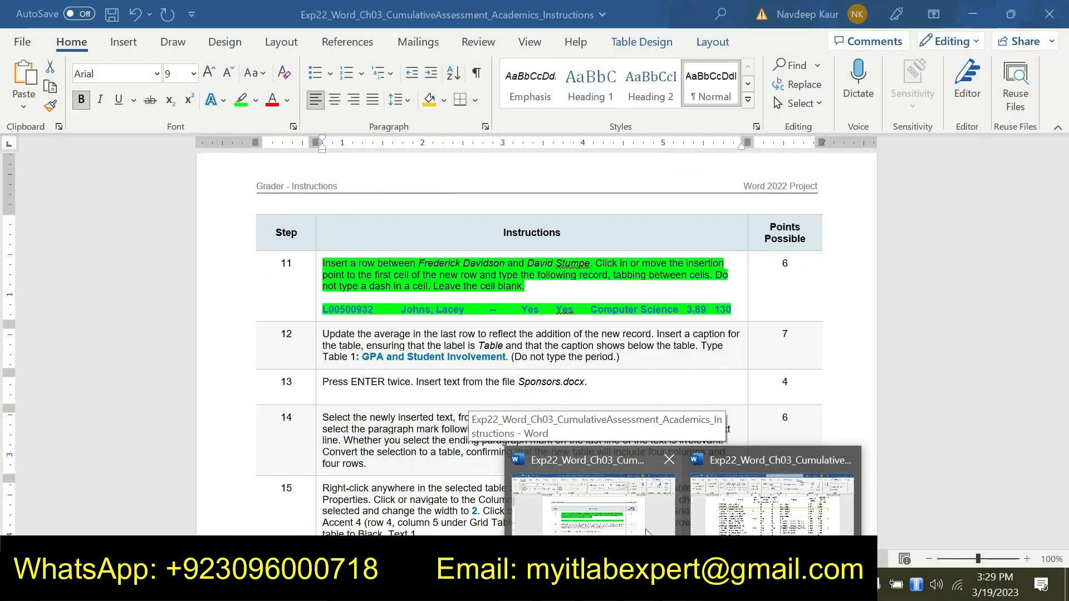
left_click(699, 529)
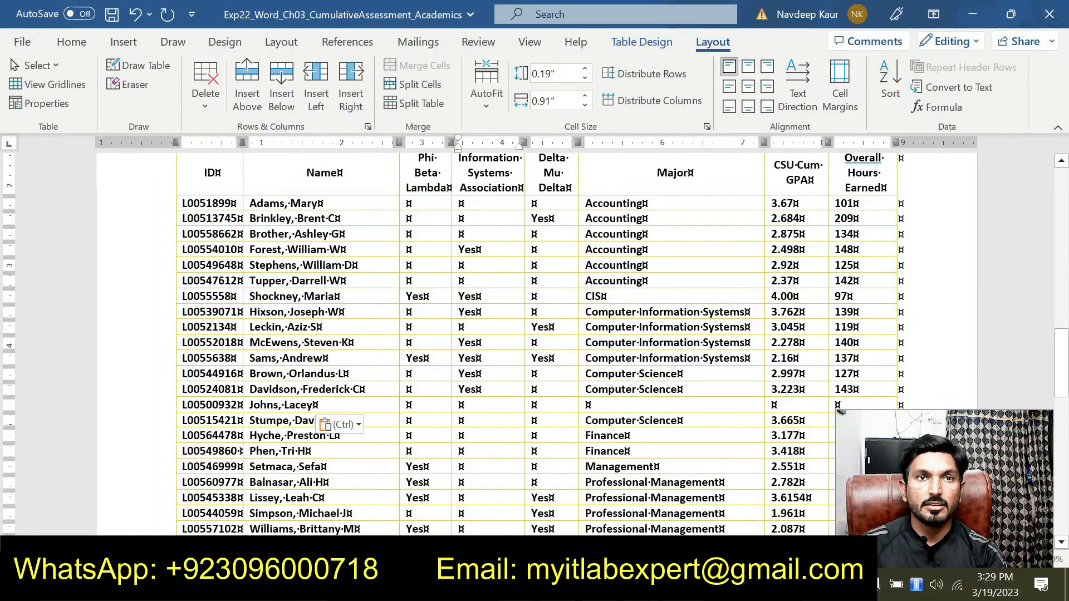
type("Yes")
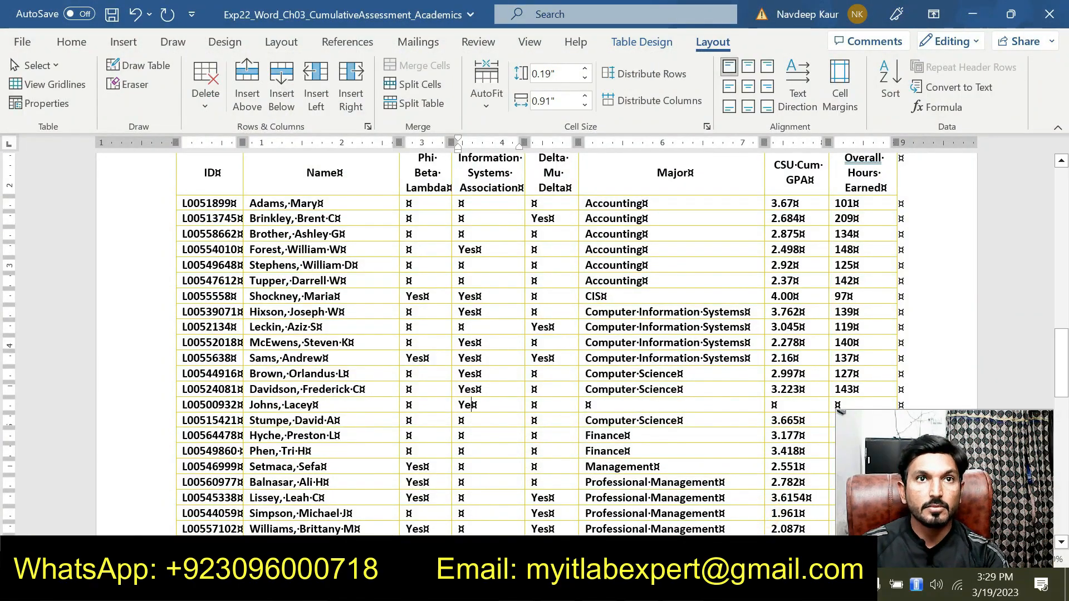
key("Tab")
type("Yes")
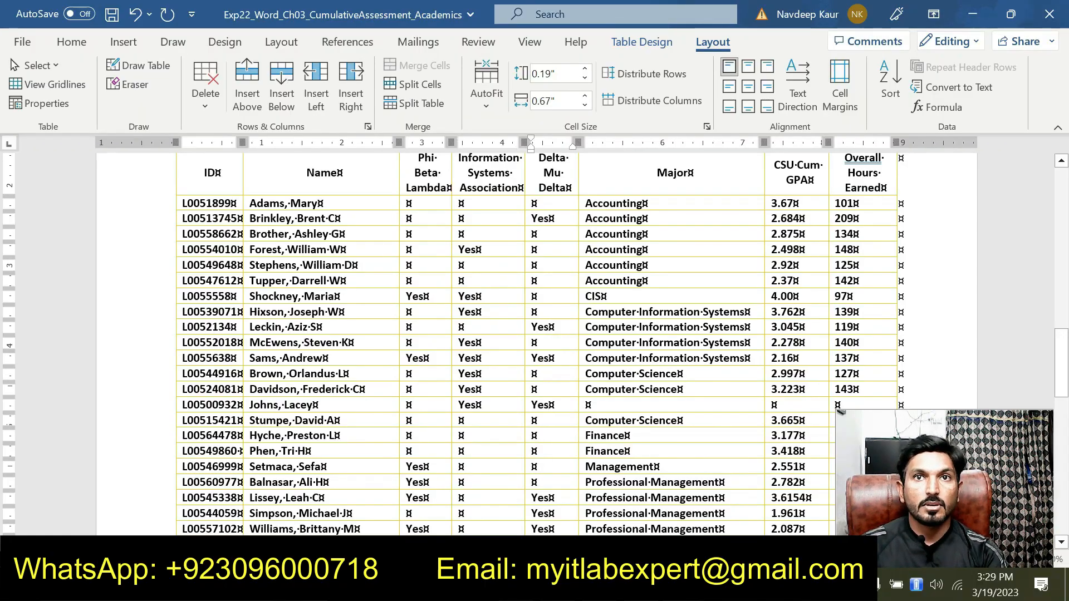
- Switch to the instructions document and copy the major Computer Science from the step 11 record
left_click(677, 585)
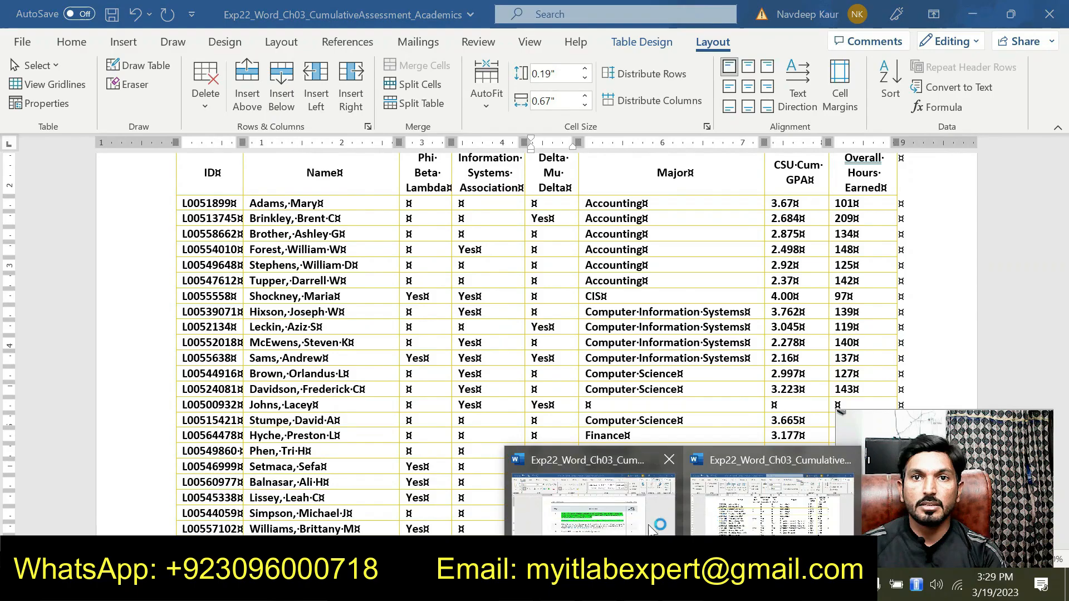
left_click(621, 522)
left_click_drag(590, 310, 685, 310)
key("ctrl+c")
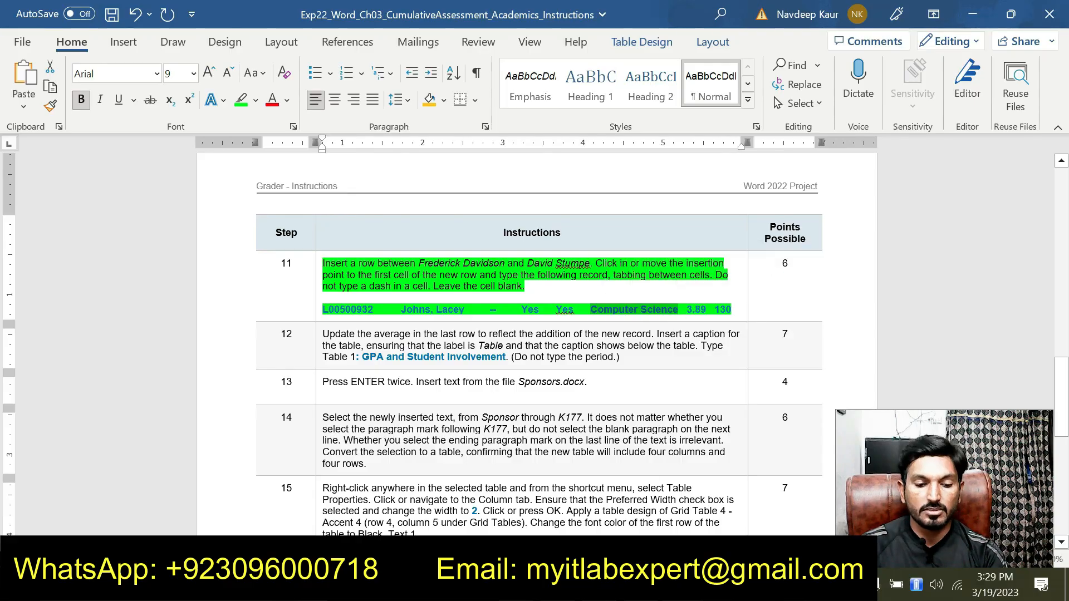
- Return to the Academics document and paste Computer Science into the new row's Major cell, keeping only the text
left_click(677, 585)
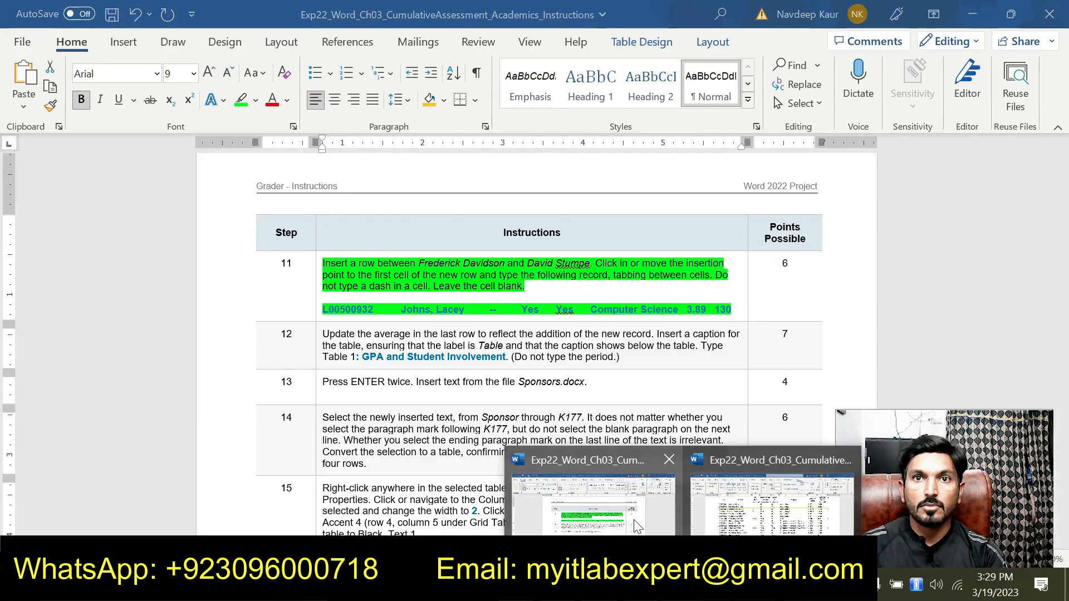
left_click(692, 522)
left_click(579, 410)
key("ctrl+v")
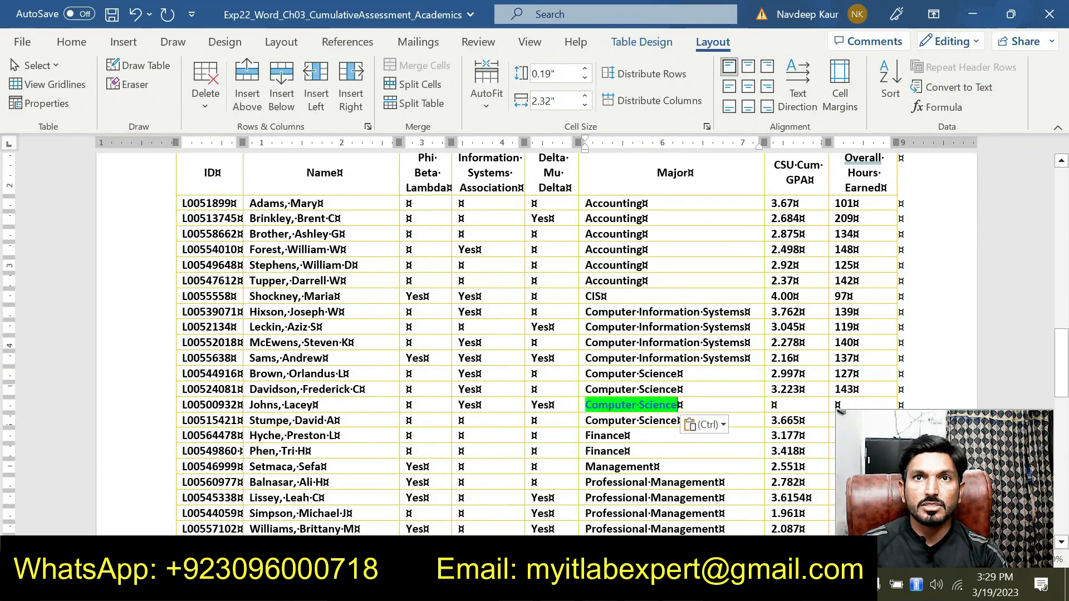
left_click(723, 426)
left_click(792, 476)
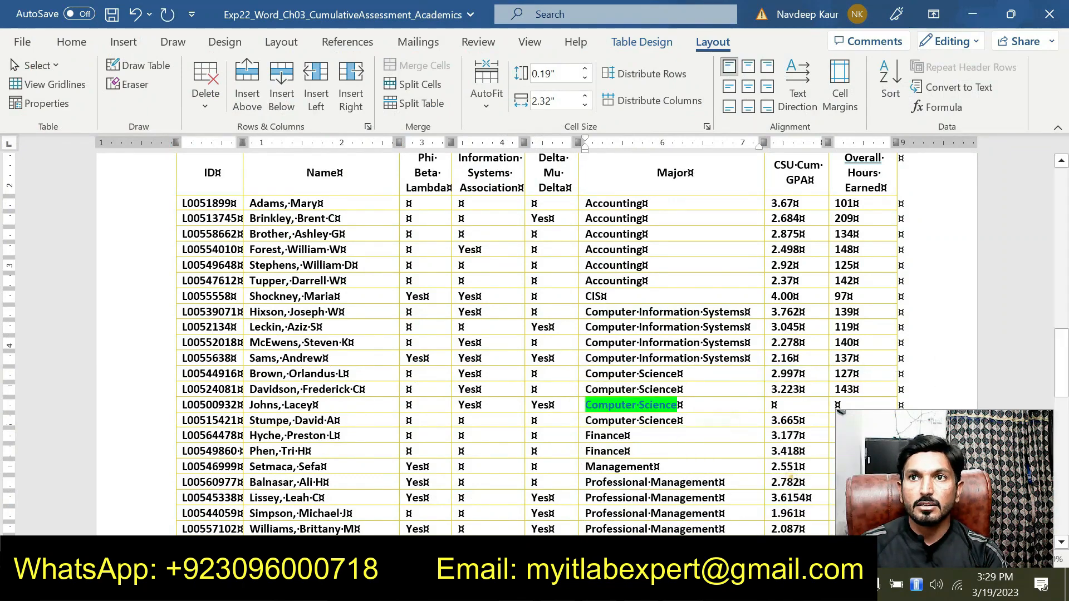
- Enter 3.89 in the new row's CSU Cum GPA cell and 130 in its Overall Hours Earned cell
scroll(534, 345, "down", 3)
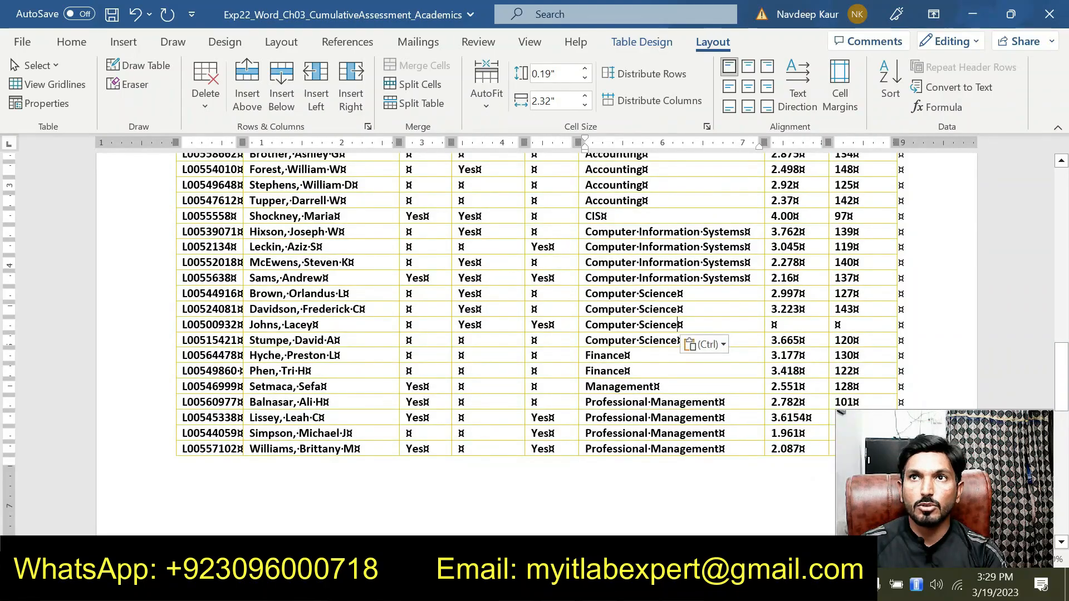
left_click(768, 328)
left_click(774, 327)
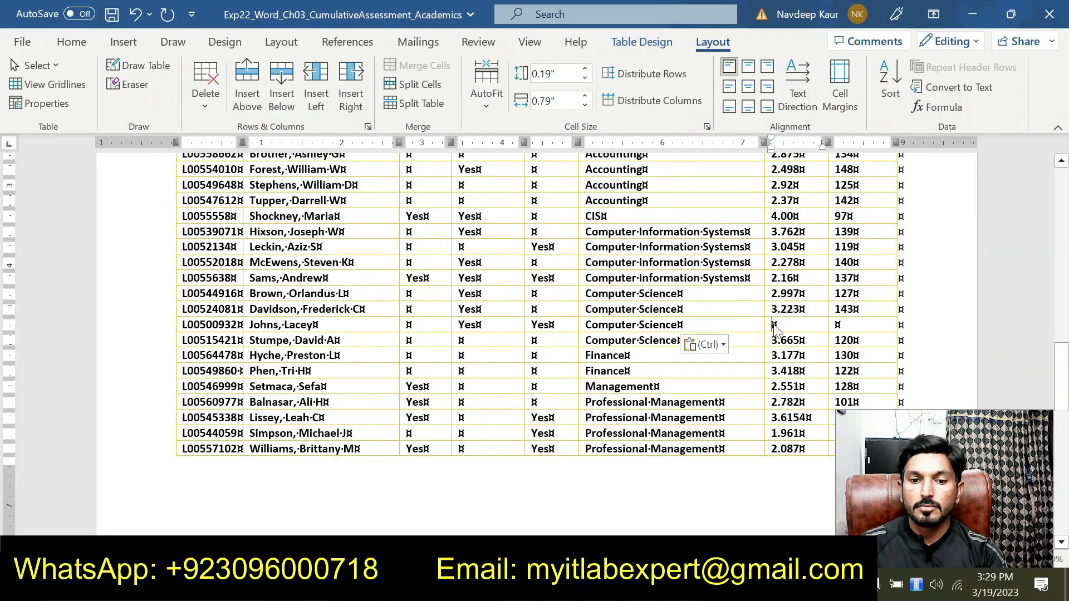
type("3.89")
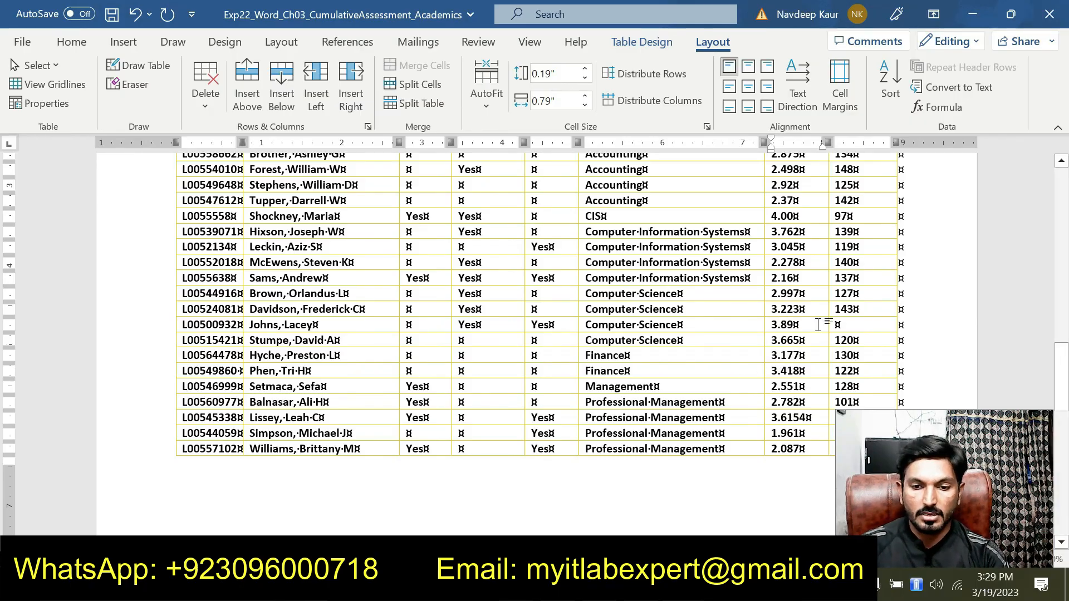
key("Tab")
type("13")
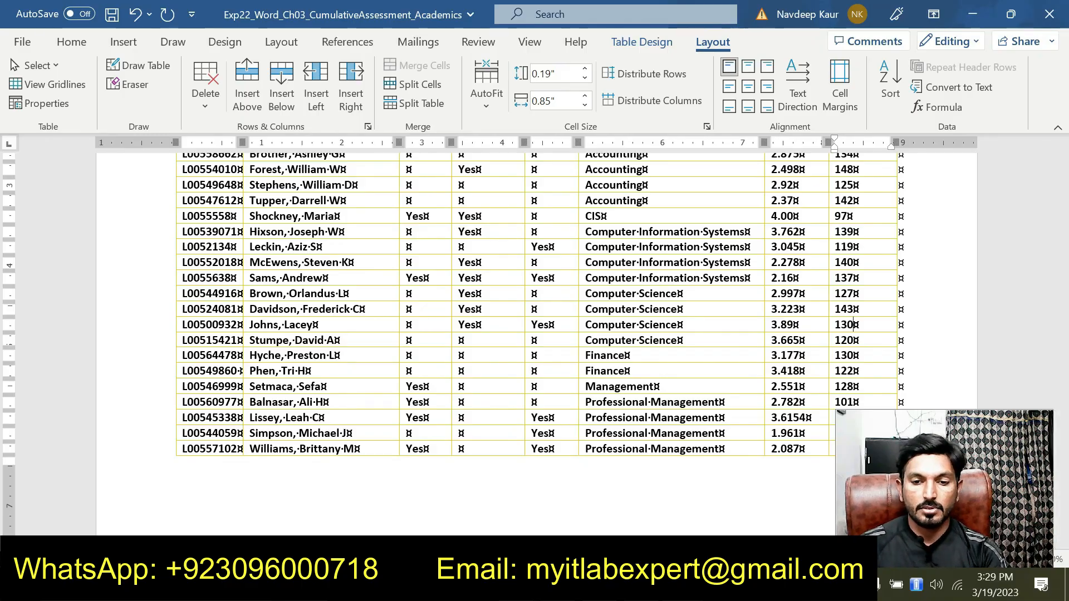
- Switch to the instructions document and remove the green highlighting from the completed step 11 text and record
left_click(683, 584)
left_click(640, 519)
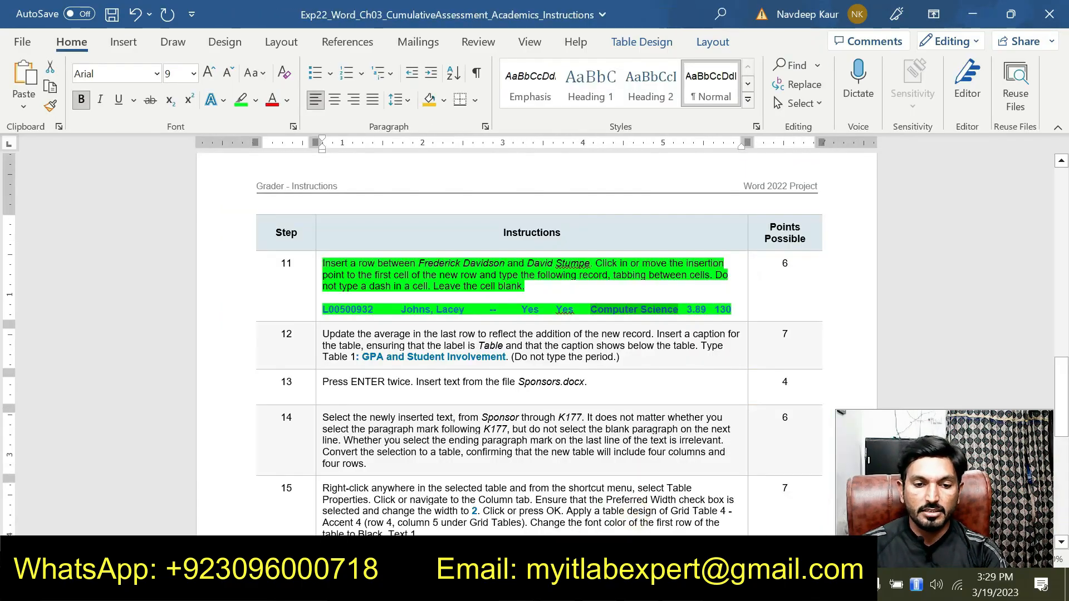
left_click_drag(735, 309, 324, 263)
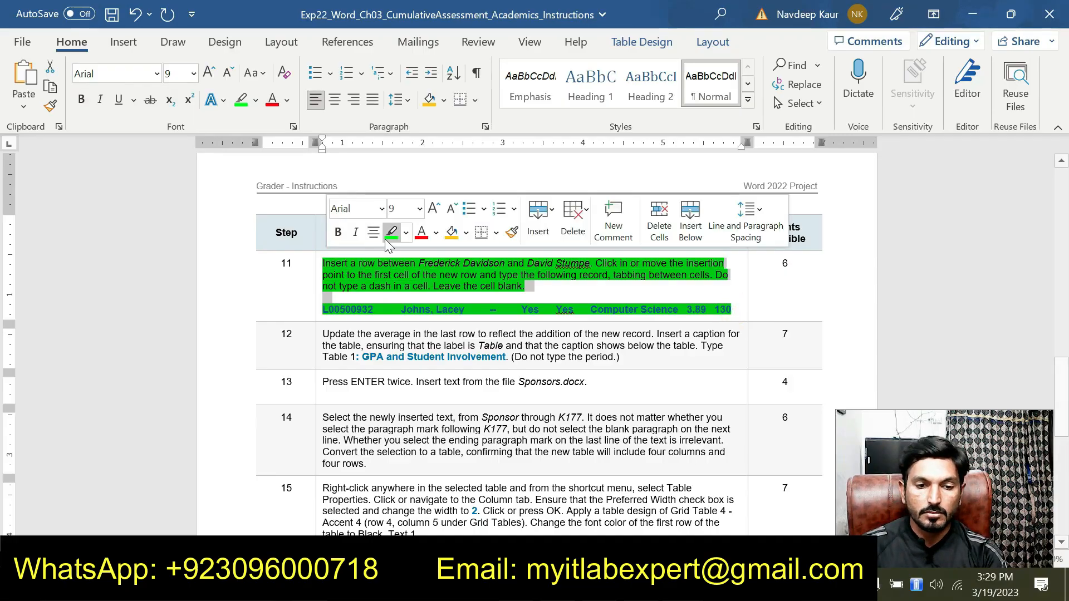
left_click(391, 233)
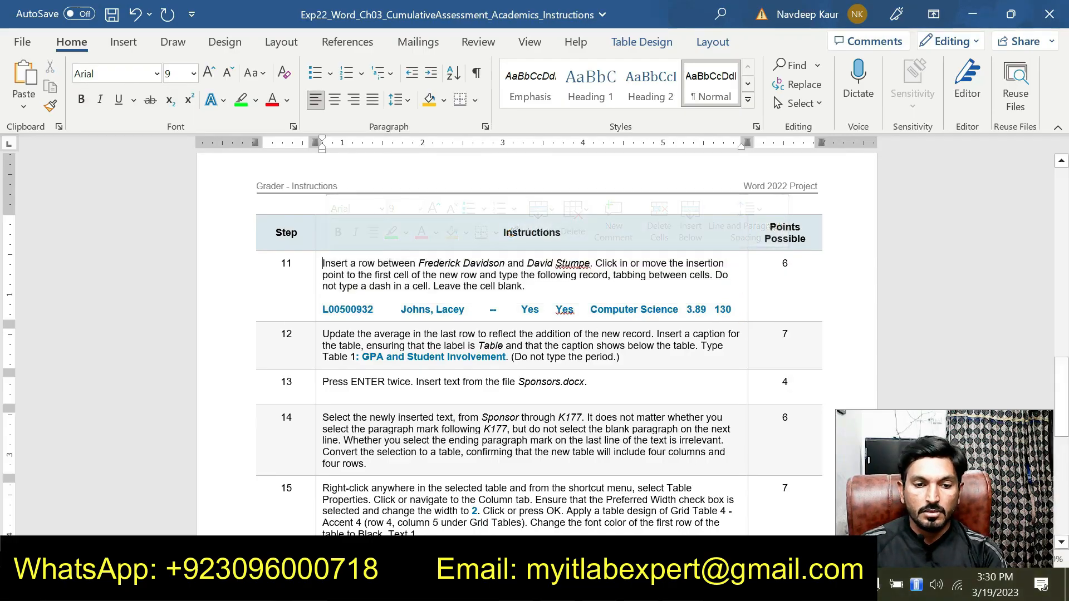
- Highlight the full step 12 instruction text in green
scroll(391, 232, "down", 3)
left_click_drag(619, 277, 322, 254)
scroll(322, 254, "up", 1)
scroll(298, 159, "up", 3)
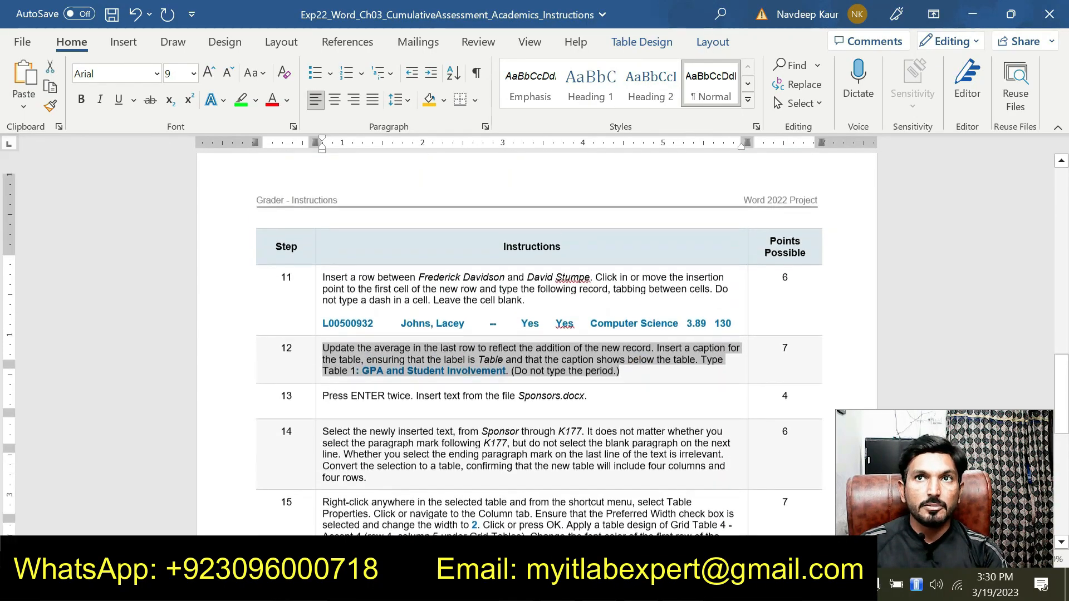
left_click(240, 101)
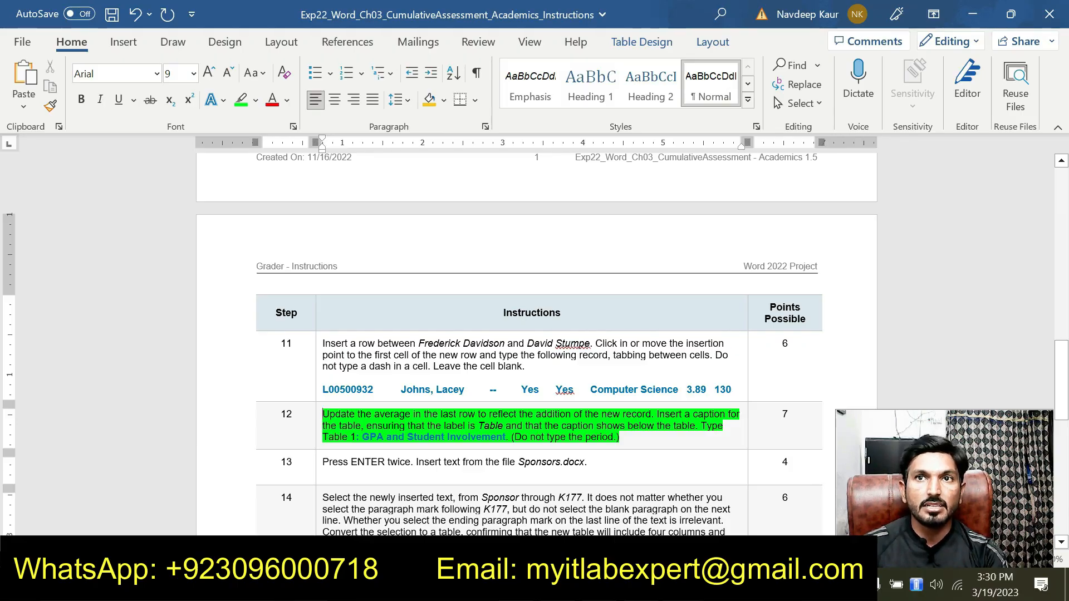
- Return to the Academics document and update the average field in the last row's Overall Hours Earned cell
mouse_move(683, 589)
left_click(721, 517)
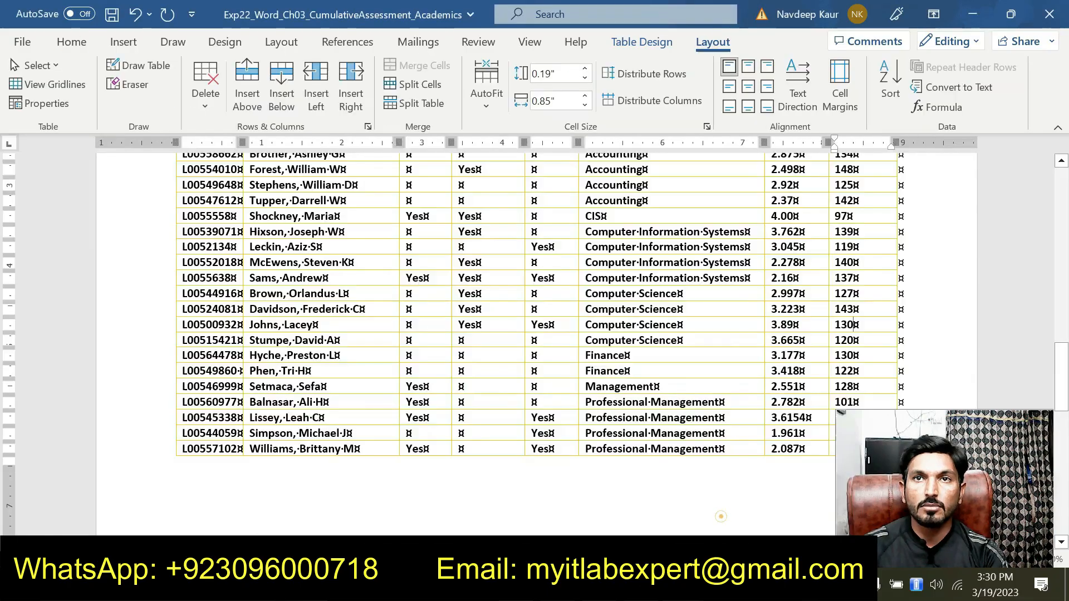
scroll(720, 518, "down", 4)
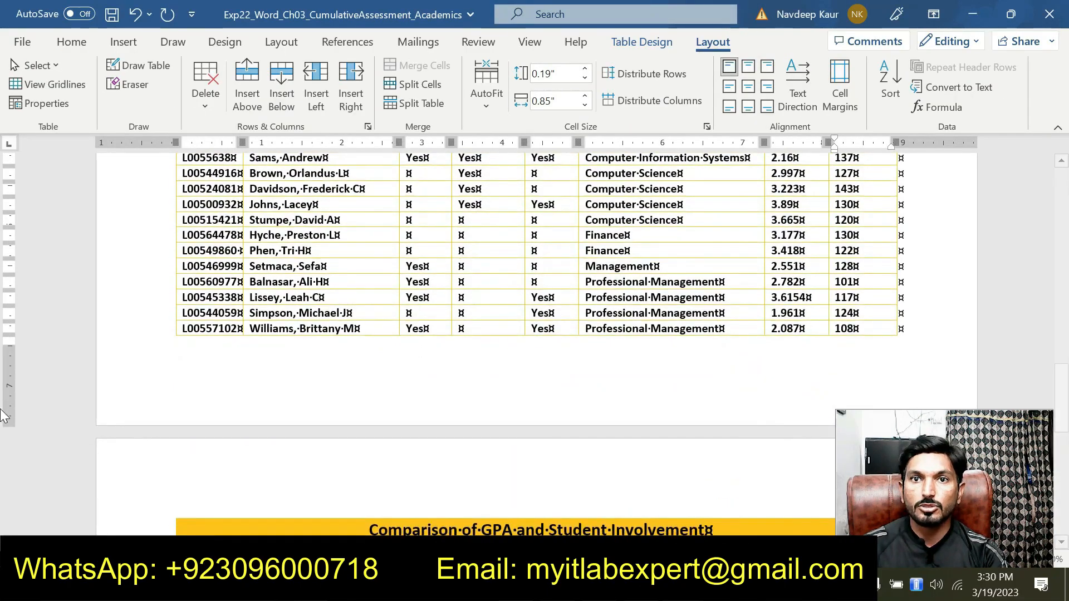
scroll(7, 201, "down", 3)
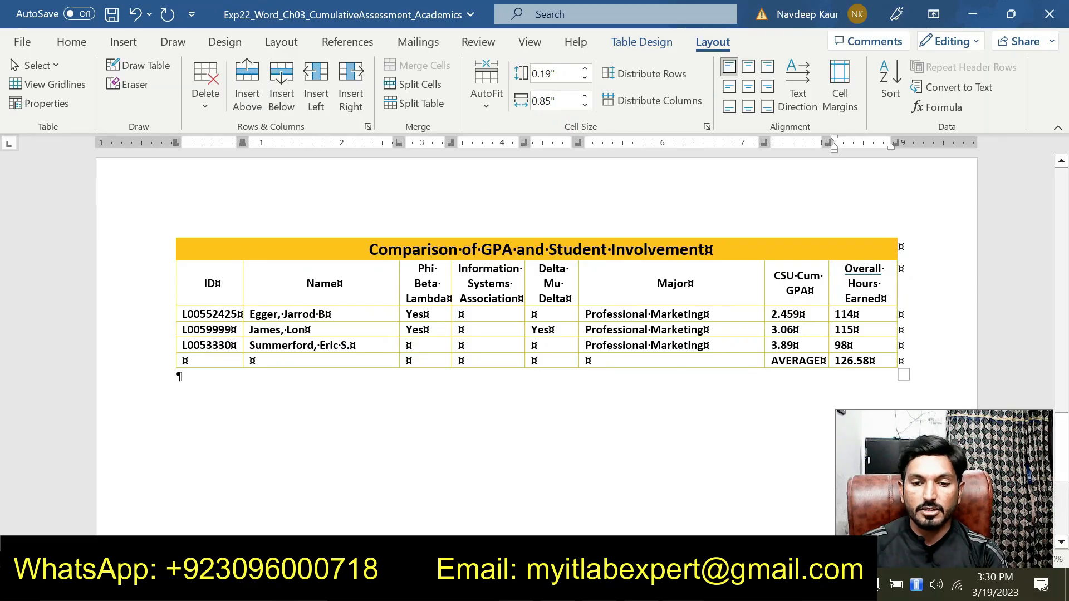
right_click(850, 361)
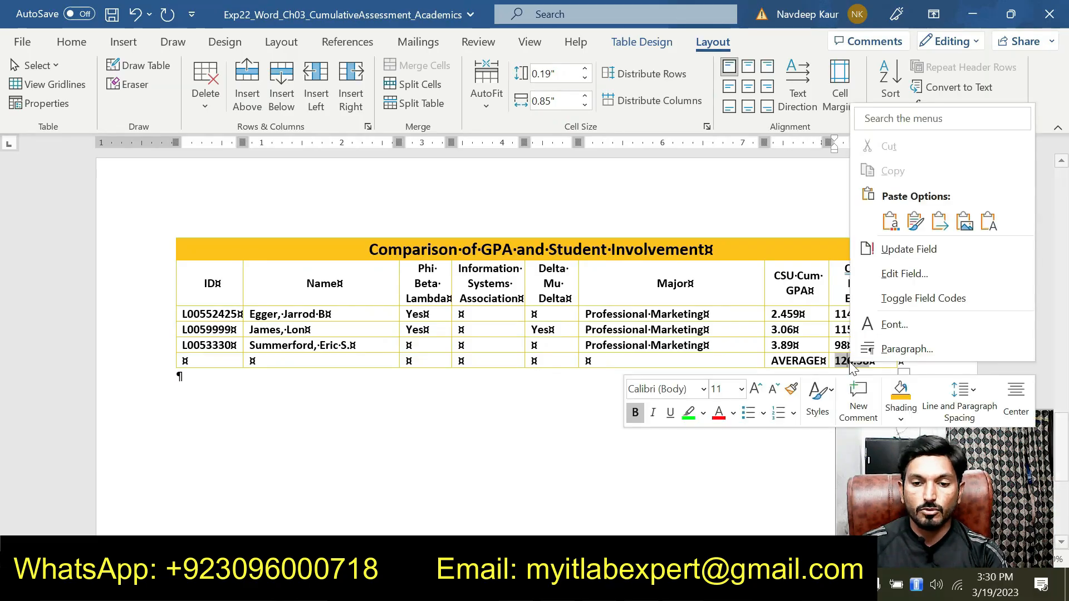
left_click(918, 251)
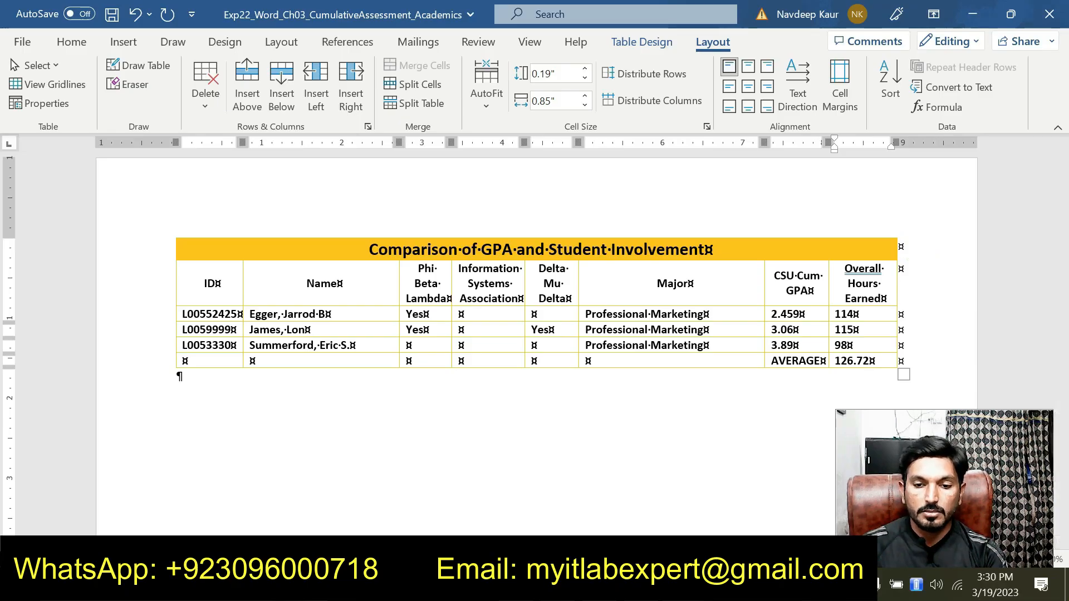
mouse_move(682, 585)
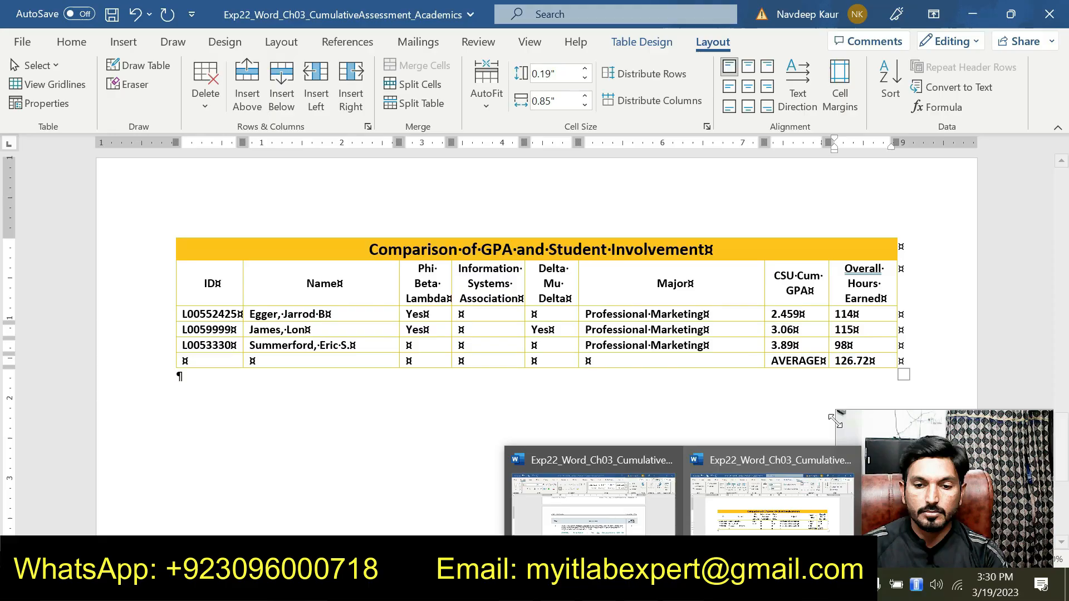
right_click(843, 362)
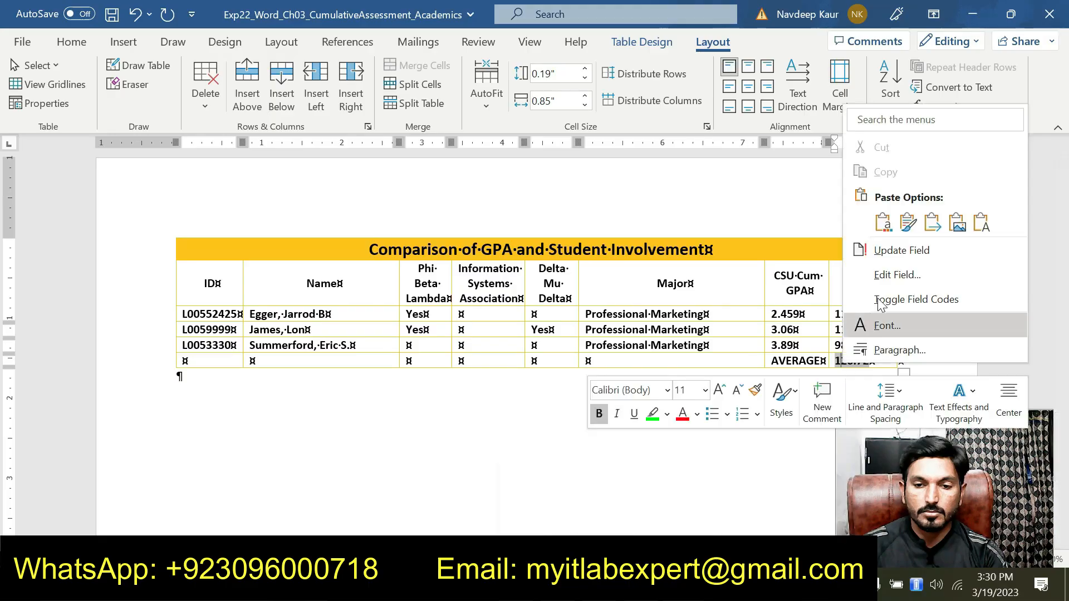
left_click(896, 250)
- Switch to the instructions document and copy the caption text GPA and Student Involvement from step 12
scroll(733, 338, "up", 5)
scroll(734, 338, "up", 1)
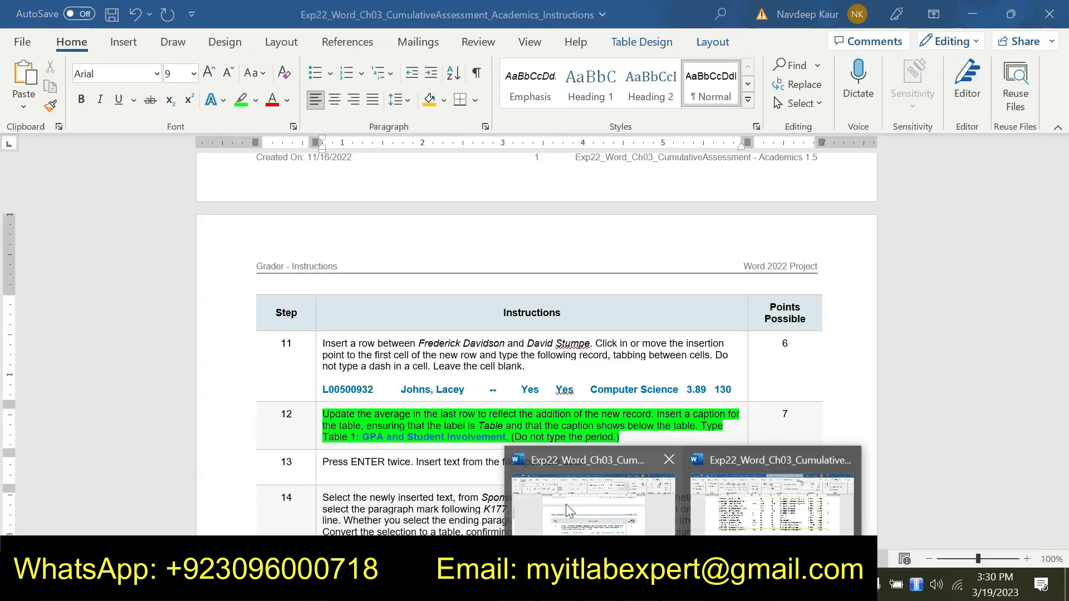
left_click(566, 503)
scroll(566, 504, "down", 1)
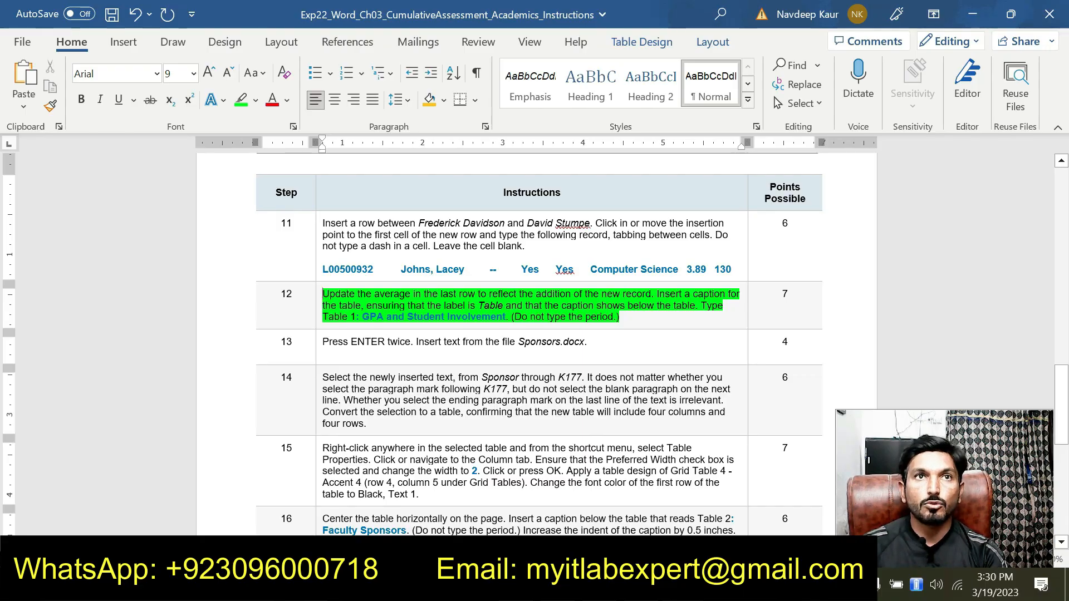
left_click_drag(365, 316, 508, 317)
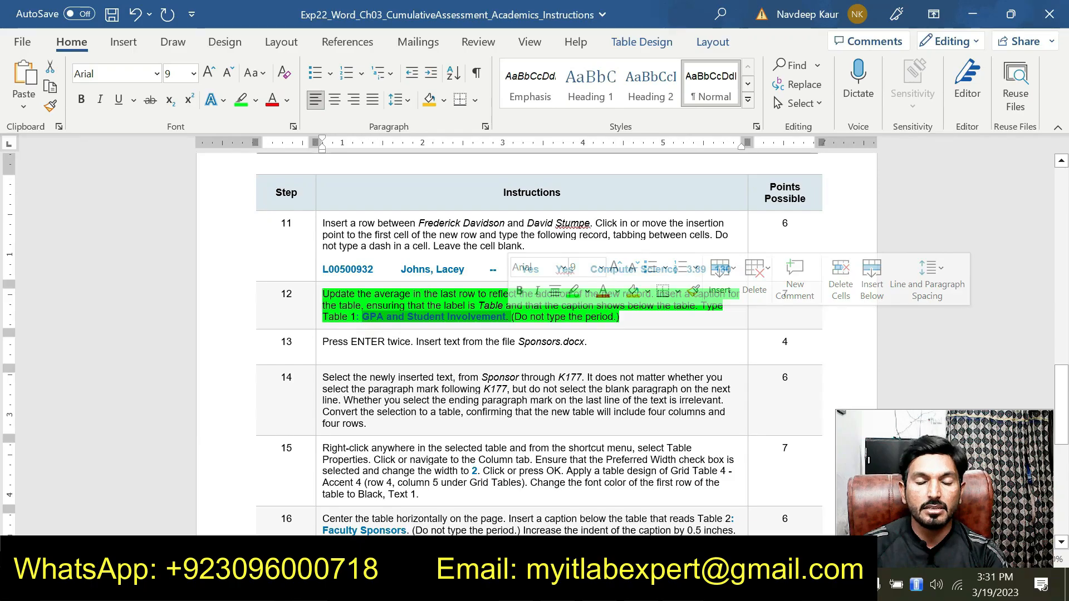
left_click(388, 307)
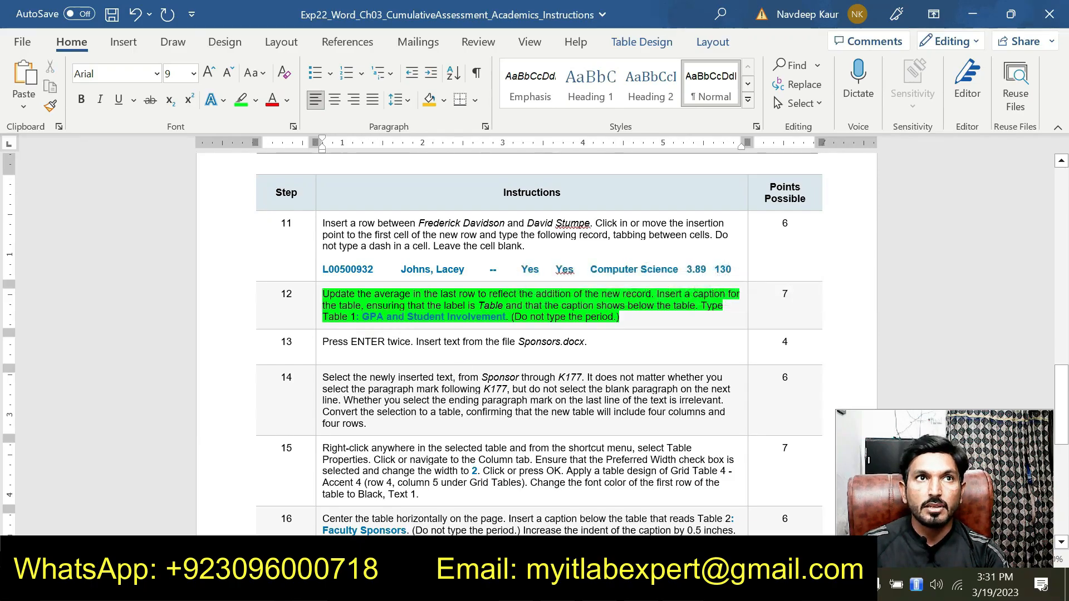
left_click_drag(362, 316, 505, 317)
key("ctrl+c")
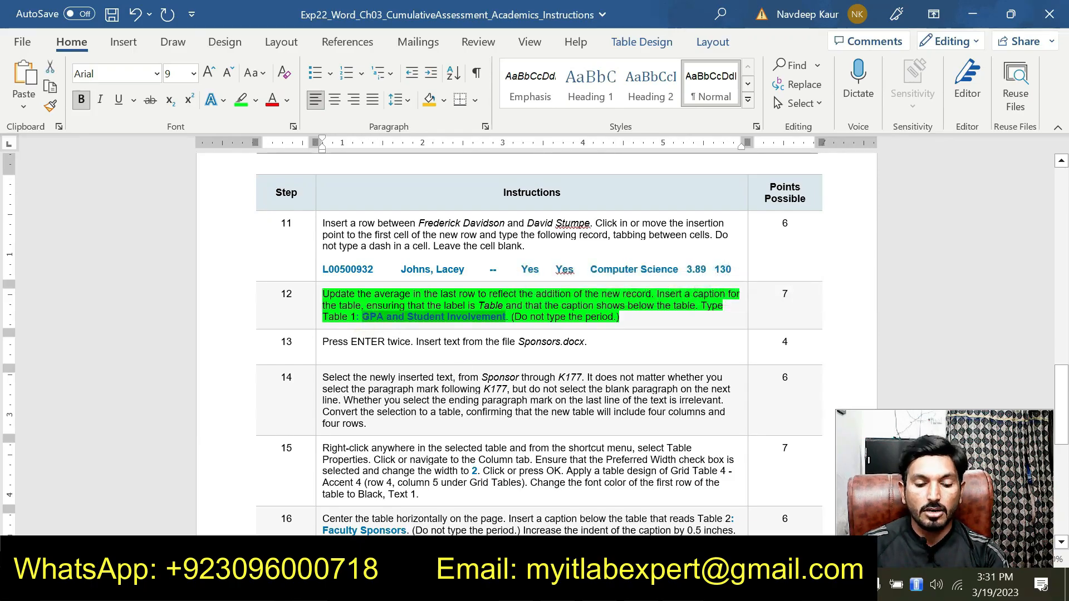
- Return to the Academics document and insert a caption below the whole student table reading Table 1: GPA and Student Involvement, using the Table label
mouse_move(677, 585)
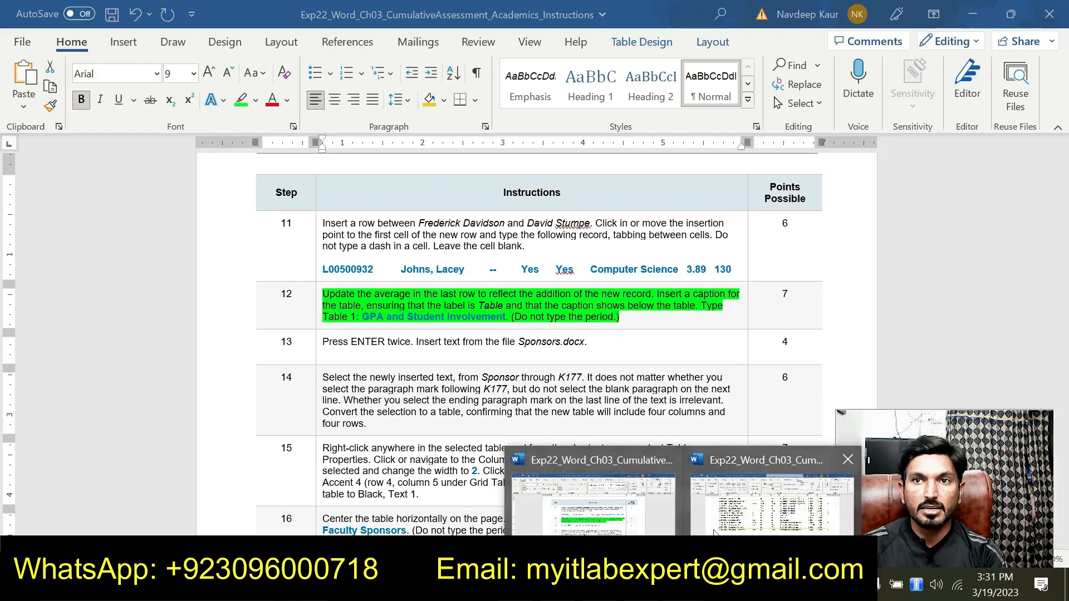
left_click(715, 527)
scroll(714, 527, "up", 5)
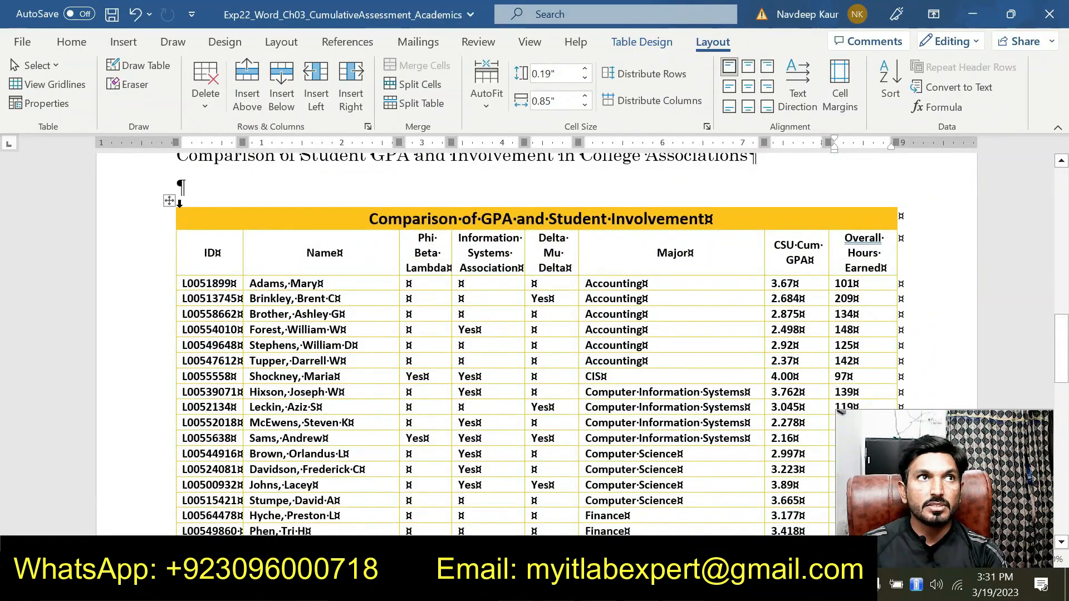
left_click(174, 204)
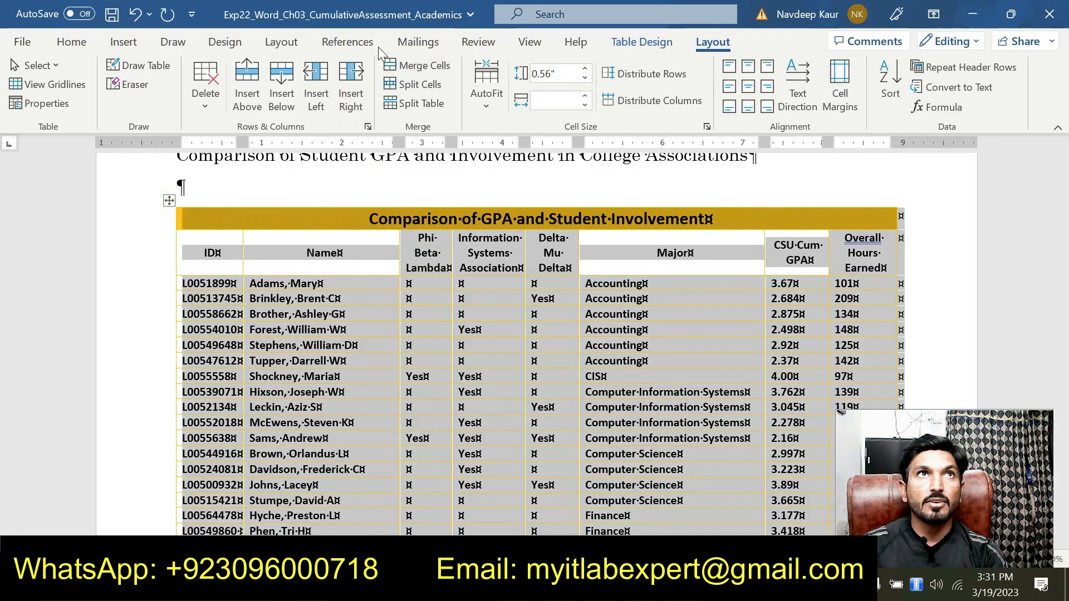
left_click(349, 43)
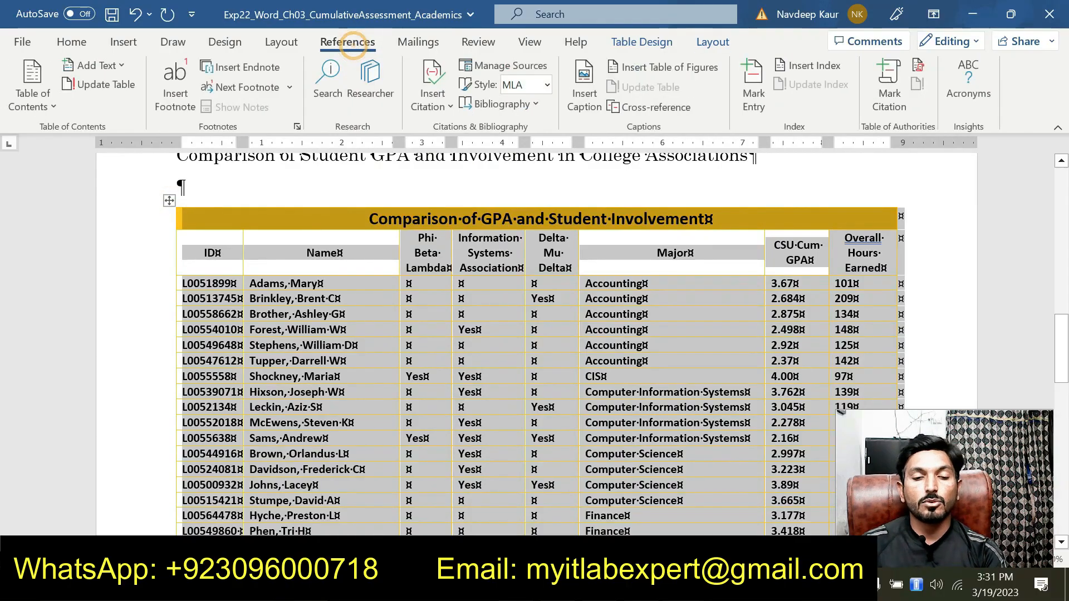
left_click(581, 109)
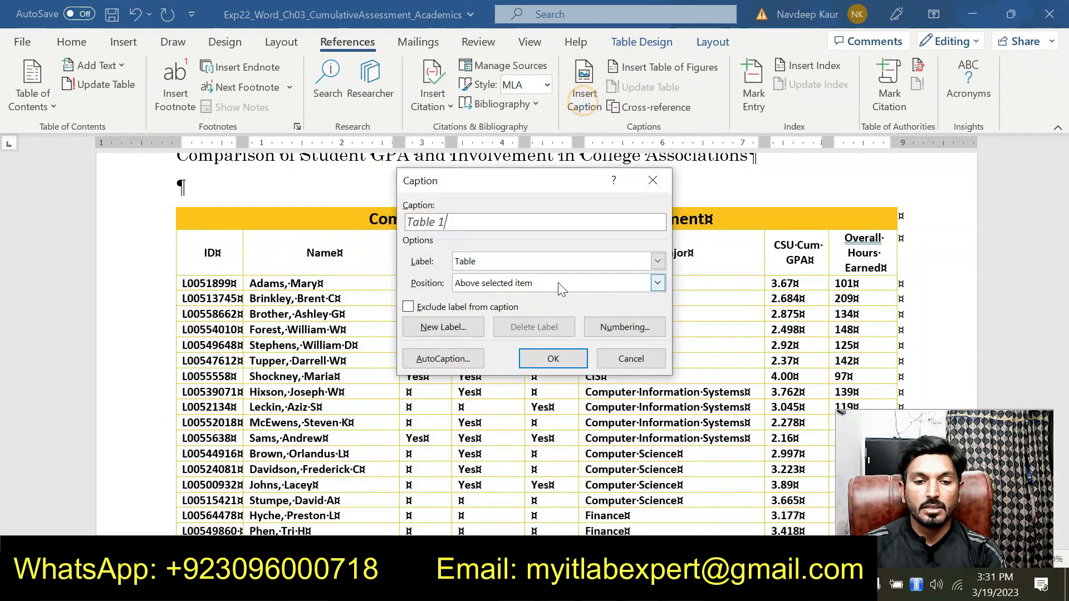
left_click(489, 284)
left_click(489, 310)
left_click(456, 221)
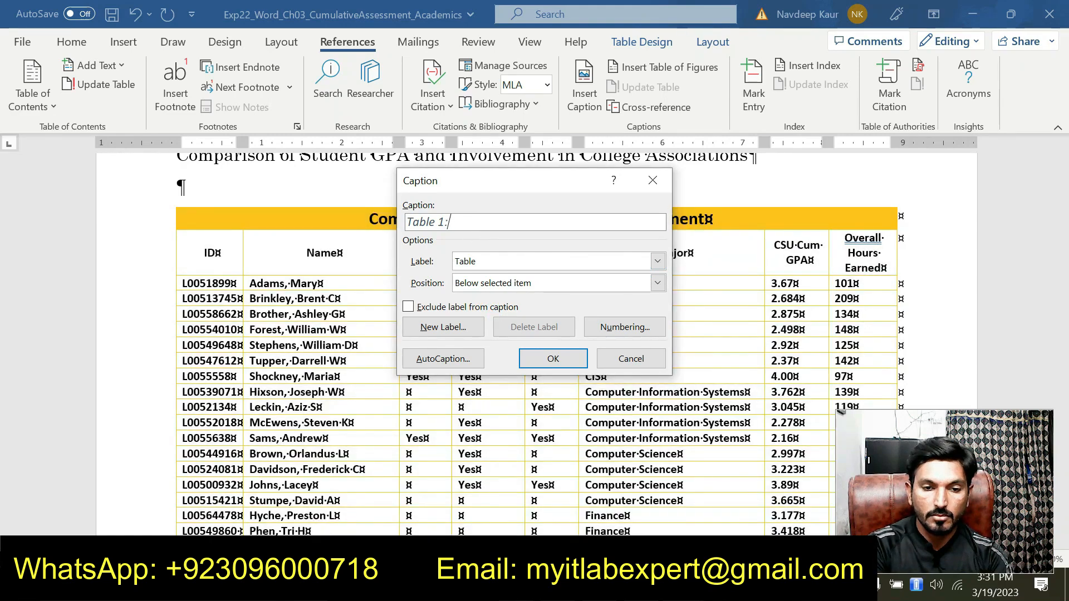
key("BackSpace")
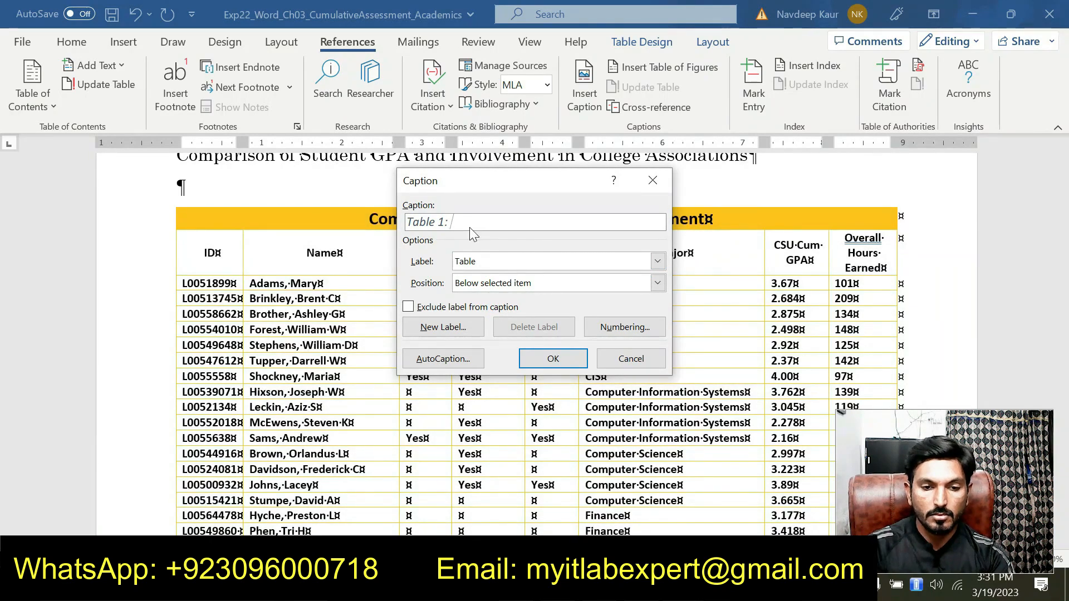
key("ctrl+v")
left_click(553, 359)
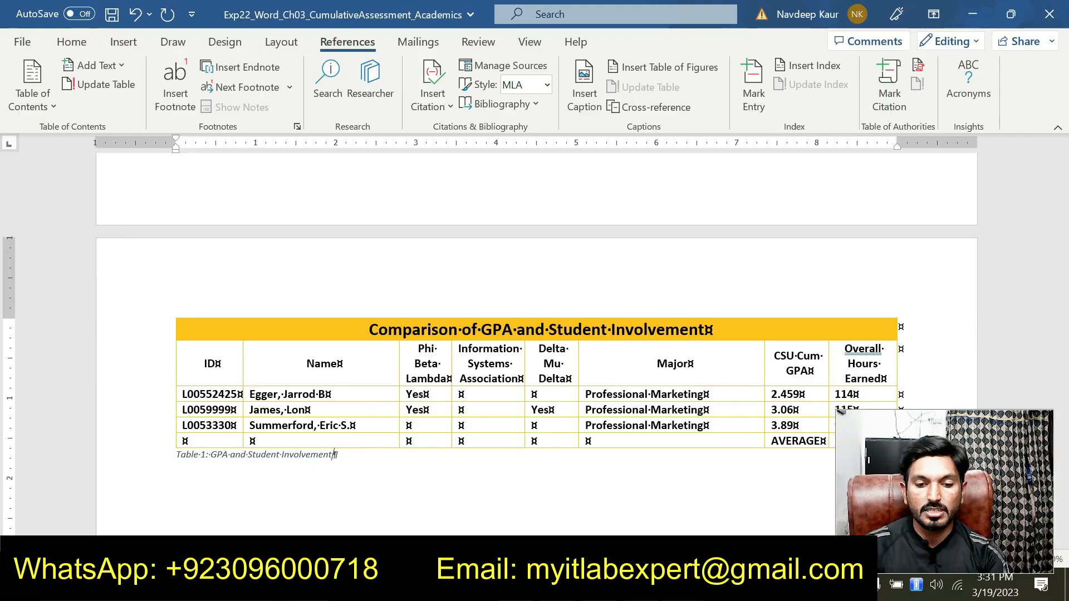
- Switch to the instructions document and remove the green highlighting from the completed step 12 text
mouse_move(677, 589)
left_click(590, 492)
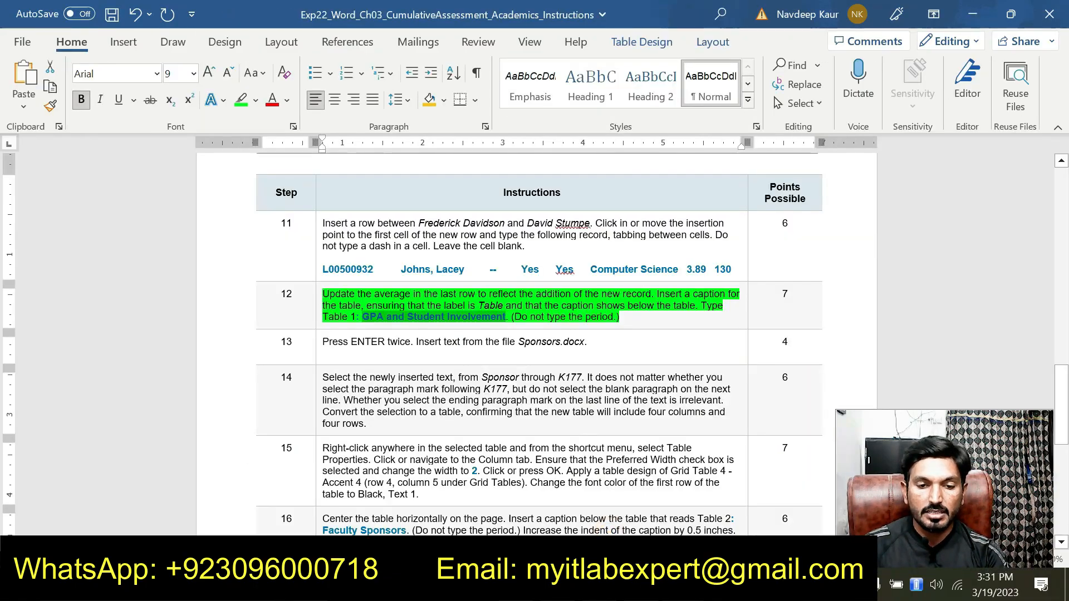
triple_click(411, 293)
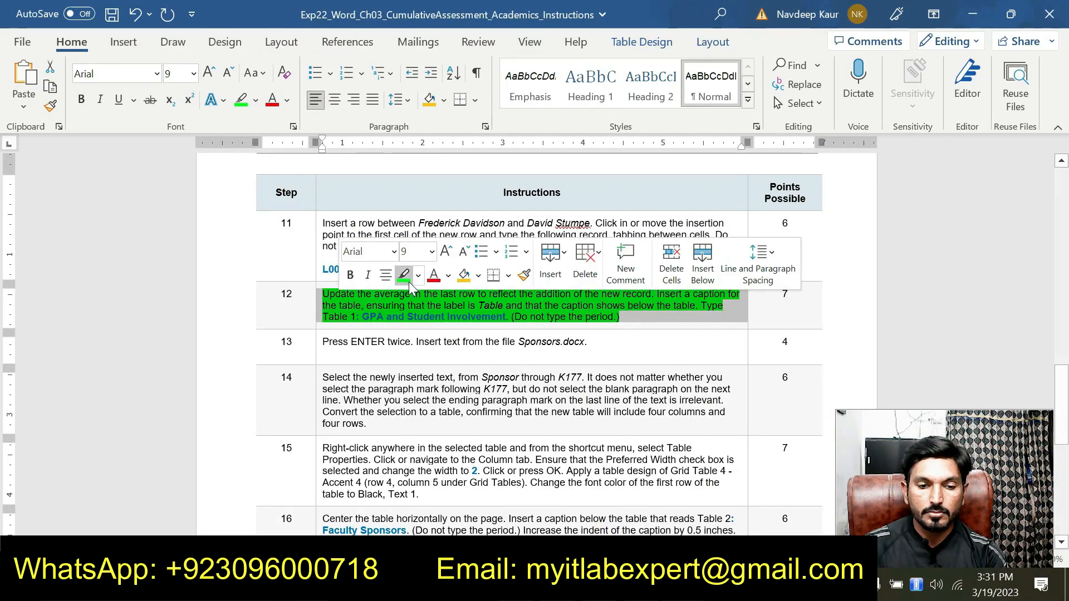
left_click(405, 275)
- Highlight the step 13 instruction about inserting text from Sponsors.docx in green
scroll(408, 279, "down", 2)
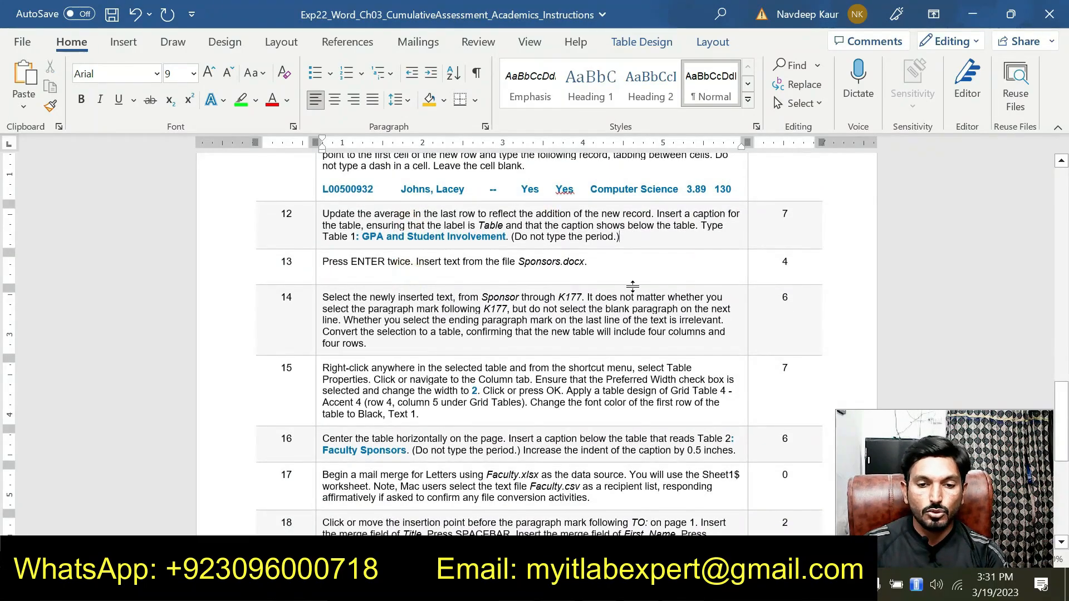
left_click_drag(588, 261, 323, 262)
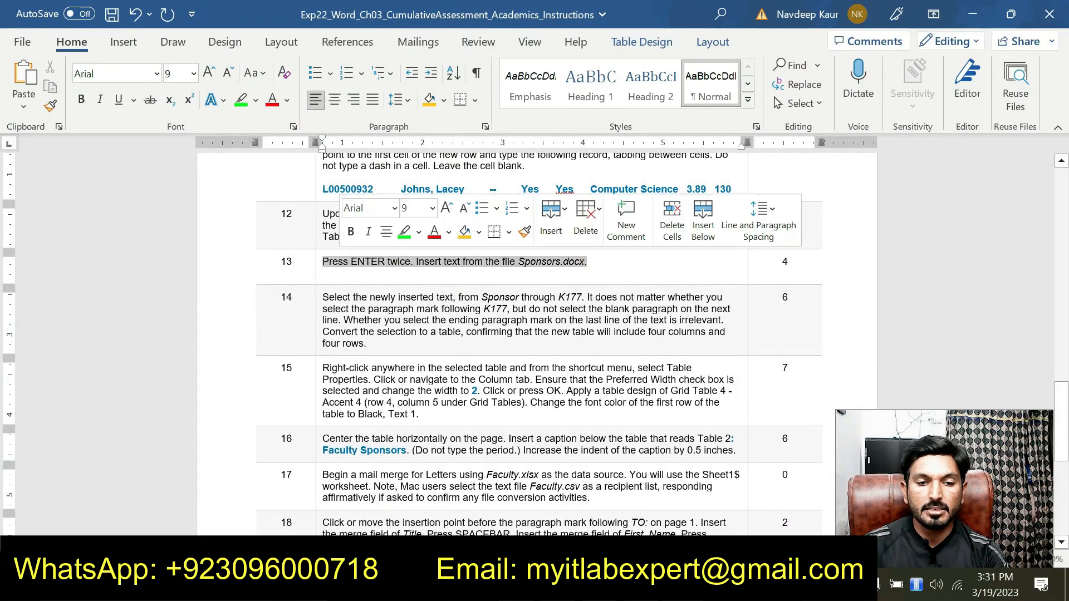
left_click(404, 232)
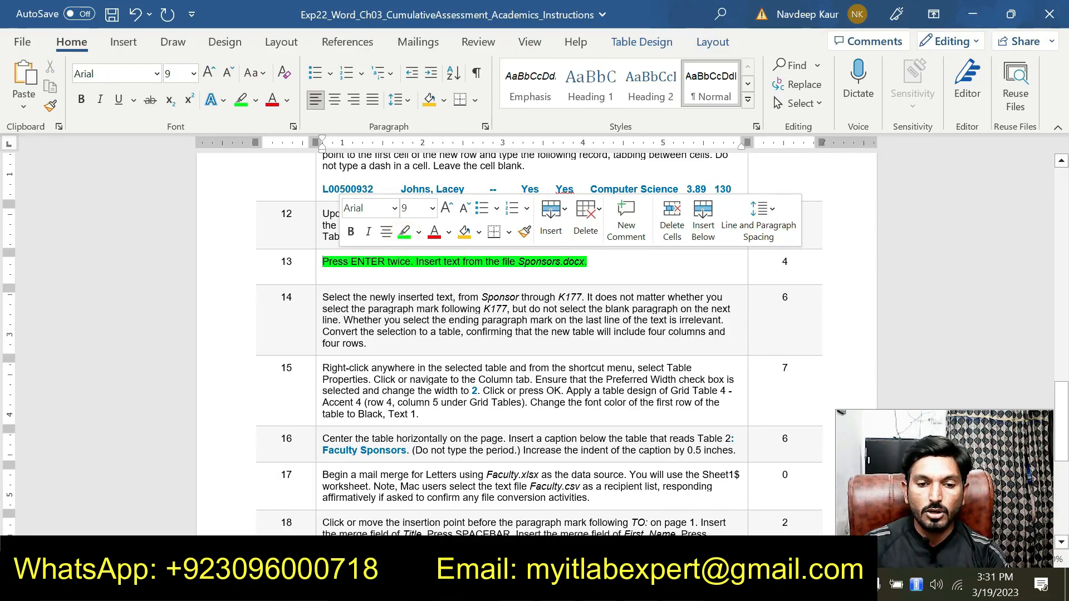
left_click(617, 265)
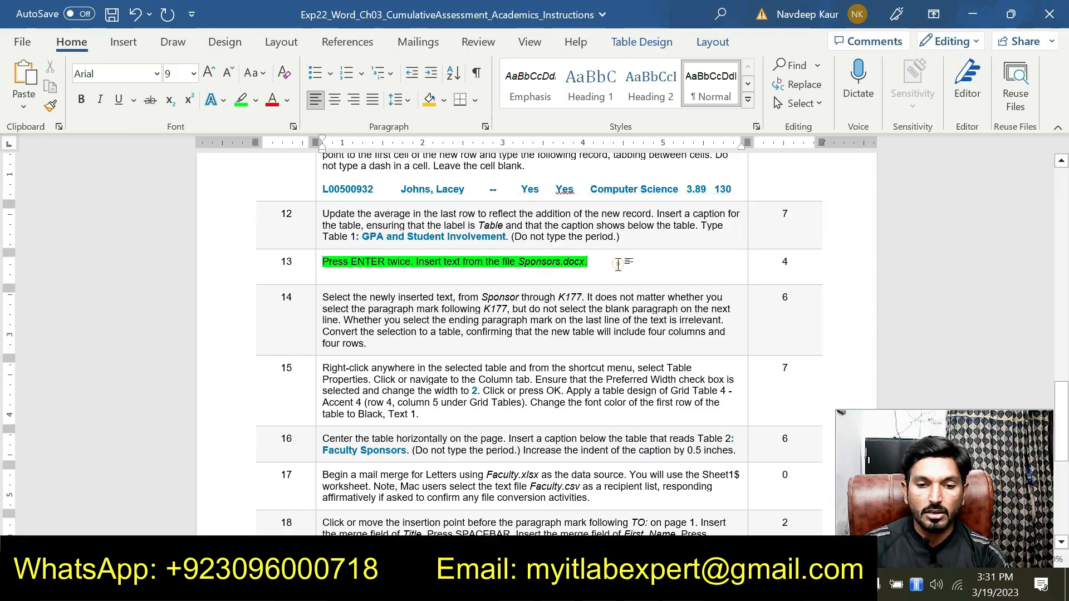
- Save the instructions document, switch to the Academics document and add two blank paragraphs after the Table 1 caption
key("ctrl+s")
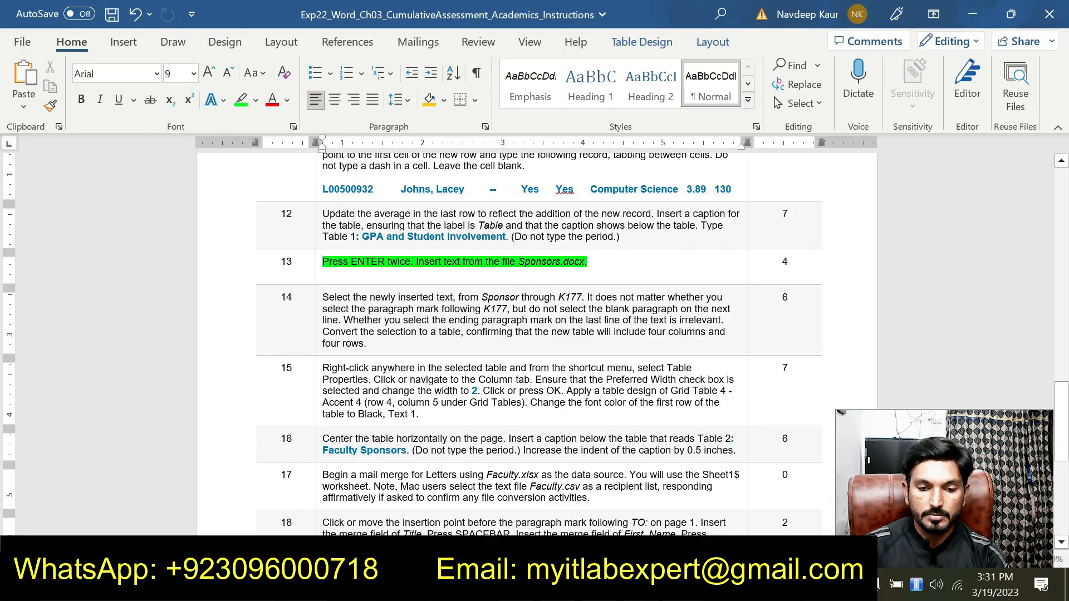
mouse_move(683, 585)
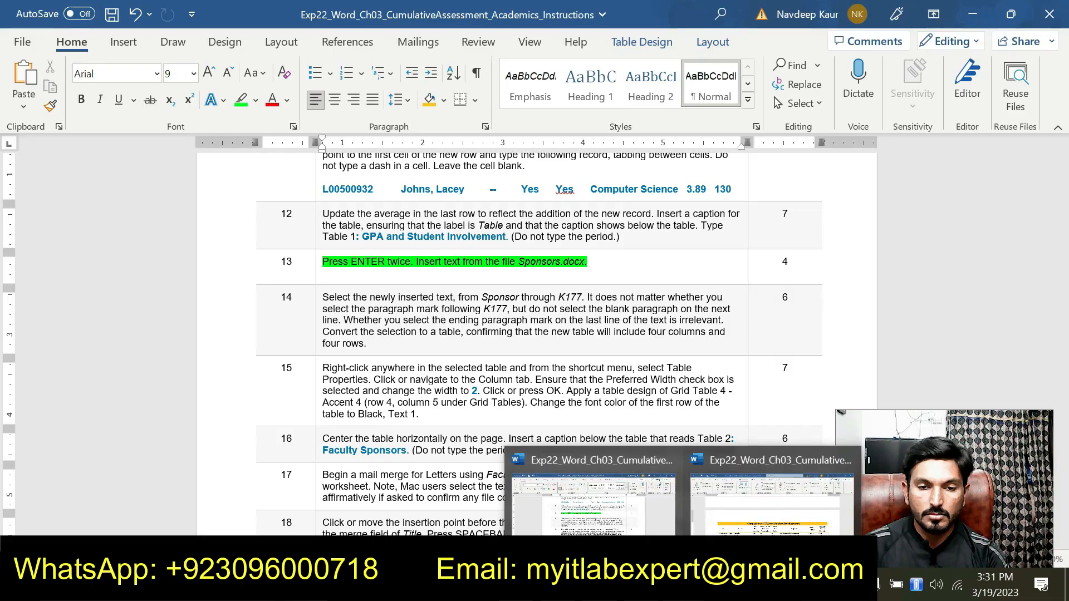
left_click(771, 503)
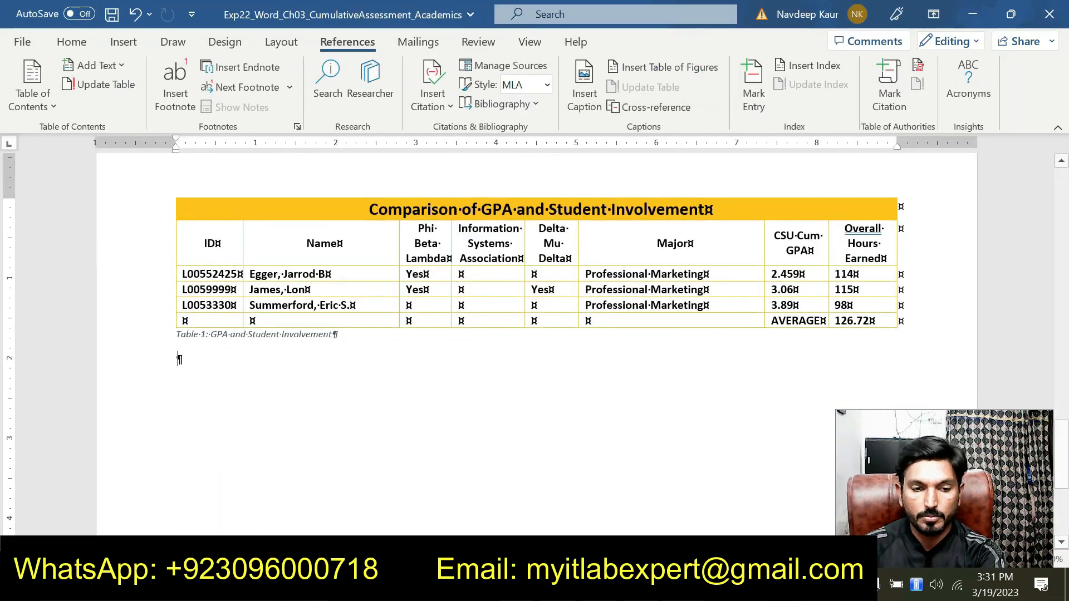
key("ctrl+z")
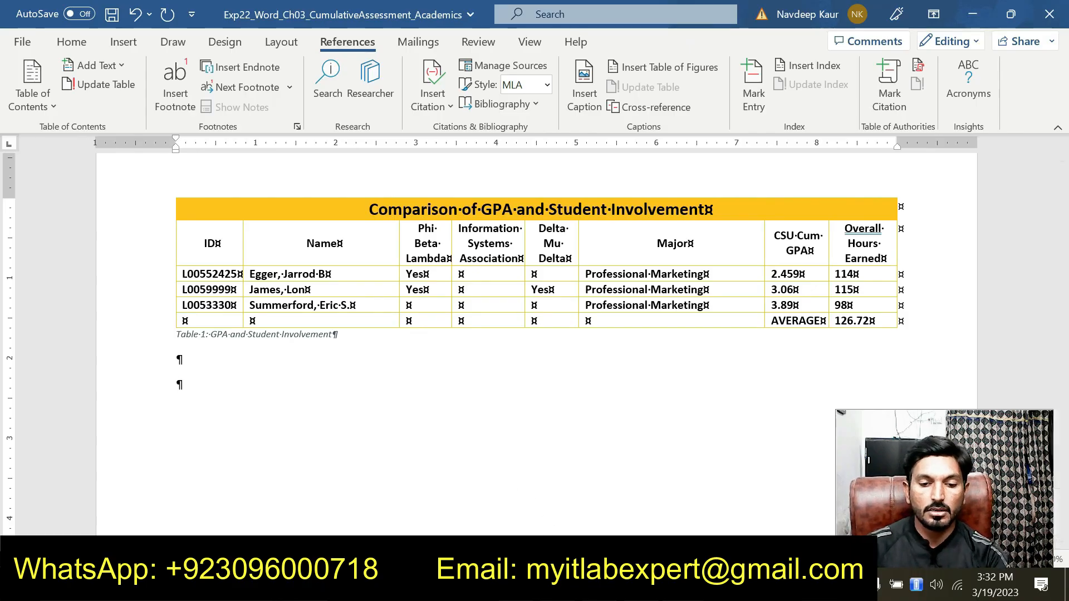
- Open Sponsors.docx, enable editing, copy all its text, close it and paste the text in the second blank paragraph below the Table 1 caption
key("alt+Tab")
double_click(222, 258)
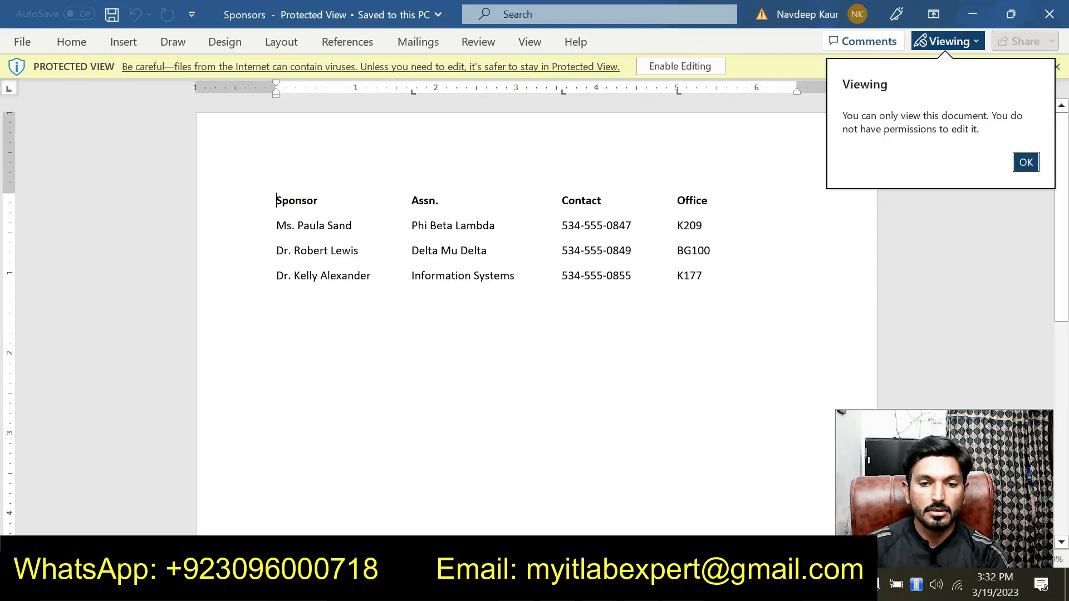
left_click(687, 67)
key("ctrl+a")
key("ctrl+c")
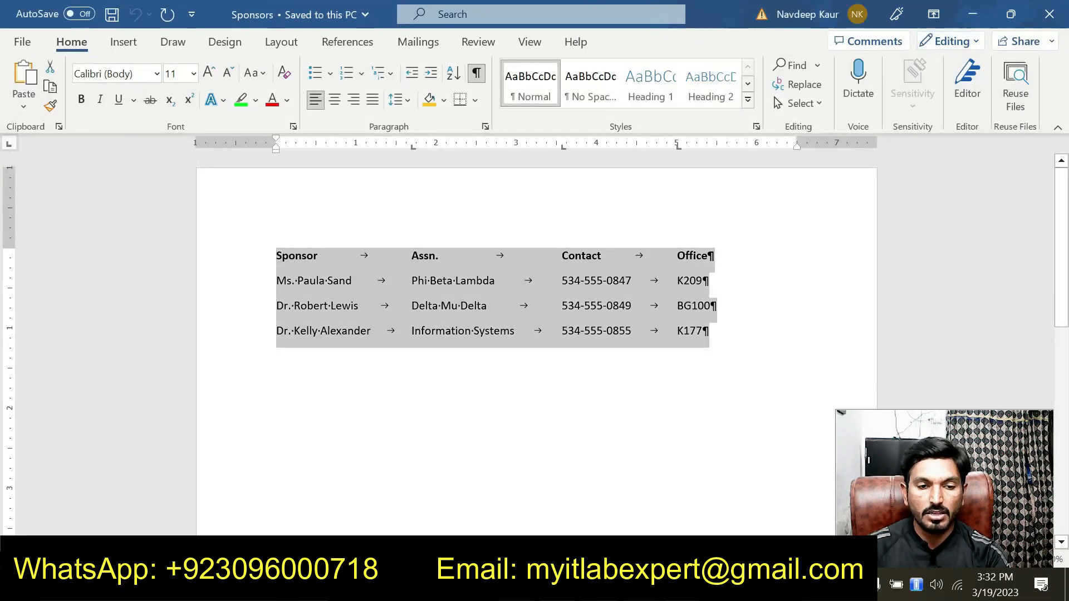
left_click(1049, 14)
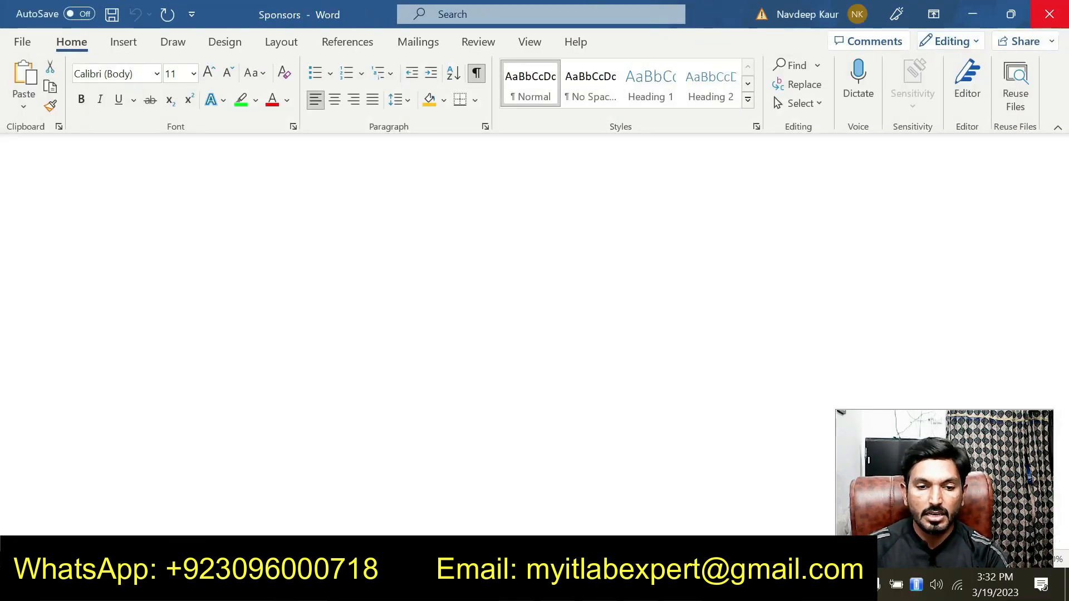
key("ctrl+v")
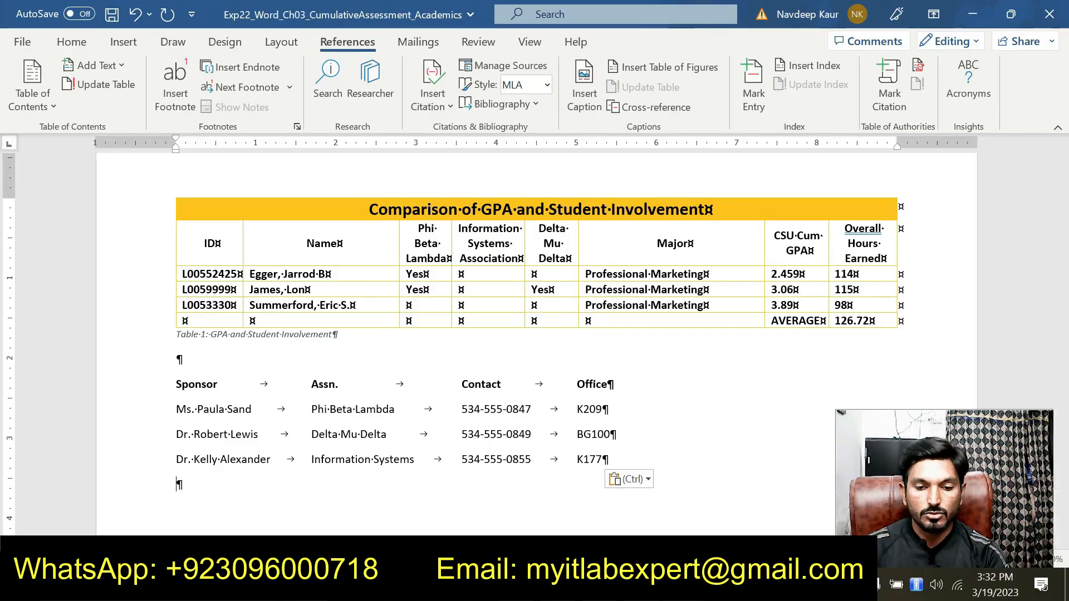
- Switch to the instructions document and remove the green highlighting from the step 13 text
mouse_move(683, 584)
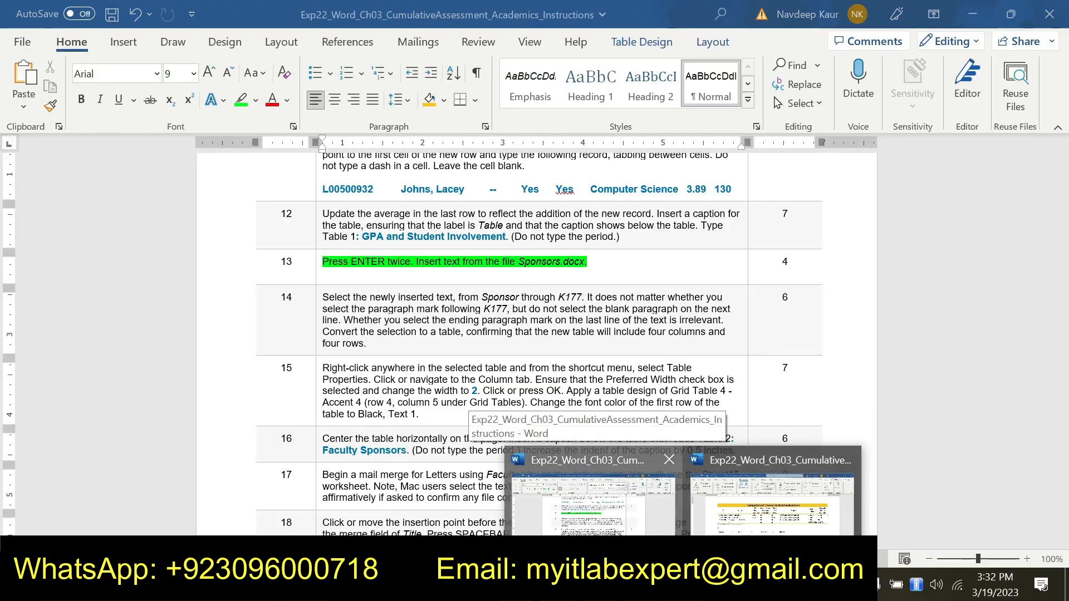
left_click(617, 534)
scroll(575, 212, "down", 1)
left_click_drag(587, 221, 322, 221)
left_click(415, 194)
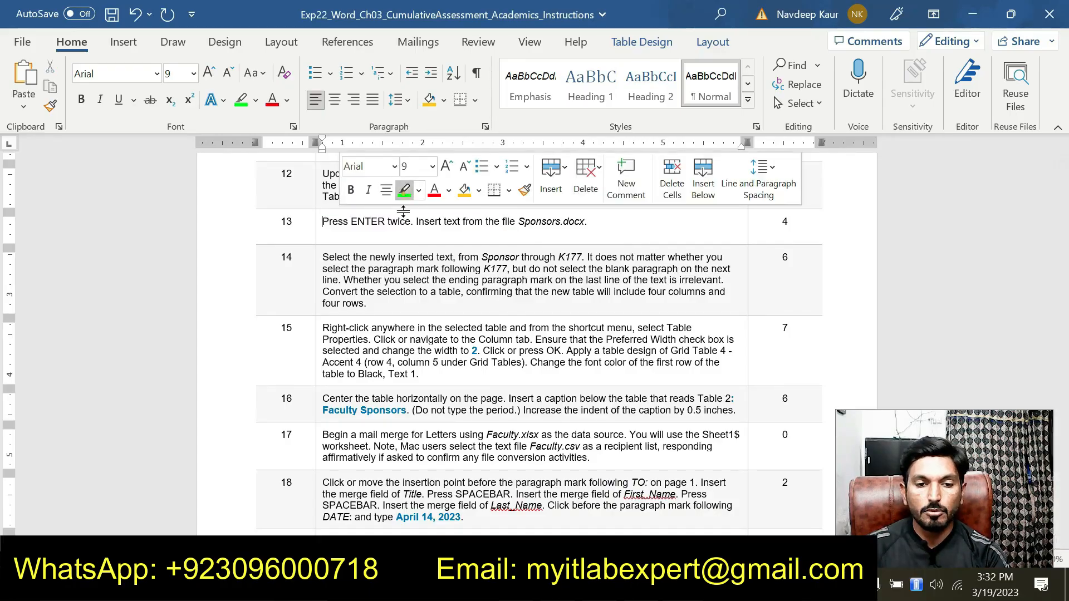
- Highlight the step 14 instruction about converting the inserted text to a table in green
triple_click(399, 304)
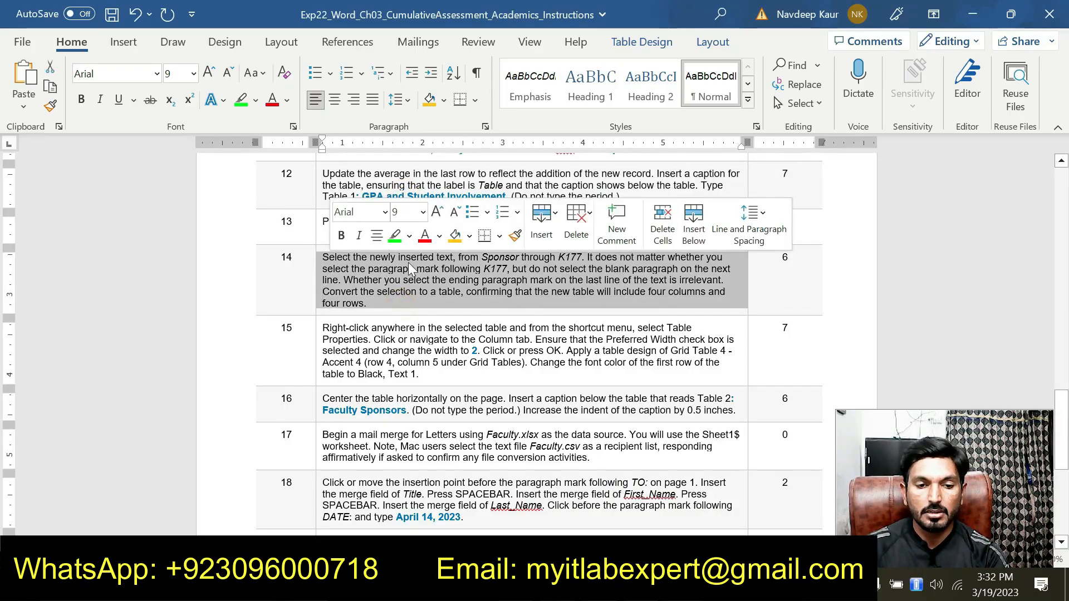
left_click(399, 238)
left_click(415, 301)
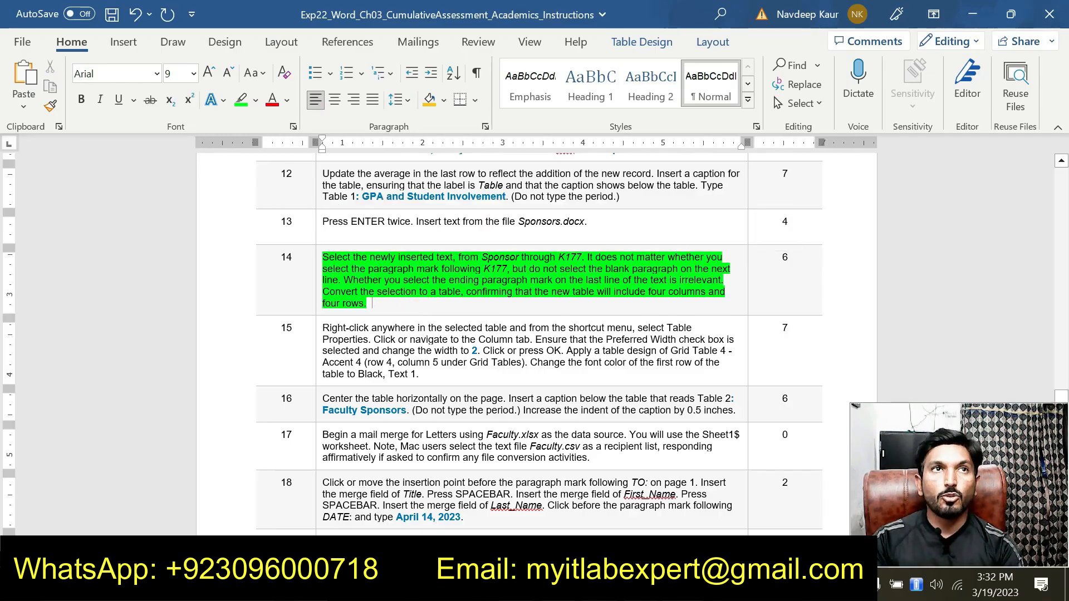
- Return to the Academics document and convert the text from Sponsor through K177 to a four-column, four-row table separated at tabs
scroll(535, 334, "up", 3)
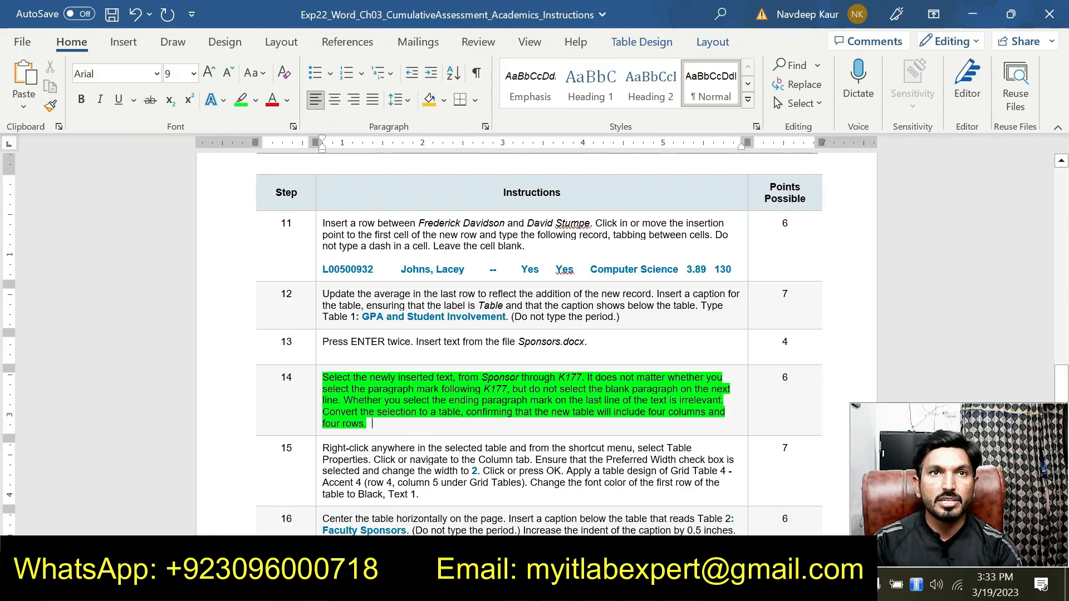
left_click(683, 585)
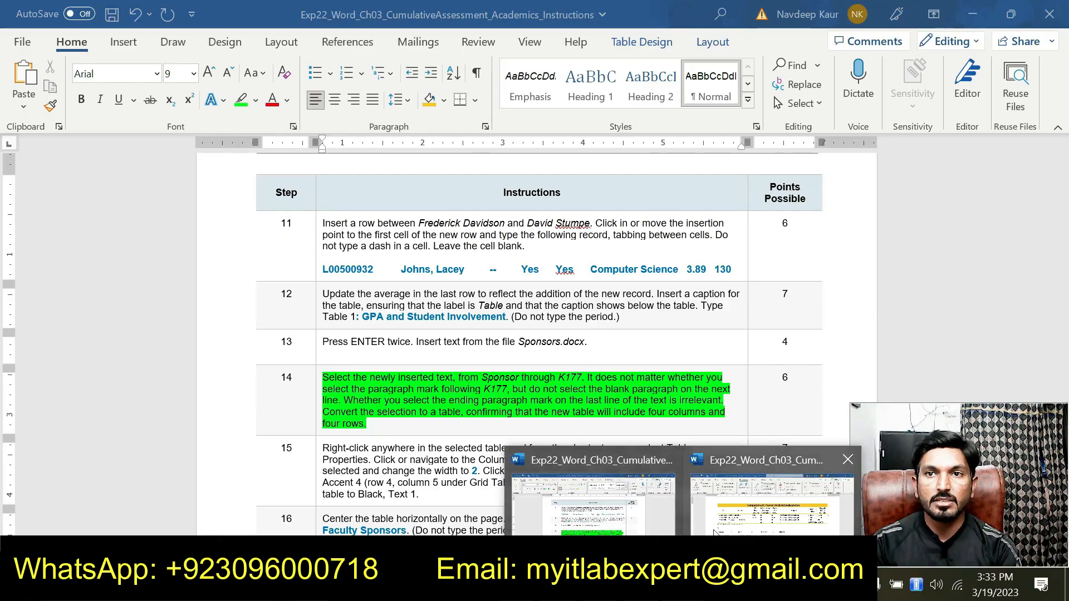
left_click(772, 501)
left_click_drag(176, 384, 612, 462)
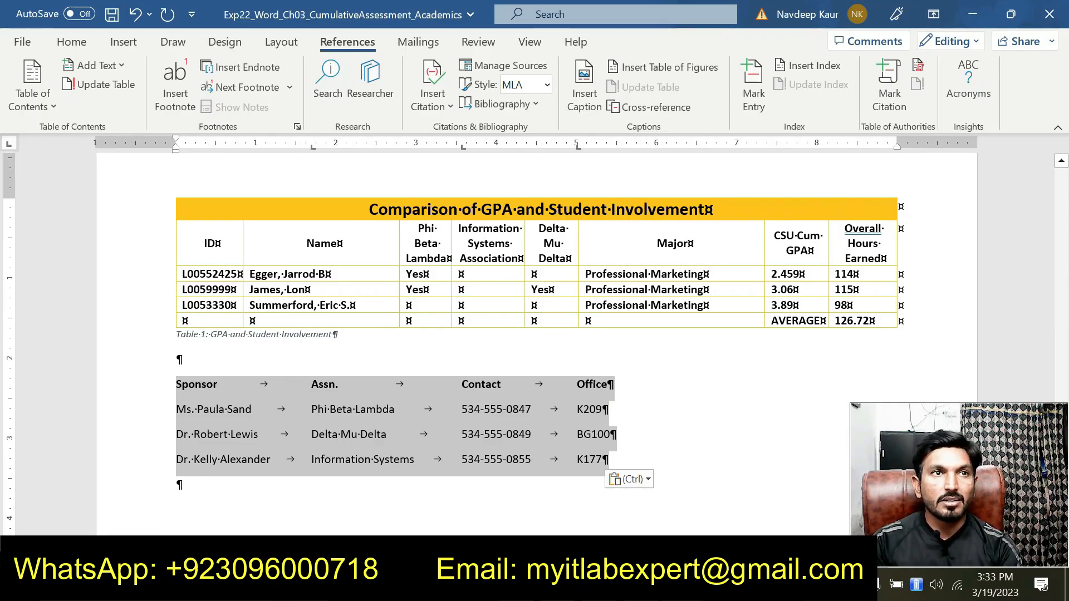
left_click(125, 42)
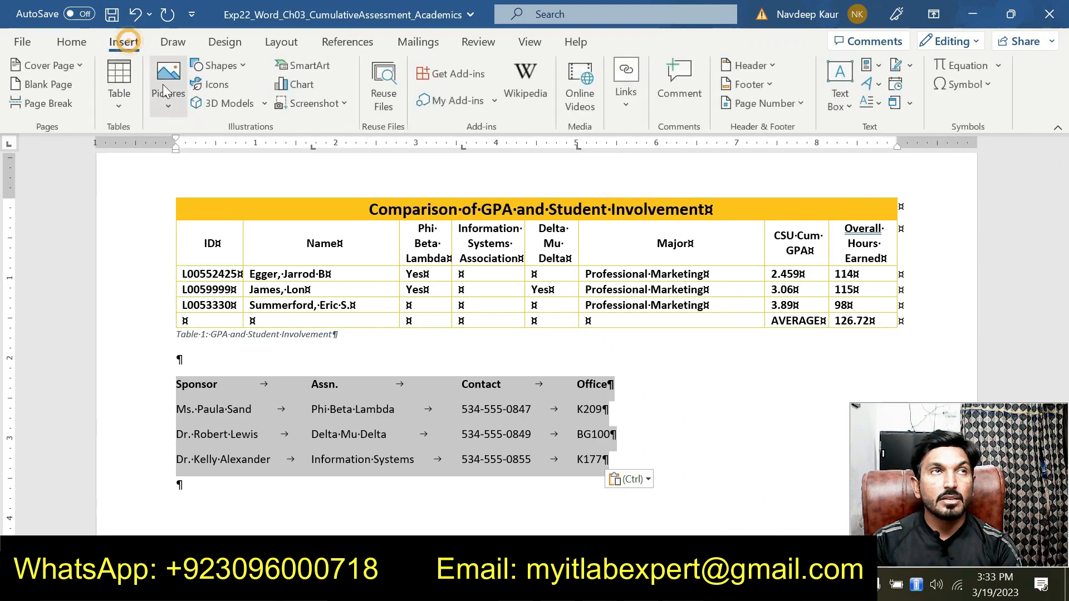
left_click(125, 114)
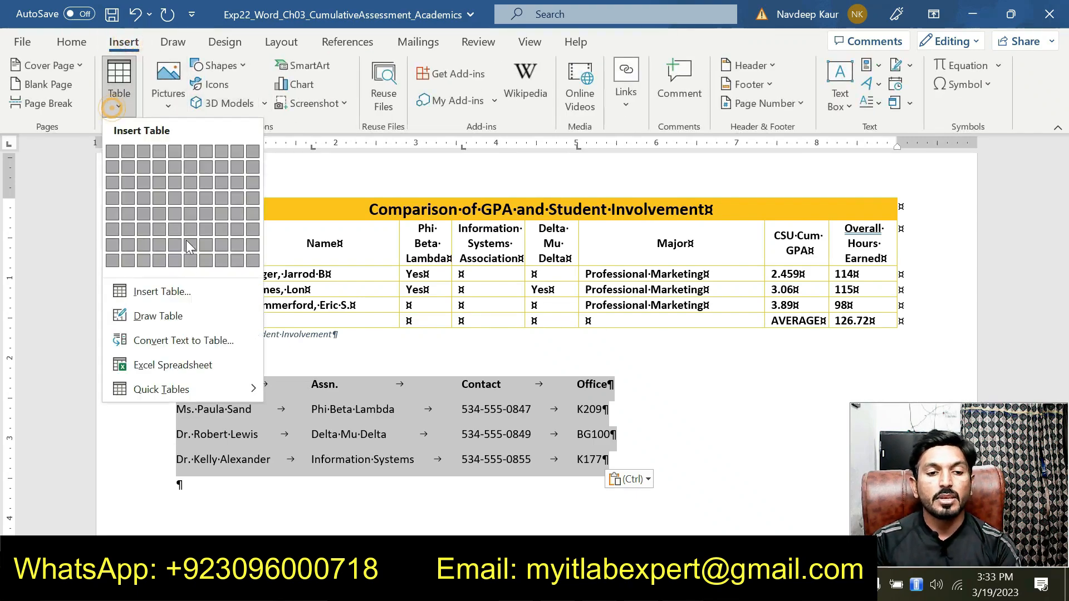
left_click(176, 340)
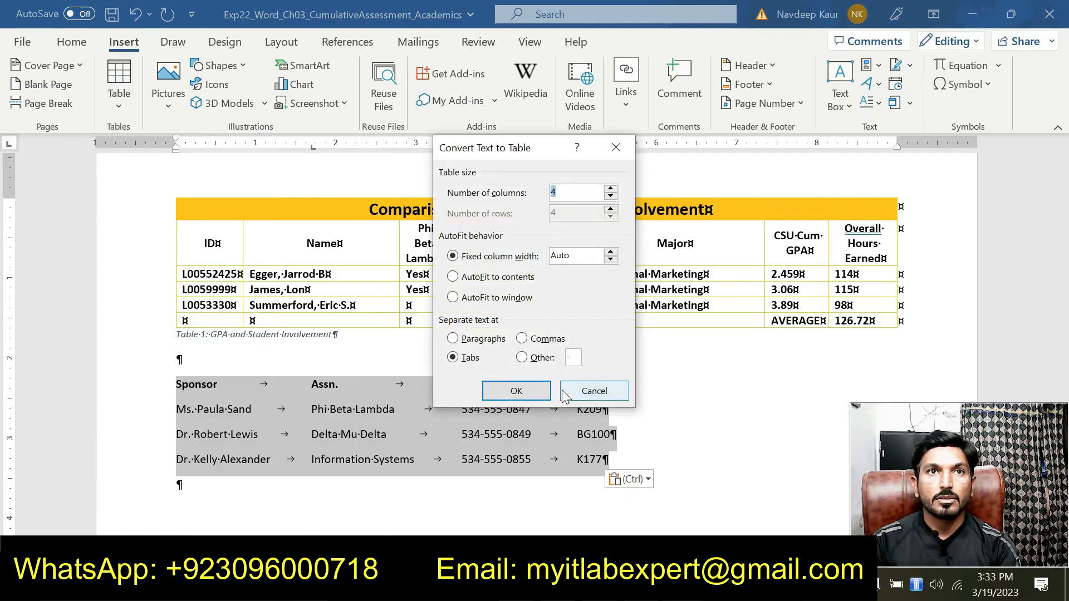
left_click(526, 392)
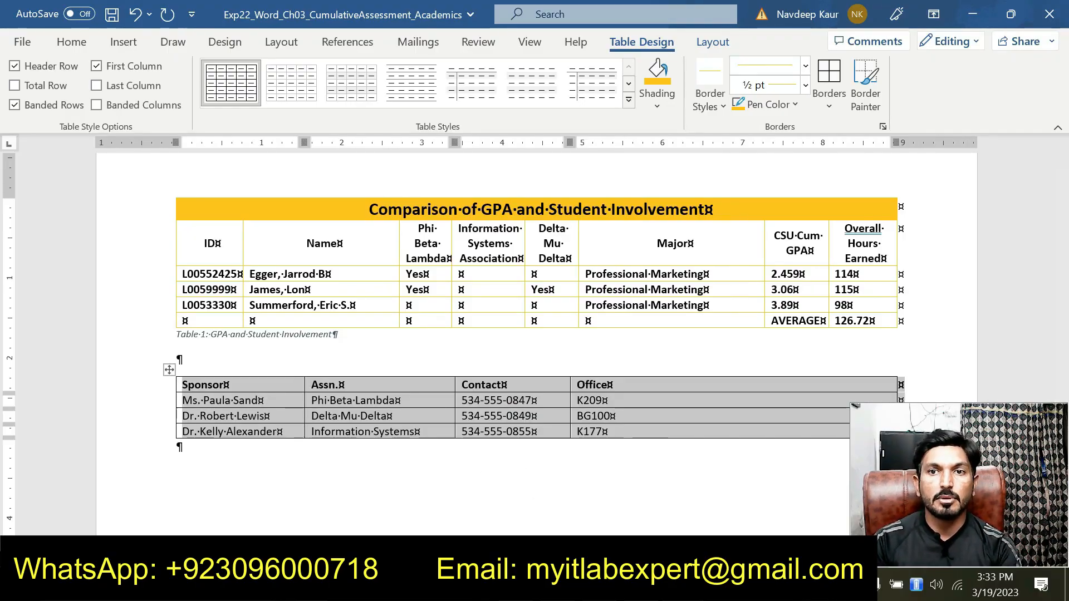
- Switch to the instructions document and remove the green highlighting from the step 14 text
left_click(659, 516)
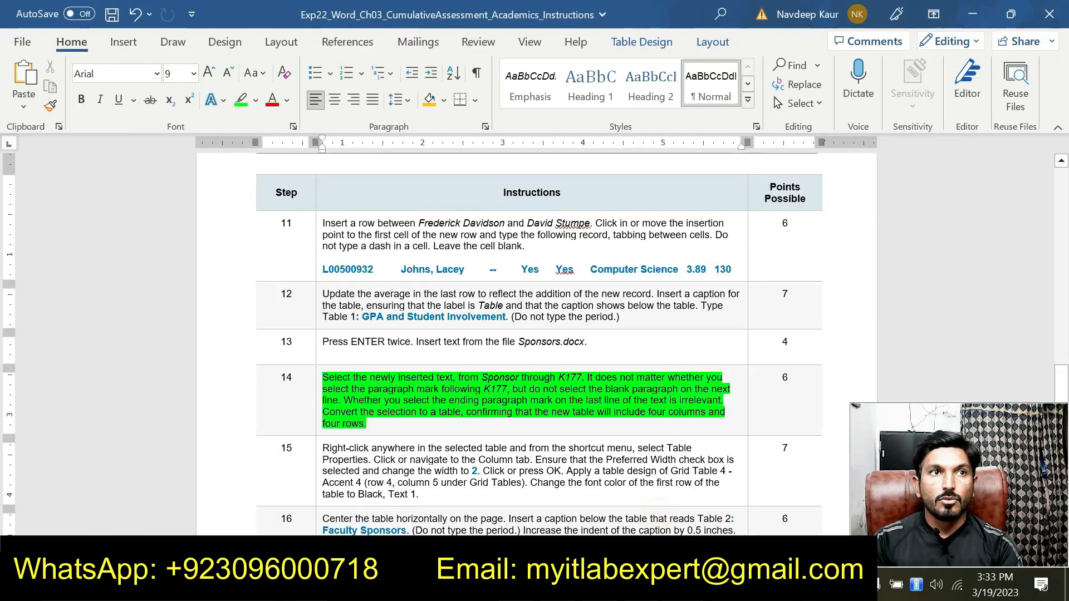
left_click_drag(372, 424, 367, 379)
left_click(388, 349)
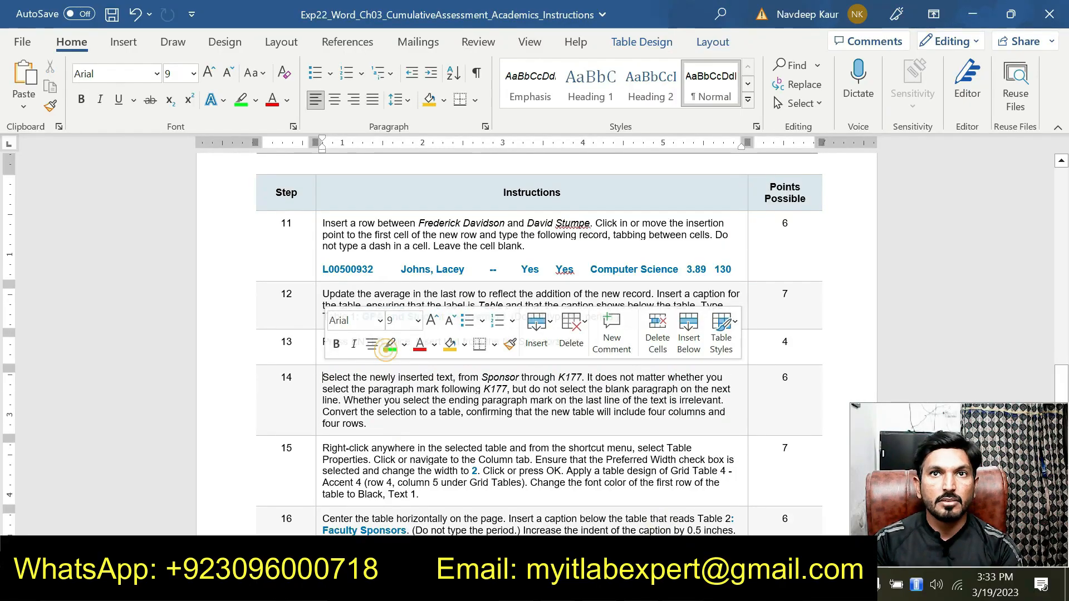
- Highlight the step 15 instruction about column width, table design and first-row font color in green
scroll(535, 328, "down", 2)
left_click_drag(419, 415, 328, 369)
left_click(396, 342)
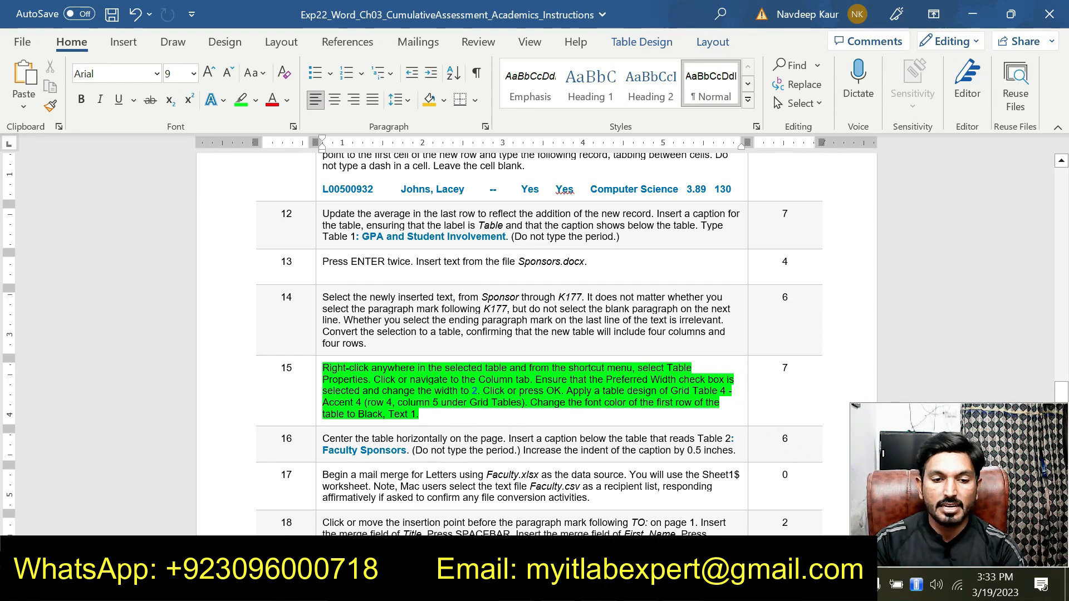
left_click(454, 416)
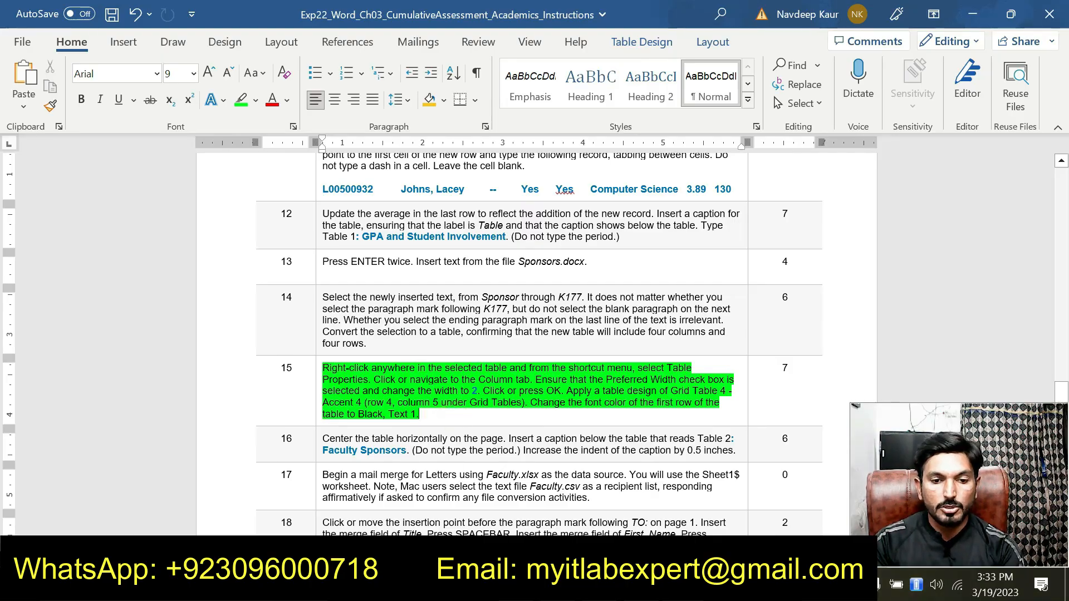
left_click(469, 417)
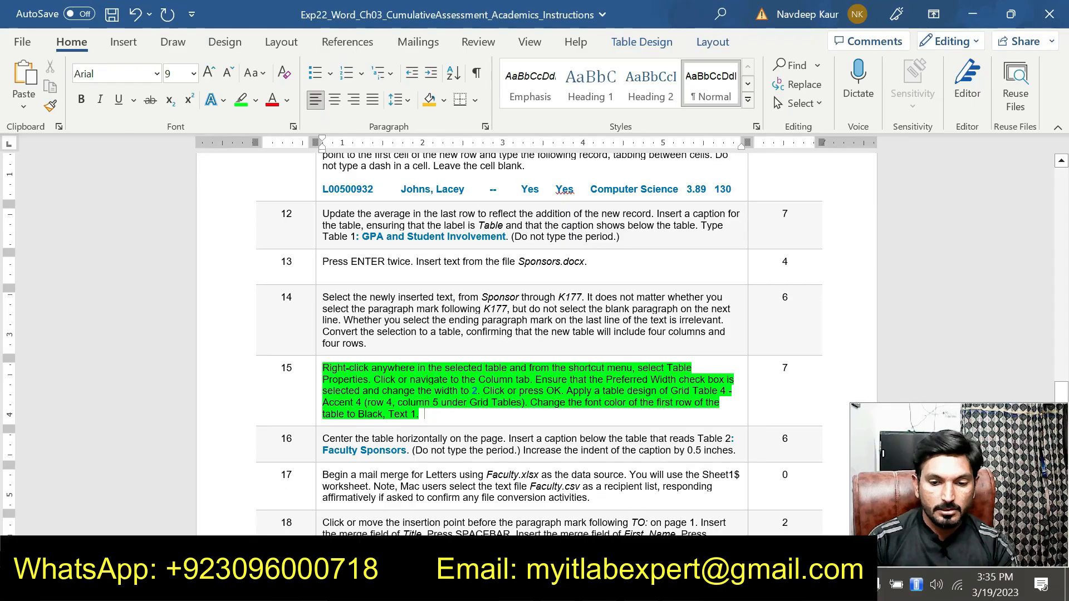
- Return to the Academics document and open the column settings in the sponsor table's properties, rechecking the step 15 instruction
left_click(719, 488)
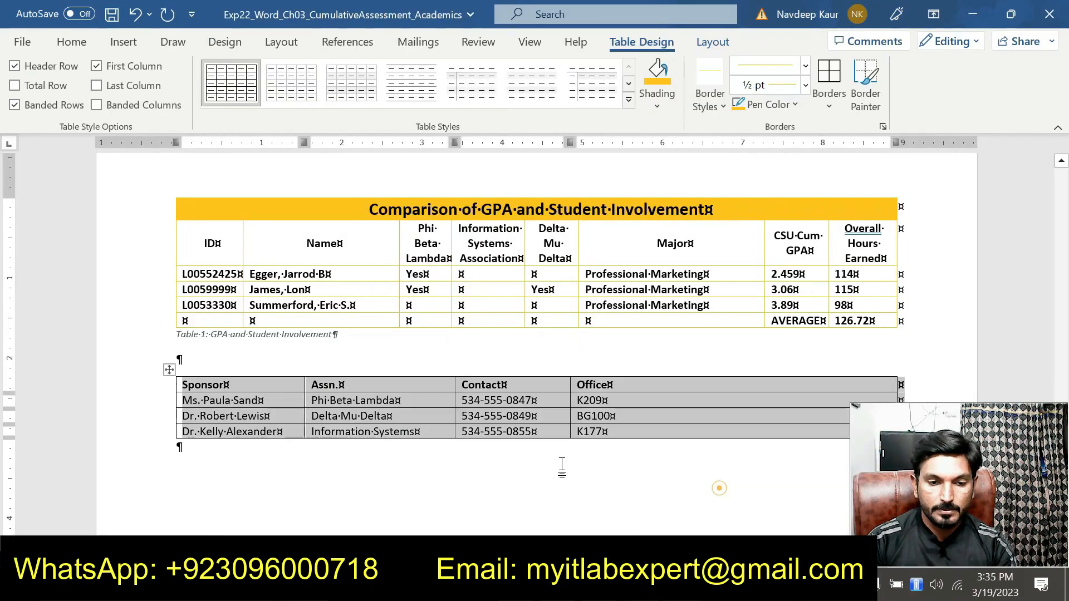
right_click(335, 423)
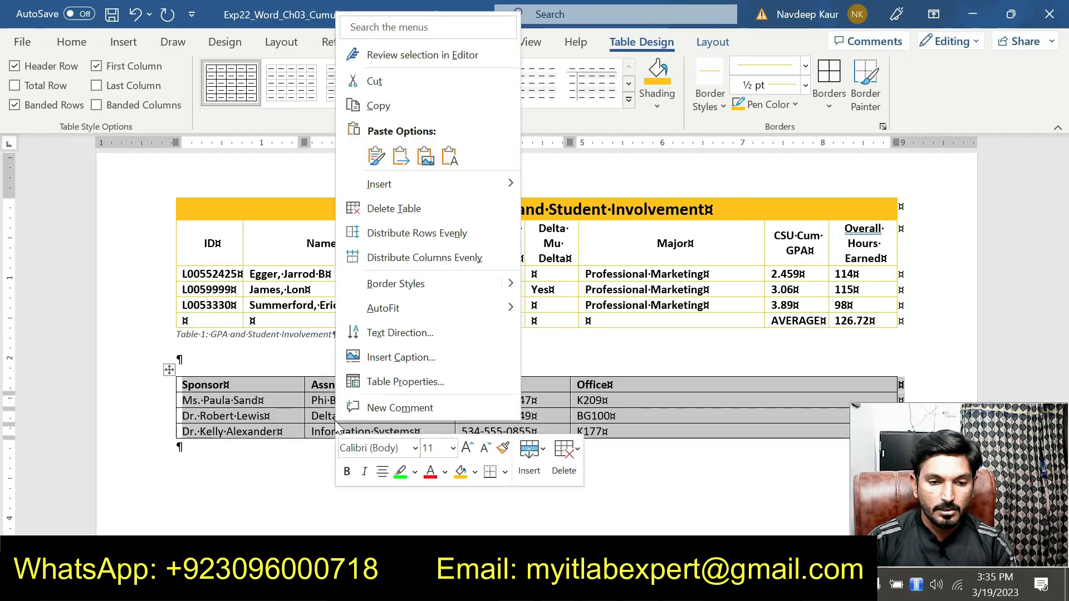
left_click(407, 382)
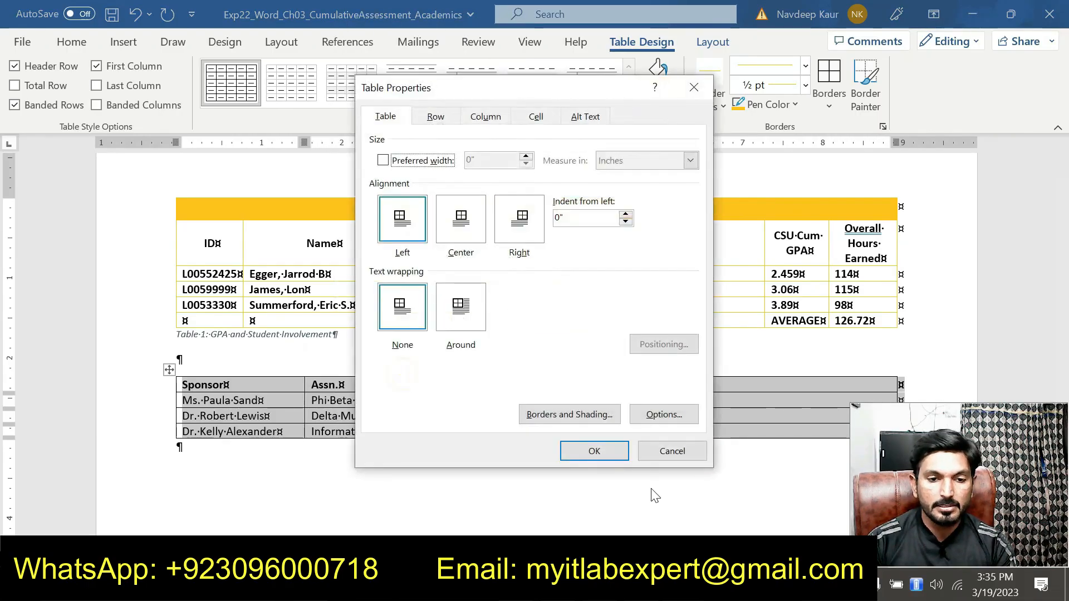
left_click(487, 117)
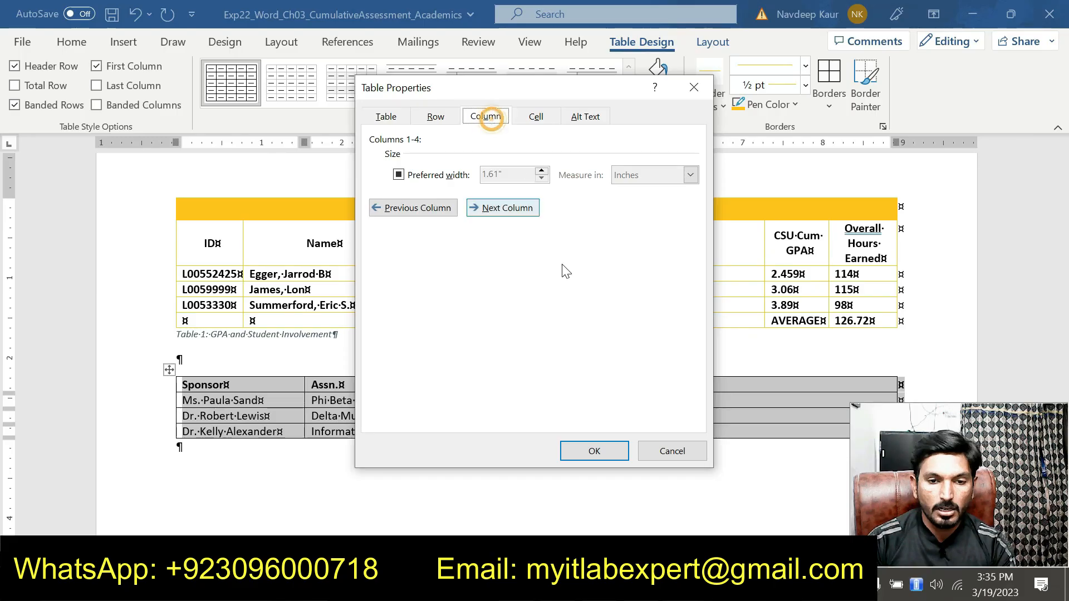
mouse_move(677, 585)
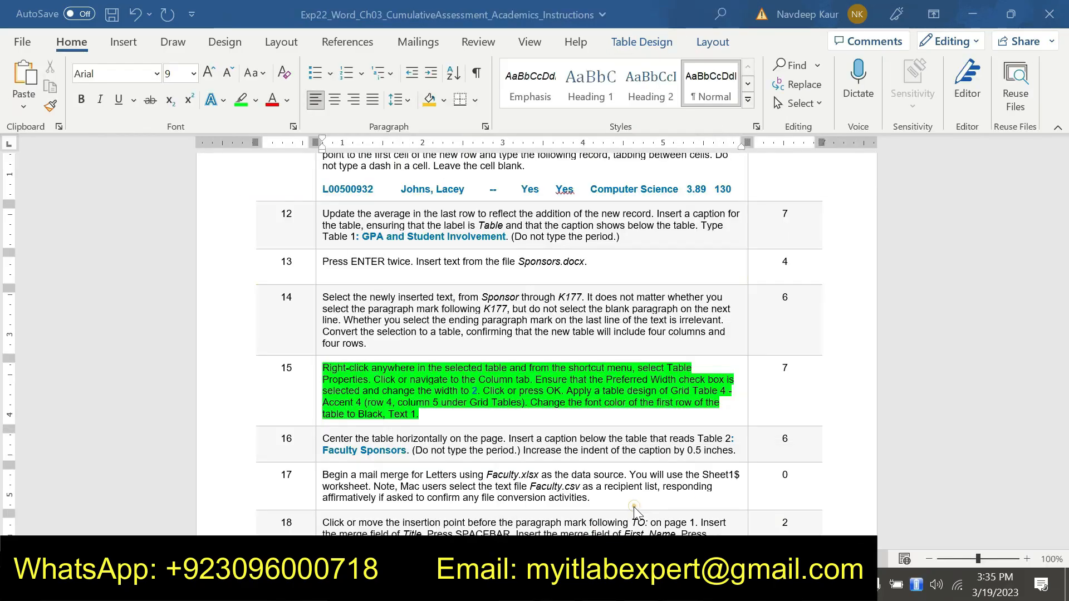
left_click(634, 505)
mouse_move(682, 585)
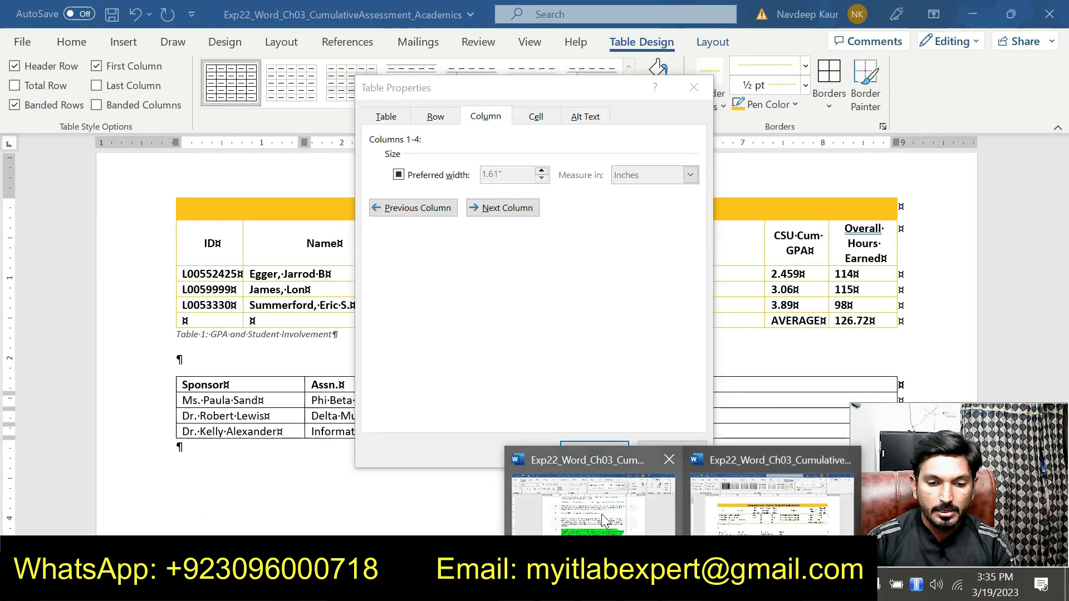
mouse_move(604, 520)
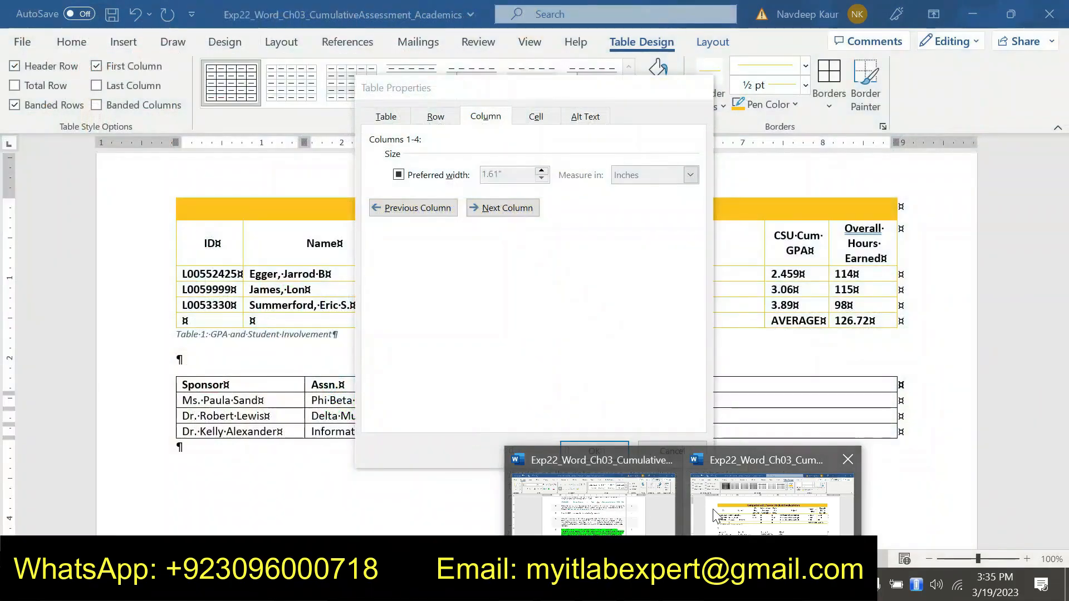
left_click(713, 509)
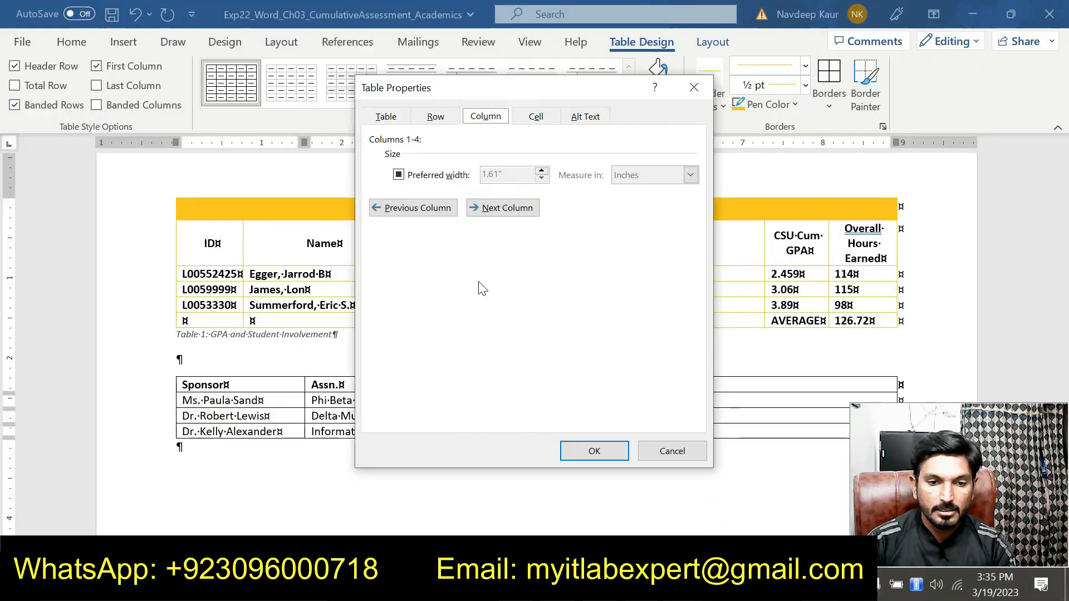
- Enable the preferred width for all four sponsor table columns and set it to 2 inches, checking the step 15 instruction
left_click(399, 175)
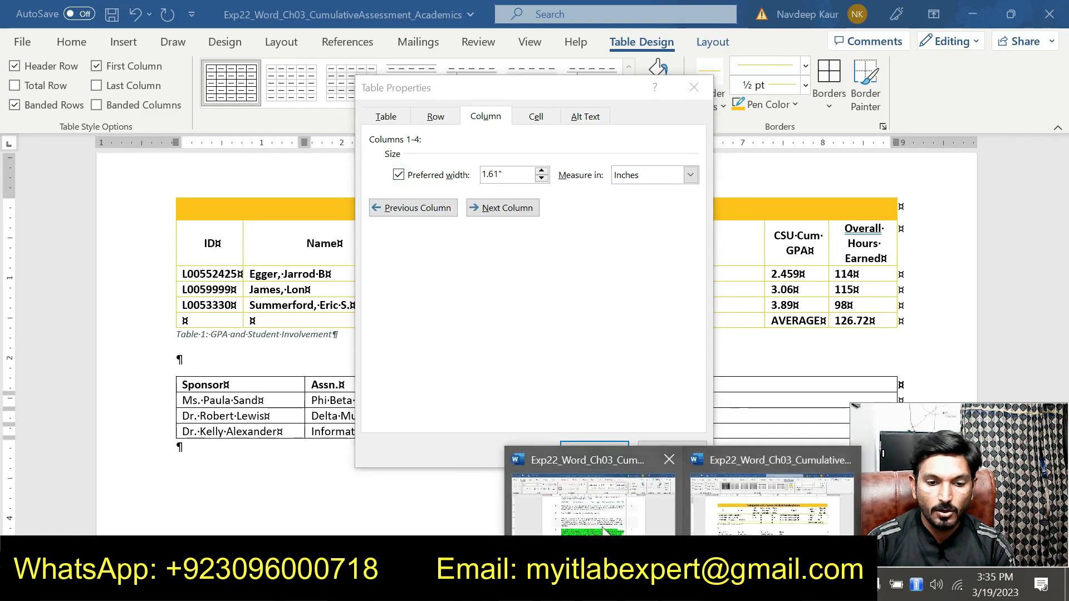
left_click(605, 529)
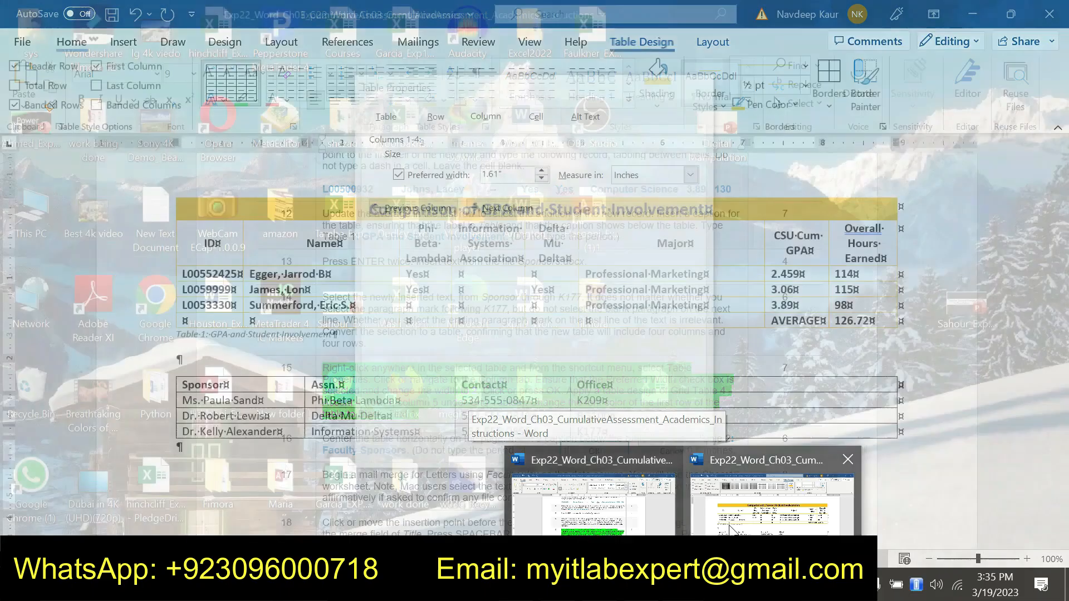
left_click(773, 504)
left_click(541, 171)
left_click(541, 170)
left_click(542, 171)
left_click(541, 170)
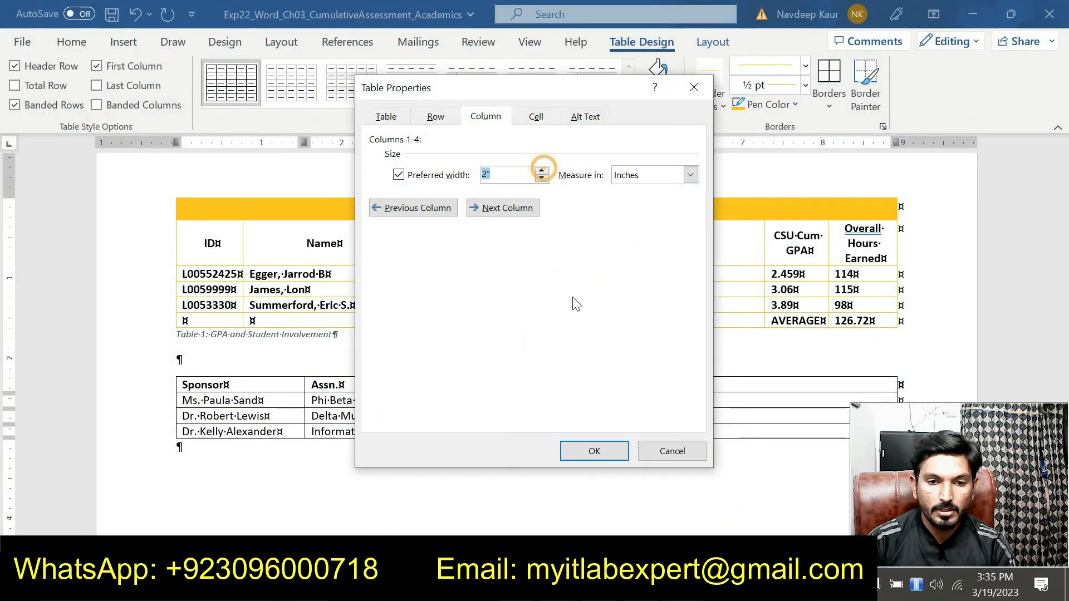
left_click(603, 520)
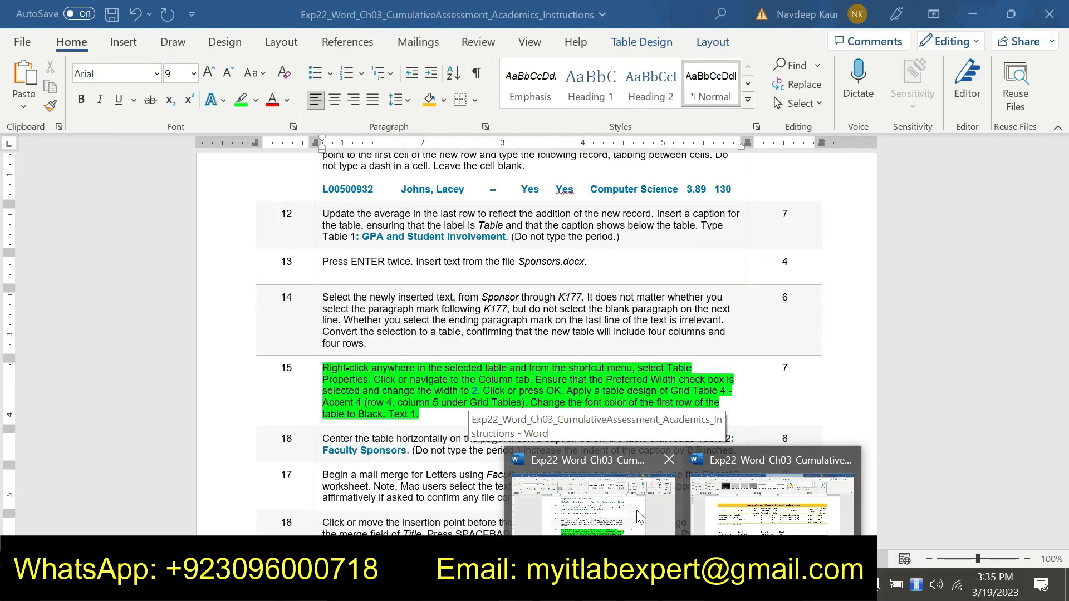
left_click(692, 509)
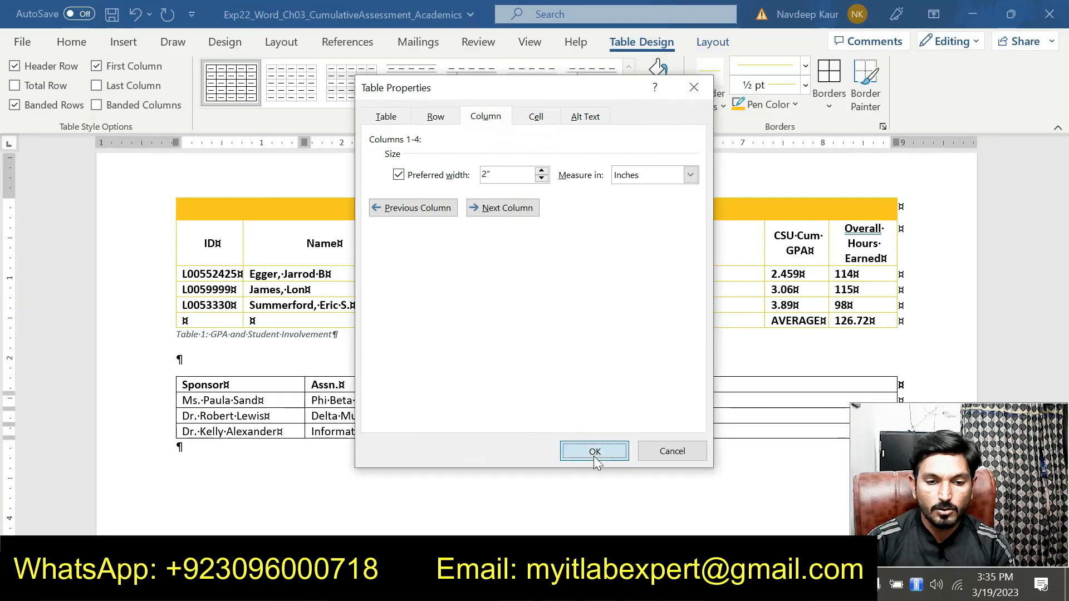
left_click(595, 452)
left_click(574, 504)
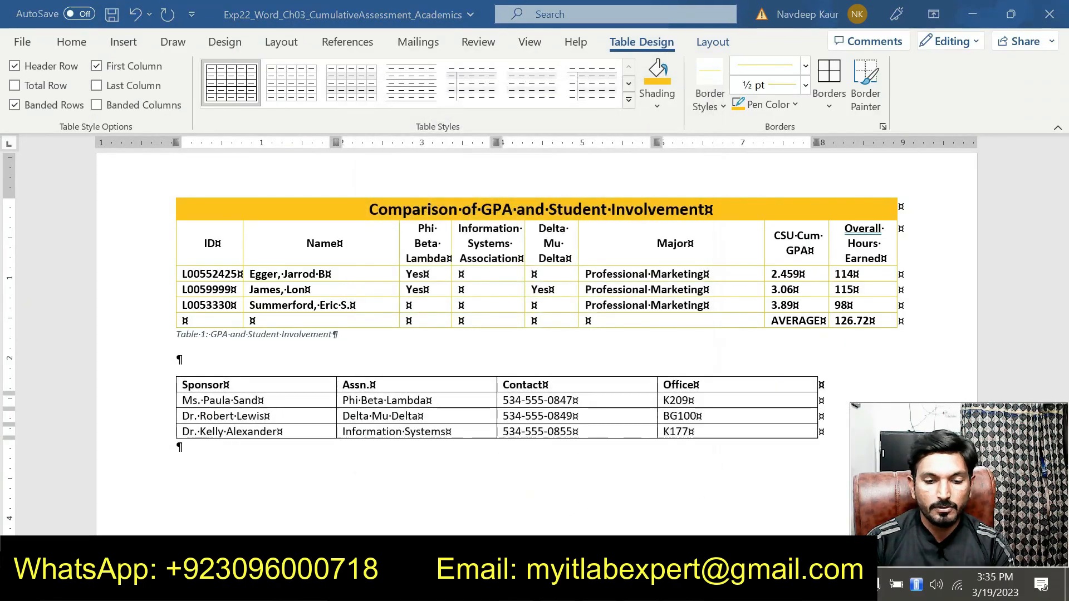
- Check the step 15 design requirement in the instructions document and apply Grid Table 4 - Accent 4 to the whole sponsor table
left_click(619, 517)
scroll(619, 517, "down", 2)
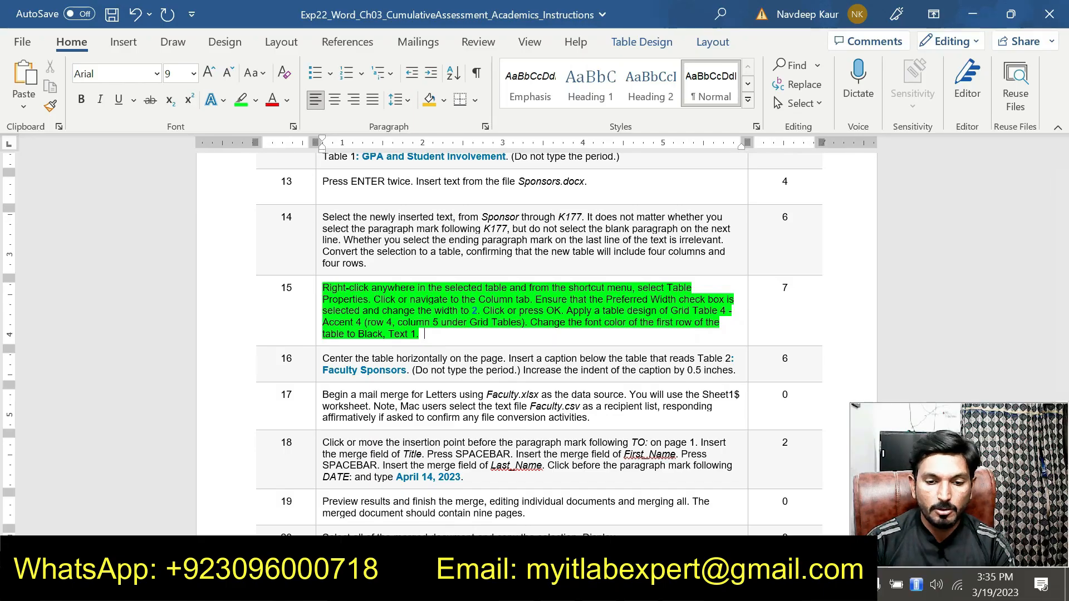
mouse_move(683, 585)
left_click(772, 501)
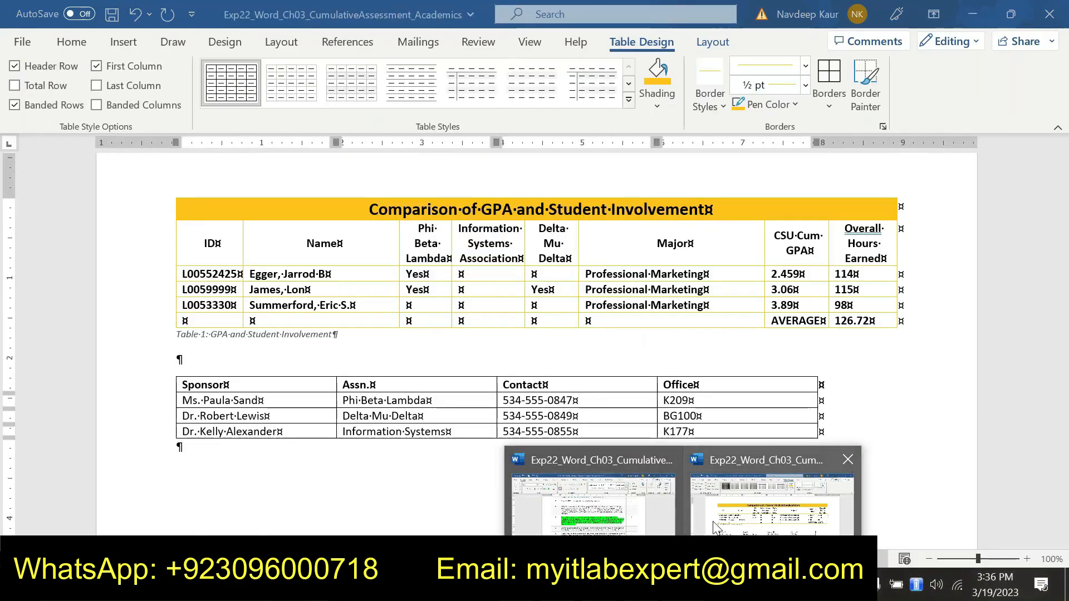
left_click(170, 370)
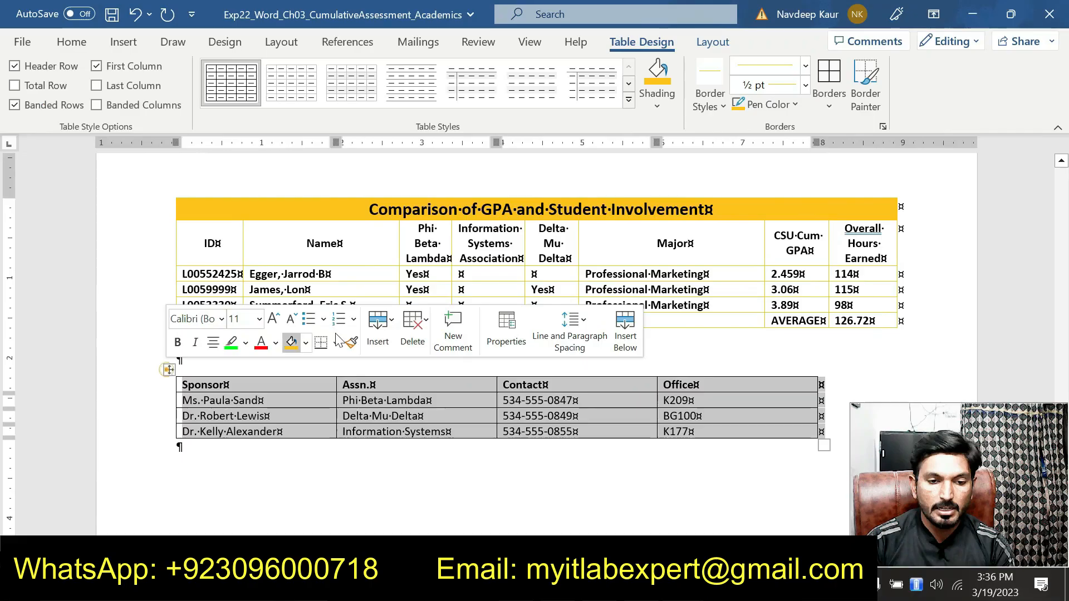
left_click(630, 100)
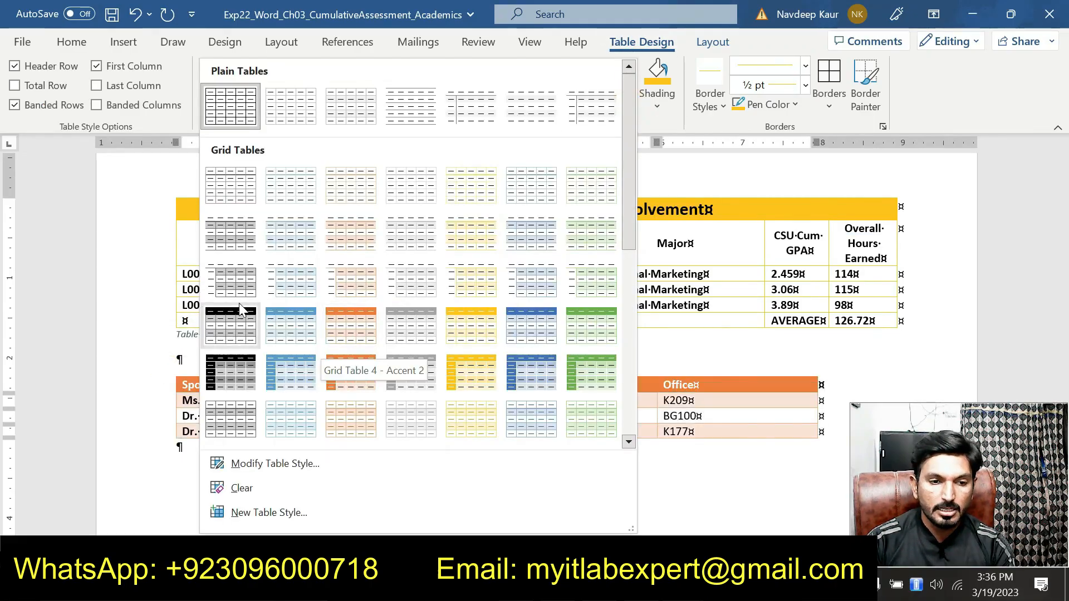
left_click(482, 334)
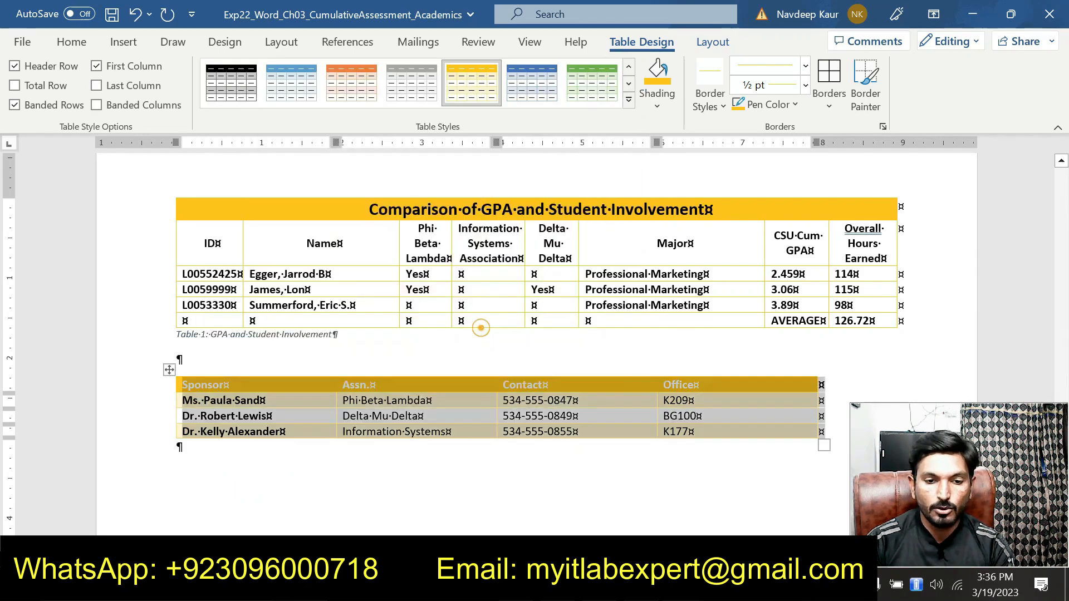
mouse_move(682, 589)
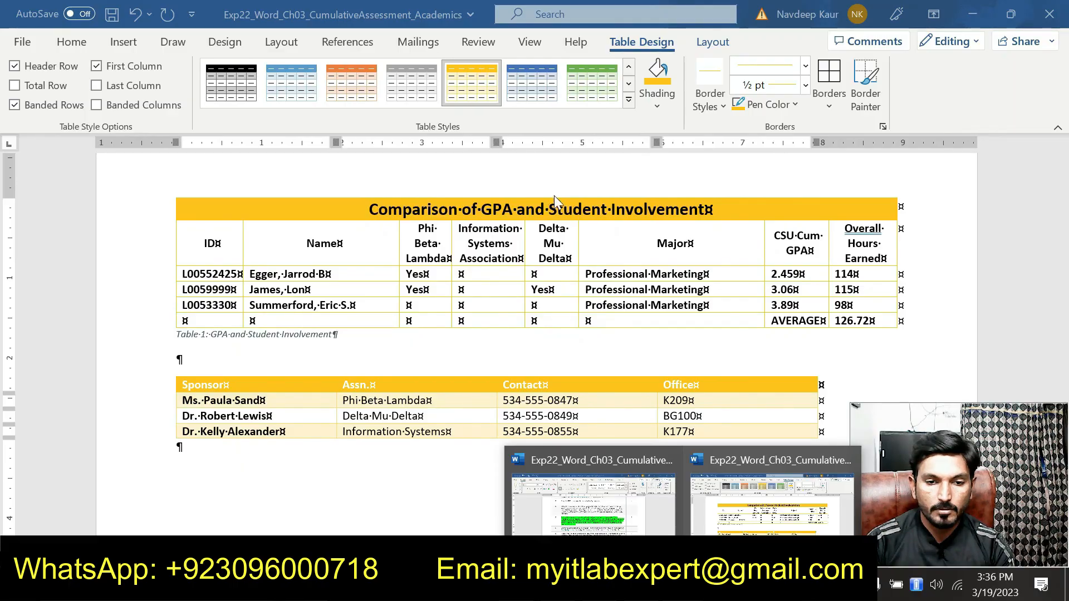
left_click(488, 98)
- Recheck step 15 in the instructions document, and set the sponsor table's first-row font color to Black, Text 1
left_click(602, 488)
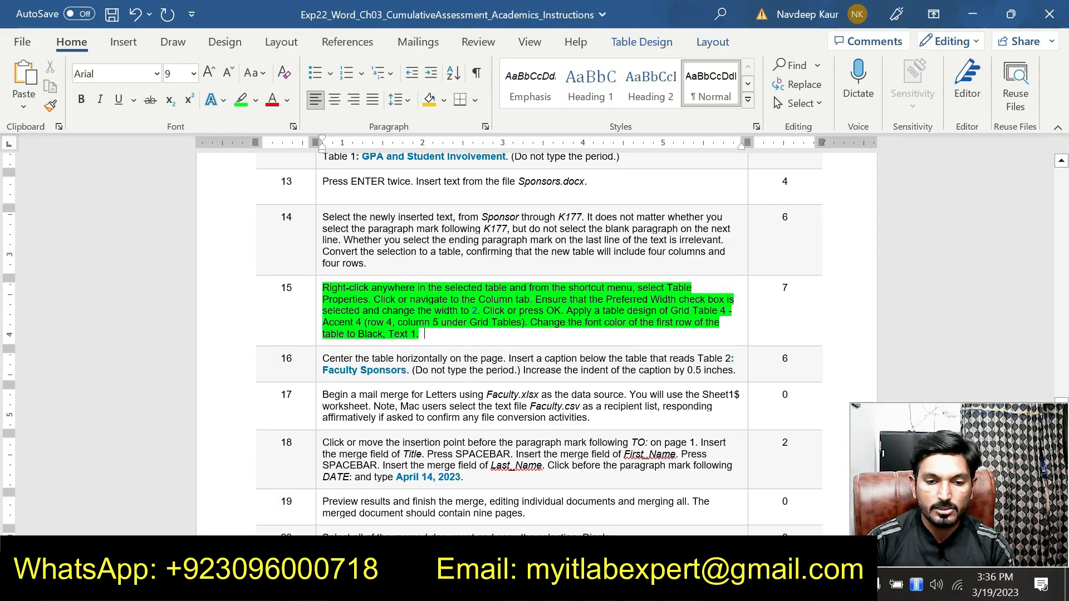
mouse_move(683, 589)
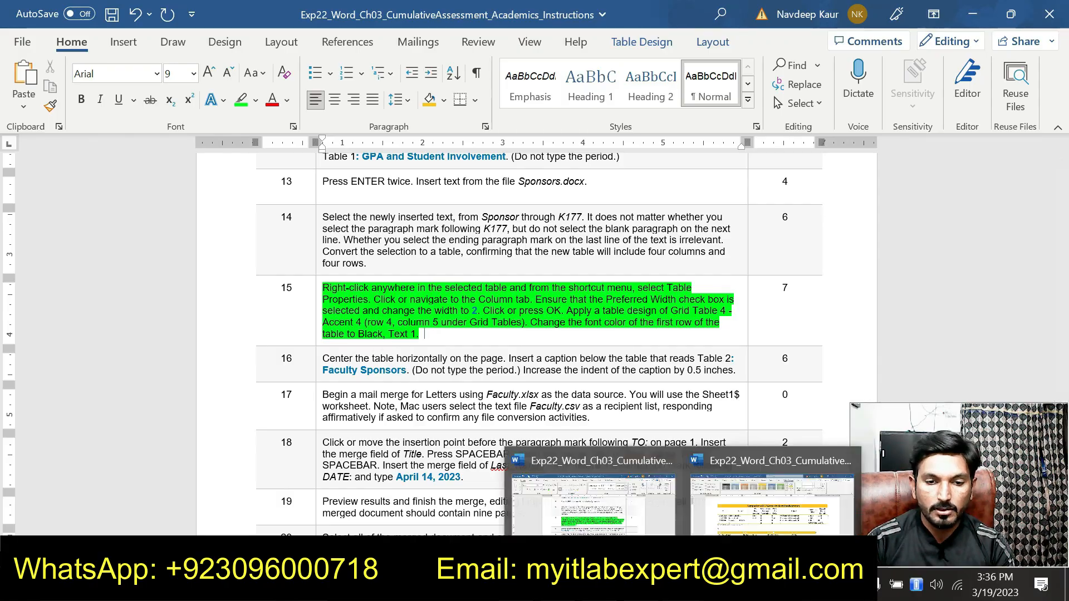
left_click(750, 502)
left_click_drag(733, 381, 223, 384)
left_click(72, 42)
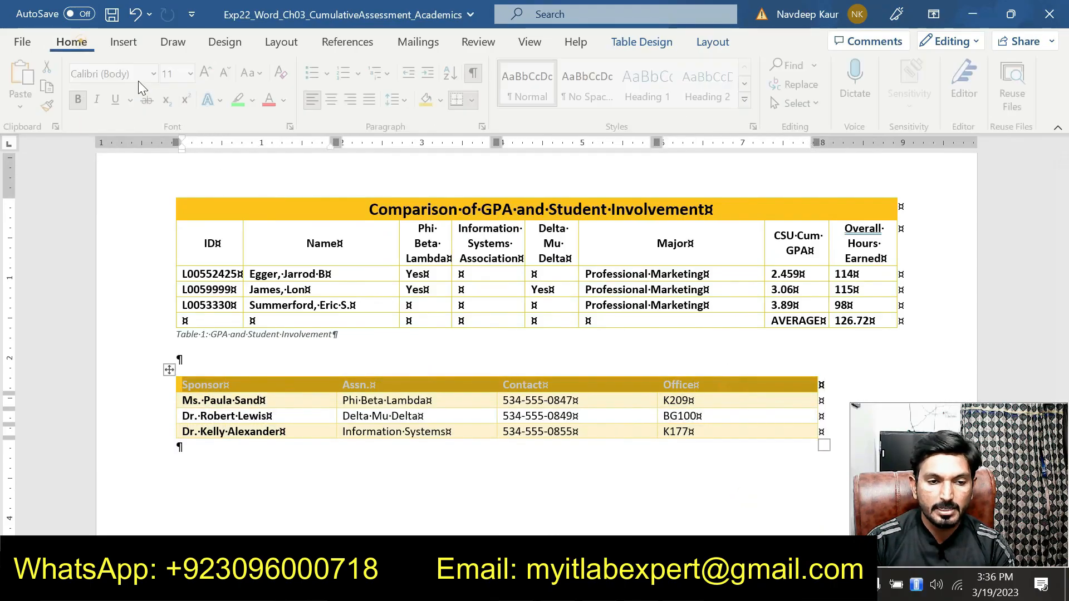
left_click(289, 99)
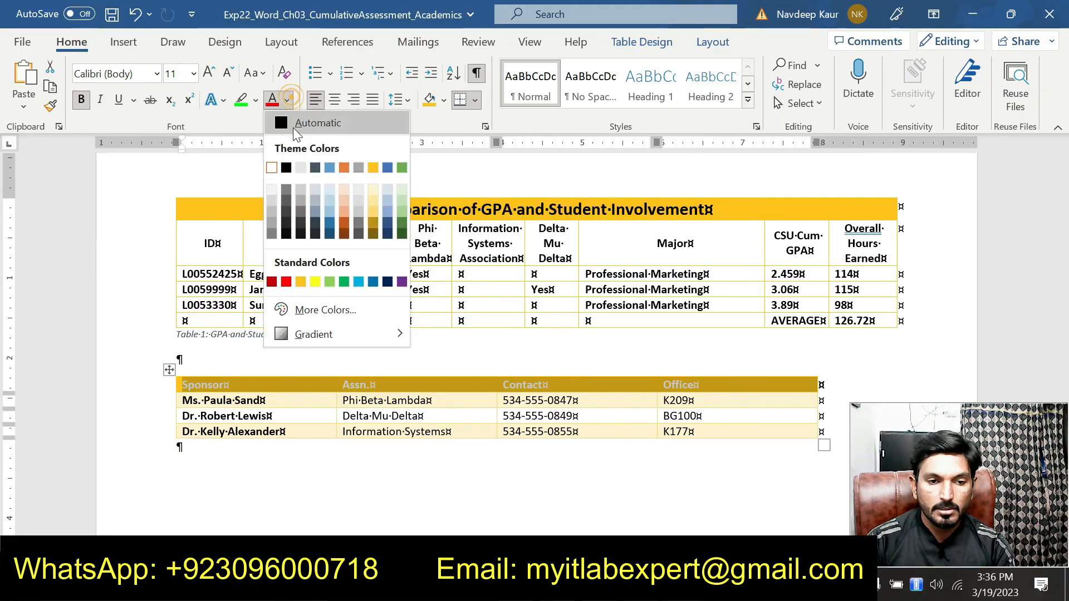
left_click(285, 165)
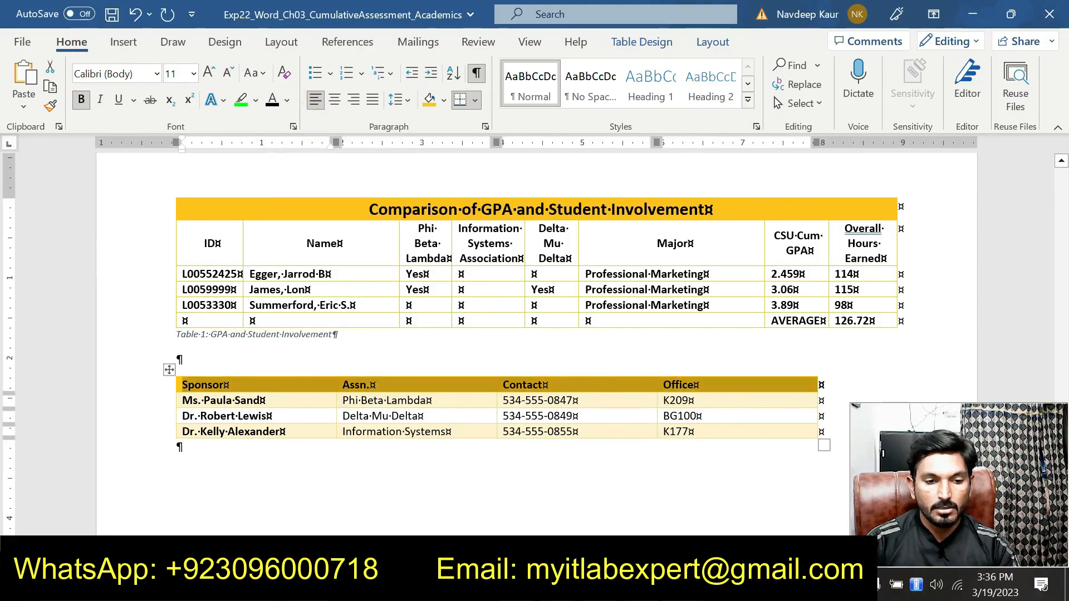
- Switch to the instructions document and remove the green highlighting from the step 15 text
left_click(602, 520)
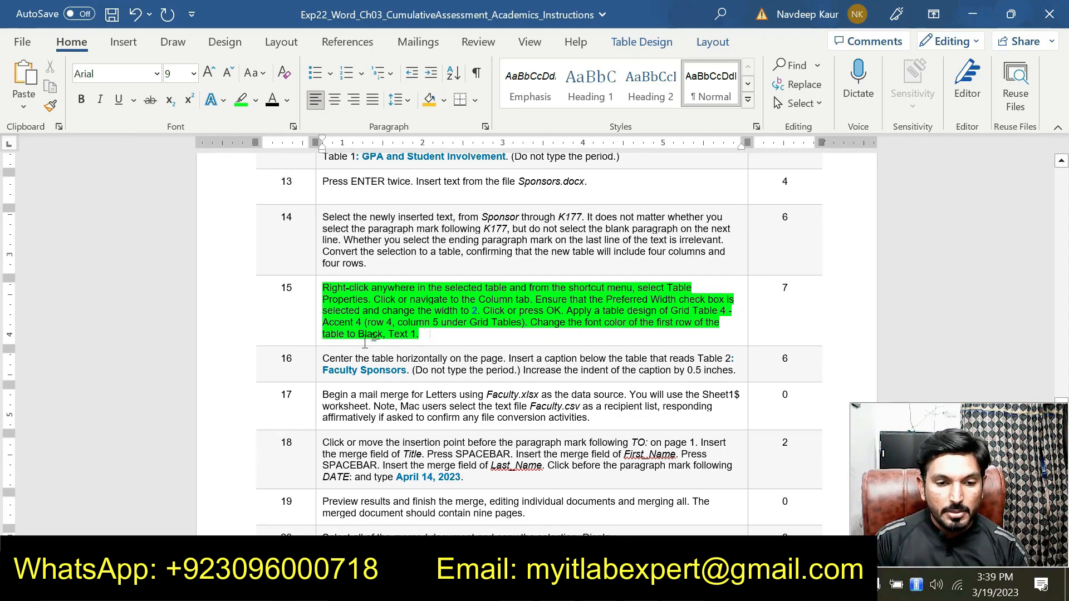
left_click_drag(430, 338, 324, 289)
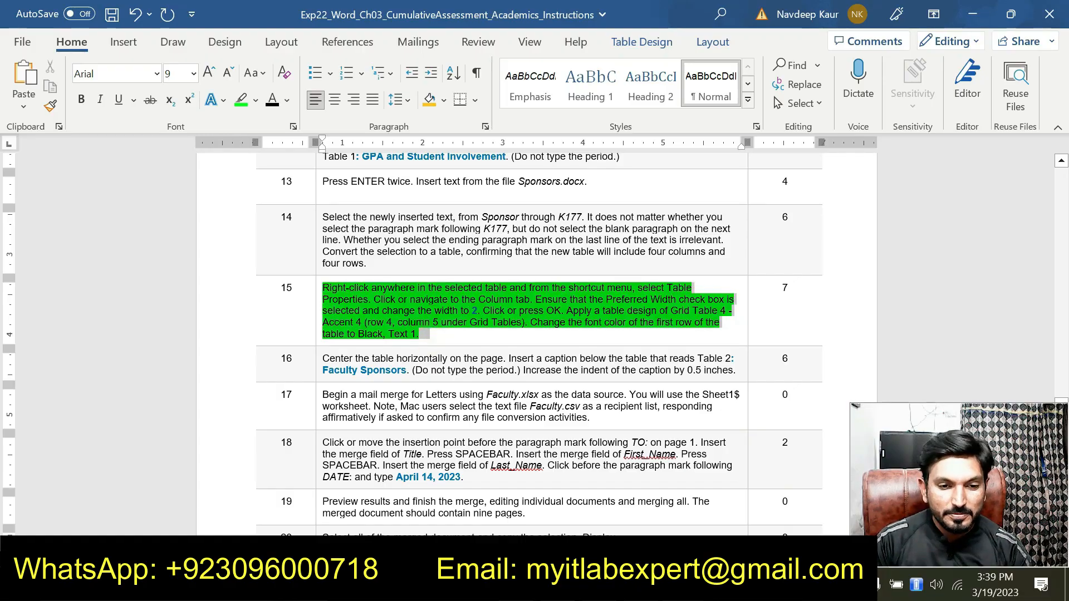
left_click(398, 255)
- Highlight the step 16 instruction in green and copy the caption text "Faculty Sponsors" from it
left_click_drag(736, 370, 333, 362)
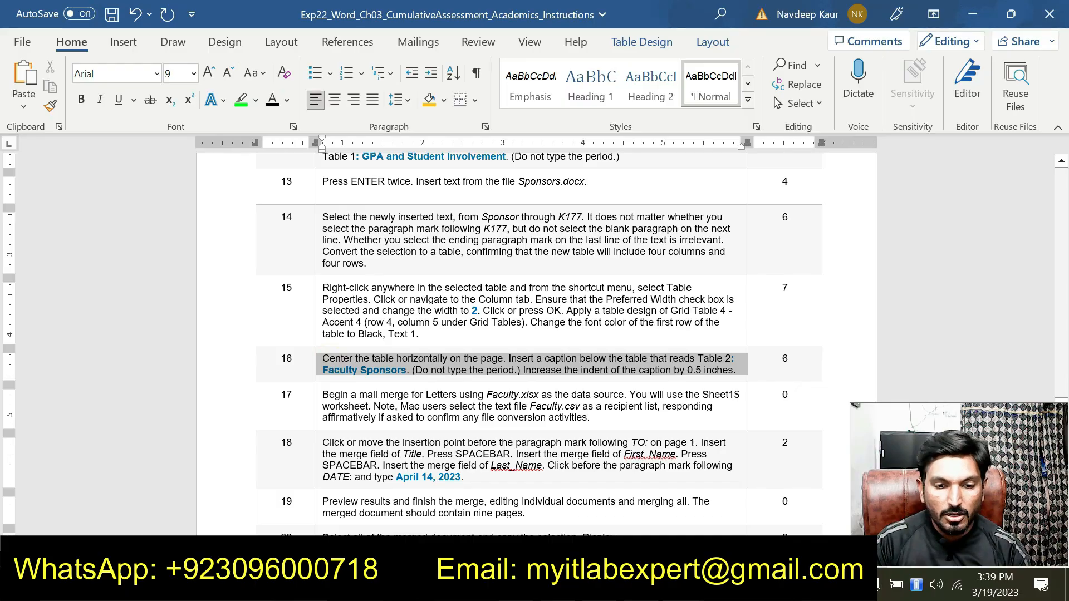
left_click(712, 337)
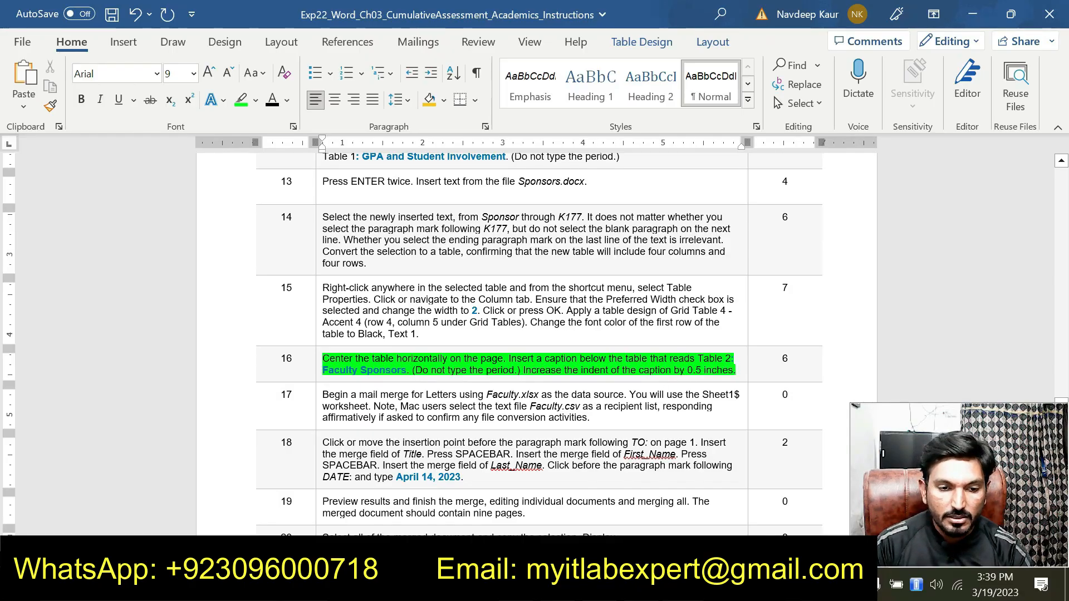
left_click_drag(323, 370, 406, 371)
key("ctrl+c")
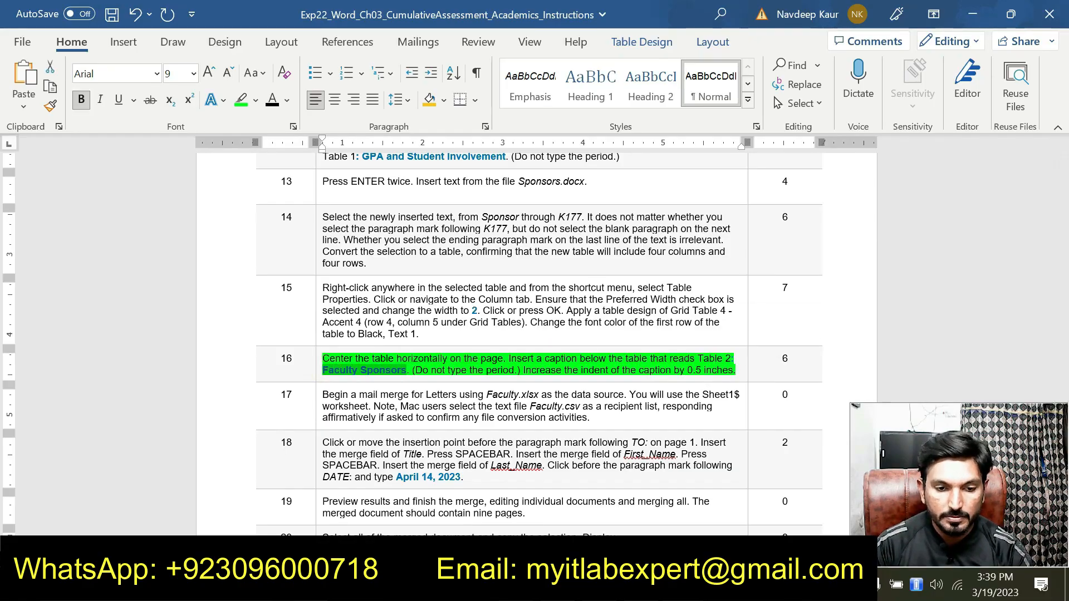
- Return to the Academics document and center the whole sponsor table horizontally on the page
mouse_move(683, 588)
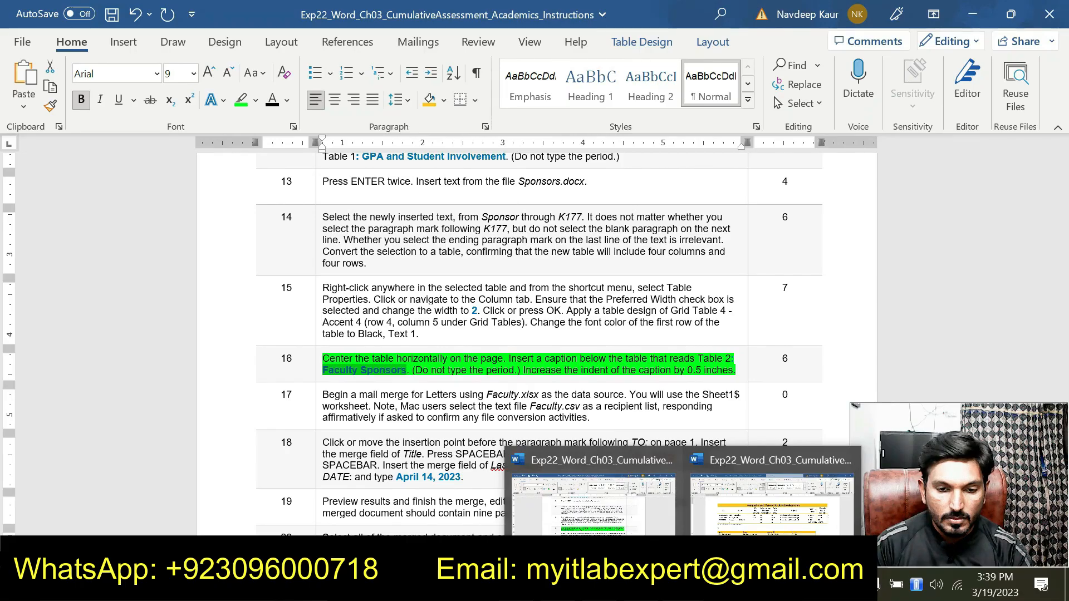
left_click(772, 496)
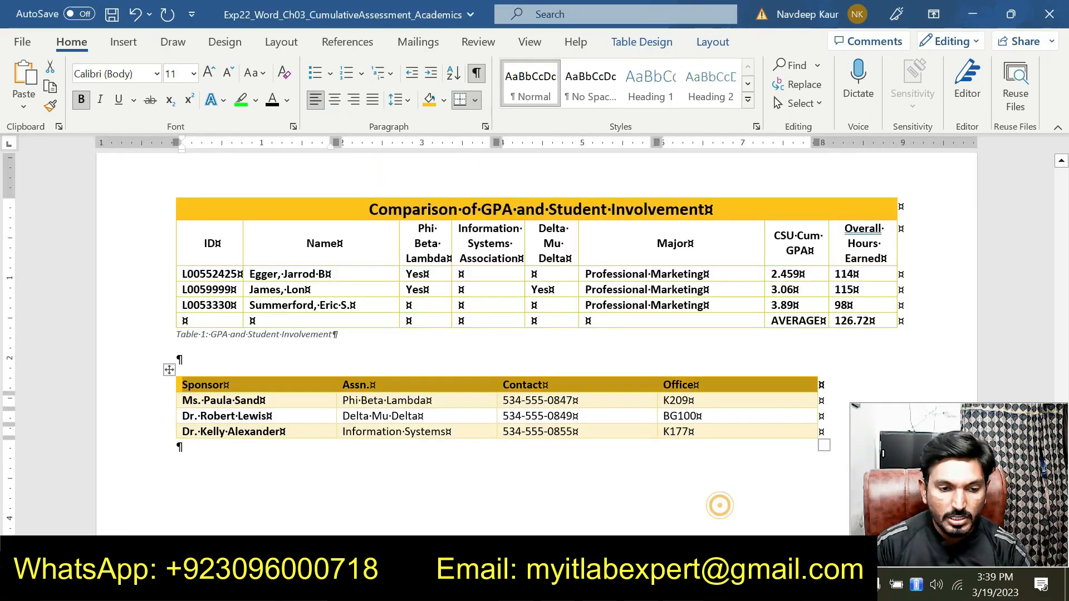
left_click(167, 369)
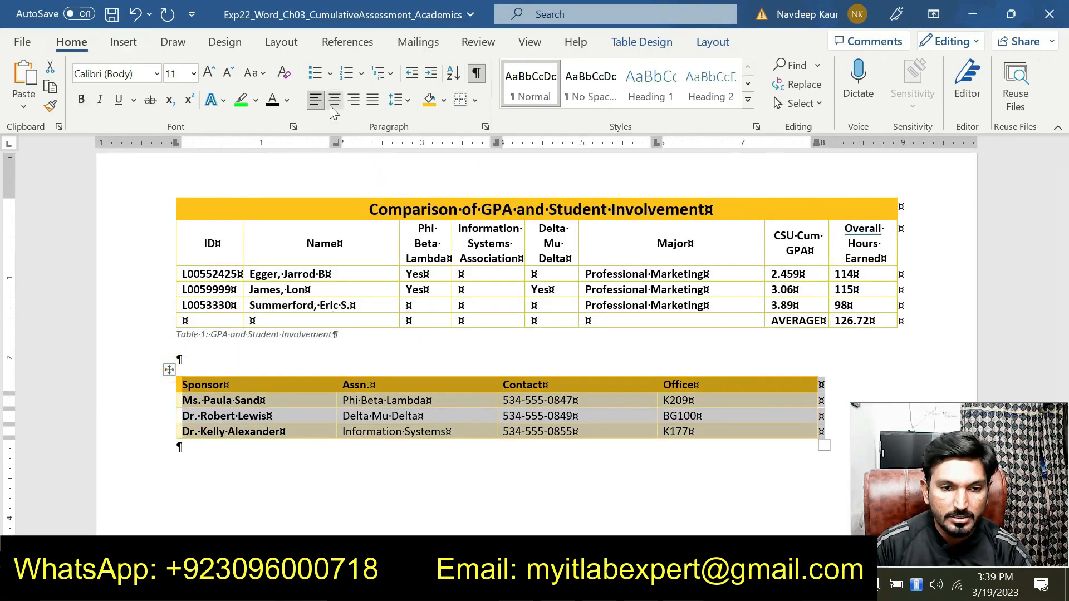
left_click(334, 99)
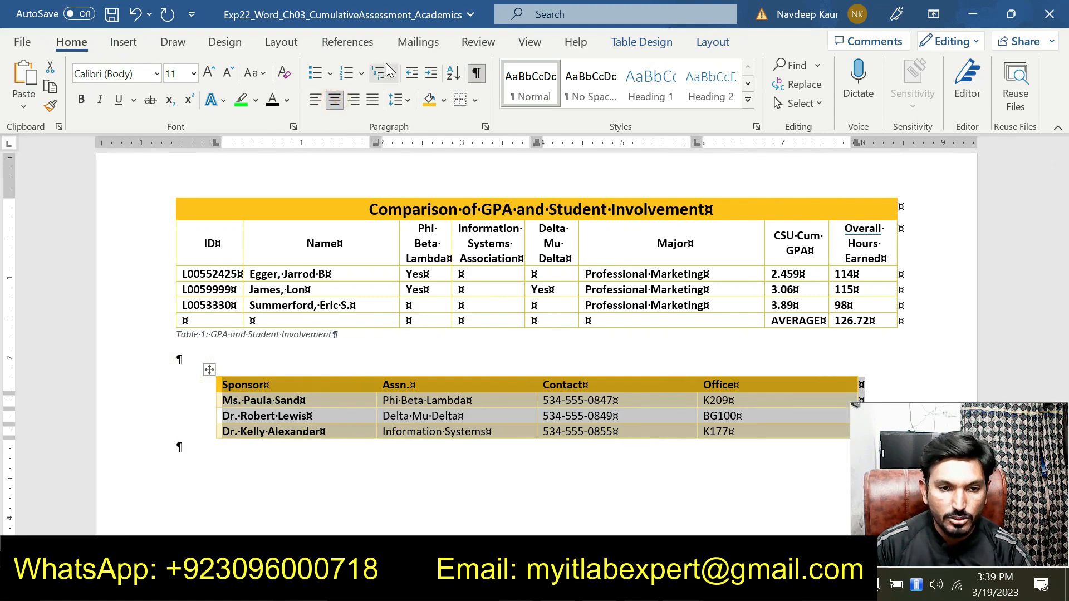
- Insert the caption "Table 2: Faculty Sponsors" below the sponsor table, using the Table label
left_click(361, 44)
left_click(583, 94)
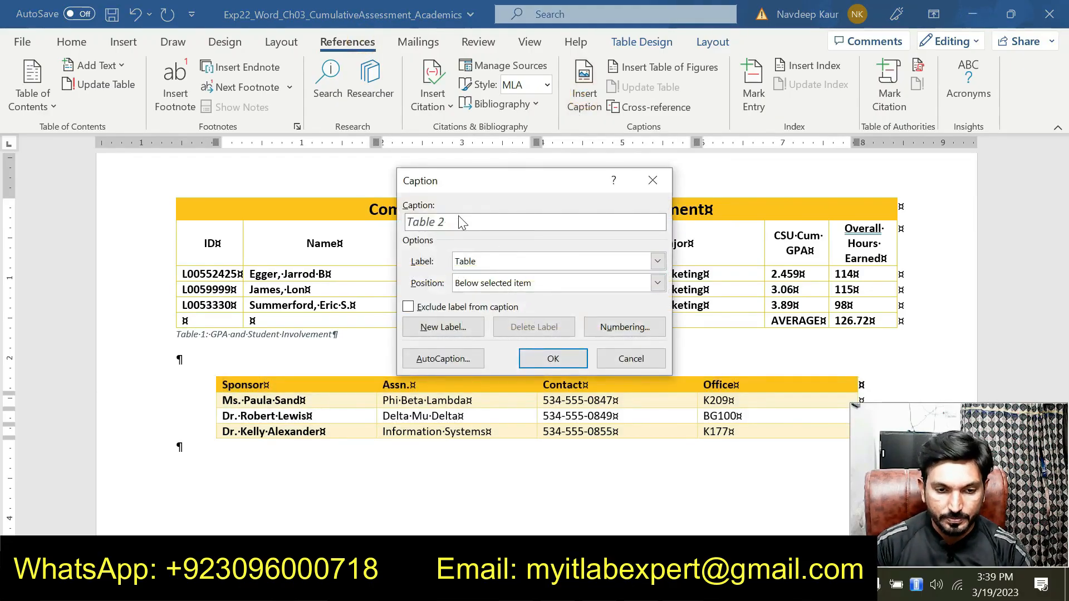
type(":")
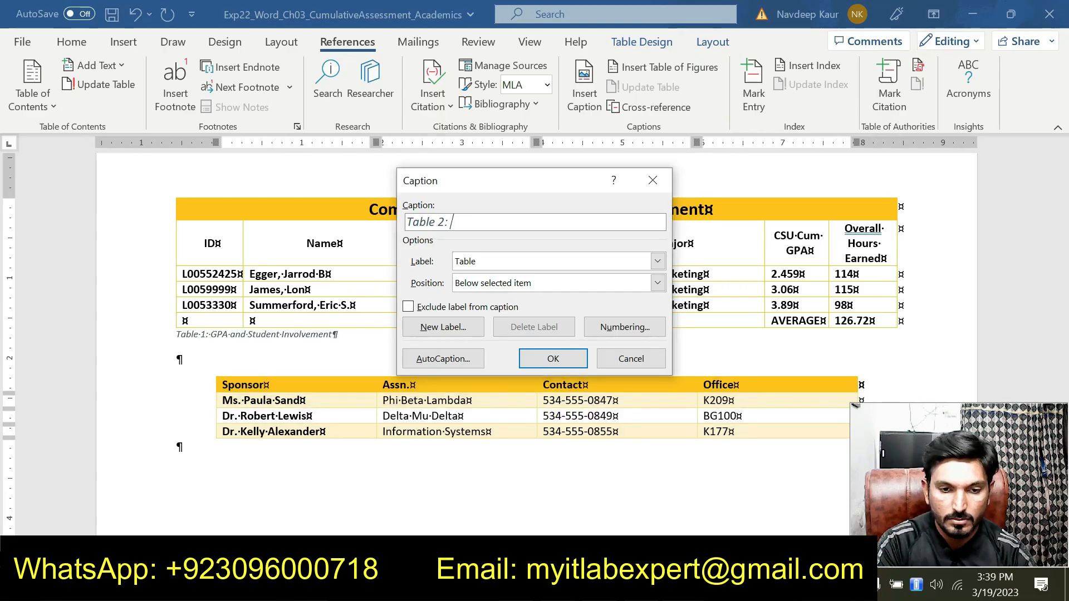
key("ctrl+v")
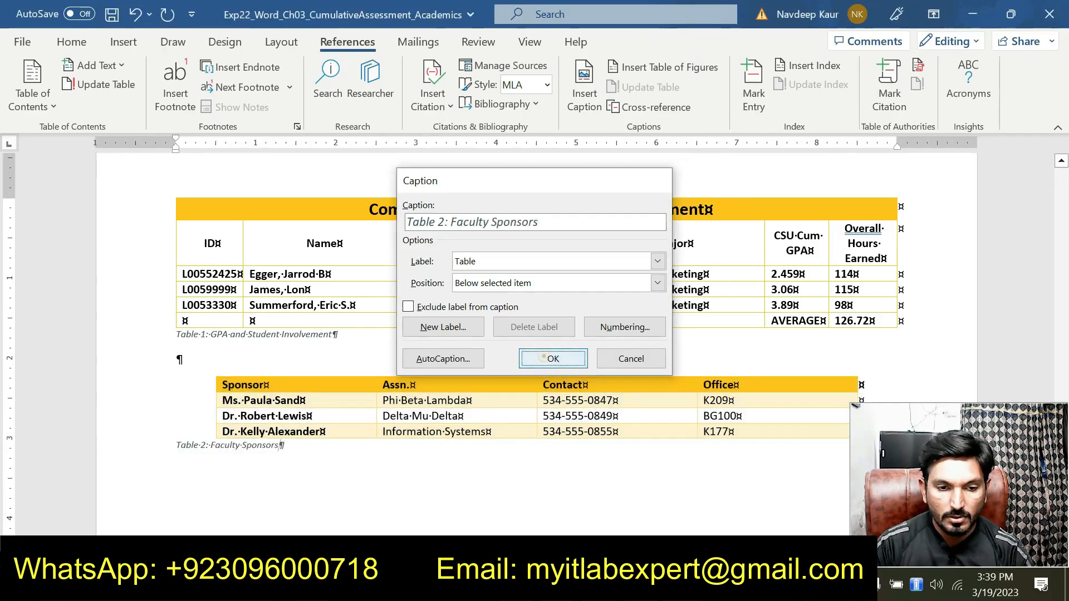
left_click(550, 357)
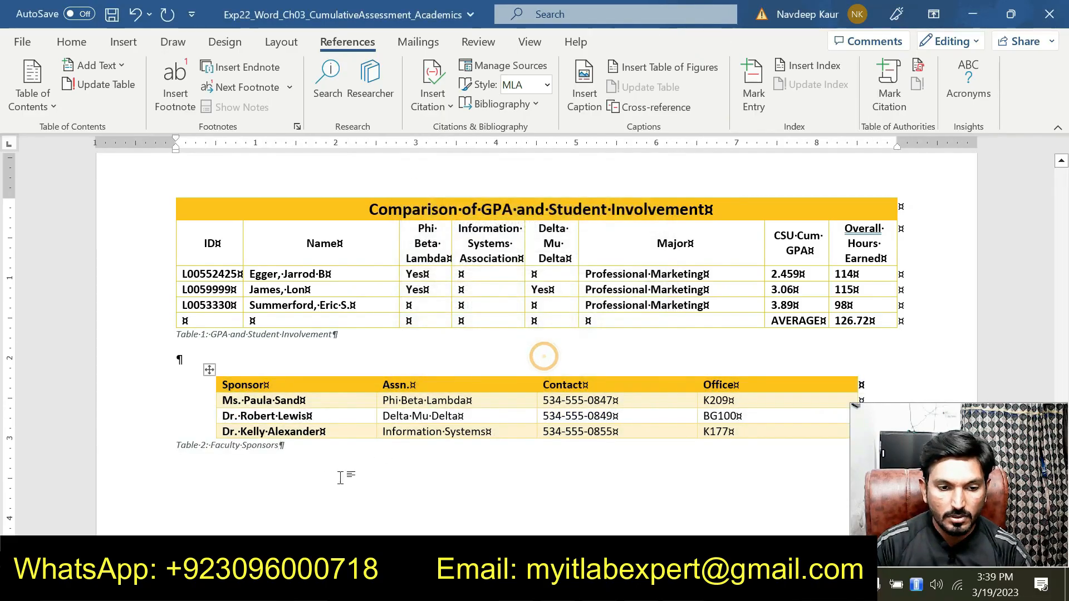
left_click(230, 451)
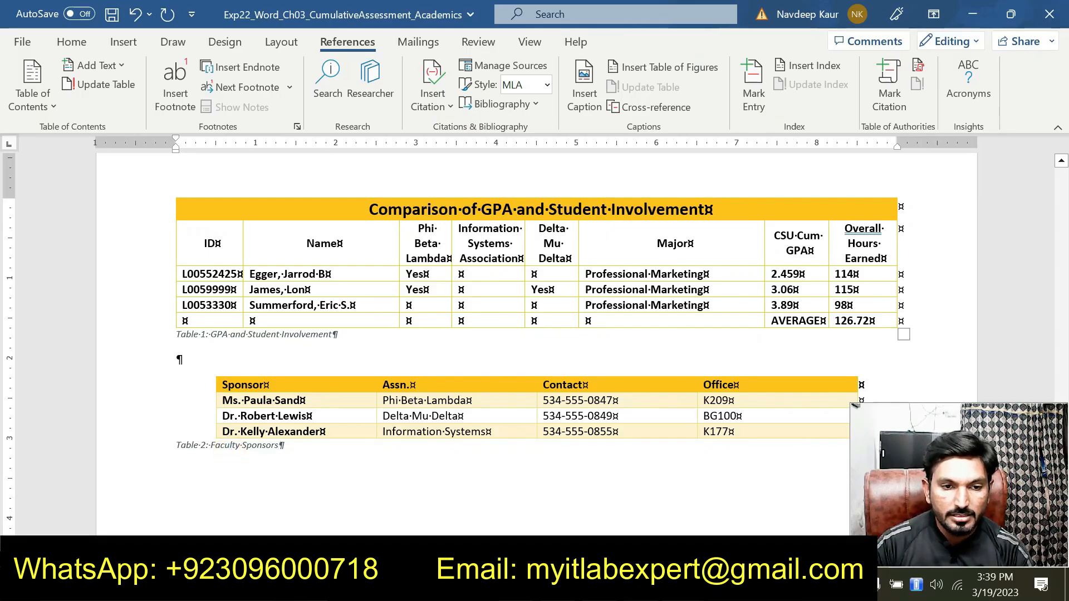
left_click(62, 43)
left_click(482, 128)
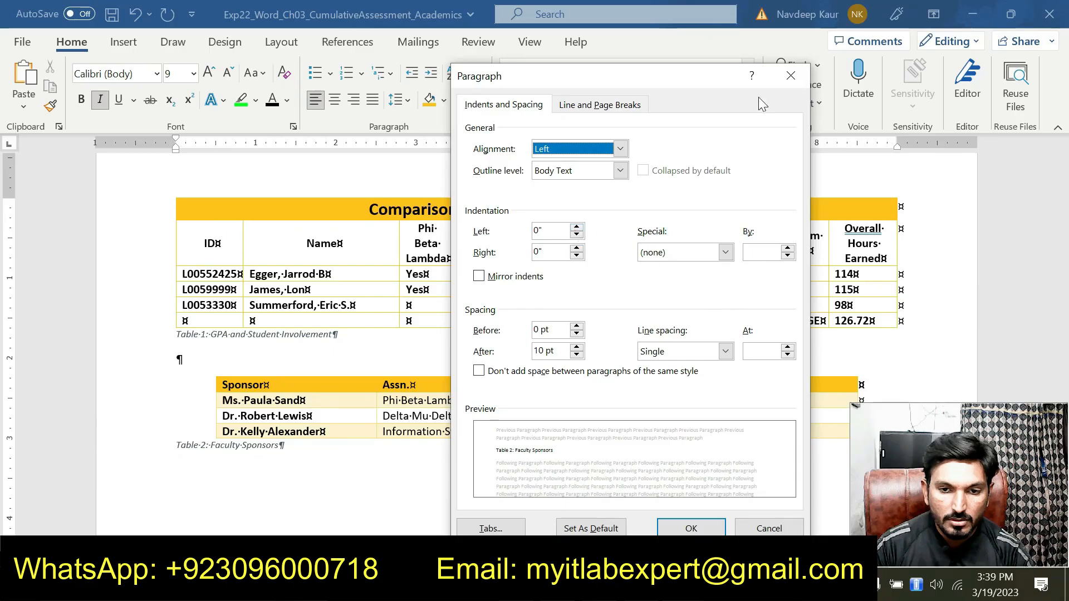
left_click(791, 76)
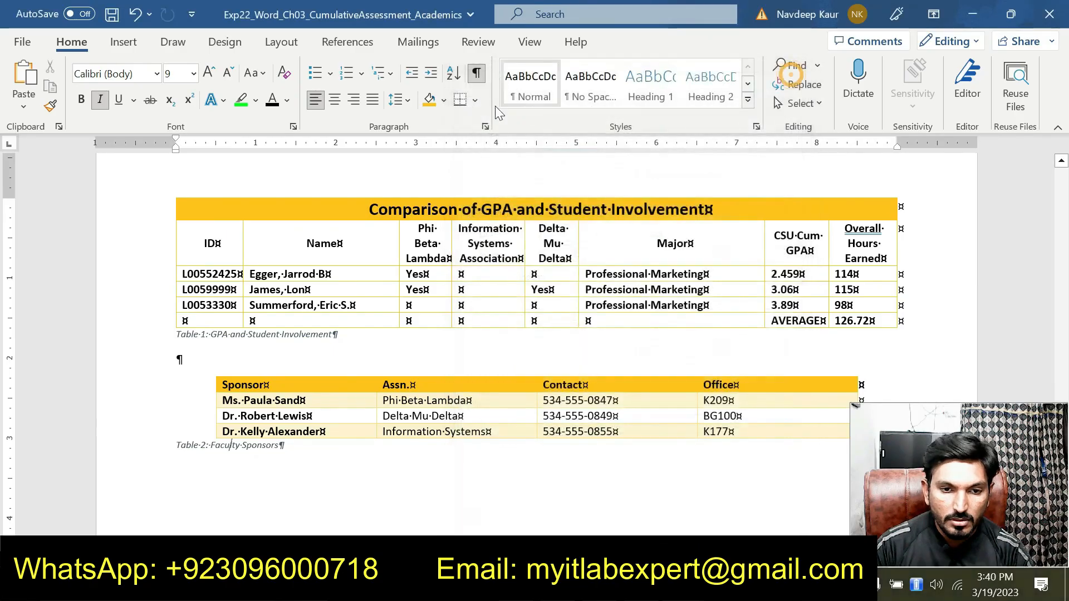
left_click(411, 75)
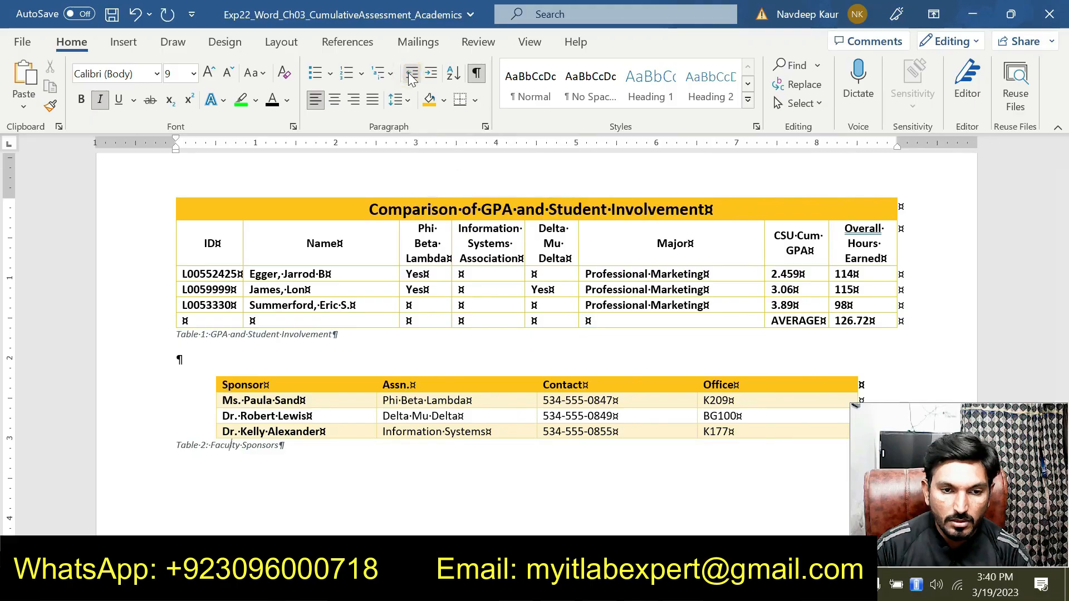
right_click(414, 80)
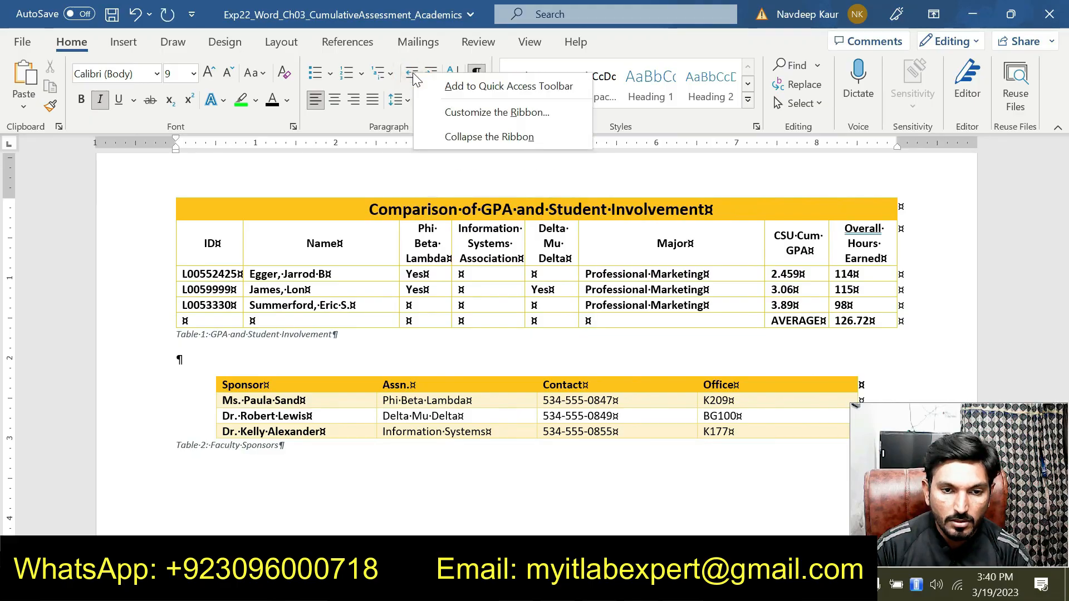
left_click(413, 74)
- Recheck step 16 in the instructions document, and set the left indent of the Academics document's Table 2 caption to 0.5 inches
left_click(683, 586)
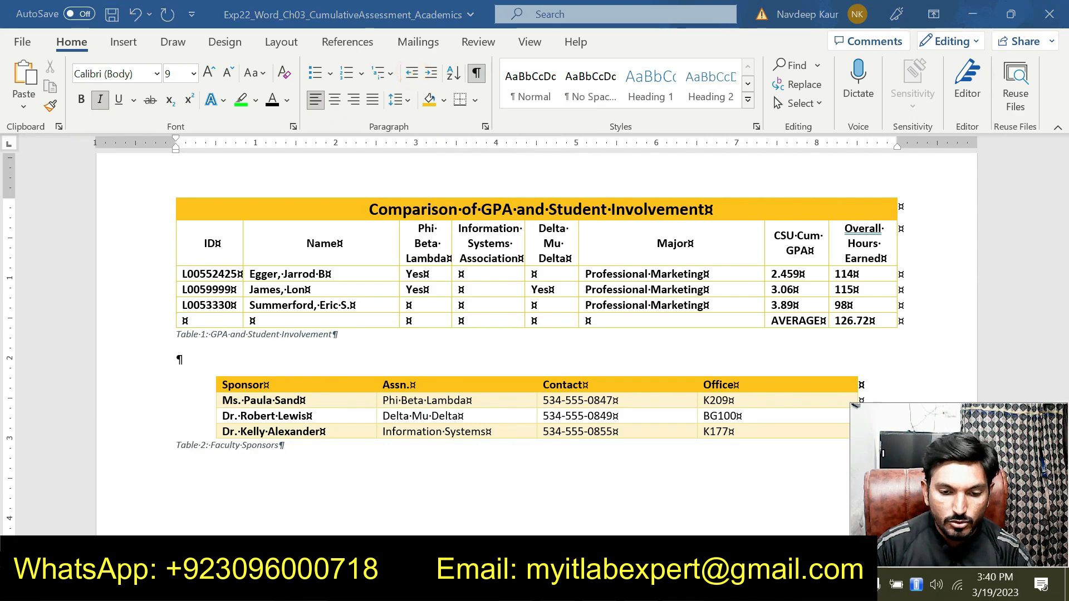
left_click(592, 501)
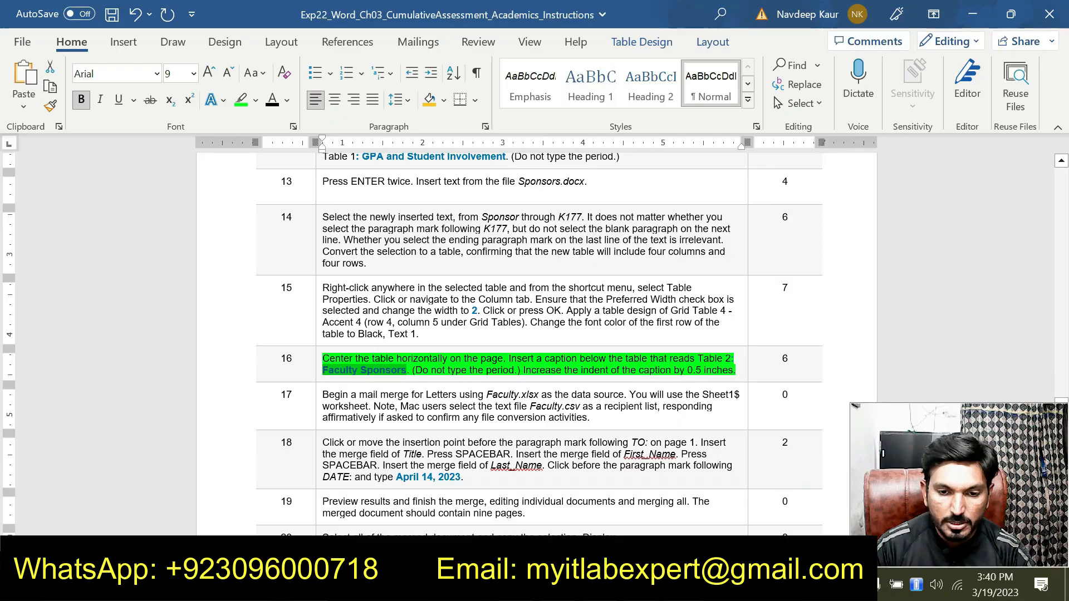
left_click(683, 586)
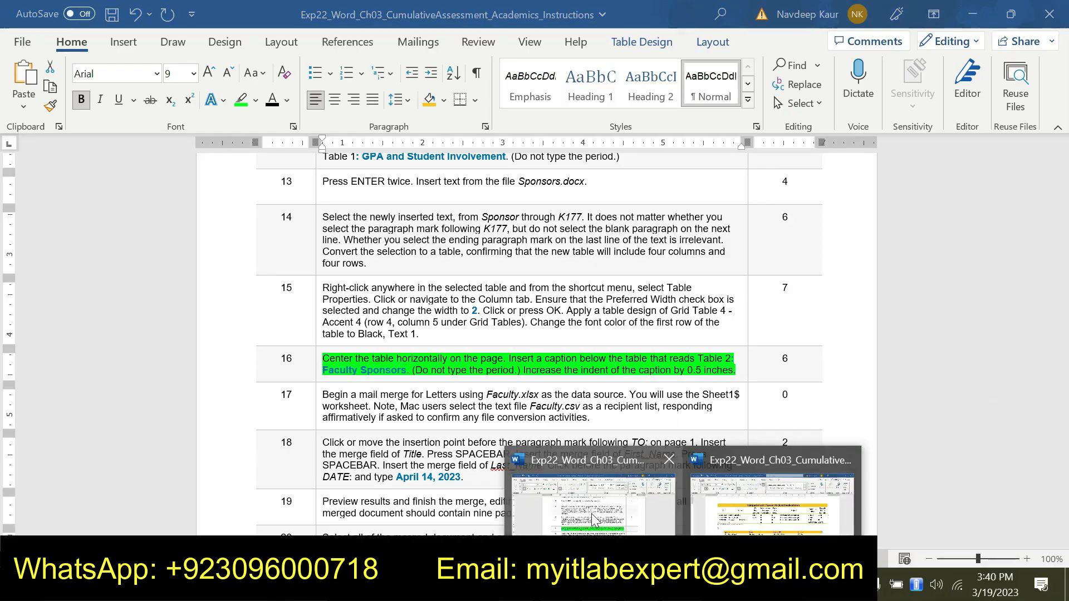
left_click(692, 511)
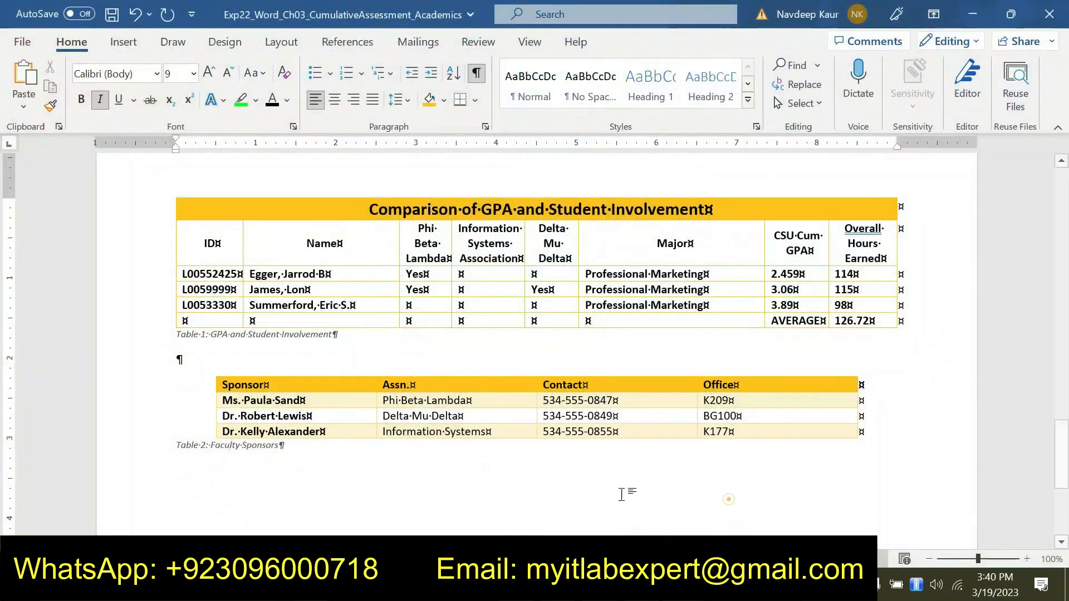
left_click(485, 127)
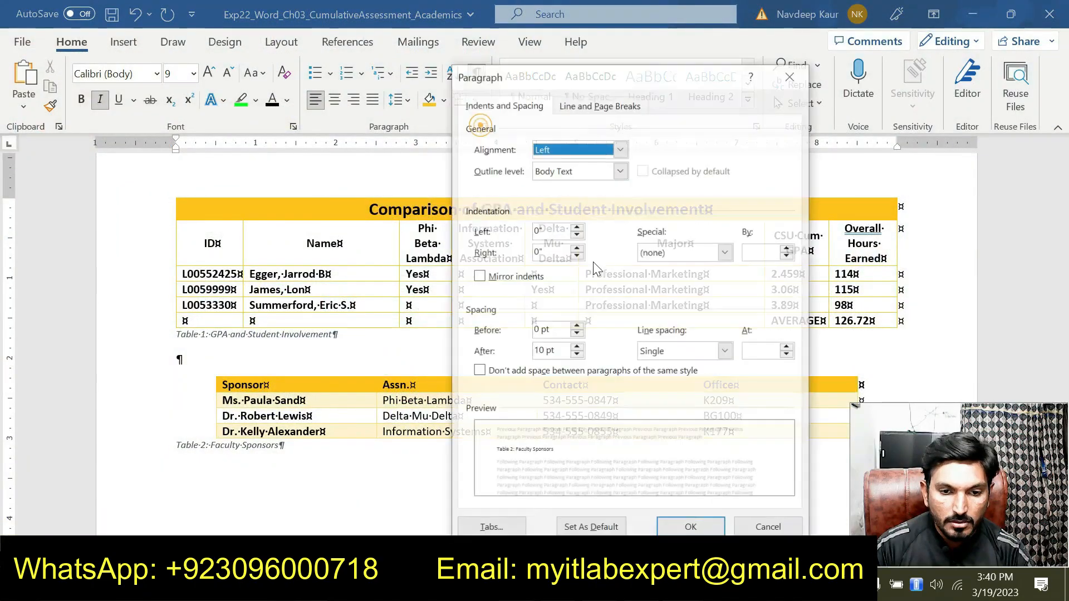
left_click(577, 227)
left_click(576, 228)
left_click(576, 227)
left_click(576, 227)
left_click(577, 227)
left_click(675, 529)
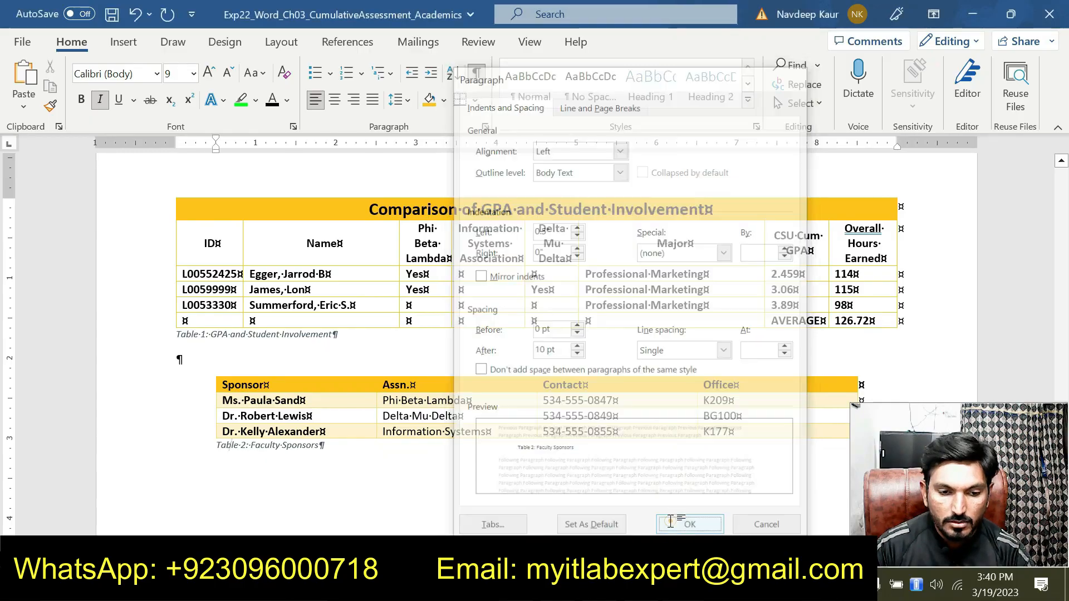
- Switch to the instructions document, remove the green highlighting from step 16 and highlight the step 17 text in green
left_click(688, 584)
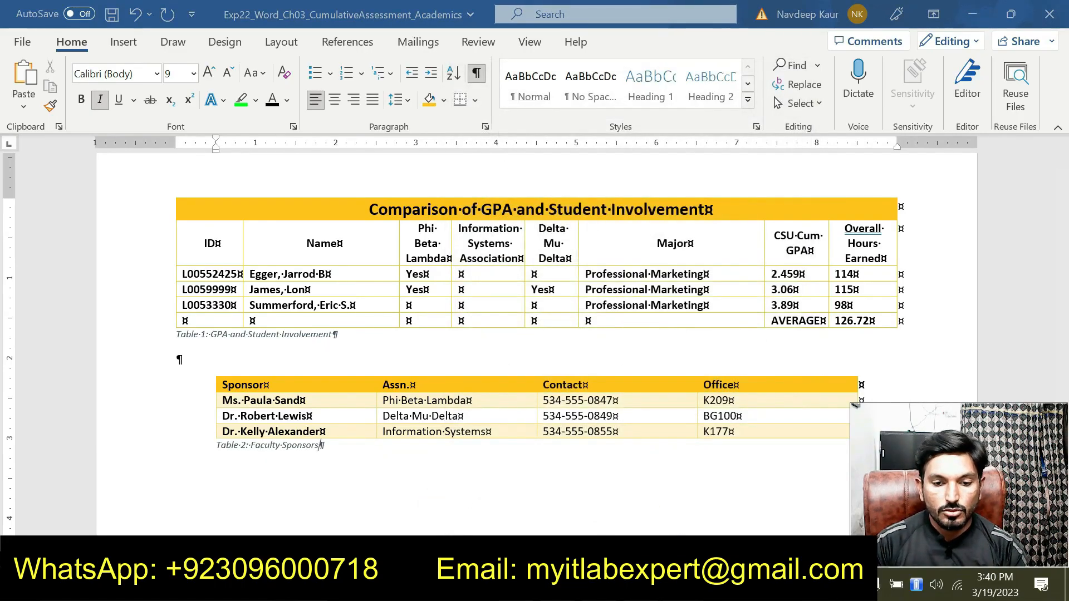
left_click(618, 541)
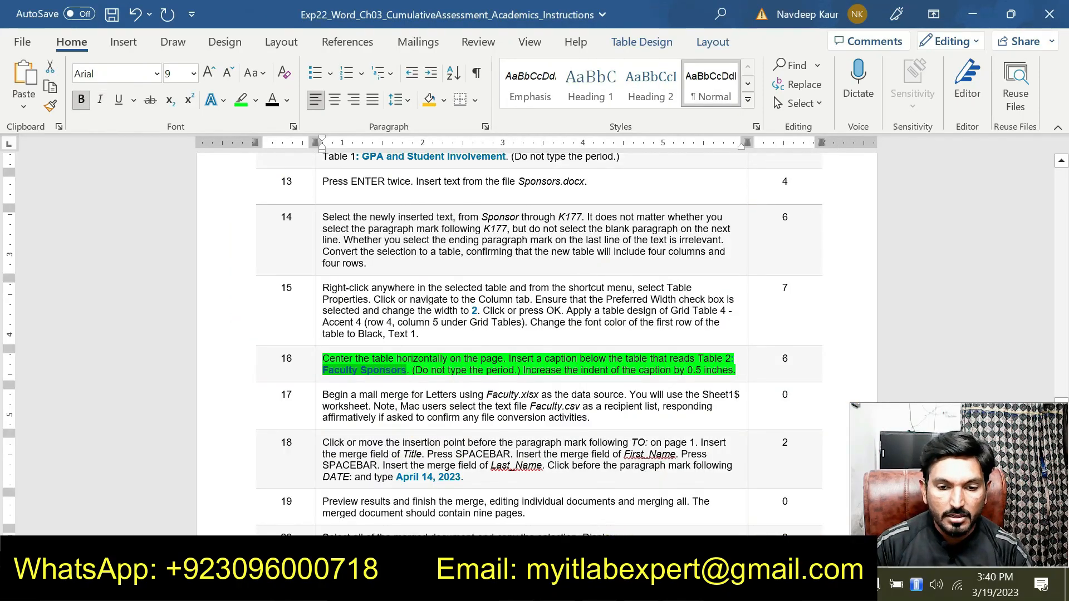
left_click_drag(739, 368, 323, 359)
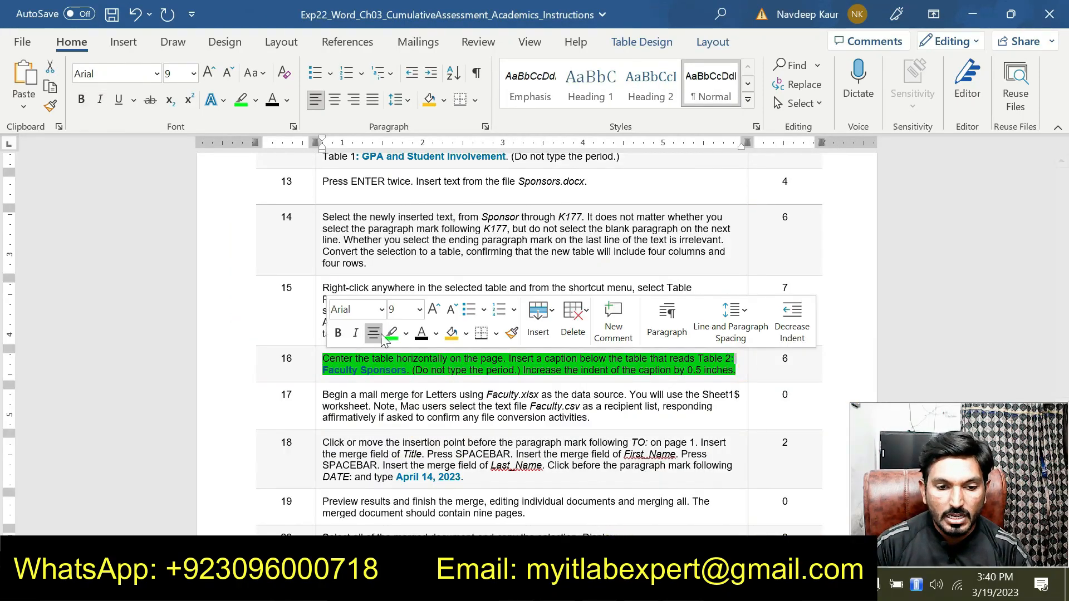
left_click(392, 335)
scroll(401, 333, "down", 2)
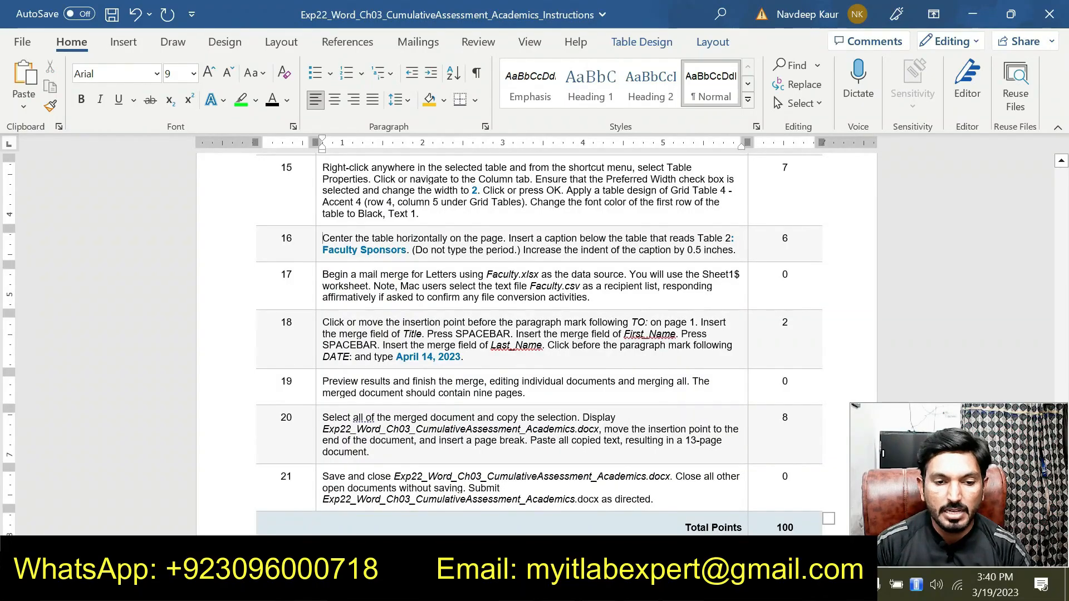
left_click_drag(591, 297, 323, 274)
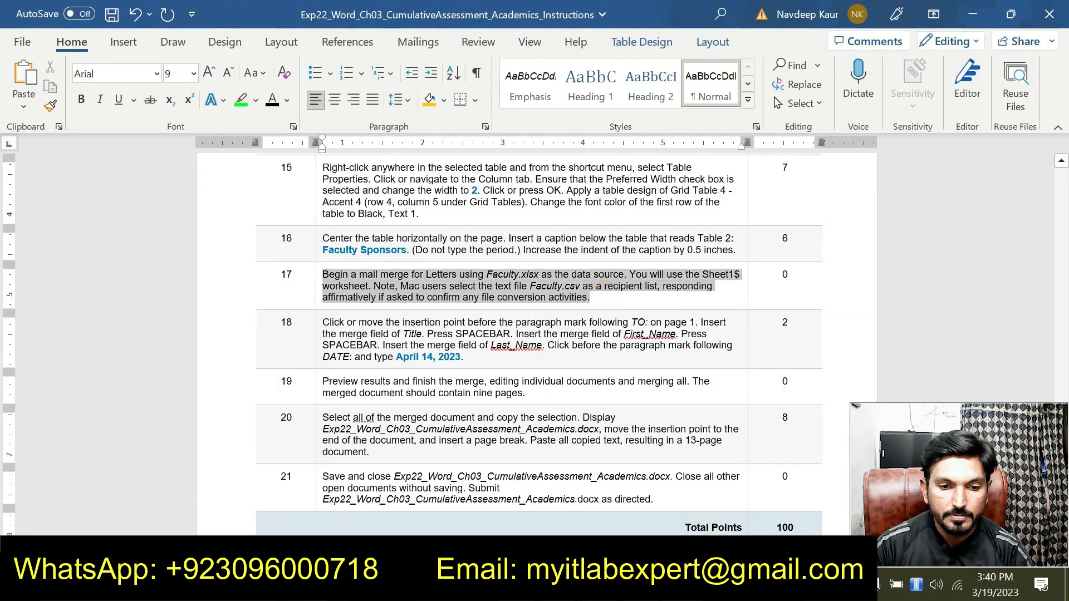
left_click(396, 245)
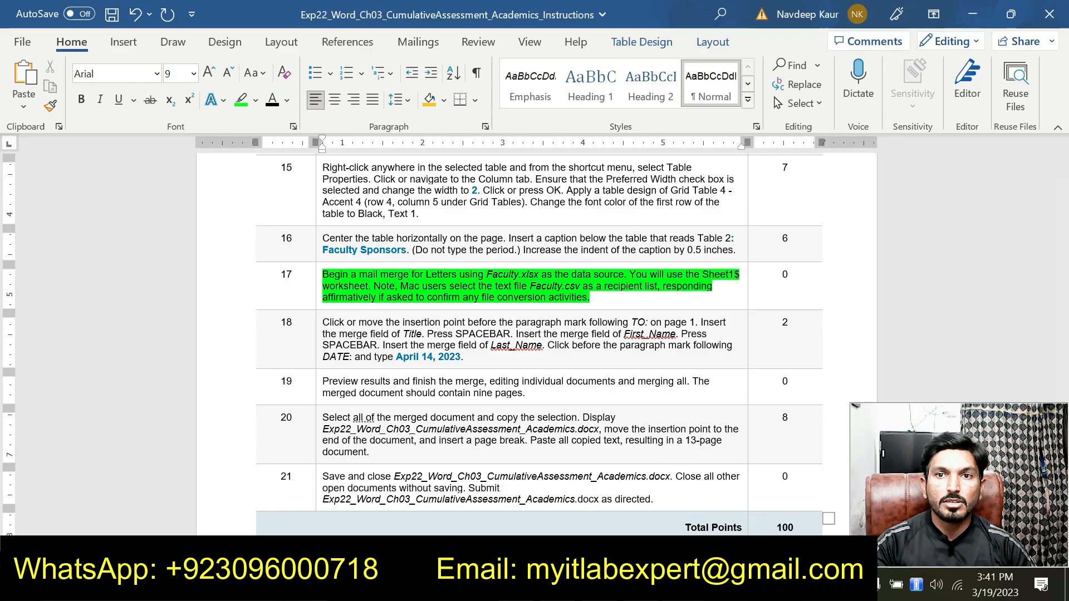
- Return to the Academics document and bring up the mail merge commands
left_click(683, 585)
left_click(771, 512)
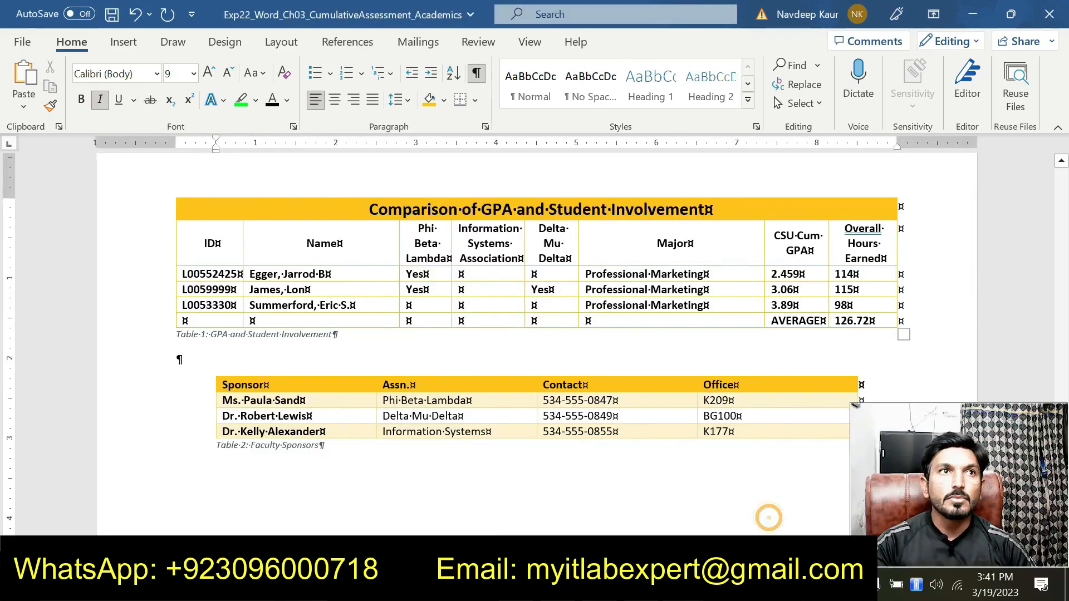
left_click(431, 40)
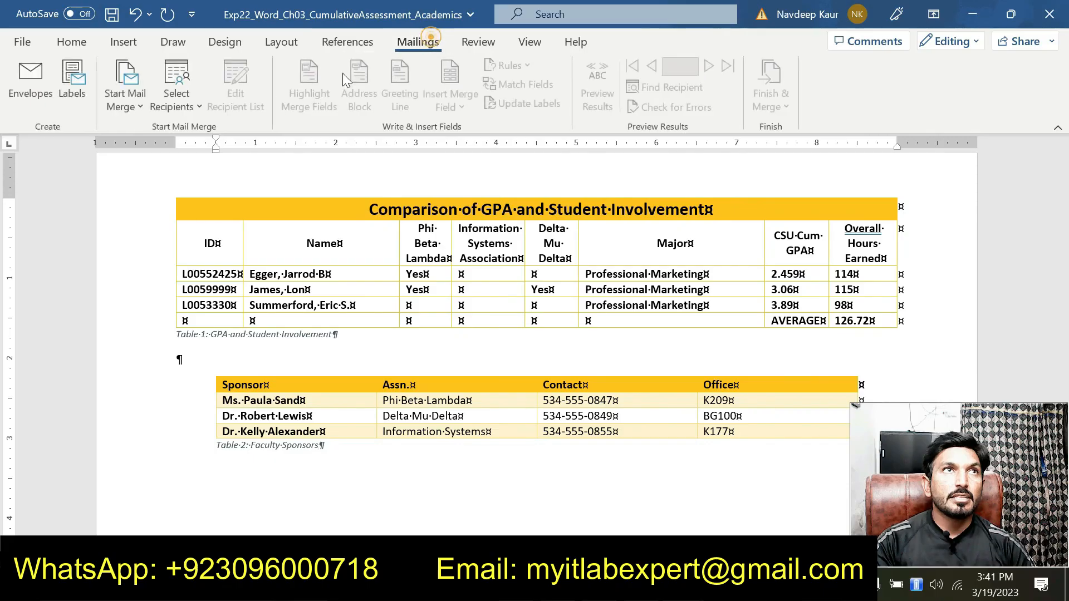
- Try to use the first Faculty file in the G: drive's Word 2022\academic folder as the existing recipient list, accepting the default delimiters
left_click(191, 109)
left_click(216, 158)
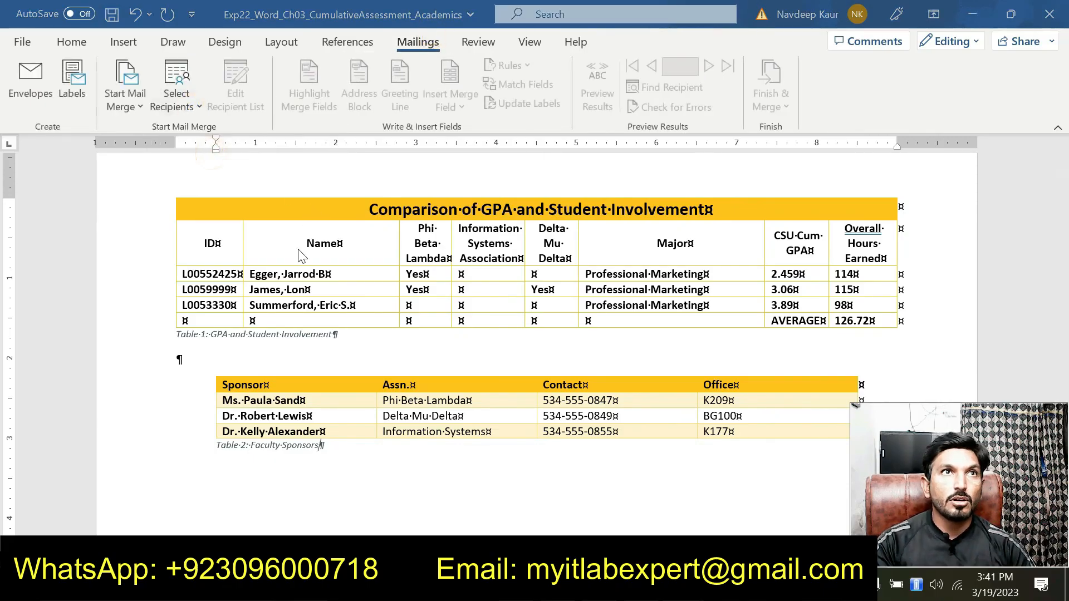
left_click(80, 284)
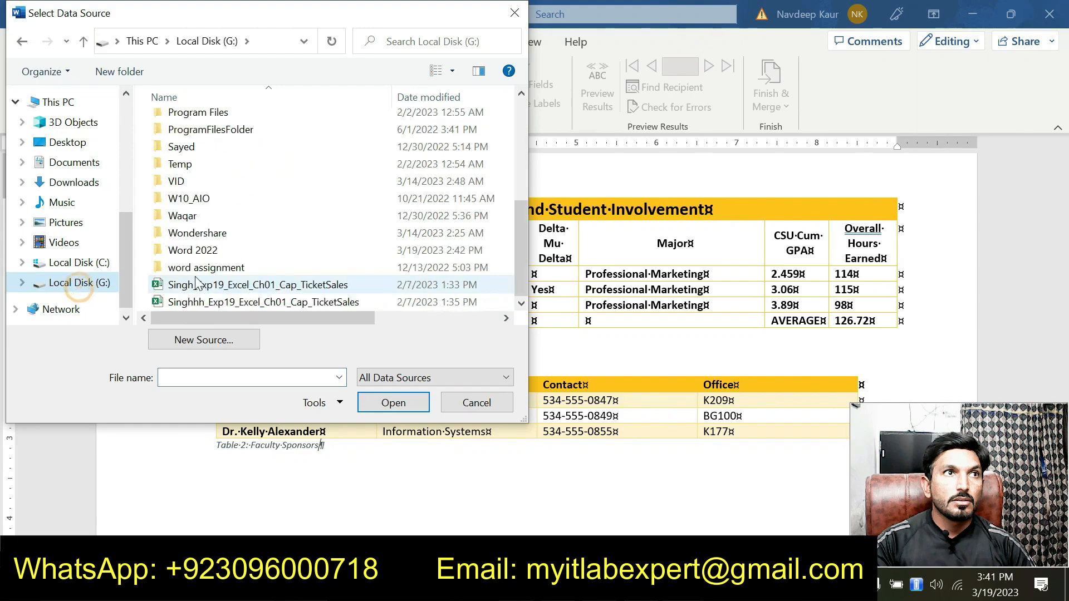
double_click(203, 251)
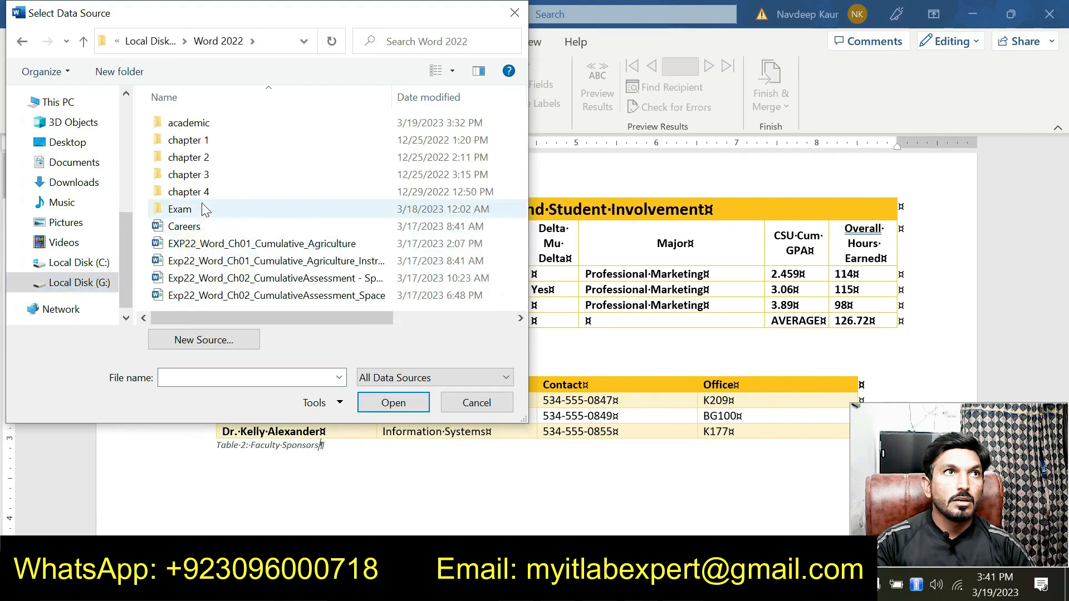
double_click(206, 122)
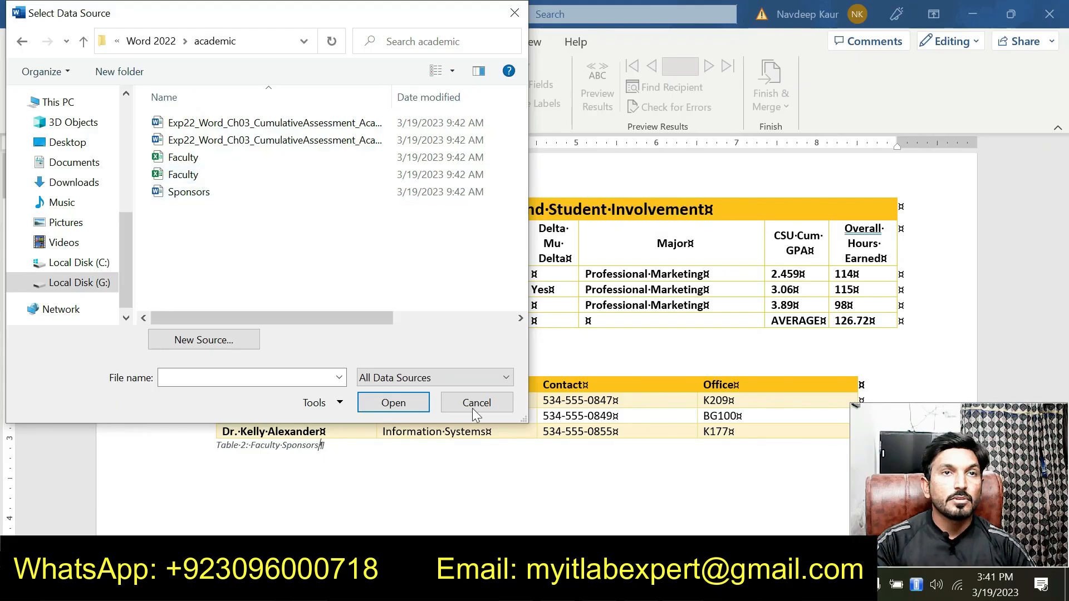
left_click(215, 177)
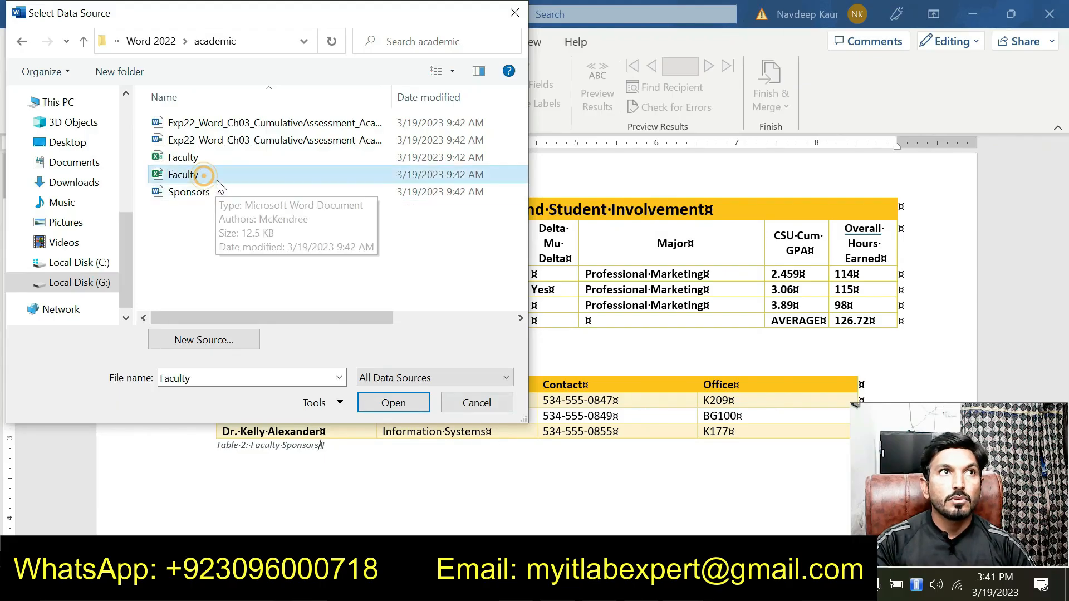
left_click(682, 585)
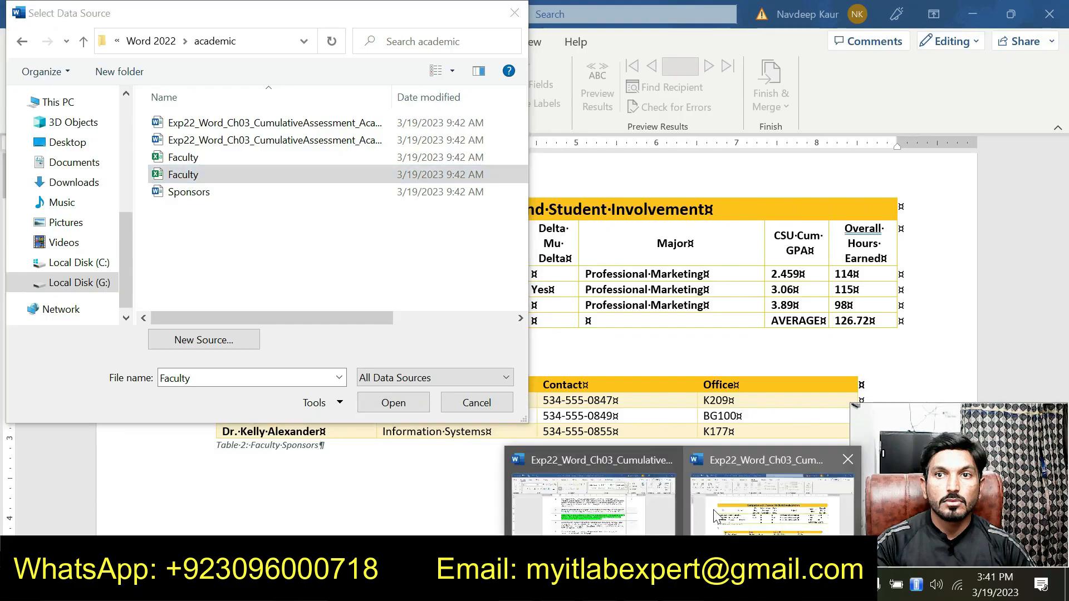
mouse_move(656, 510)
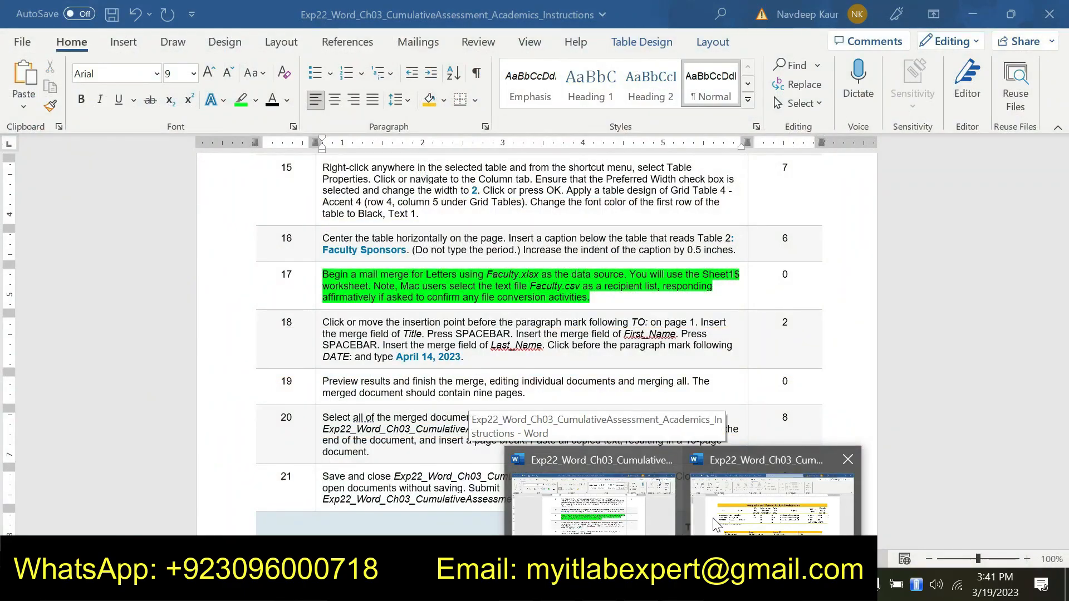
left_click(771, 504)
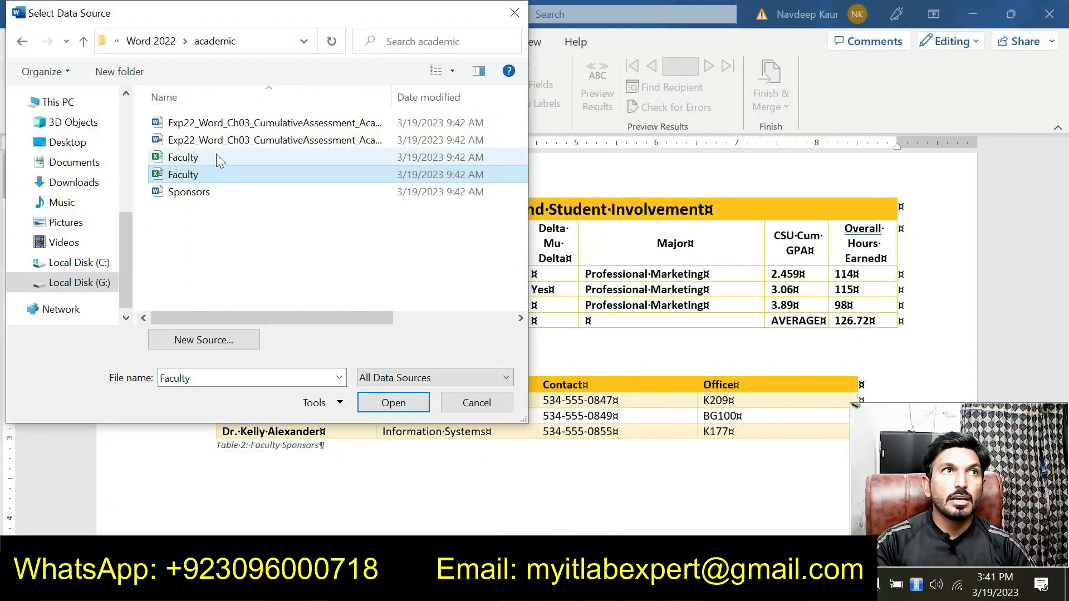
left_click(216, 154)
left_click(393, 402)
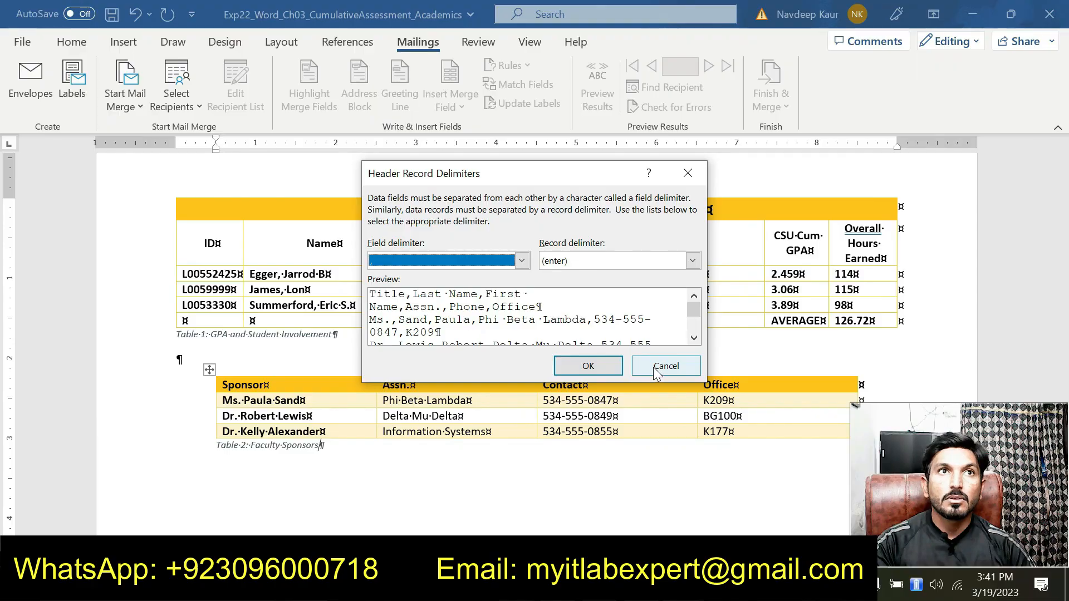
left_click(586, 365)
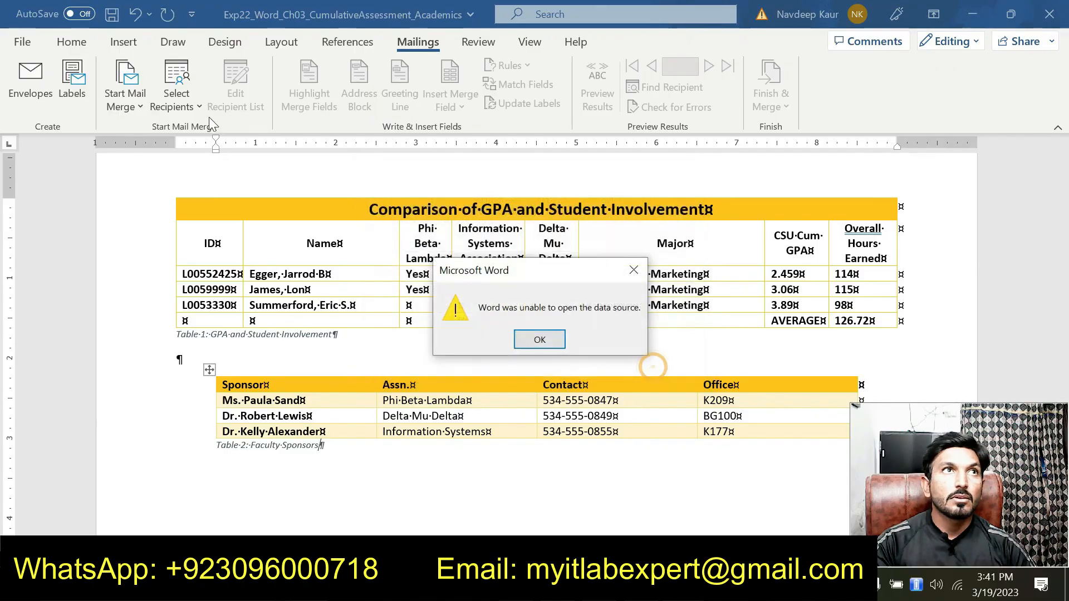
left_click(540, 339)
- Use the second Faculty file in the G: drive's Word 2022\academic folder as the existing recipient list, selecting the Sheet1$ table
left_click(189, 96)
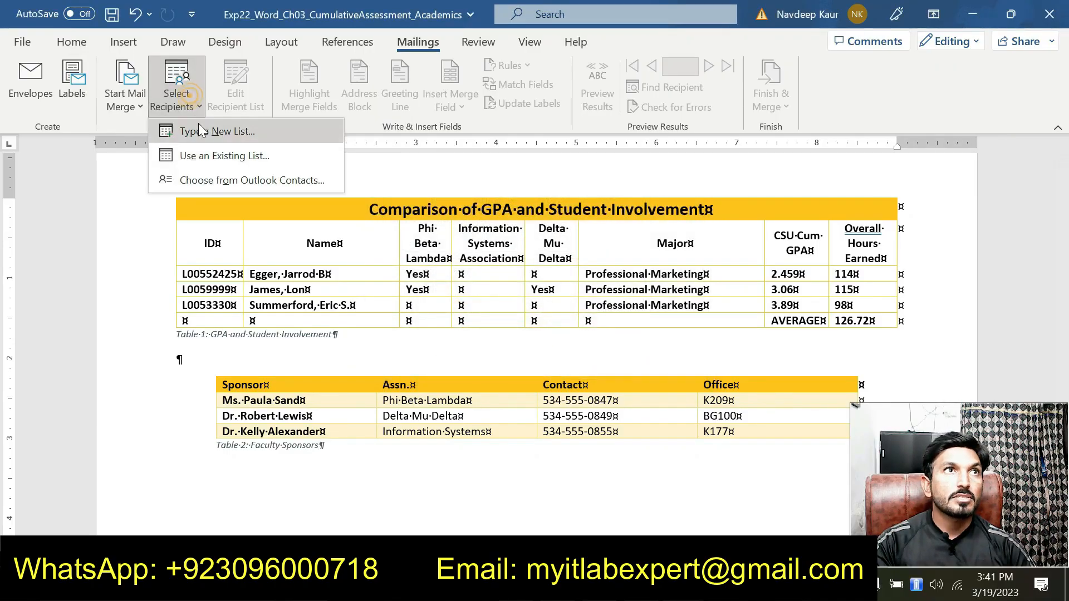
left_click(206, 158)
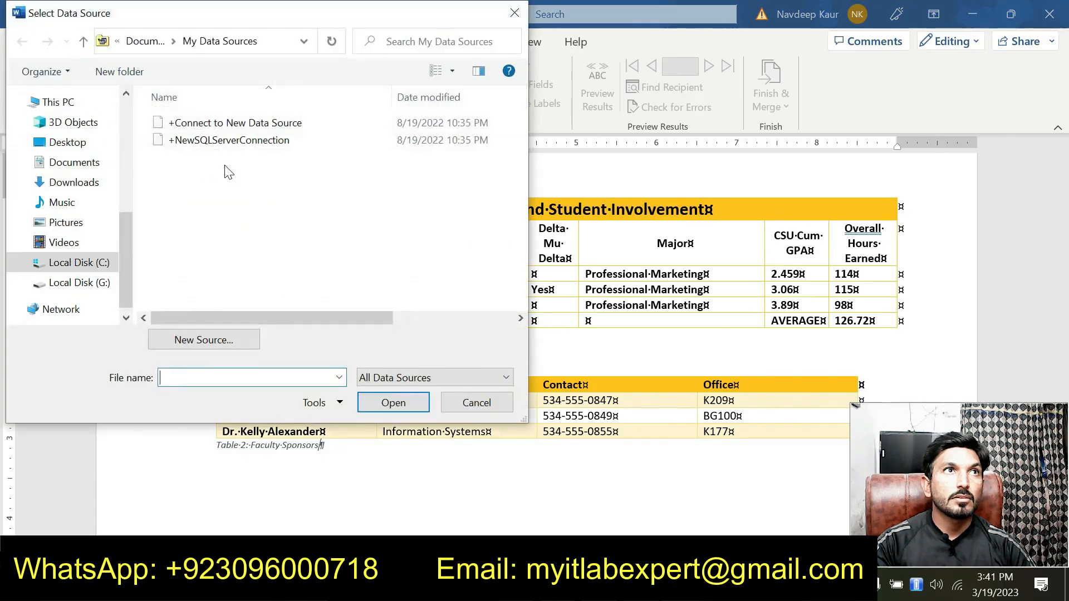
left_click(81, 283)
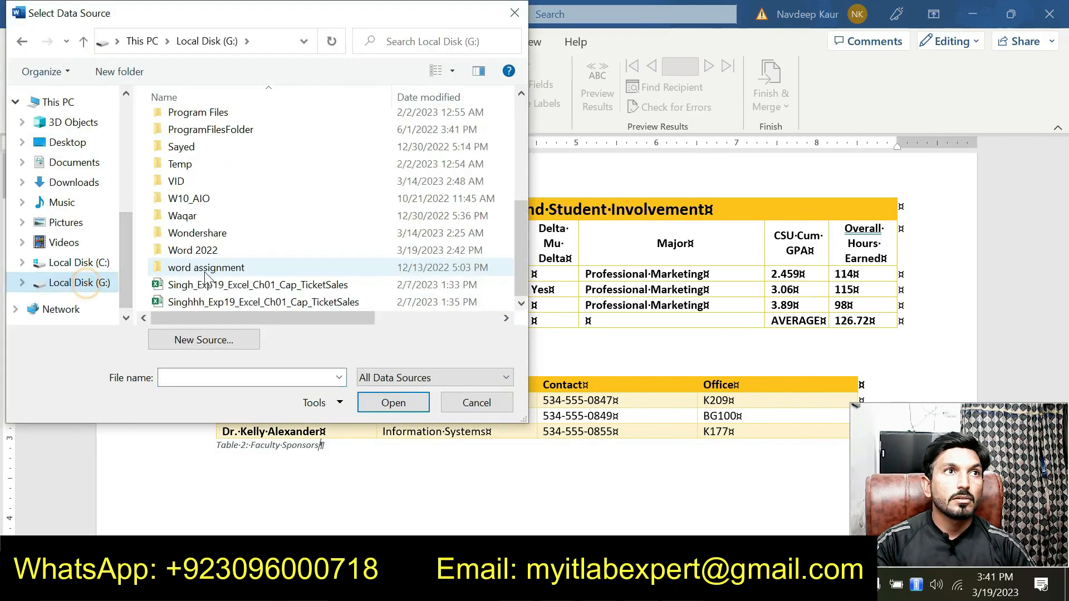
double_click(209, 253)
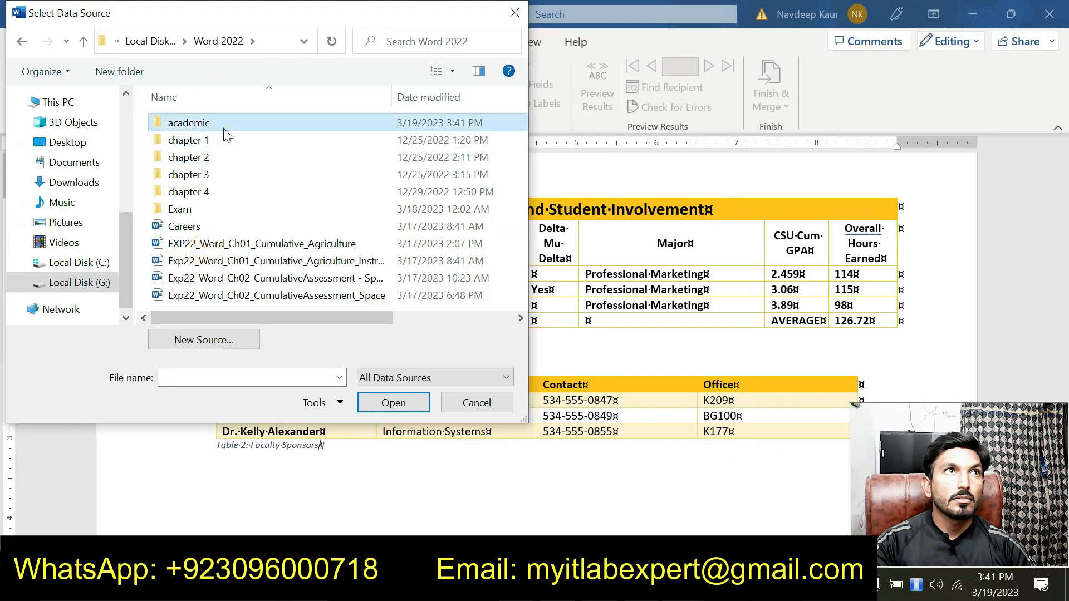
double_click(224, 118)
left_click(203, 175)
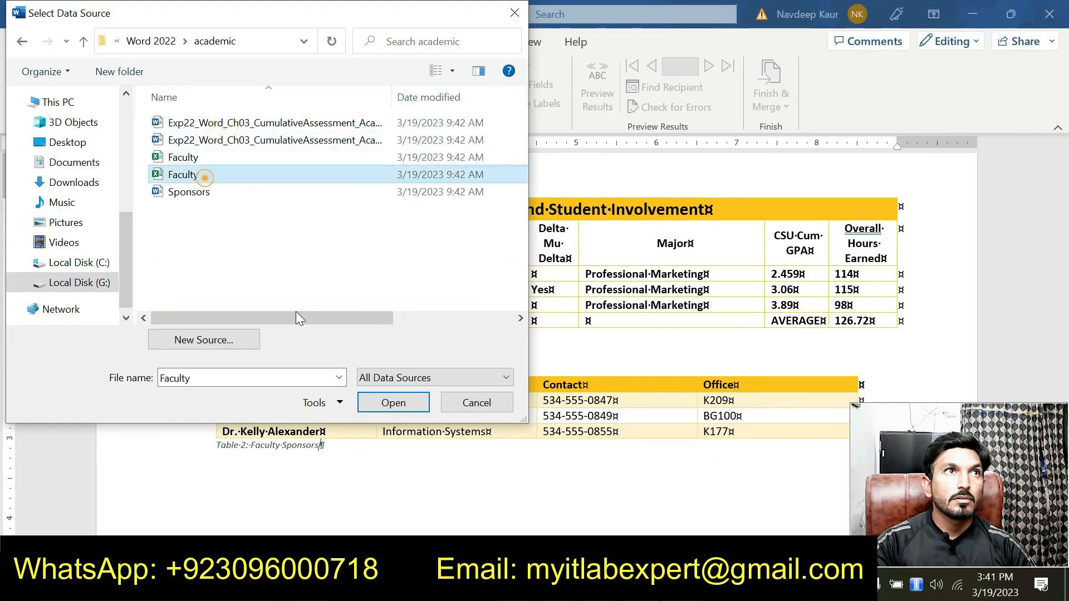
left_click(363, 399)
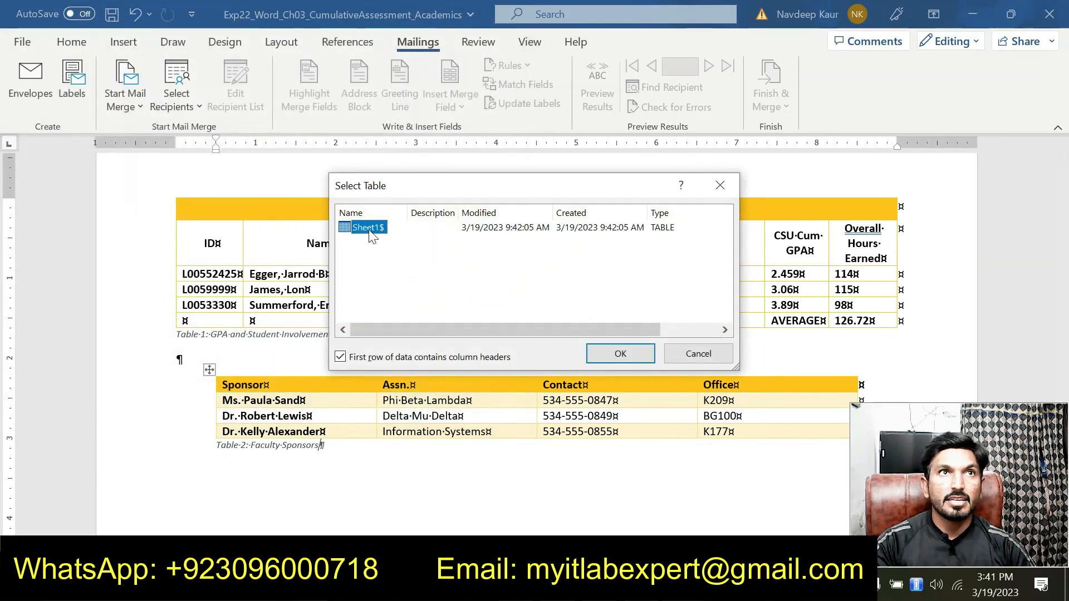
left_click(624, 359)
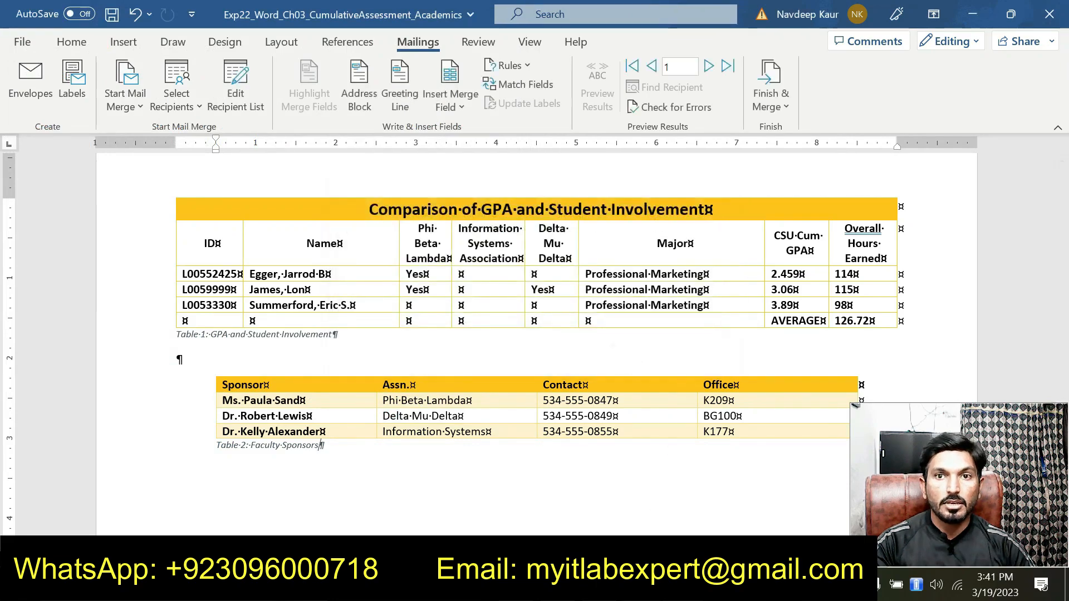
- Check step 18 in the instructions document, and place the Academics document's insertion point before the paragraph mark following TO: on page 1
mouse_move(683, 584)
left_click(601, 515)
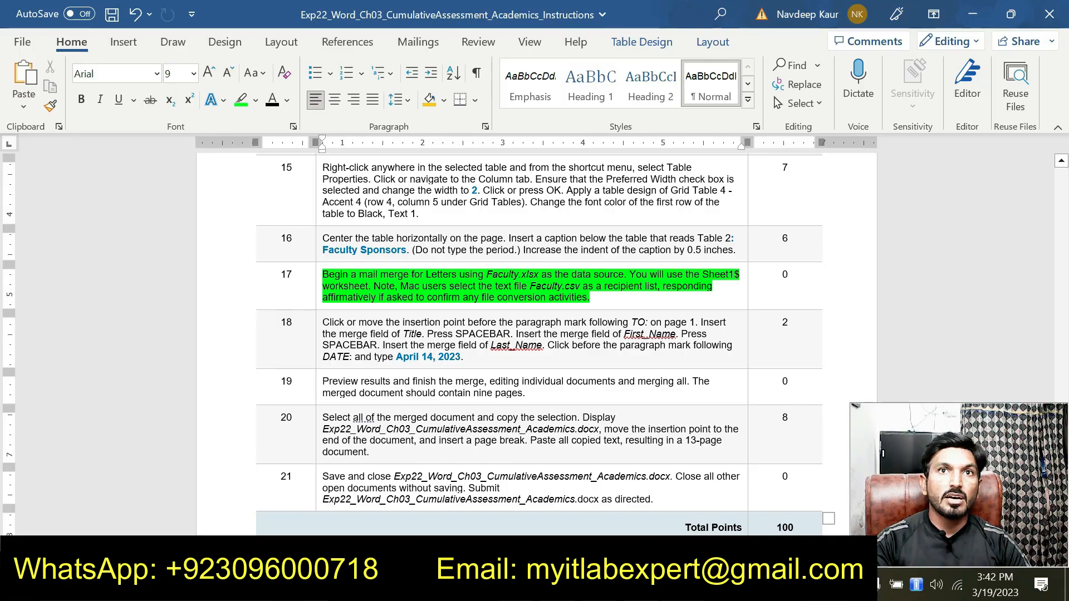
mouse_move(683, 589)
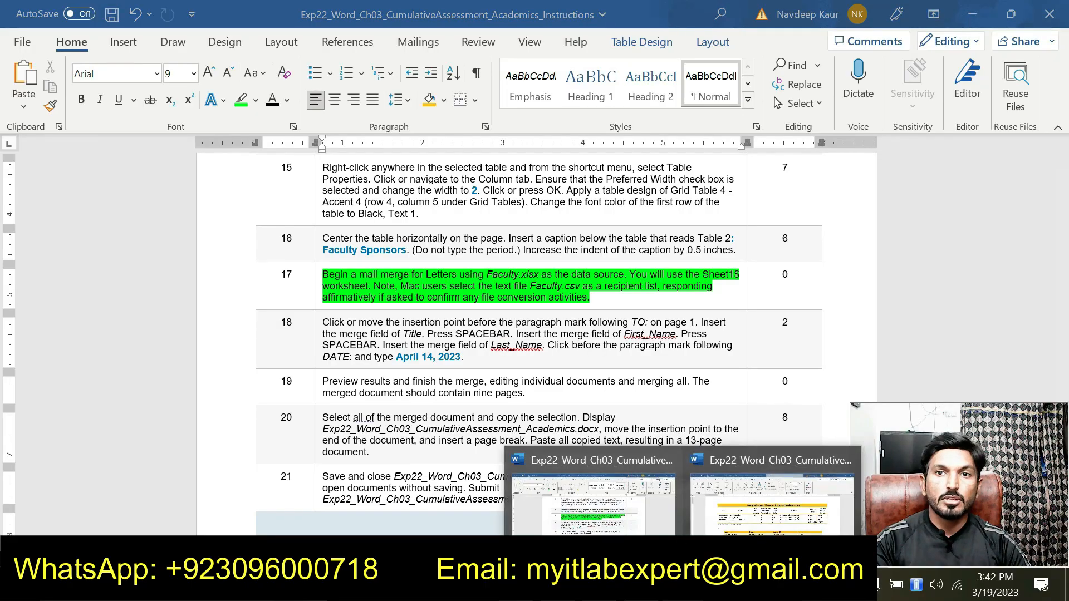
left_click(772, 504)
scroll(534, 334, "up", 15)
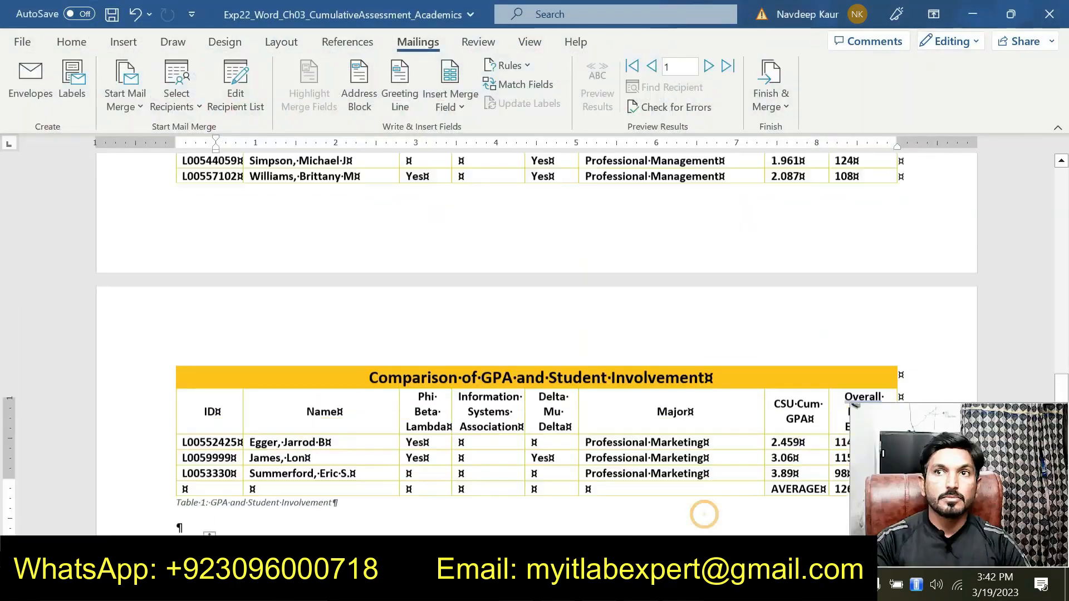
scroll(534, 334, "up", 12)
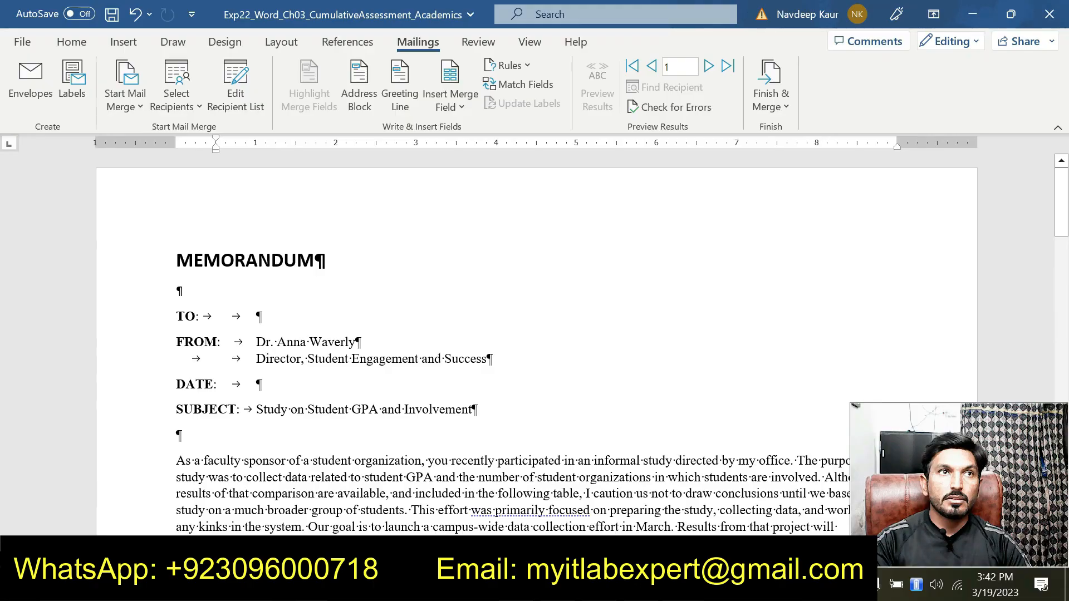
left_click(256, 316)
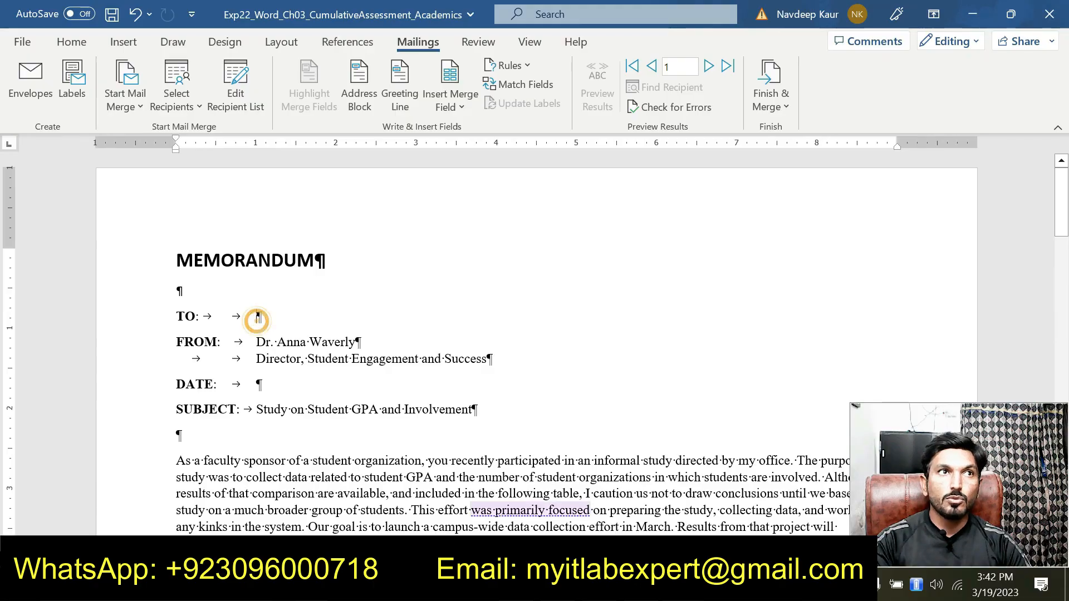
left_click(622, 528)
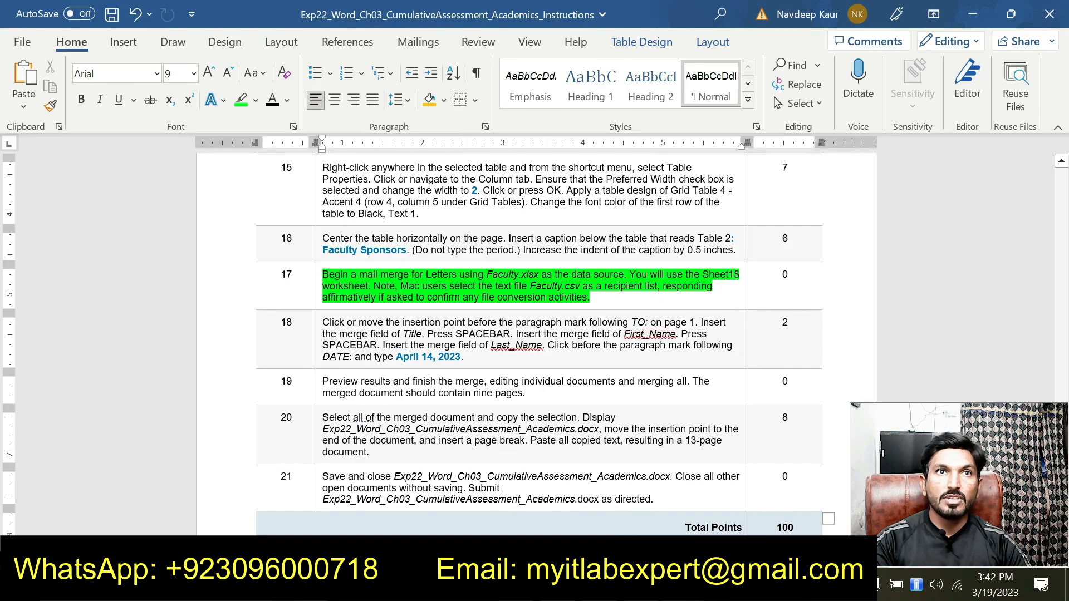
mouse_move(679, 587)
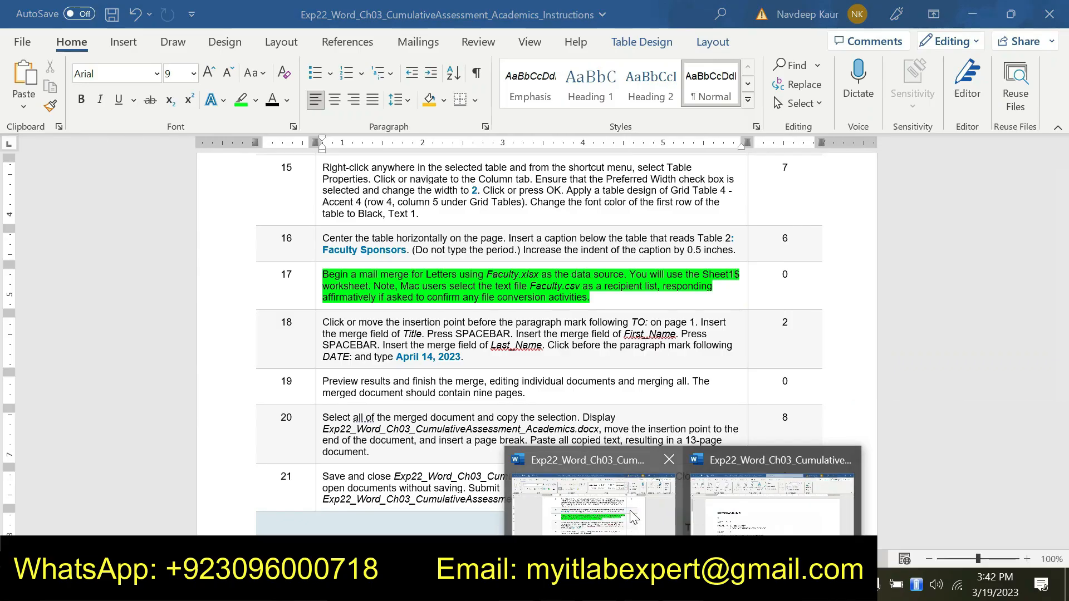
left_click(709, 501)
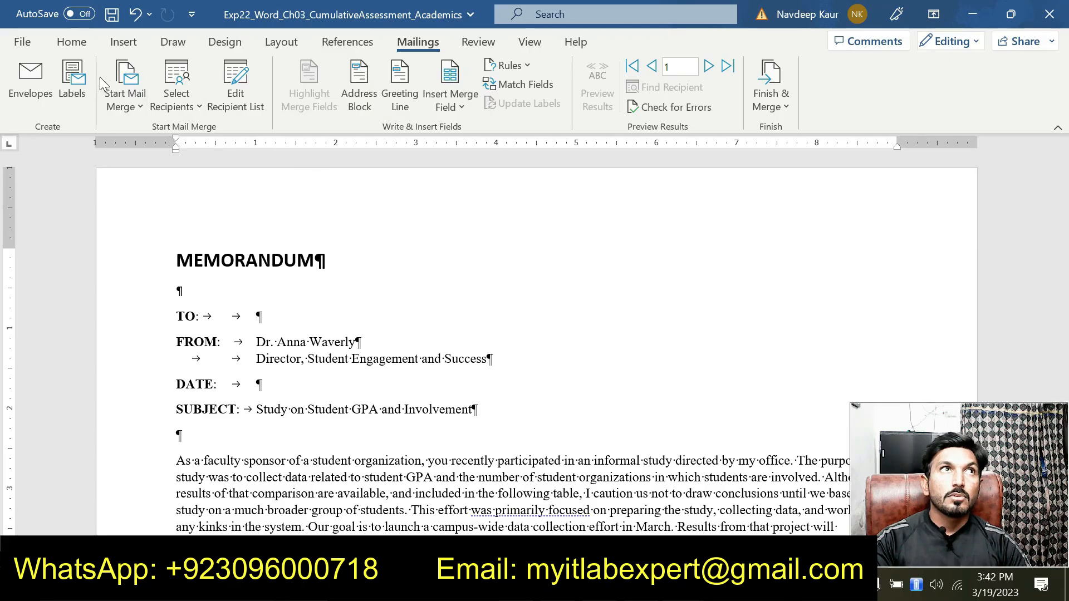
- Turn the display of formatting marks off and back on in the Academics document
left_click(75, 45)
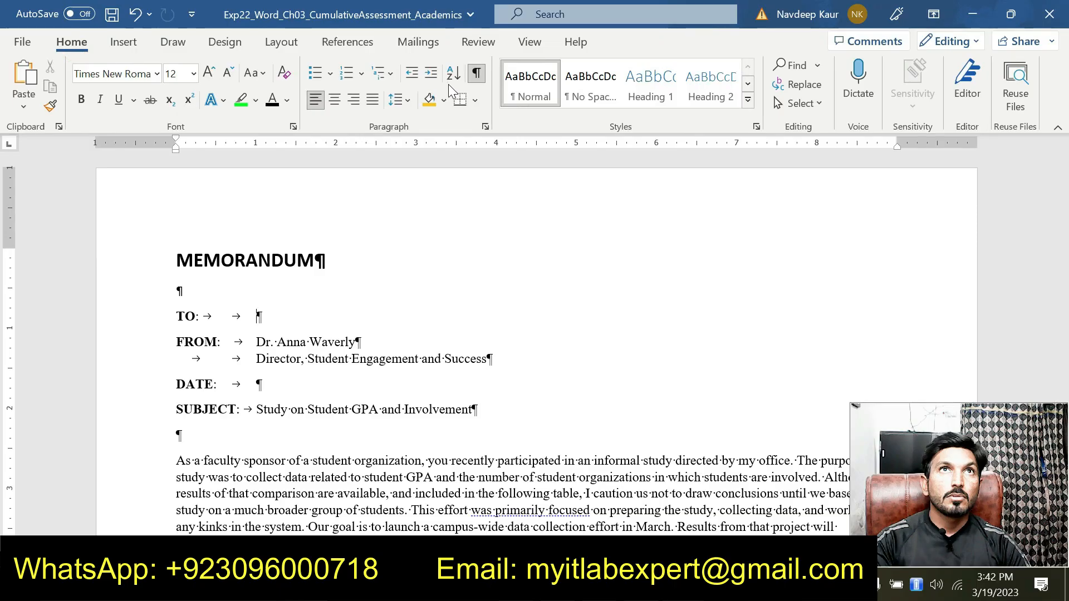
left_click(477, 72)
left_click(476, 72)
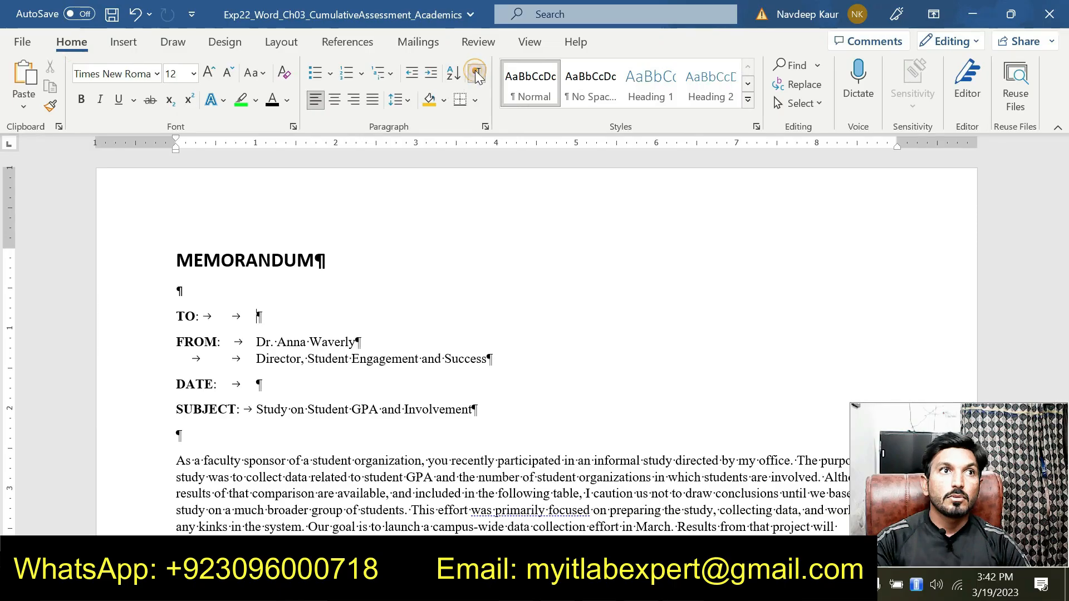
- Insert the Title merge field after TO: in the memorandum heading
left_click(416, 45)
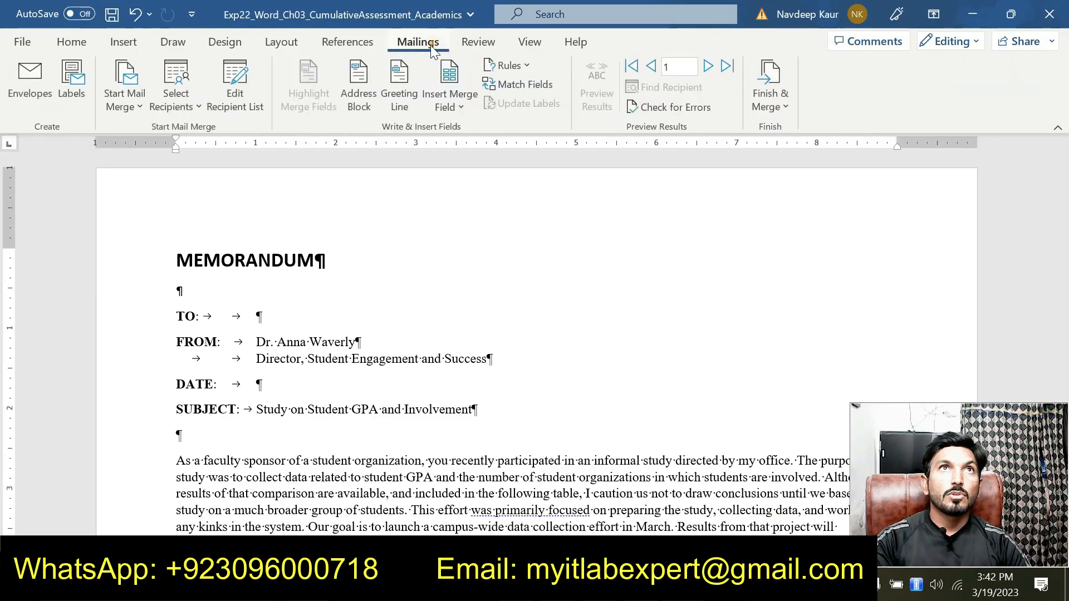
left_click(463, 109)
left_click(470, 128)
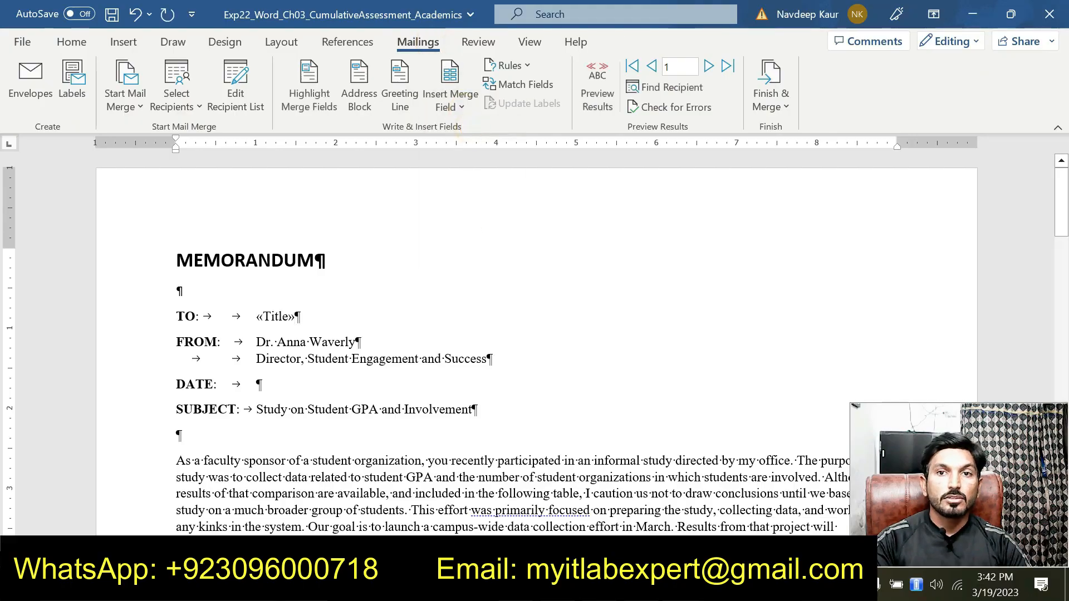
- Recheck step 18 in the instructions document, and add a space and the First_Name merge field after the Title field in the Academics document
left_click(683, 585)
left_click(593, 504)
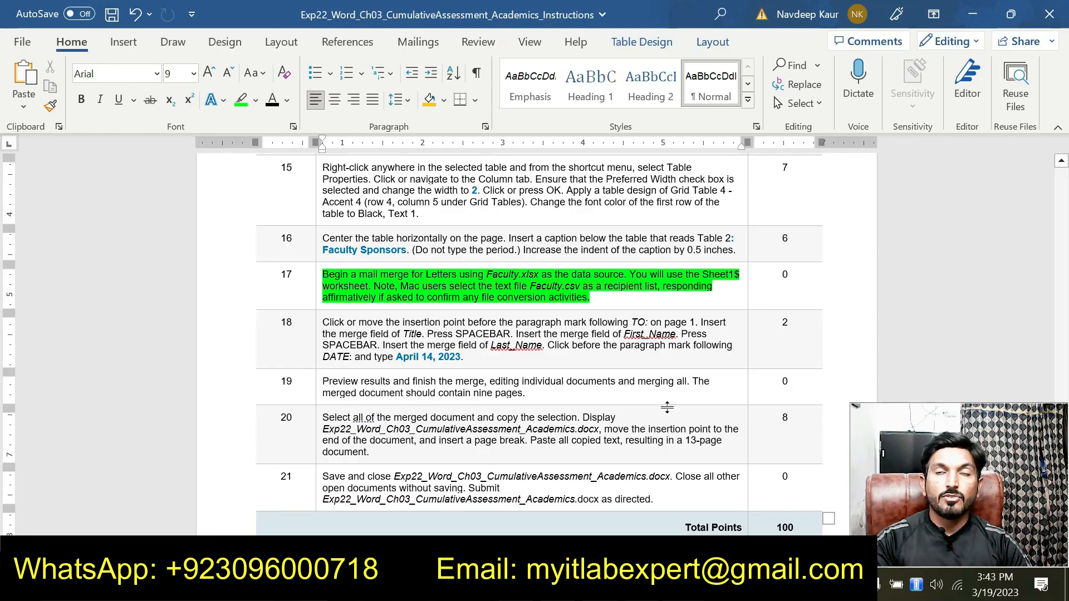
left_click(683, 585)
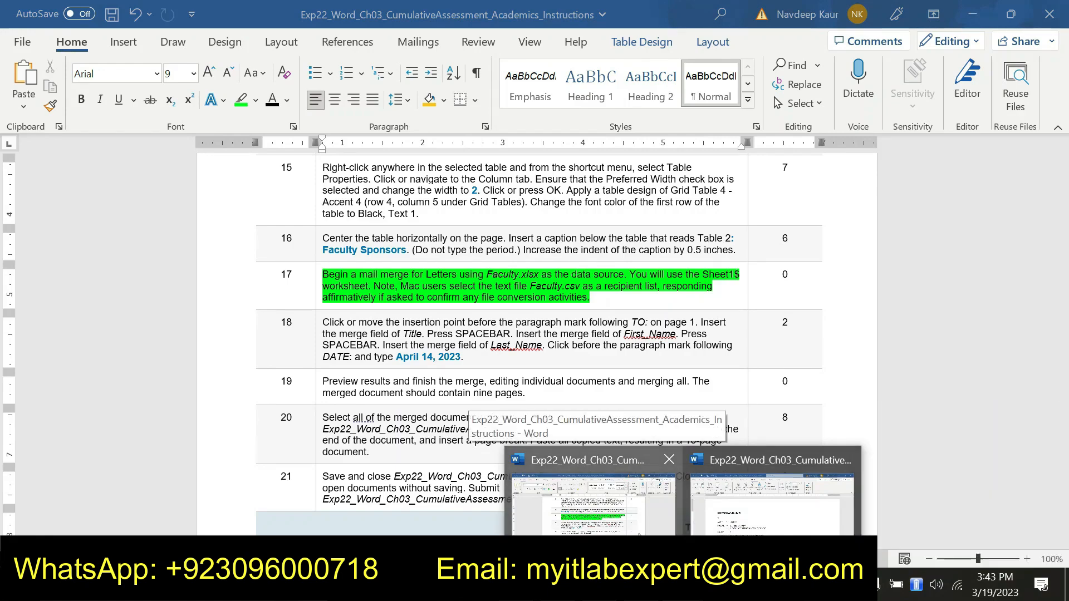
mouse_move(785, 529)
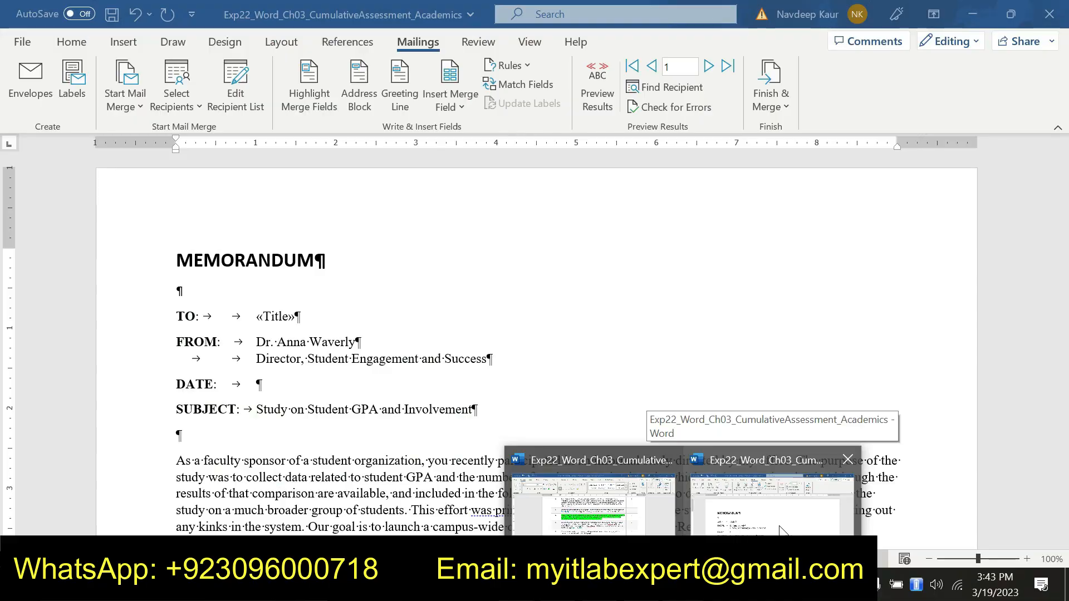
left_click(751, 529)
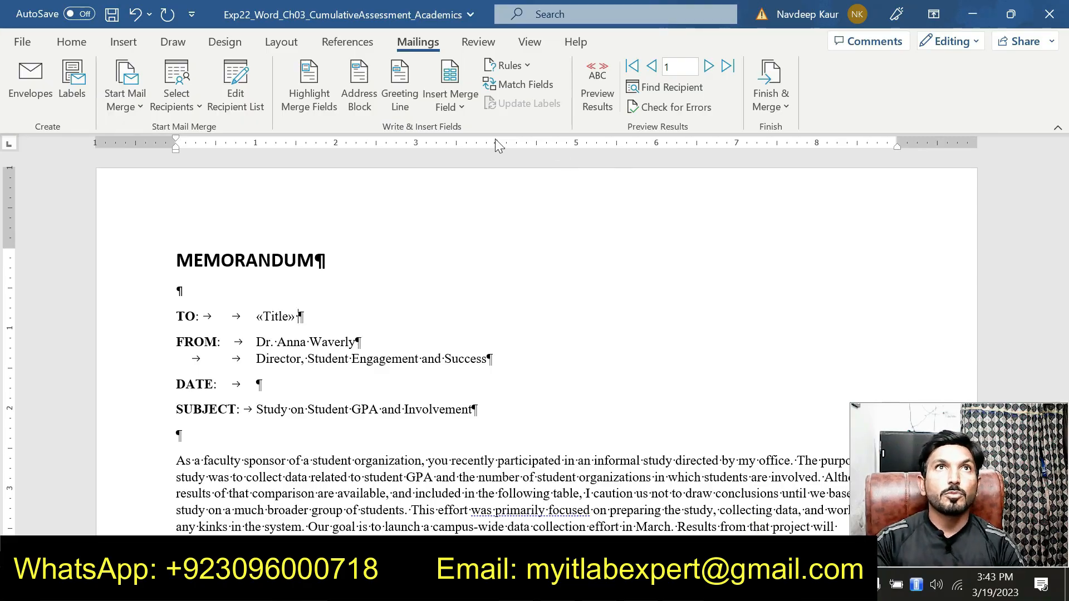
left_click(459, 109)
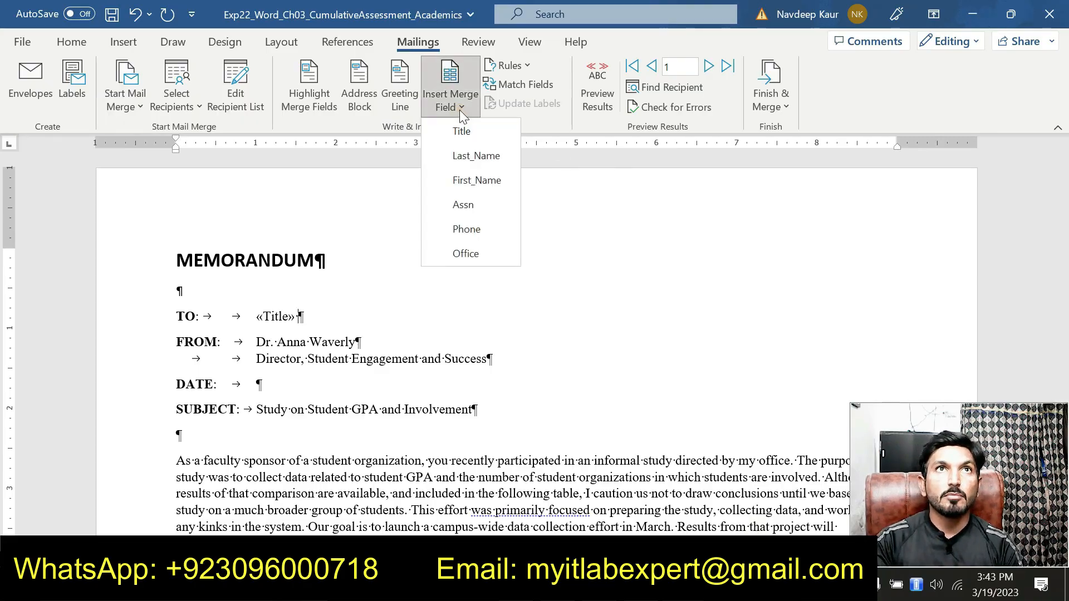
left_click(474, 174)
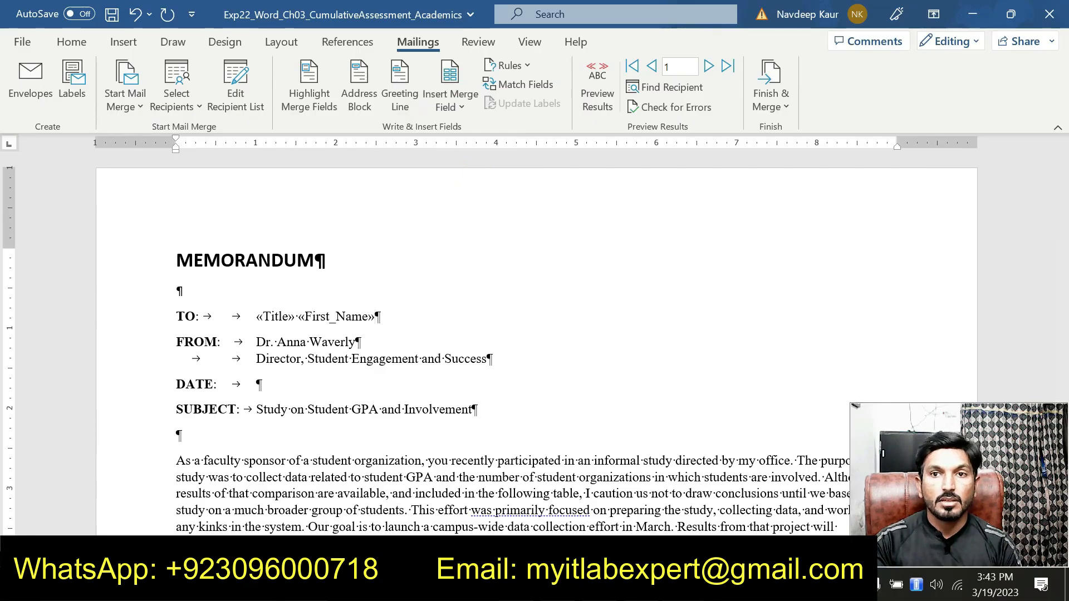
- Consult the instructions document again, and add a space and the Last_Name merge field after First_Name in the Academics document's TO: line
mouse_move(683, 590)
left_click(651, 530)
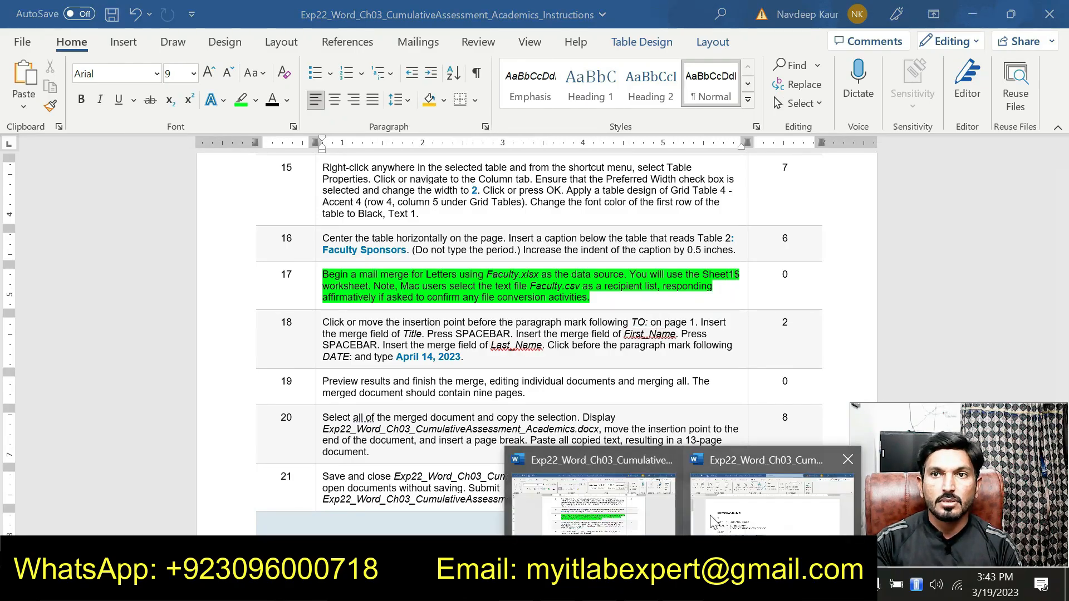
left_click(696, 525)
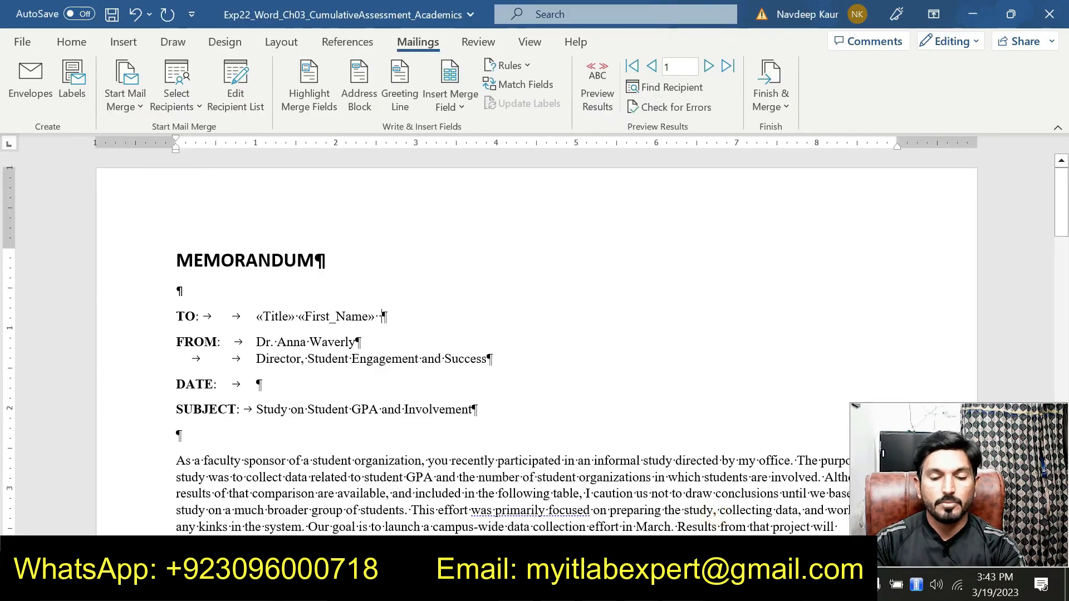
left_click(466, 113)
left_click(474, 153)
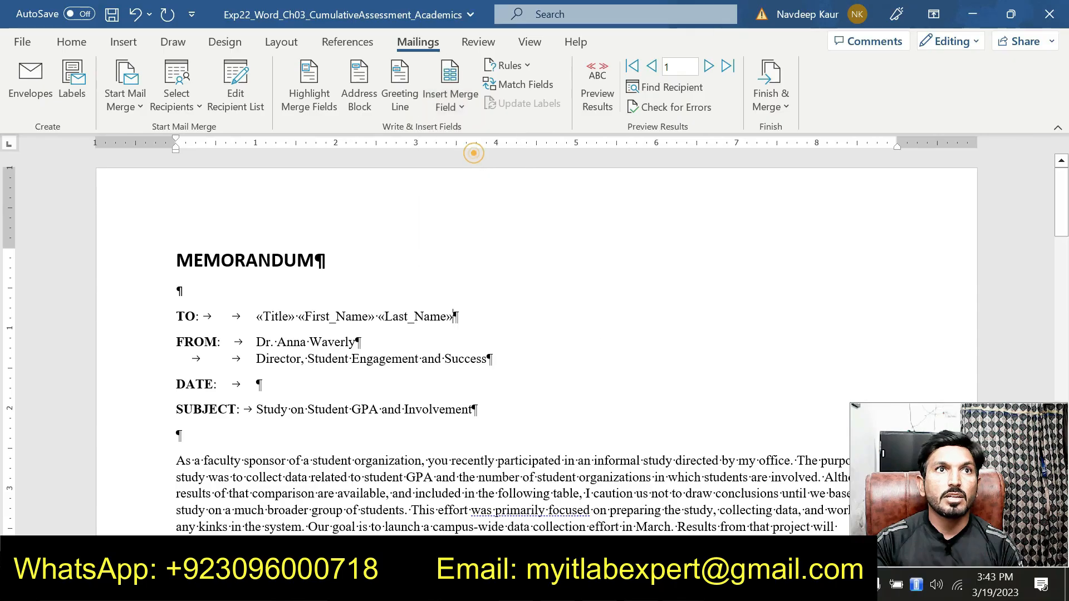
- Copy the date April 14, 2023 from step 18 of the instructions document and paste it as text only after DATE: in the Academics memorandum
left_click(683, 584)
left_click(633, 525)
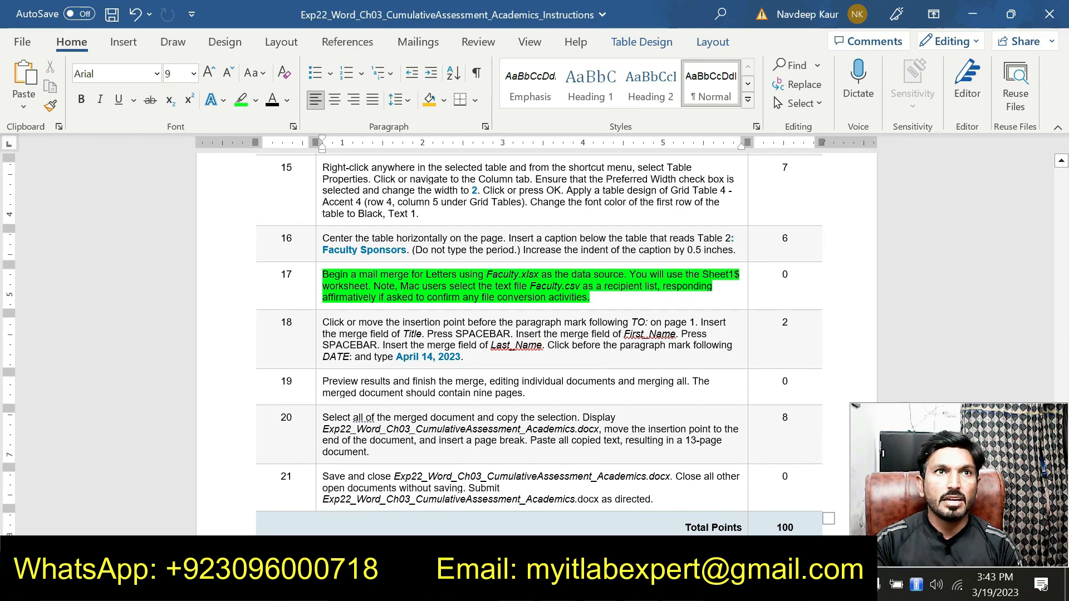
left_click_drag(396, 357, 461, 357)
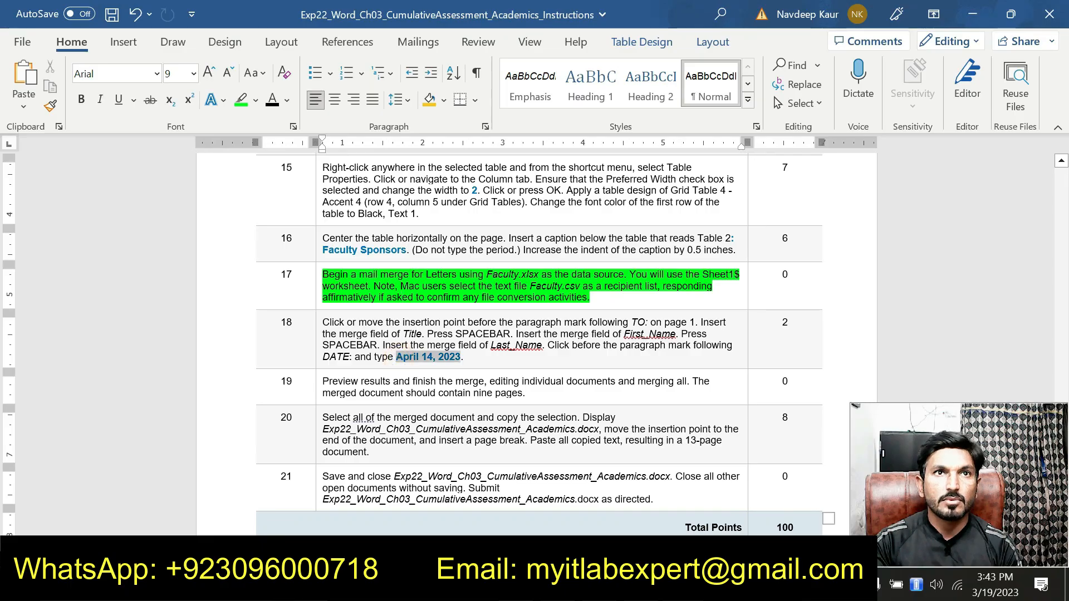
key("ctrl+c")
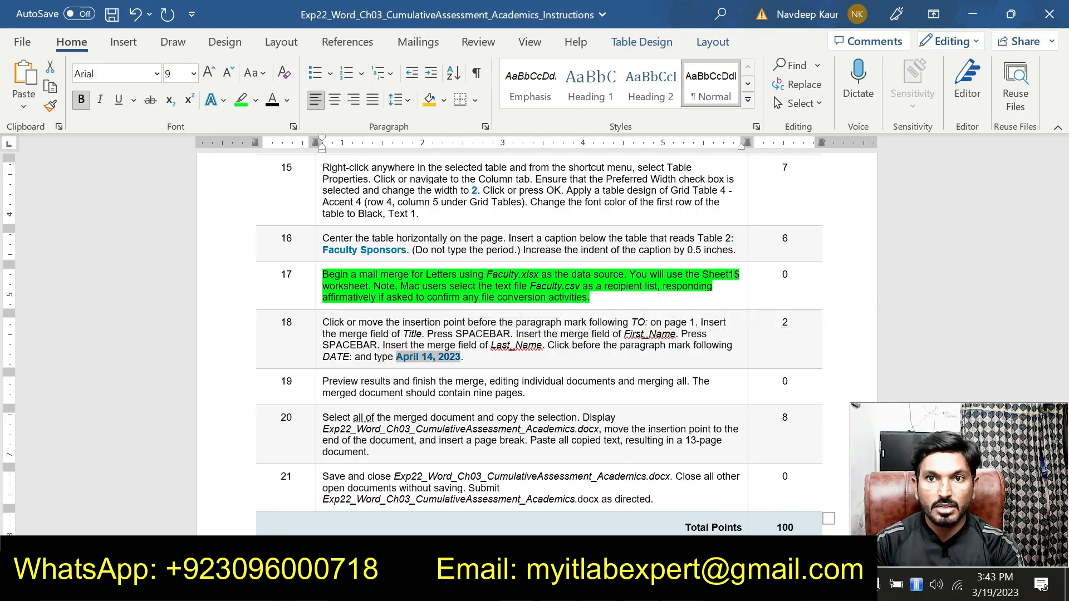
mouse_move(690, 589)
left_click(725, 526)
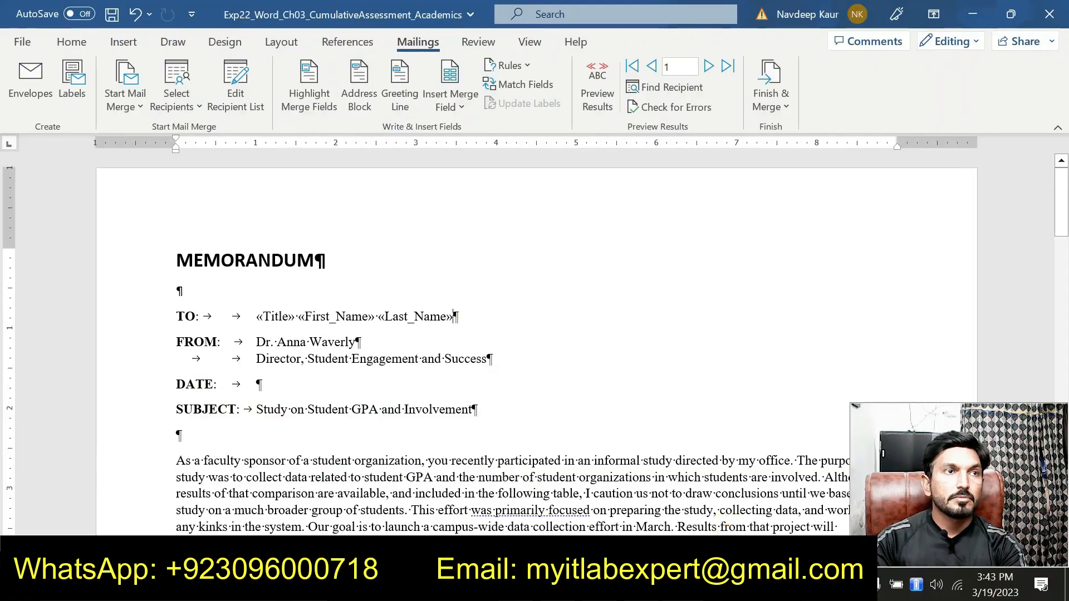
key("ctrl+v")
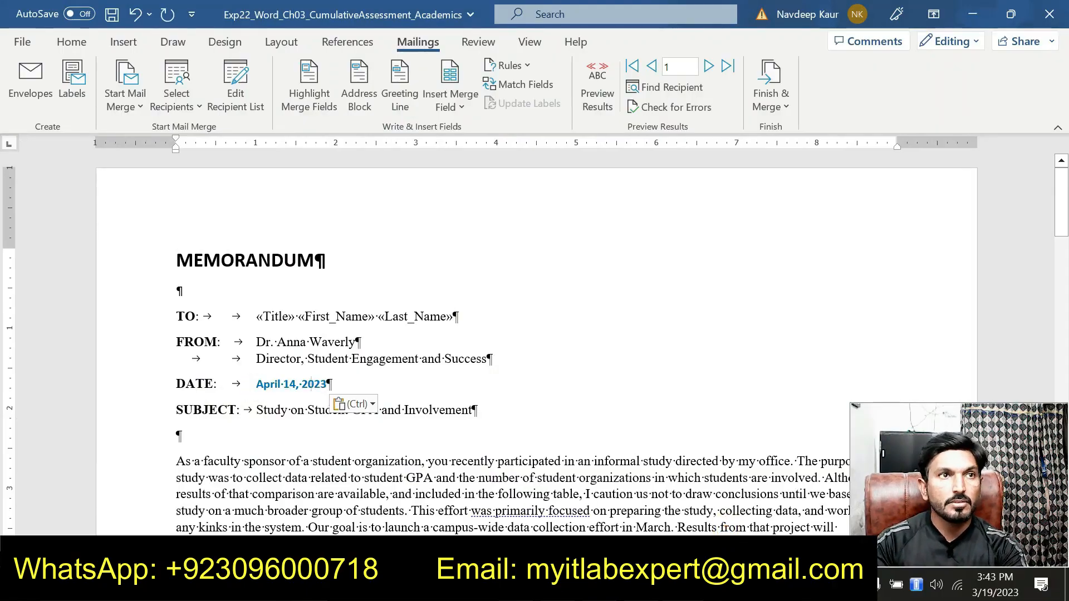
left_click(373, 406)
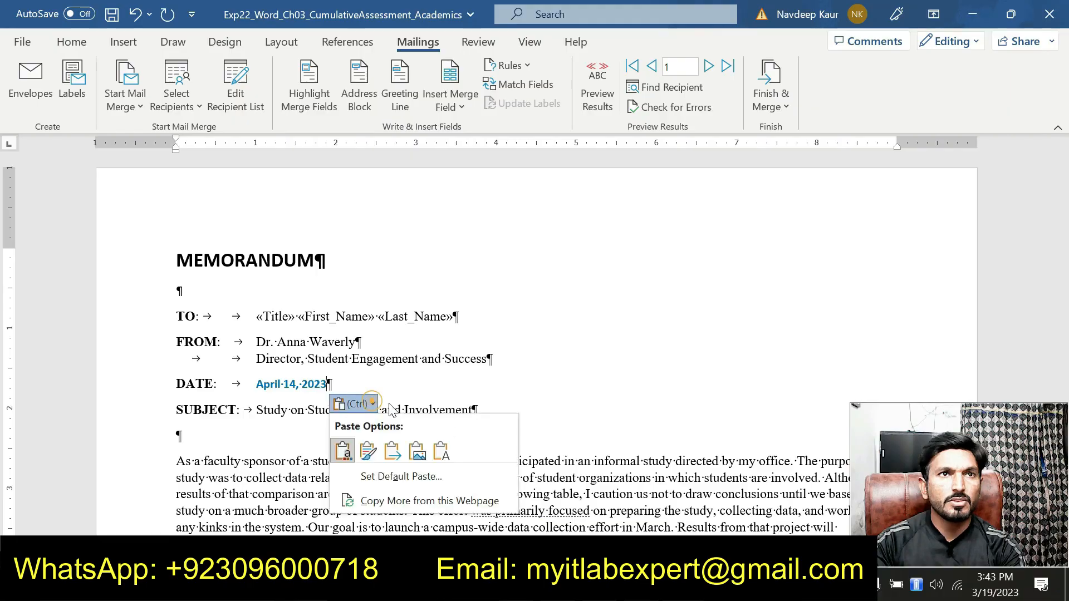
left_click(430, 448)
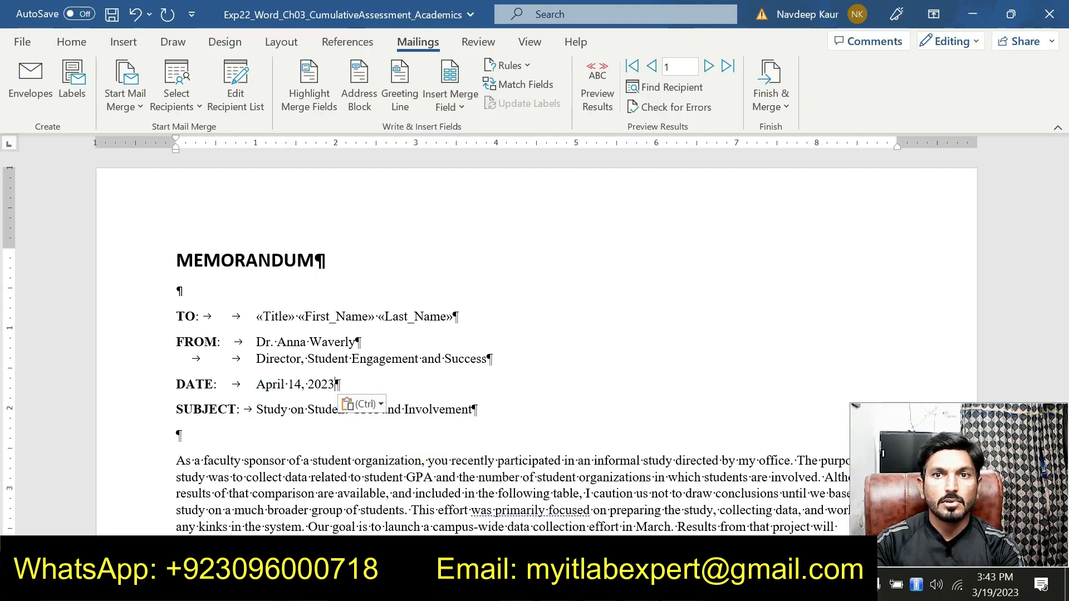
- Switch to the instructions document and remove the green highlight from the step 17 text
mouse_move(683, 588)
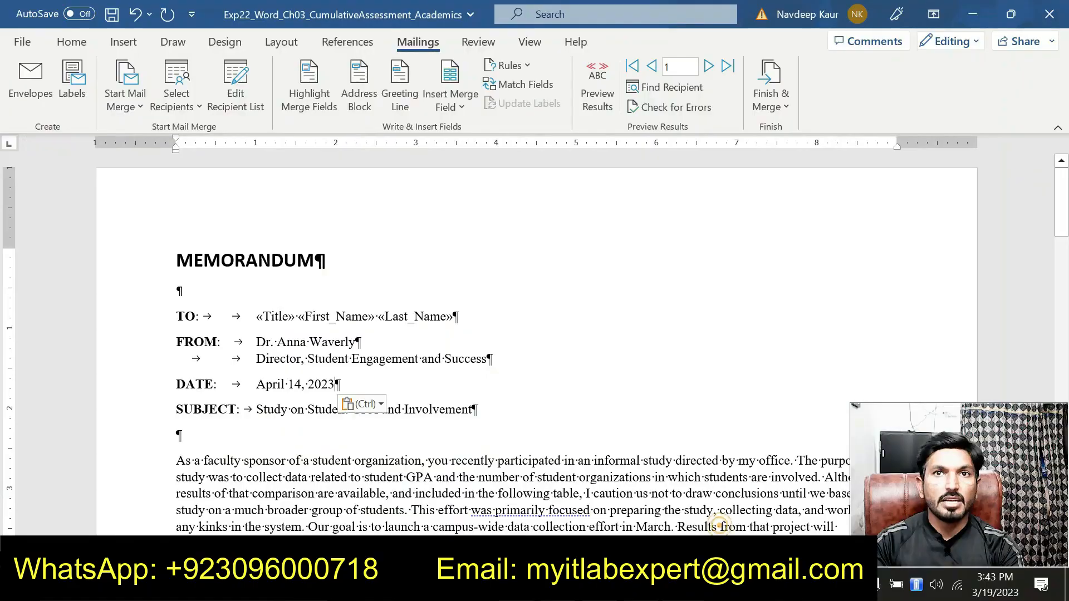
left_click(629, 521)
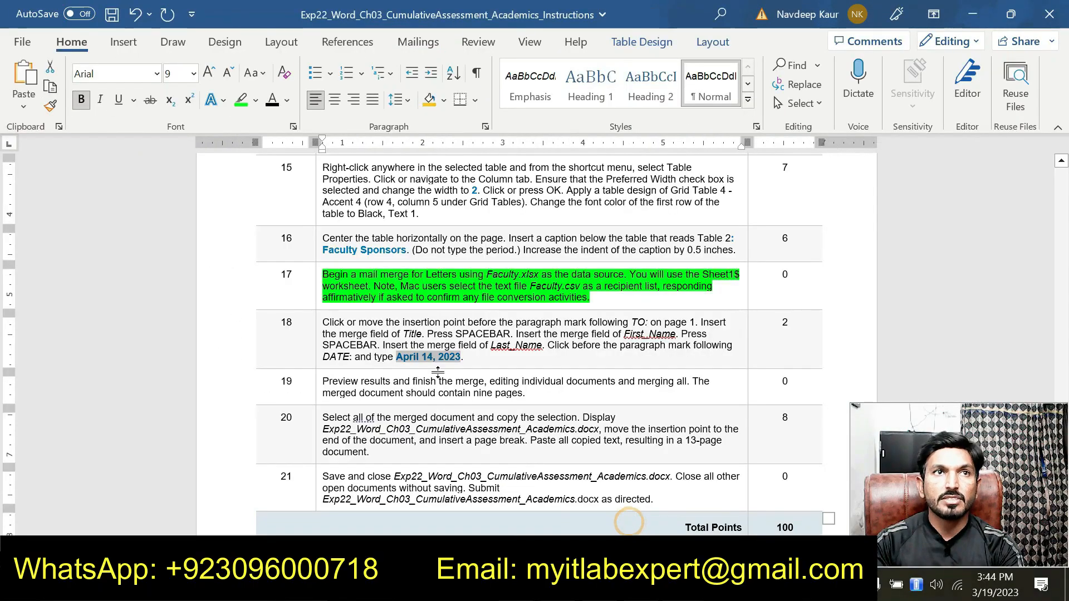
scroll(630, 521, "down", 2)
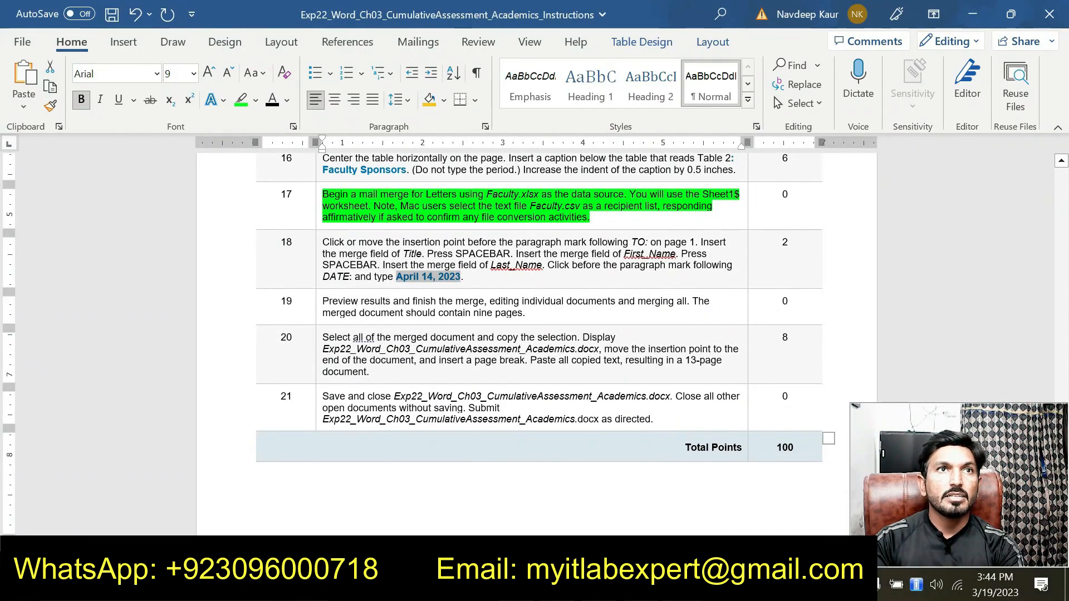
left_click(385, 314)
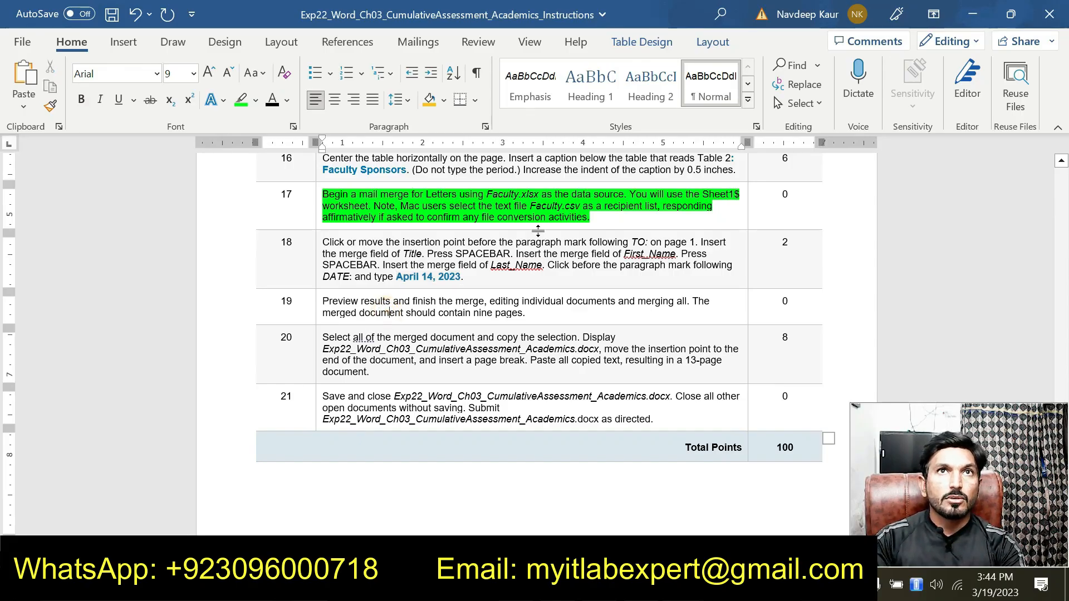
left_click_drag(606, 224, 323, 193)
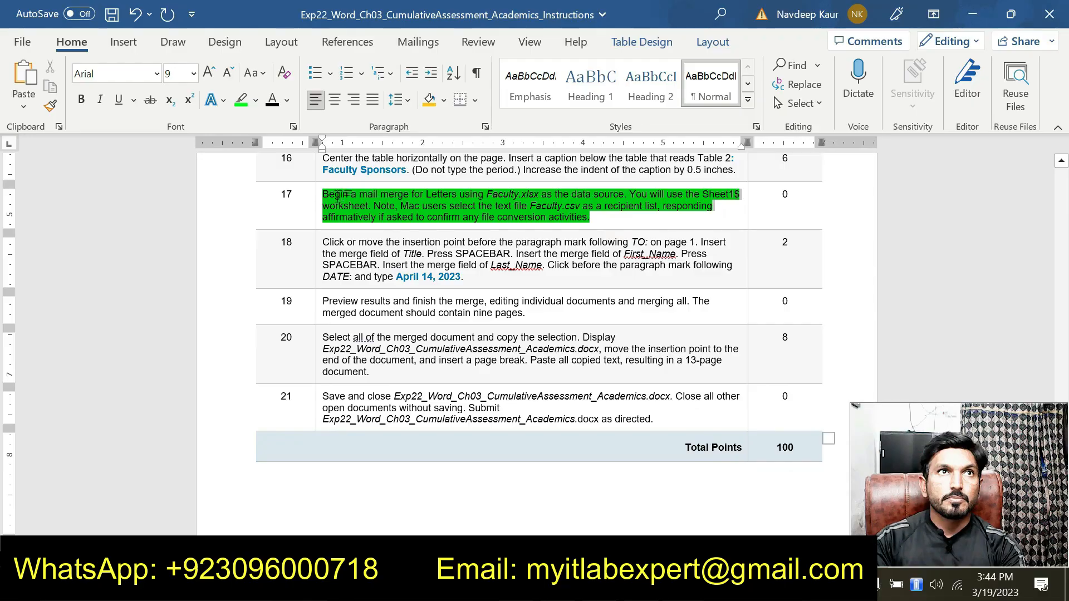
left_click(395, 169)
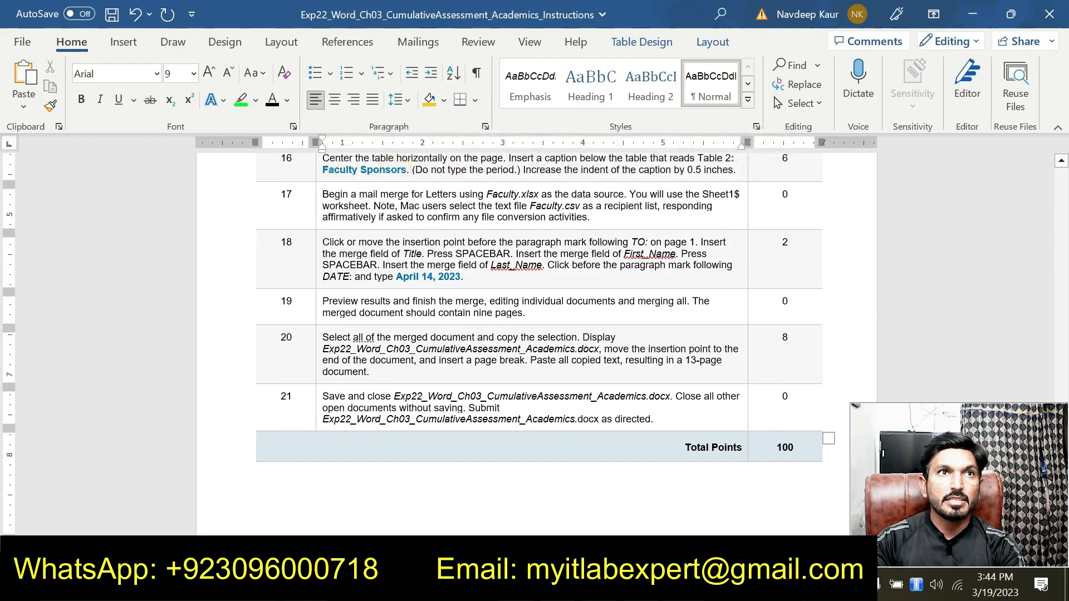
- Highlight the step 19 text in bright green in the instructions document and read step 20
left_click_drag(517, 313, 334, 301)
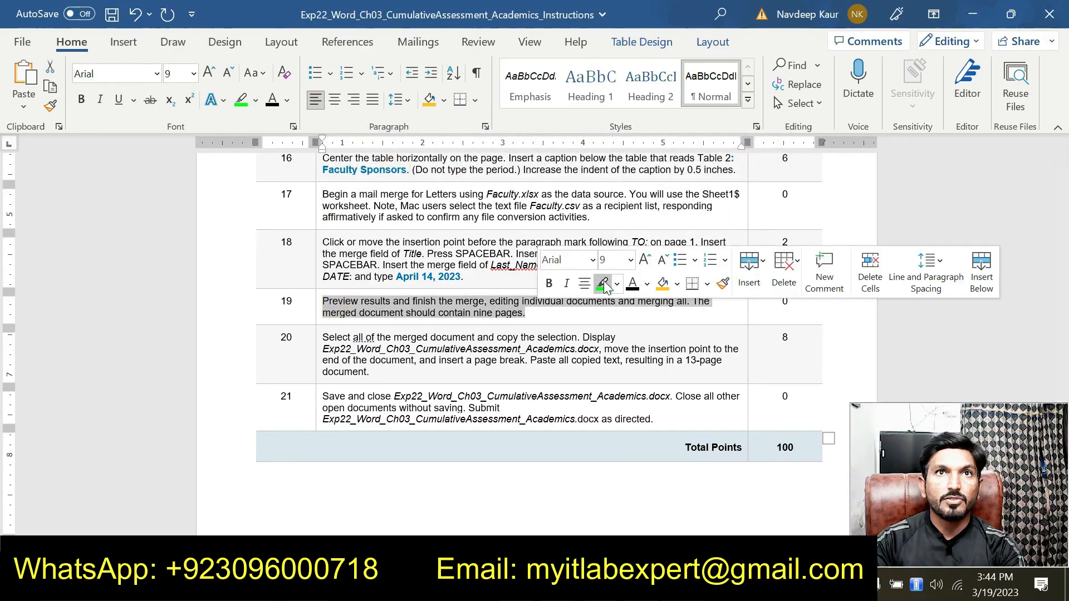
left_click(602, 282)
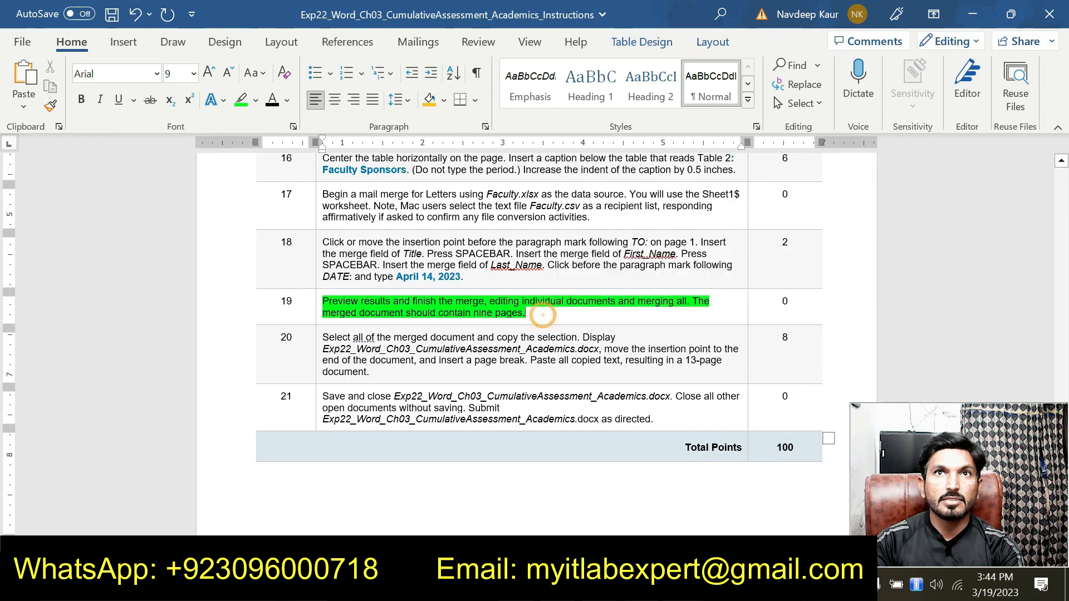
left_click_drag(353, 337, 376, 338)
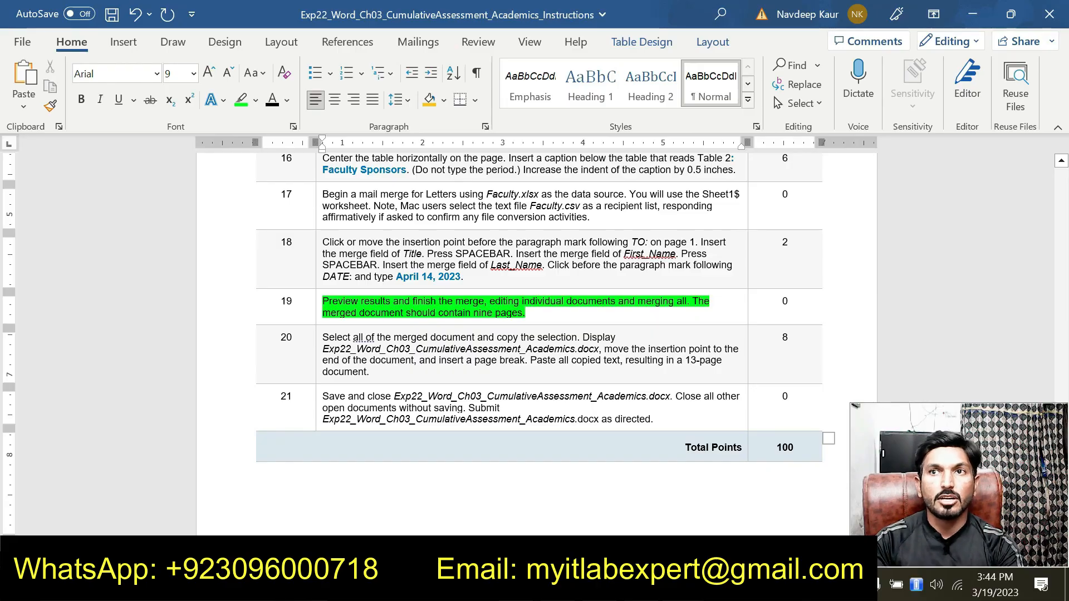
- Preview the merge results in the Academics document, and finish the merge by editing individual documents for all records
left_click(682, 585)
left_click(772, 501)
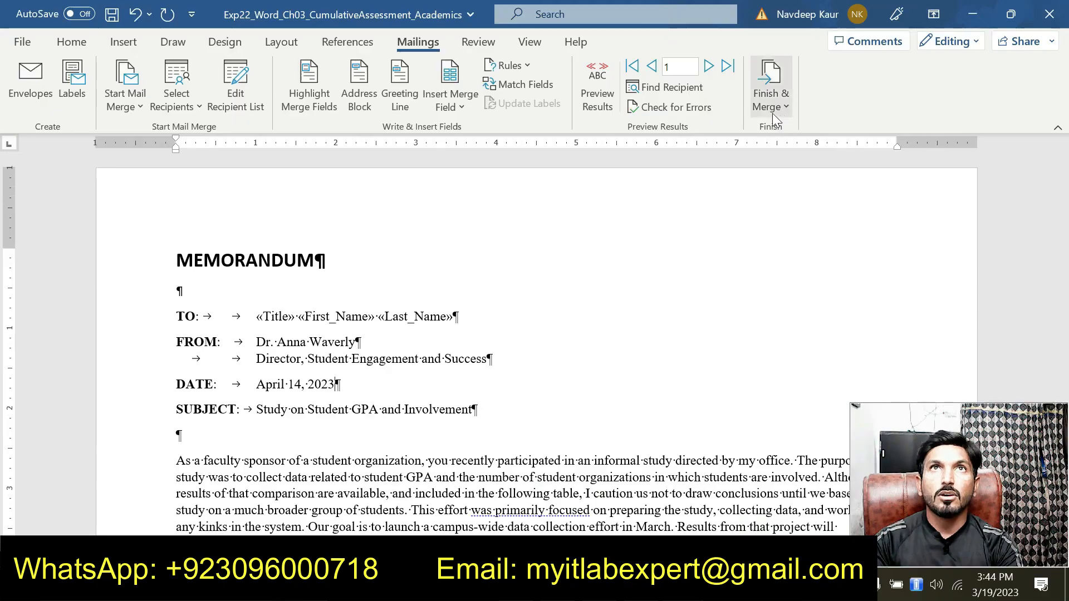
left_click(598, 93)
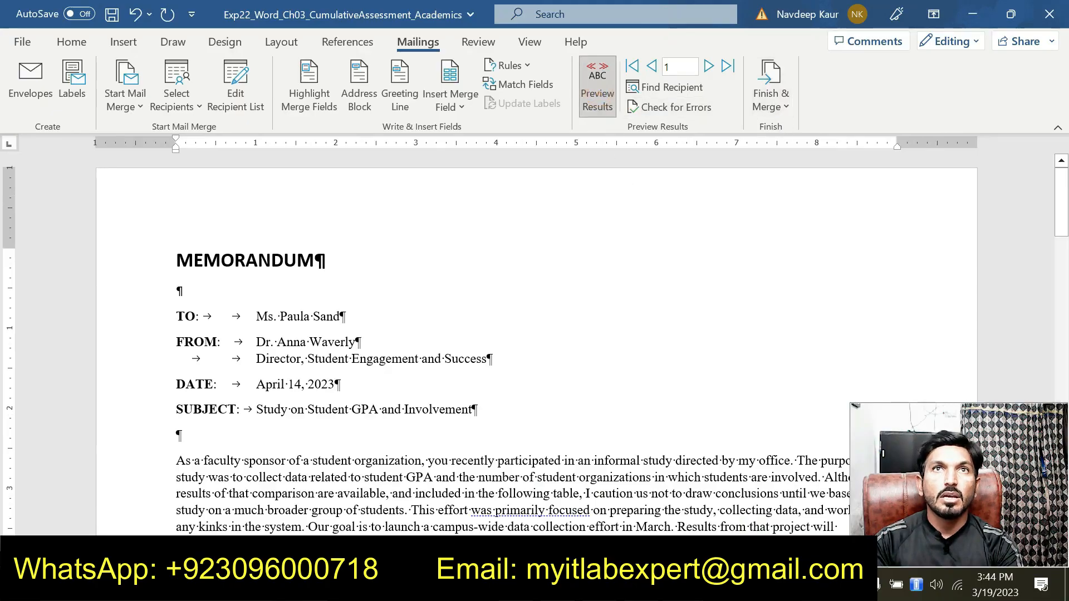
left_click(771, 102)
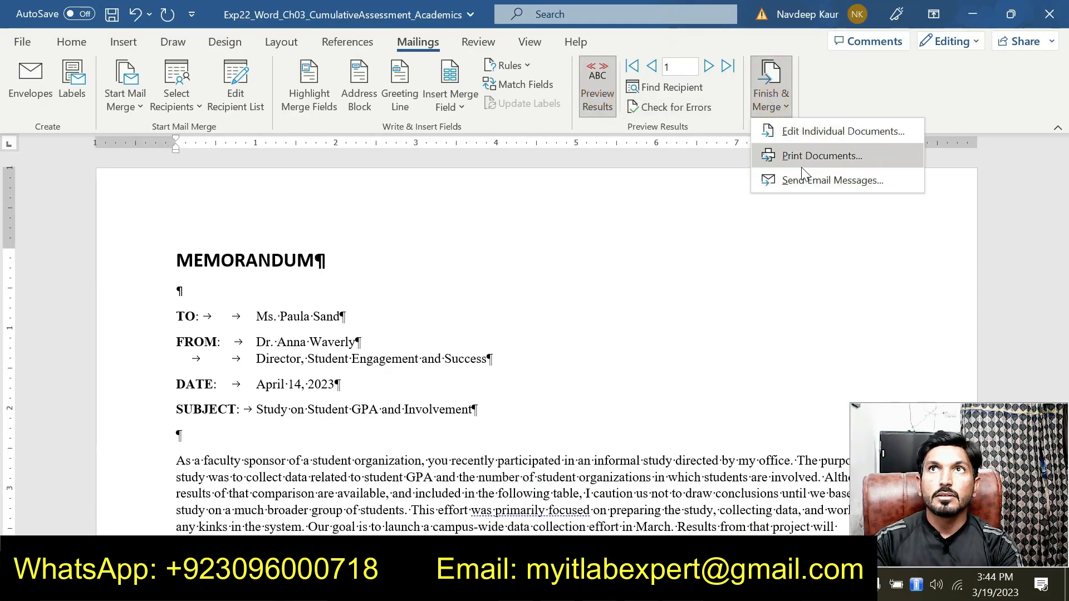
left_click(802, 133)
left_click(527, 331)
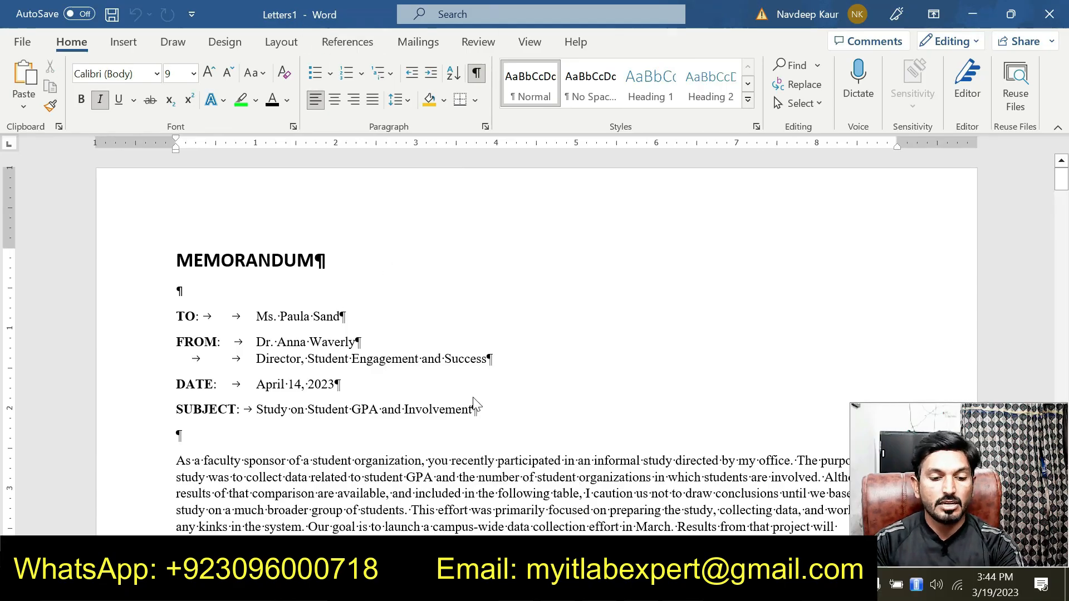
- Select and copy all of the merged letters document, and close it without saving
key("ctrl+a")
left_click(1049, 13)
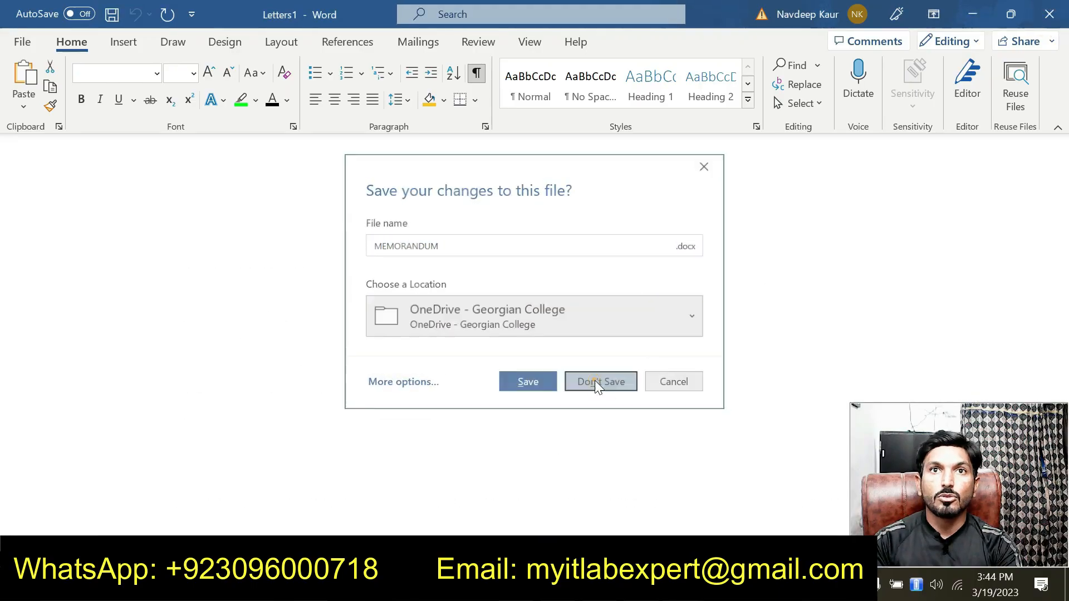
left_click(601, 382)
- Add a blank page after the Table 2: Faculty Sponsors caption in the Academics document and paste the copied merged letters there
scroll(535, 334, "down", 20)
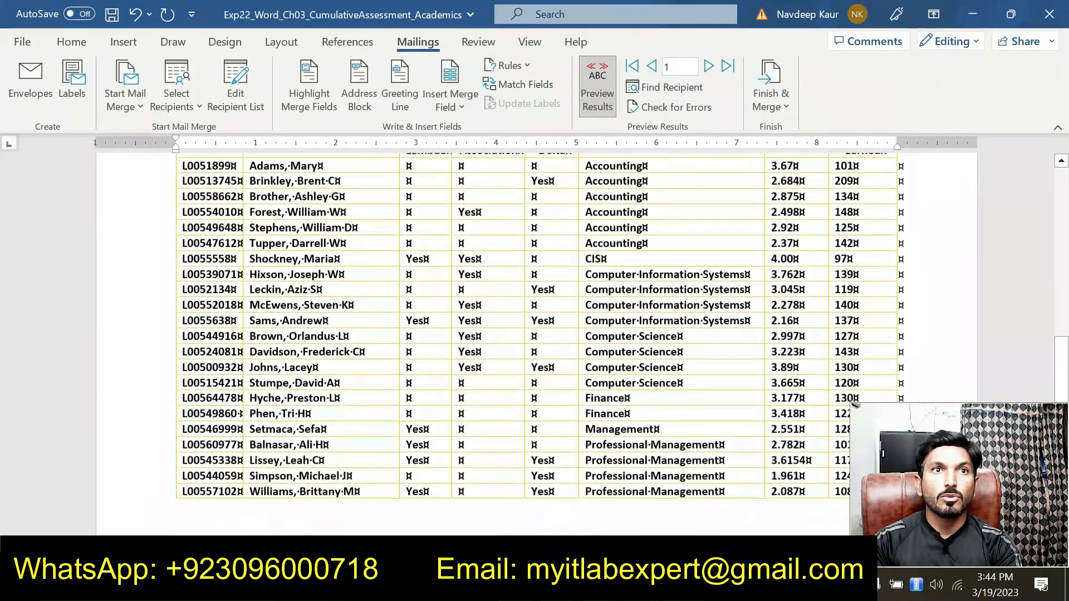
scroll(499, 392, "up", 3)
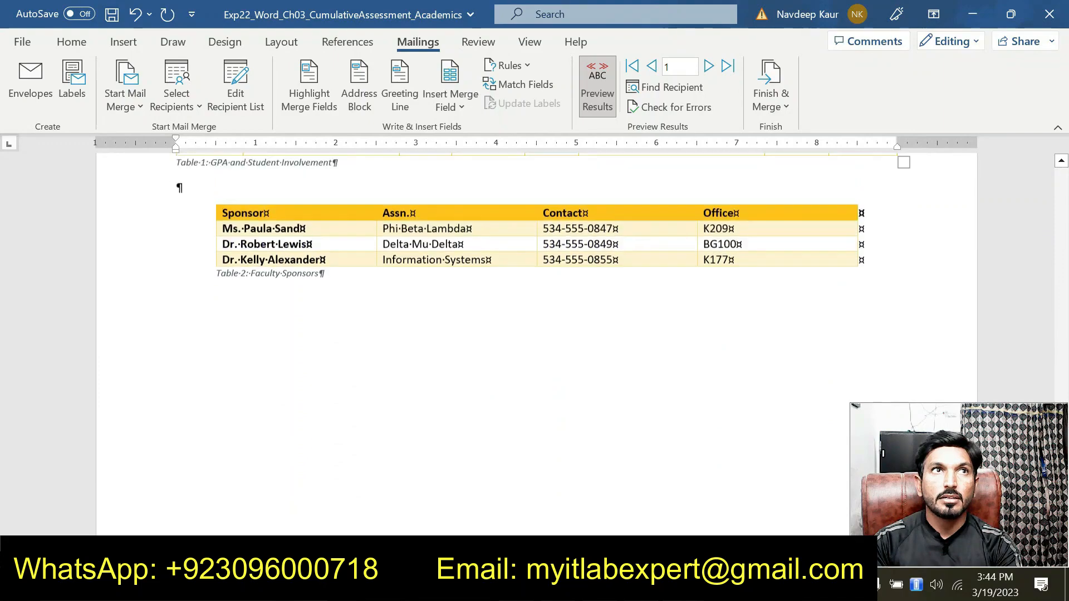
left_click(499, 392)
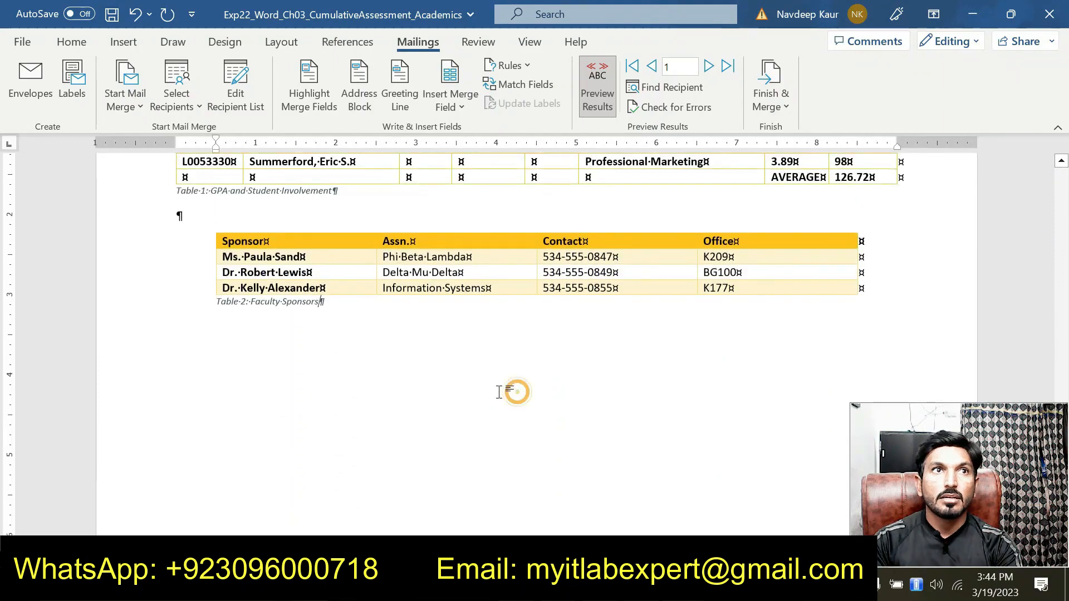
left_click(123, 43)
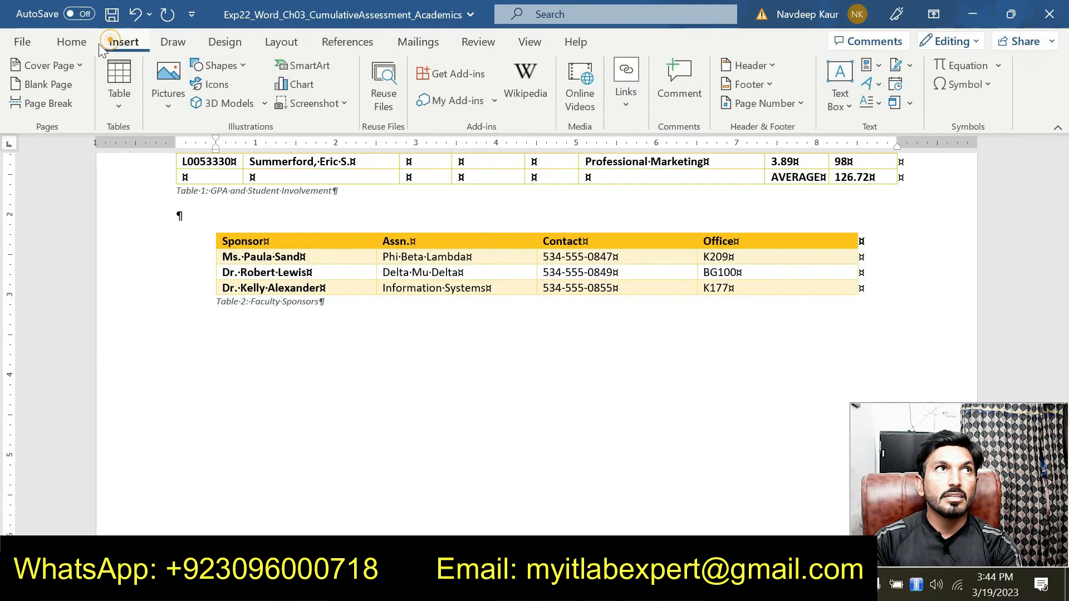
left_click(63, 85)
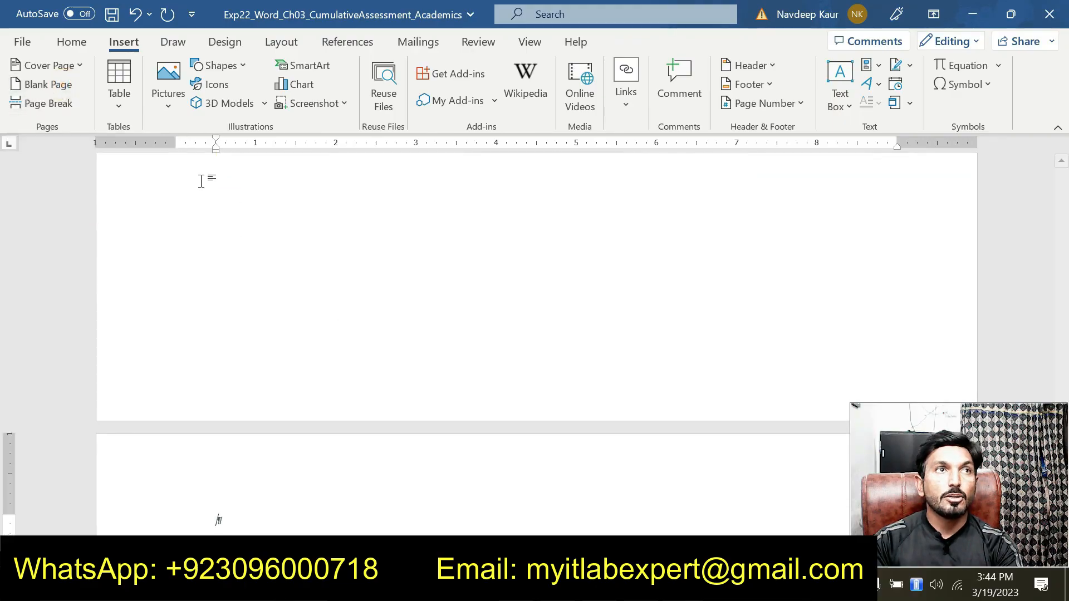
key("Return")
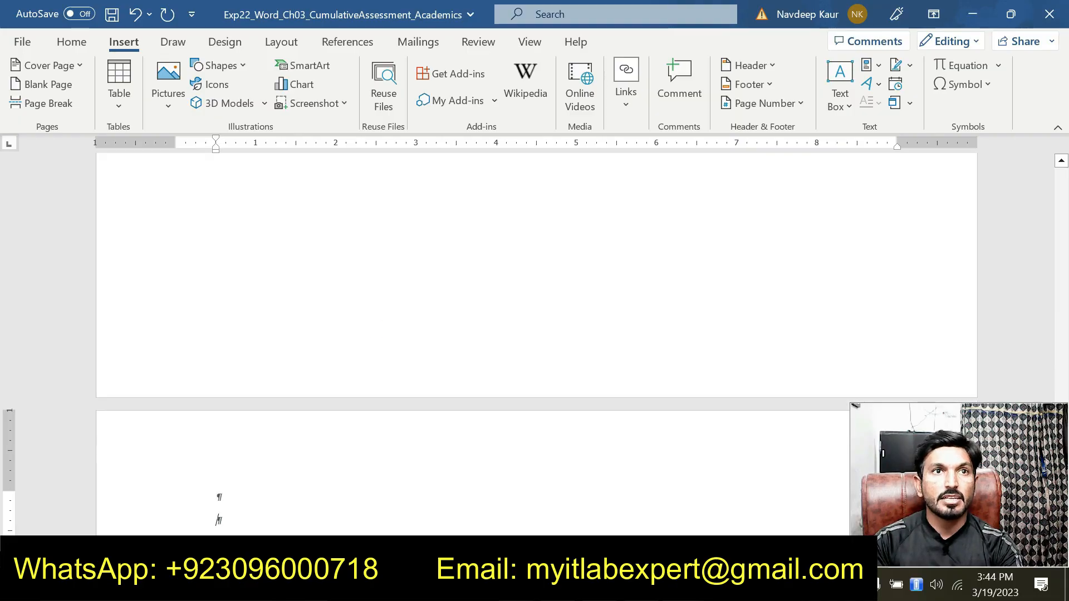
key("ctrl+v")
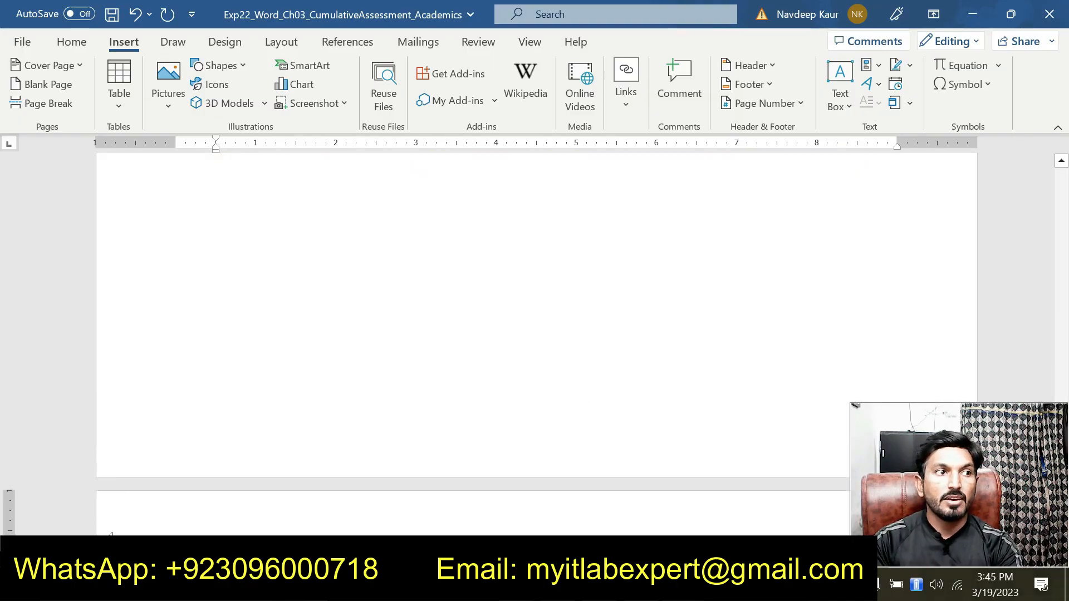
- Review the pasted memorandums, tables and section breaks in the Academics document, and check its page thumbnails in the Navigation view
scroll(453, 375, "up", 5)
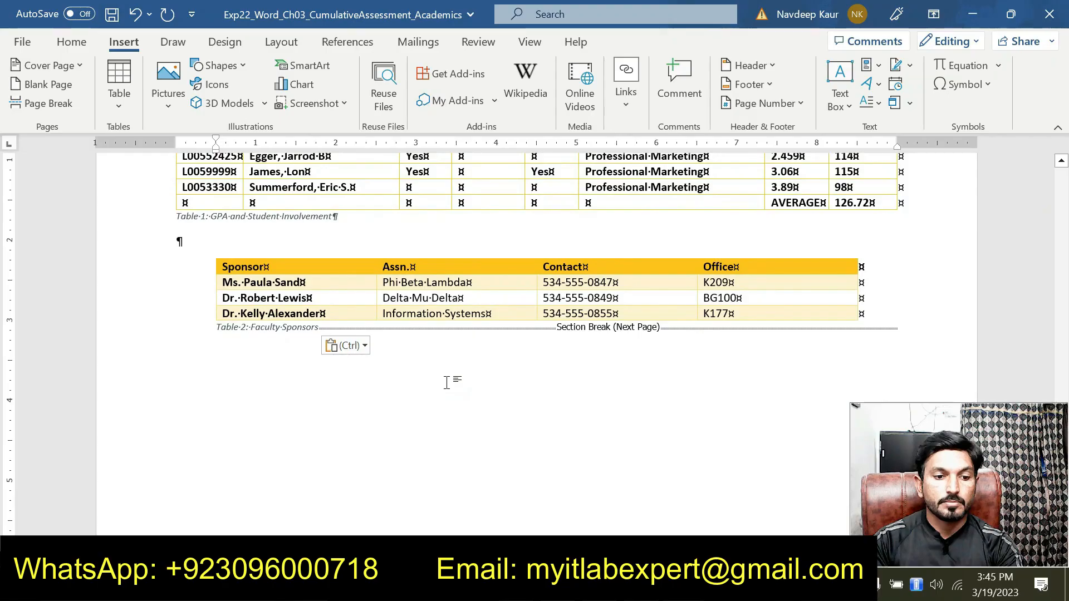
scroll(453, 375, "up", 15)
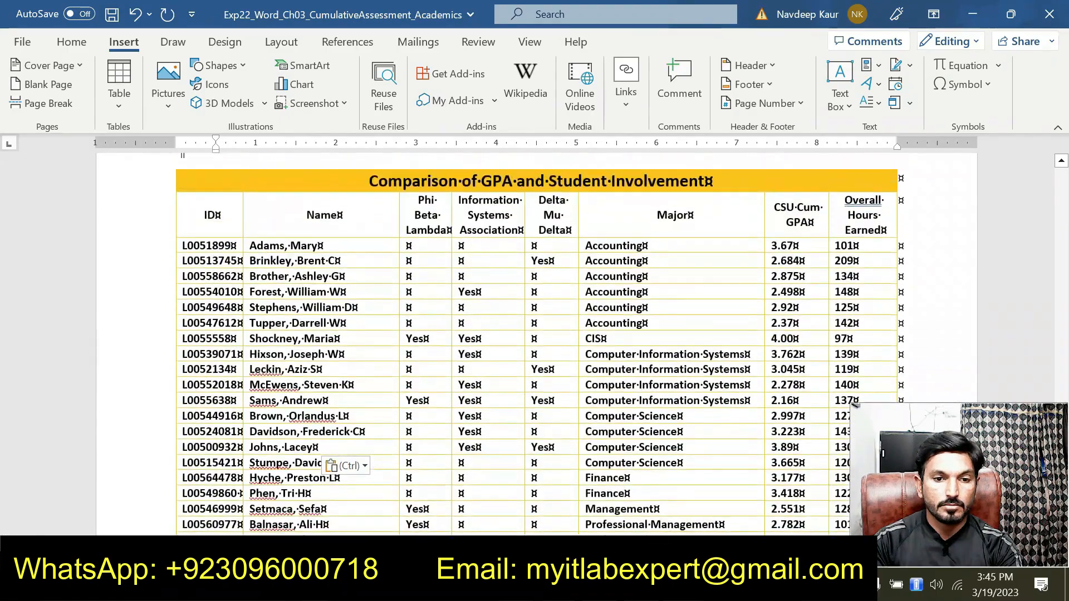
scroll(427, 374, "up", 9)
scroll(427, 374, "down", 20)
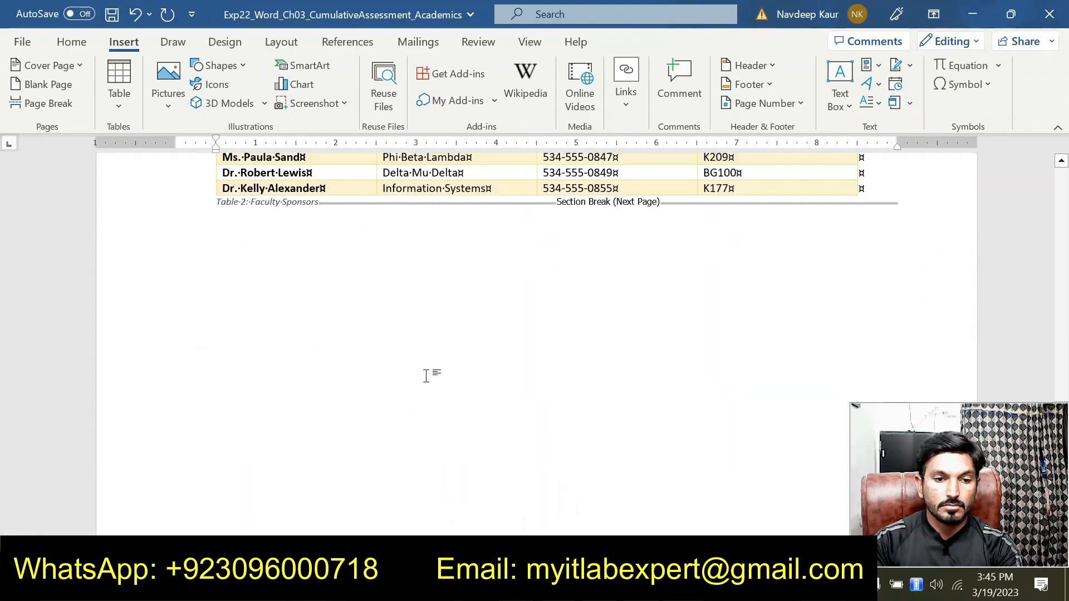
scroll(544, 272, "up", 8)
left_click(543, 270)
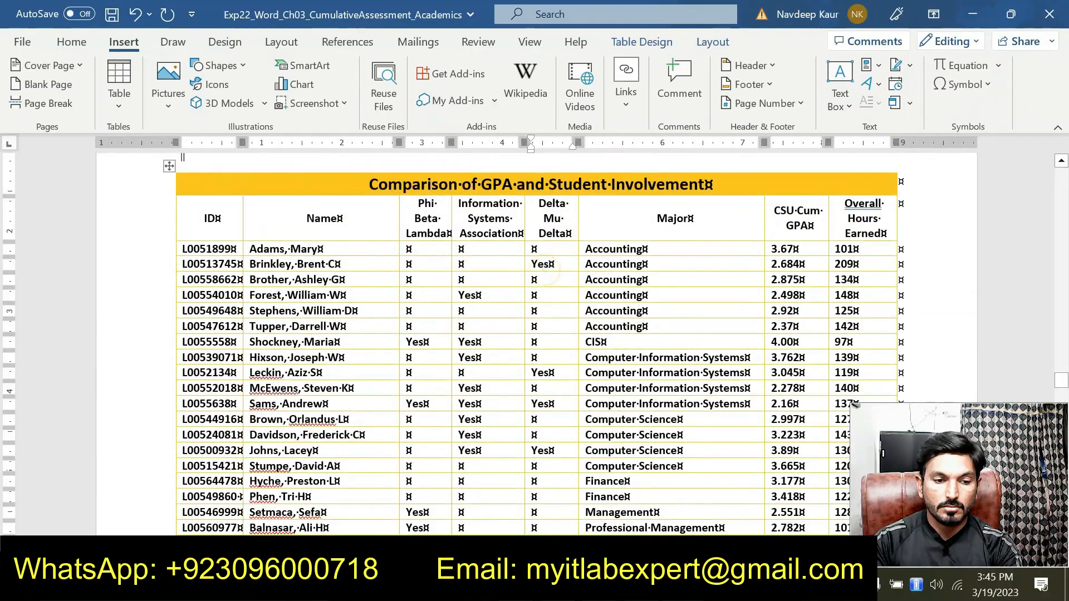
scroll(544, 270, "up", 15)
left_click(435, 293)
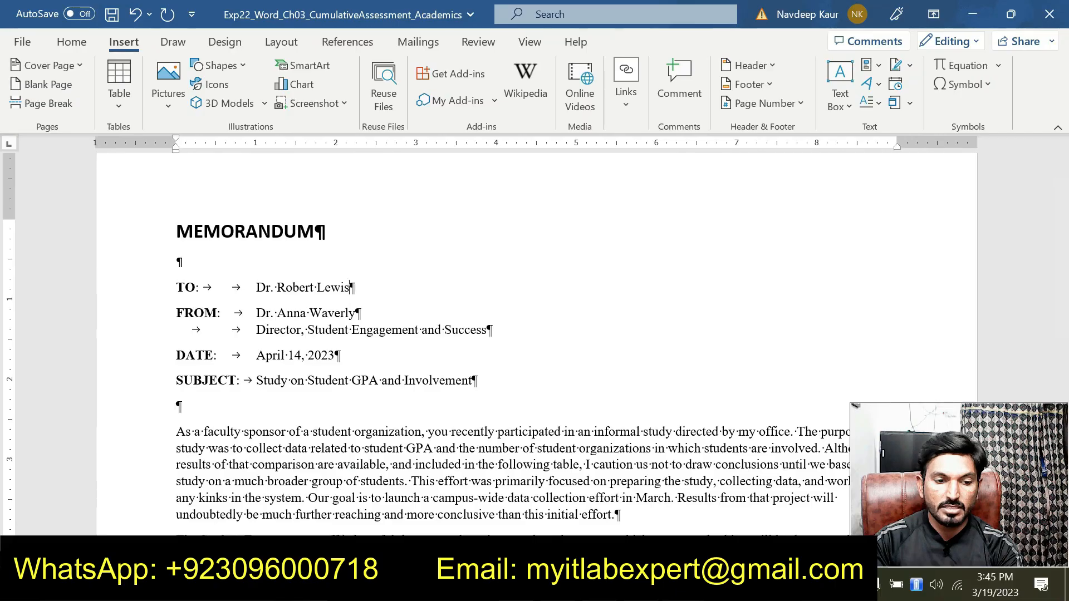
left_click(31, 557)
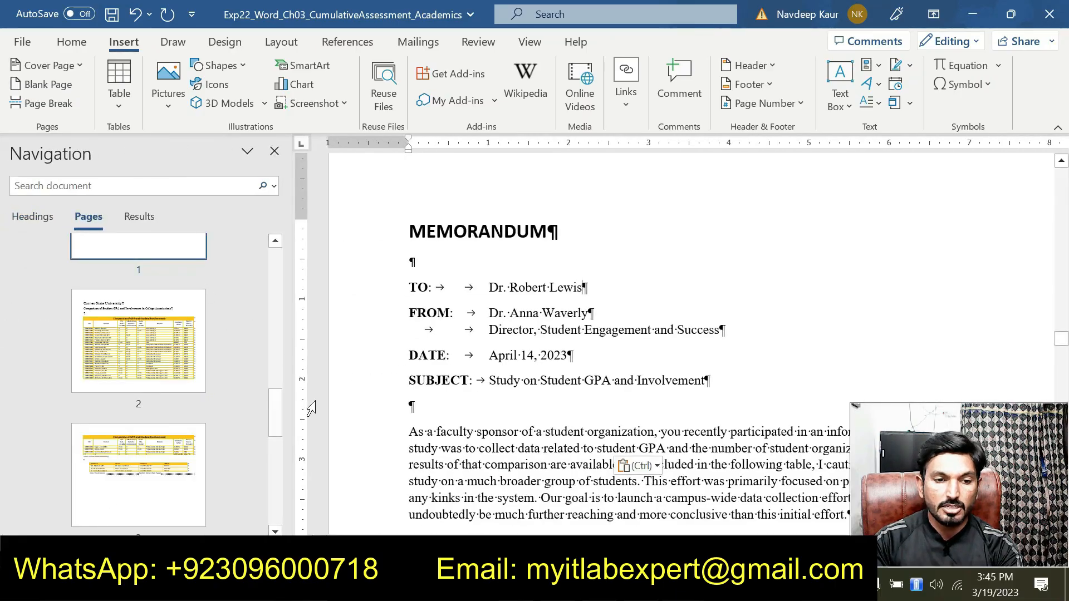
left_click_drag(275, 418, 301, 219)
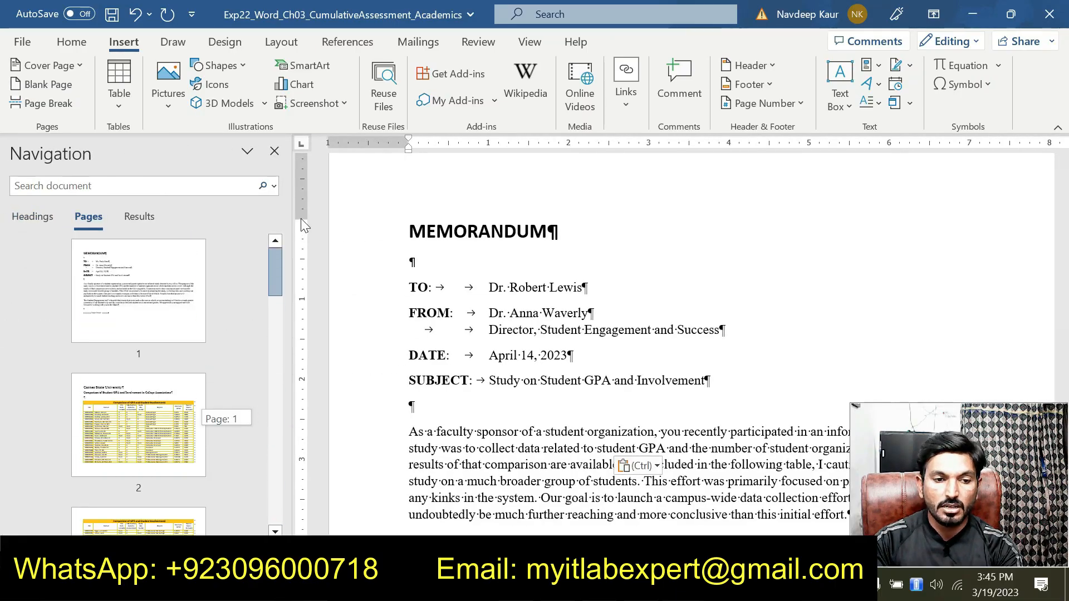
left_click(274, 150)
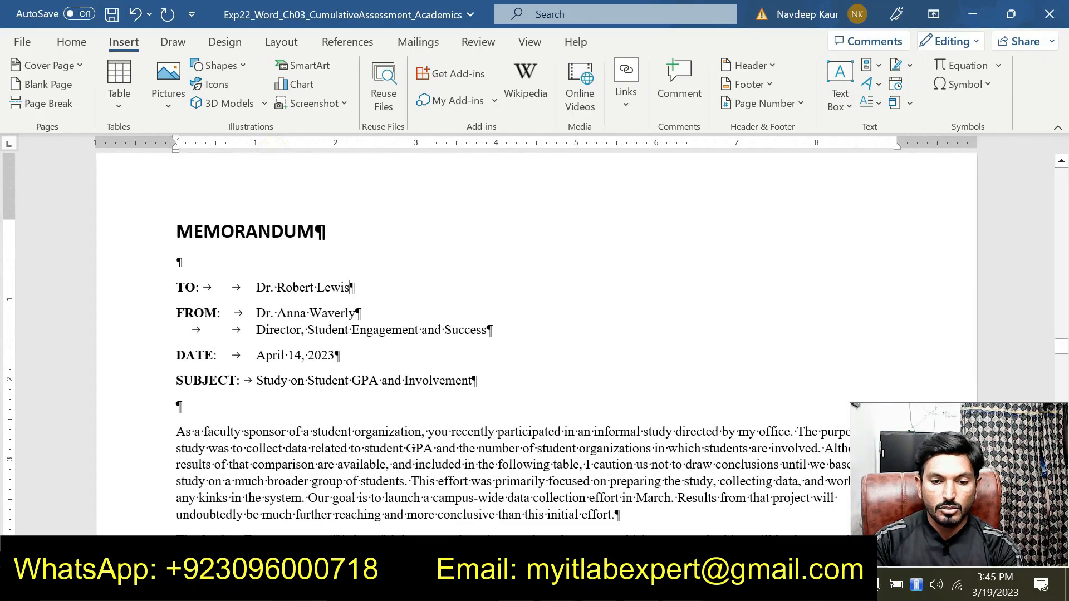
- Switch to the instructions document and check the step 20 text, including its page count requirement
mouse_move(724, 584)
left_click(808, 490)
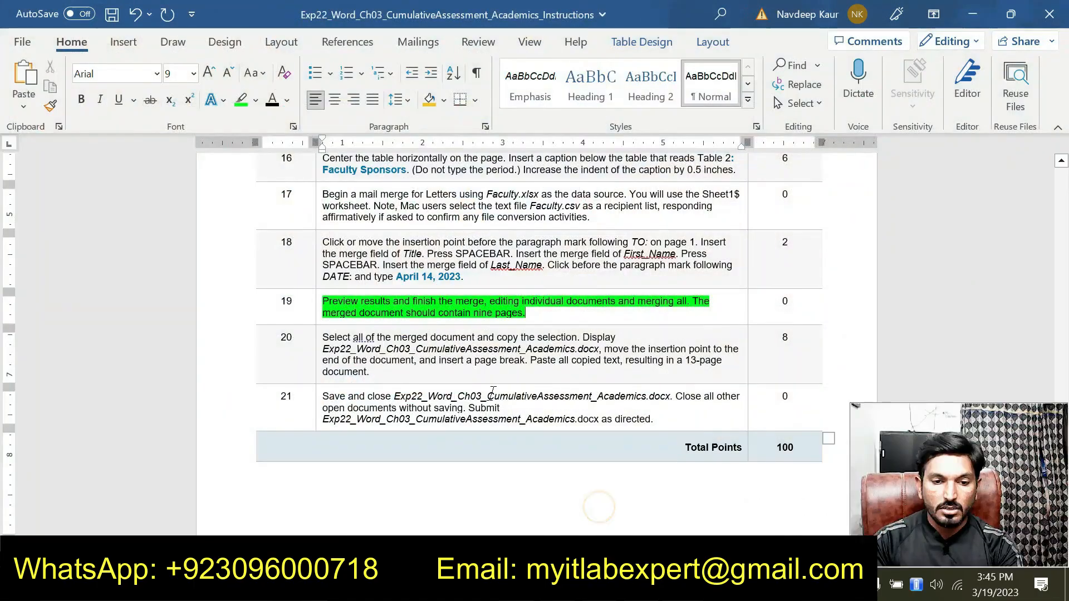
left_click_drag(396, 373, 323, 338)
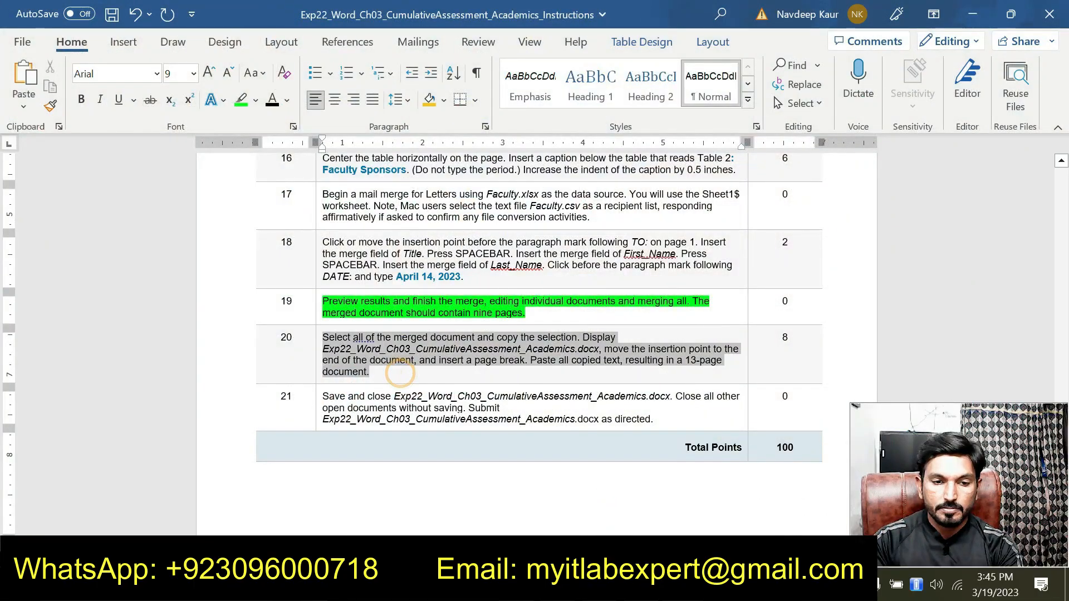
left_click(684, 362)
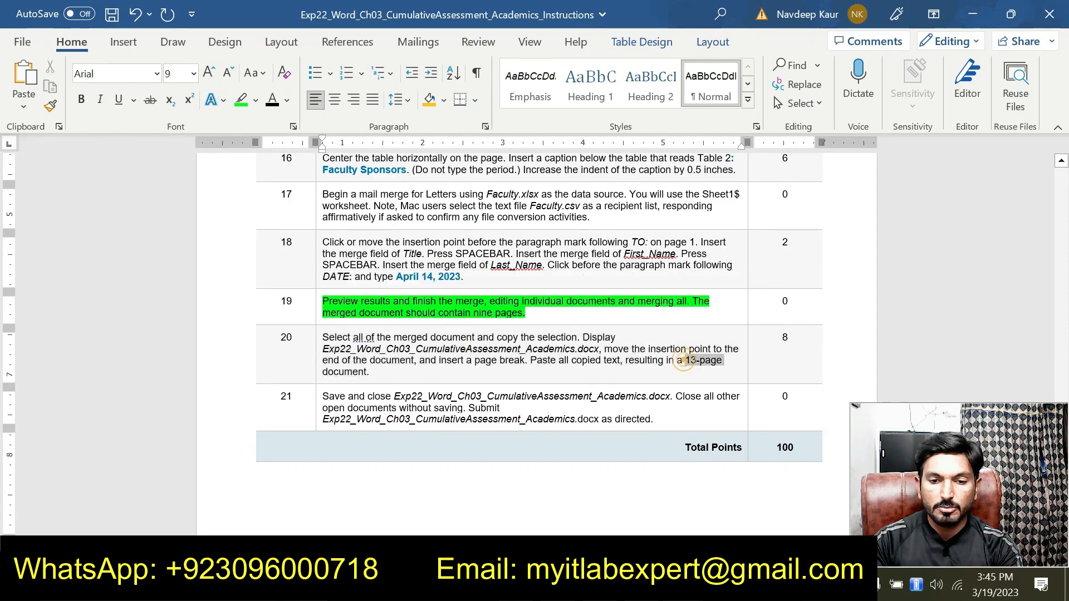
left_click(722, 371)
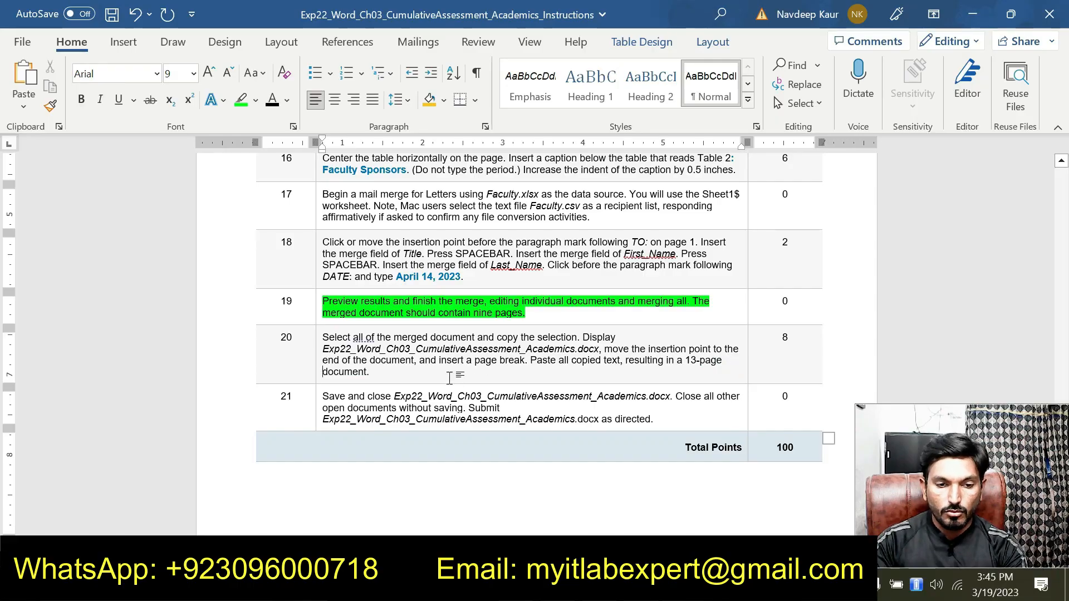
scroll(554, 409, "up", 10)
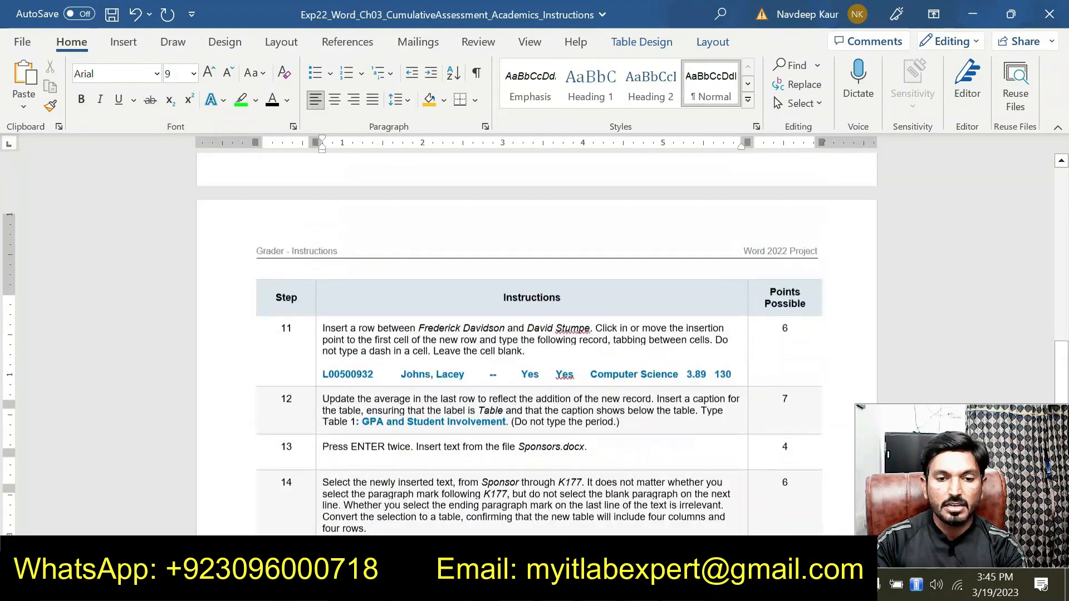
scroll(554, 408, "up", 12)
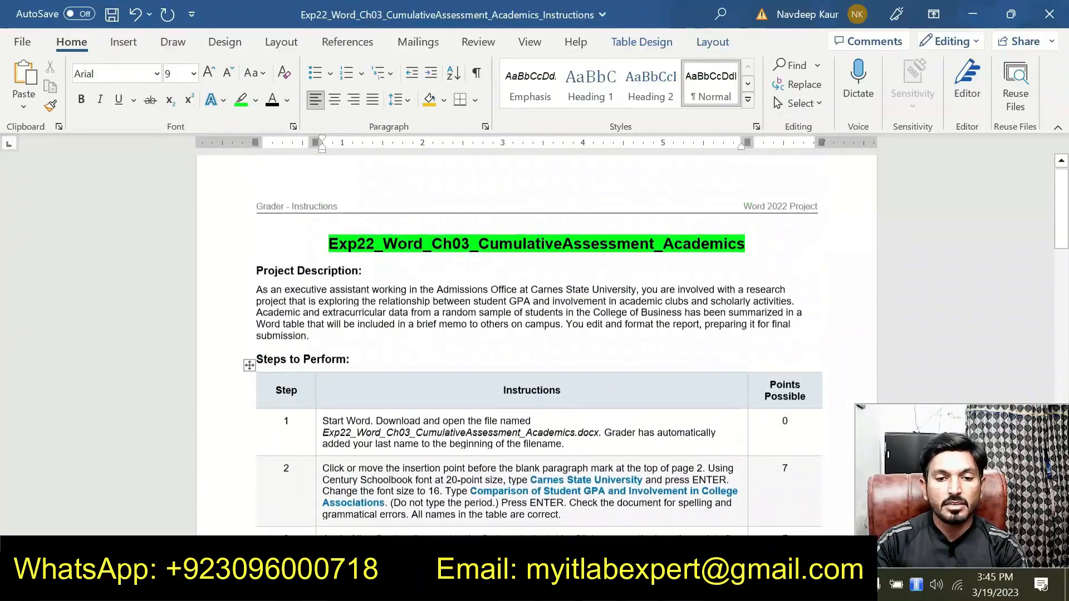
scroll(554, 408, "down", 10)
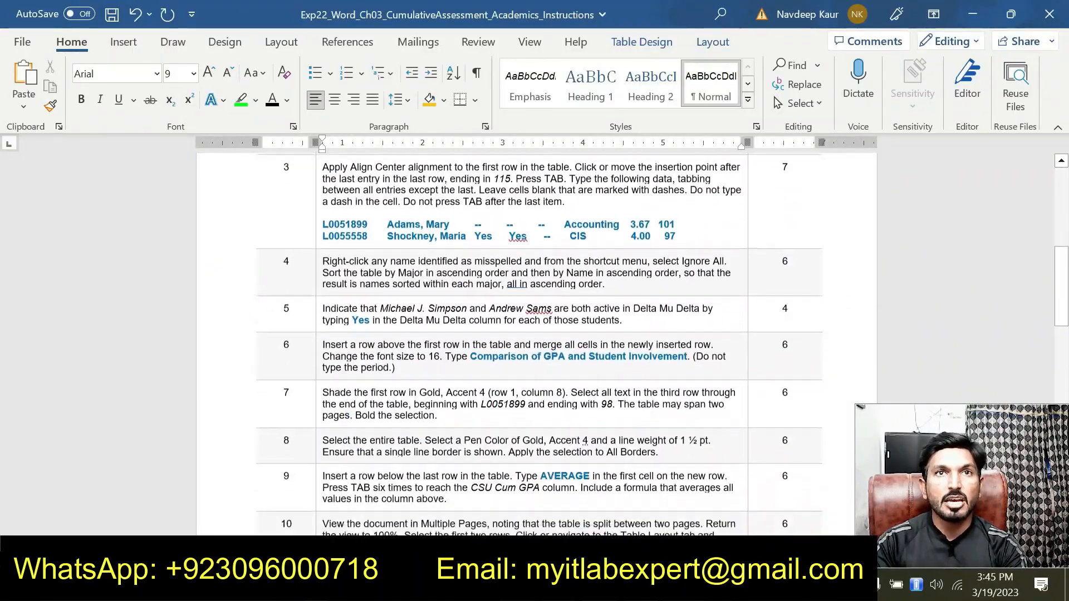
scroll(550, 403, "down", 8)
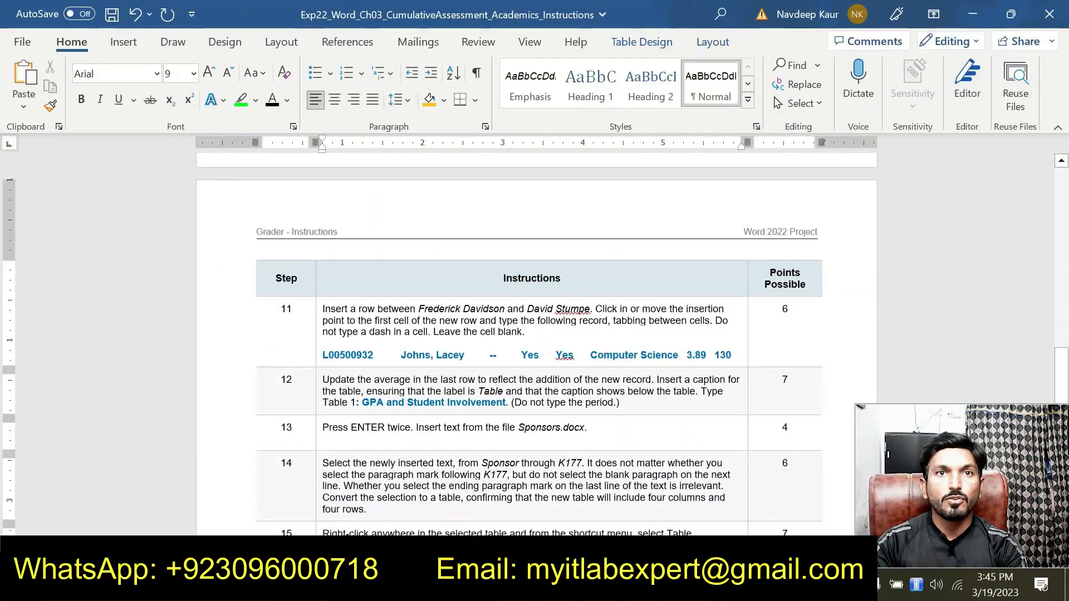
scroll(551, 402, "up", 15)
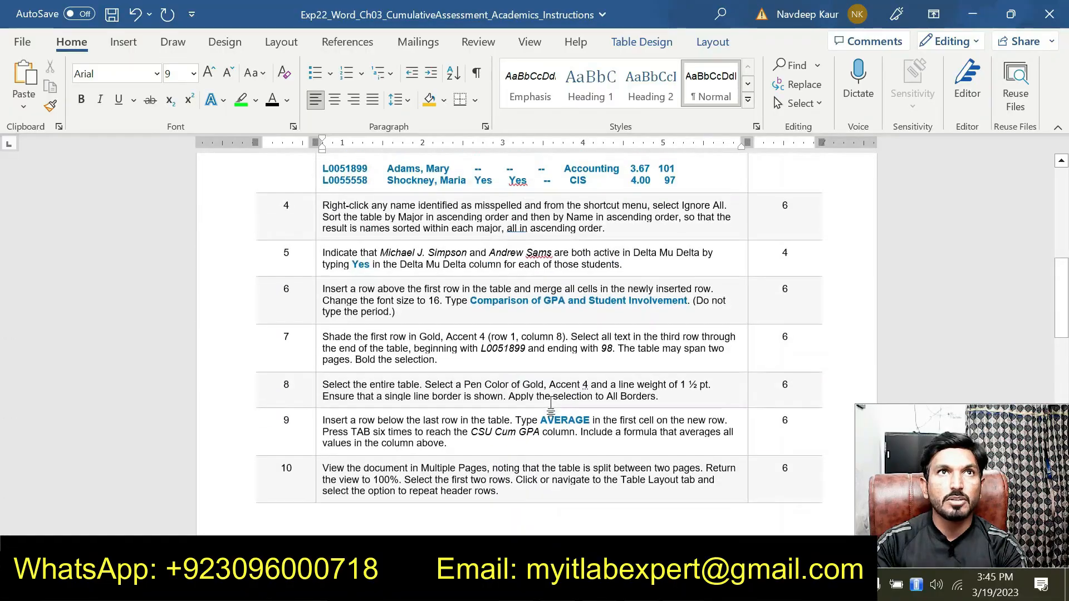
scroll(534, 345, "up", 3)
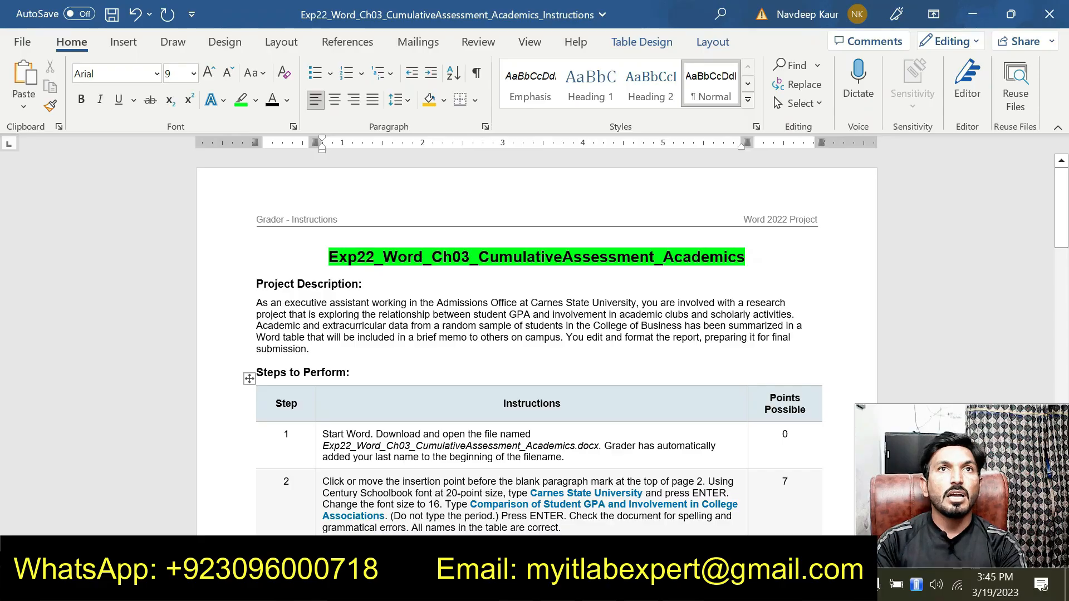
left_click(473, 301)
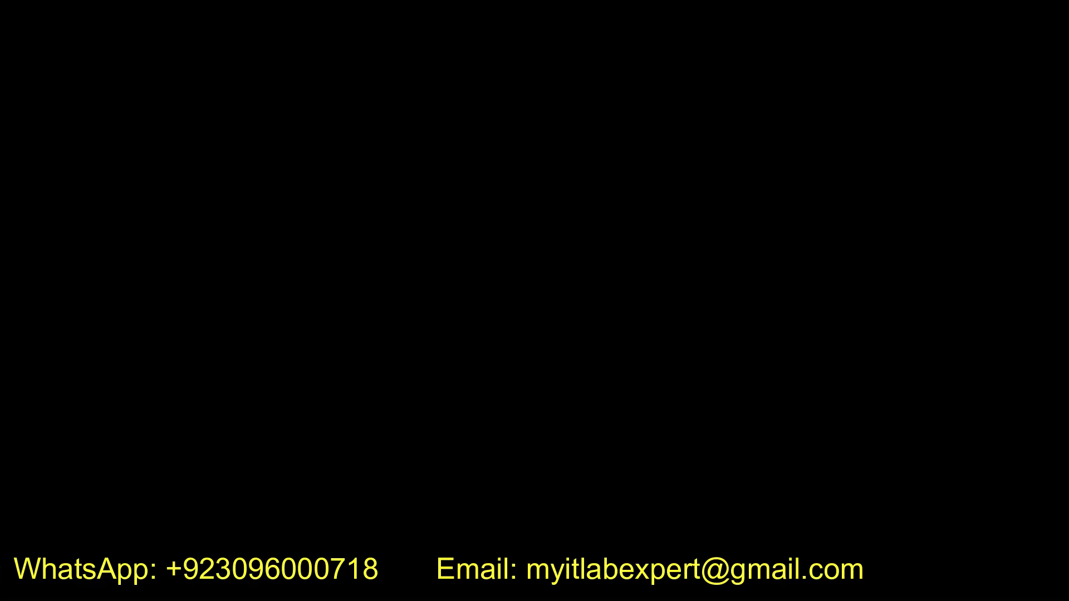